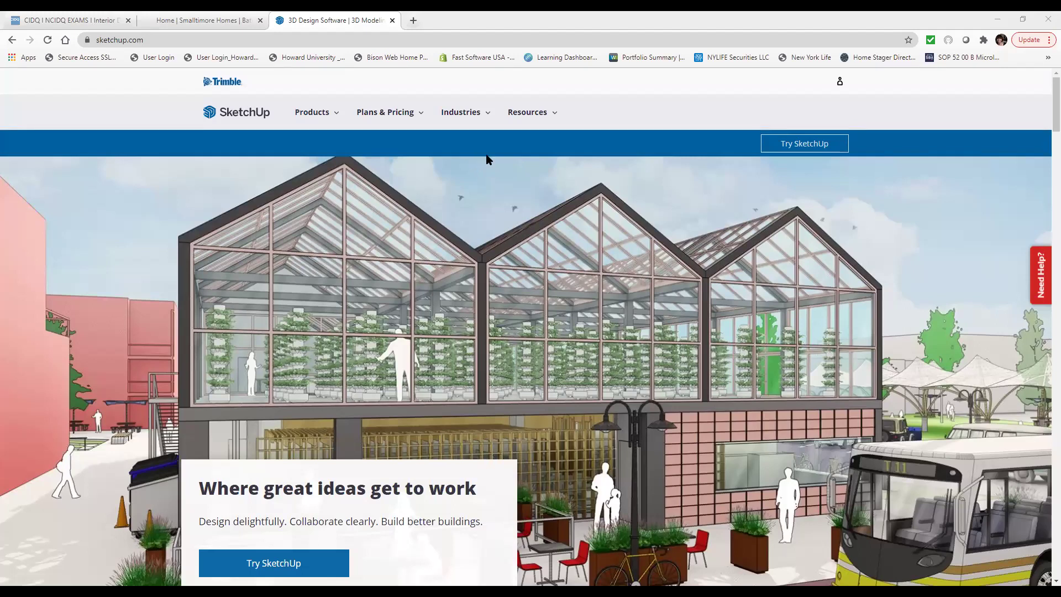
click(210, 39)
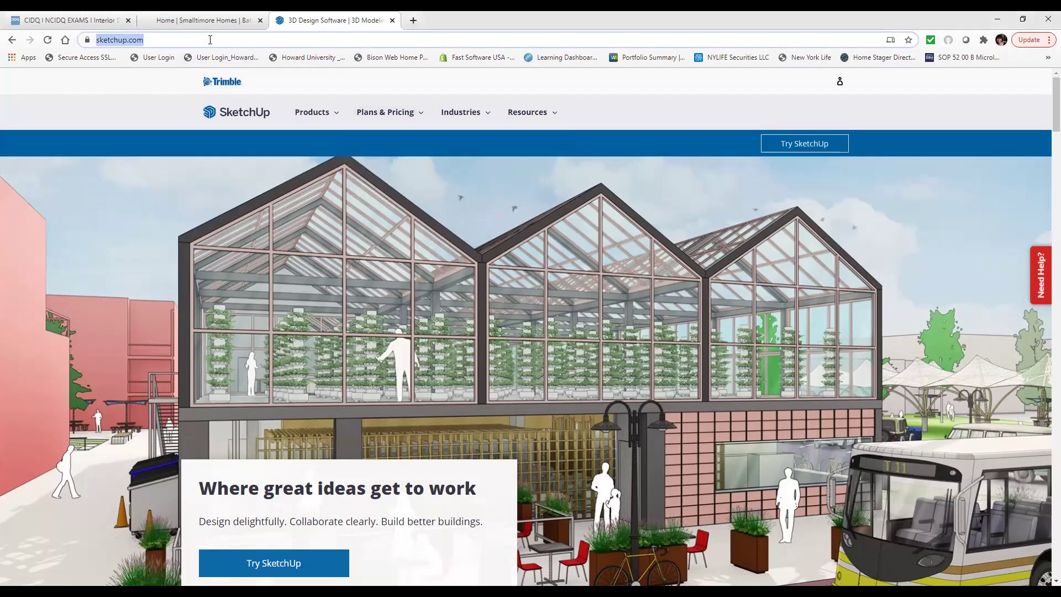
key(BackSpace)
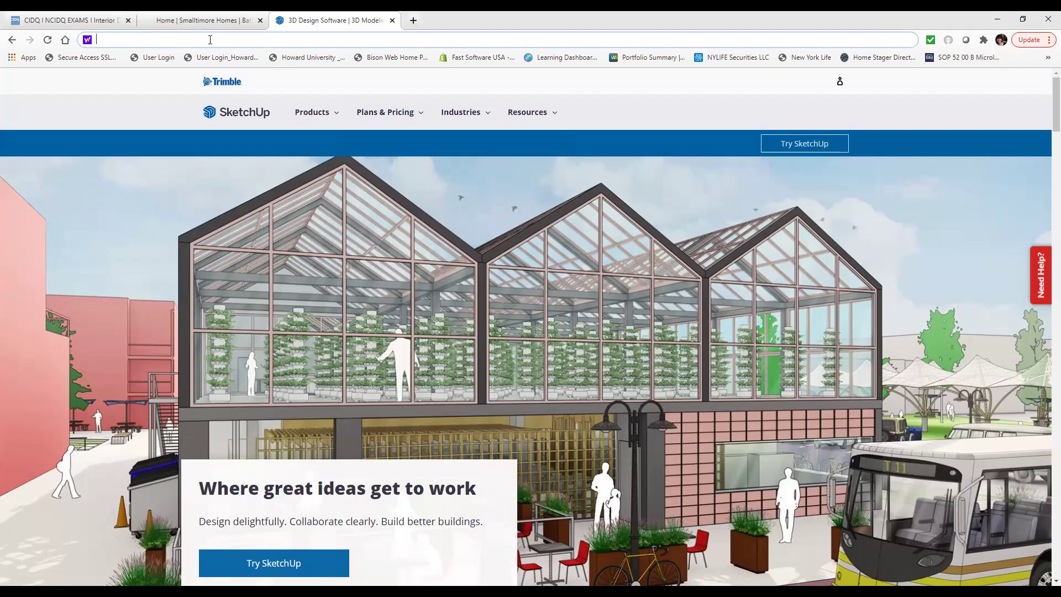
text(http:/)
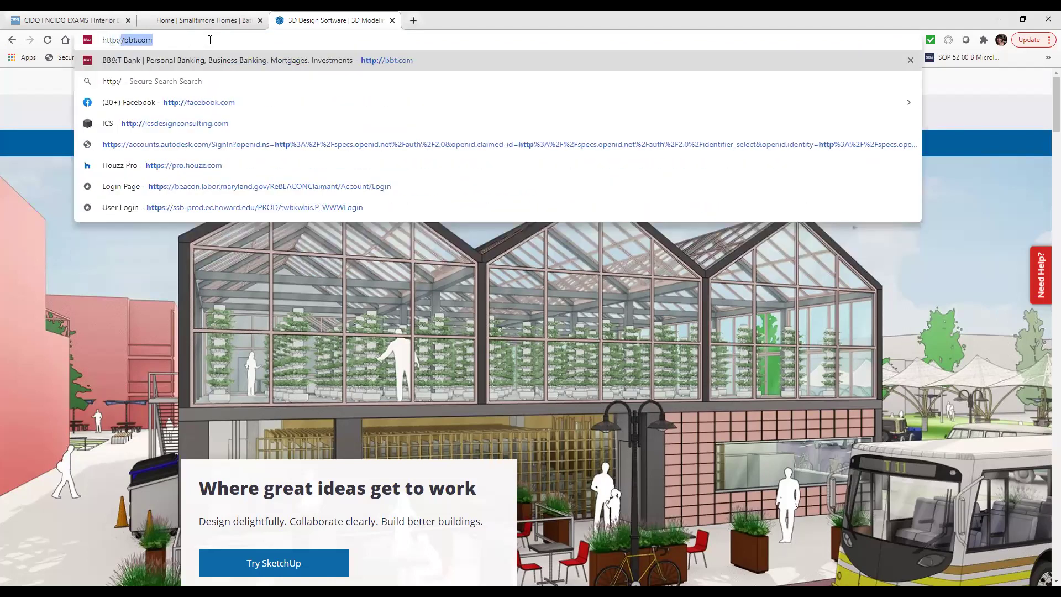
text(/www.)
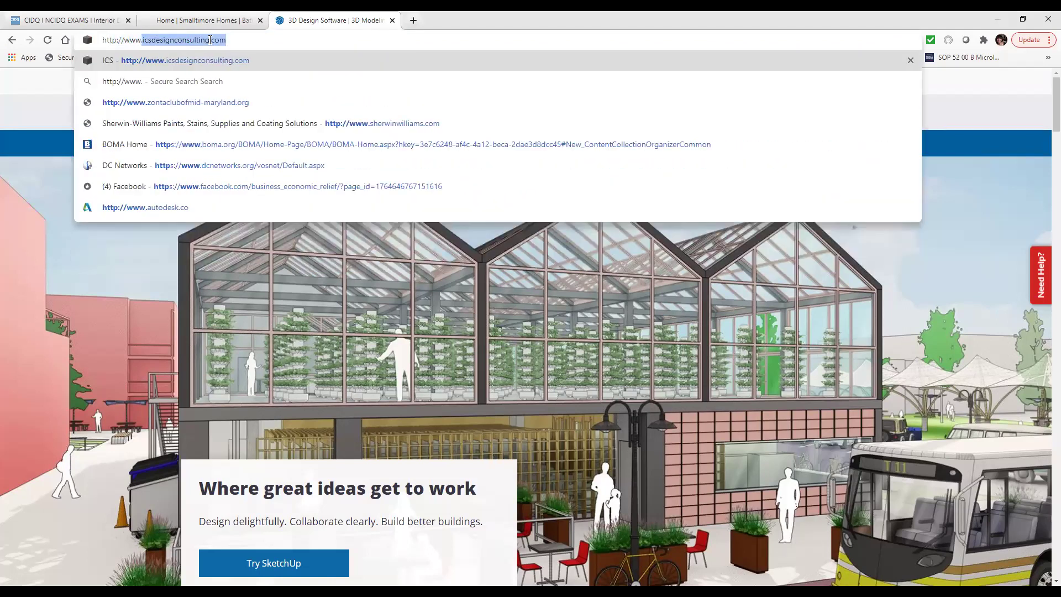
text(sket)
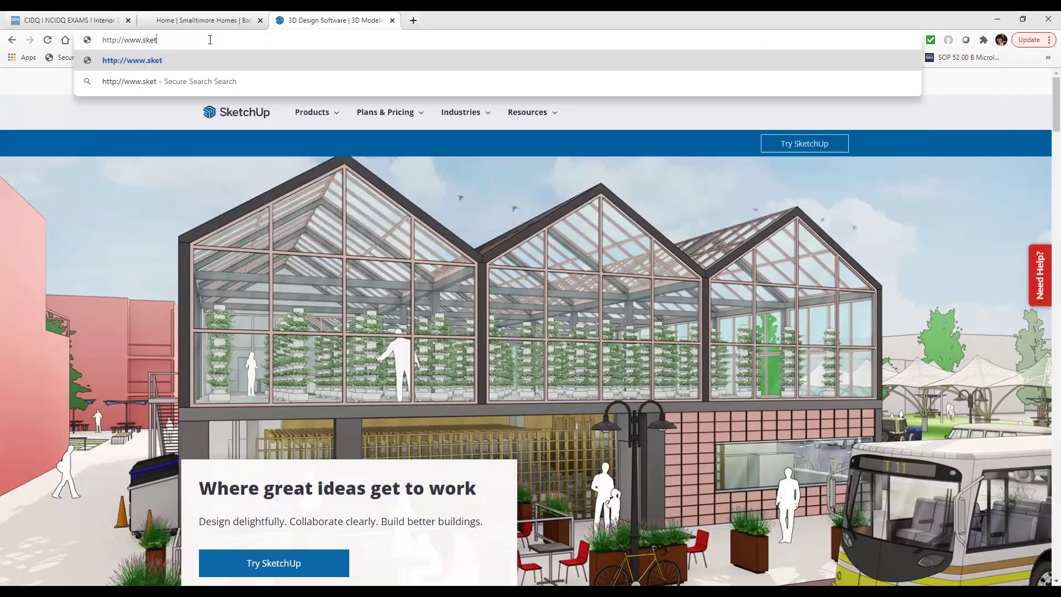
text(chup.com)
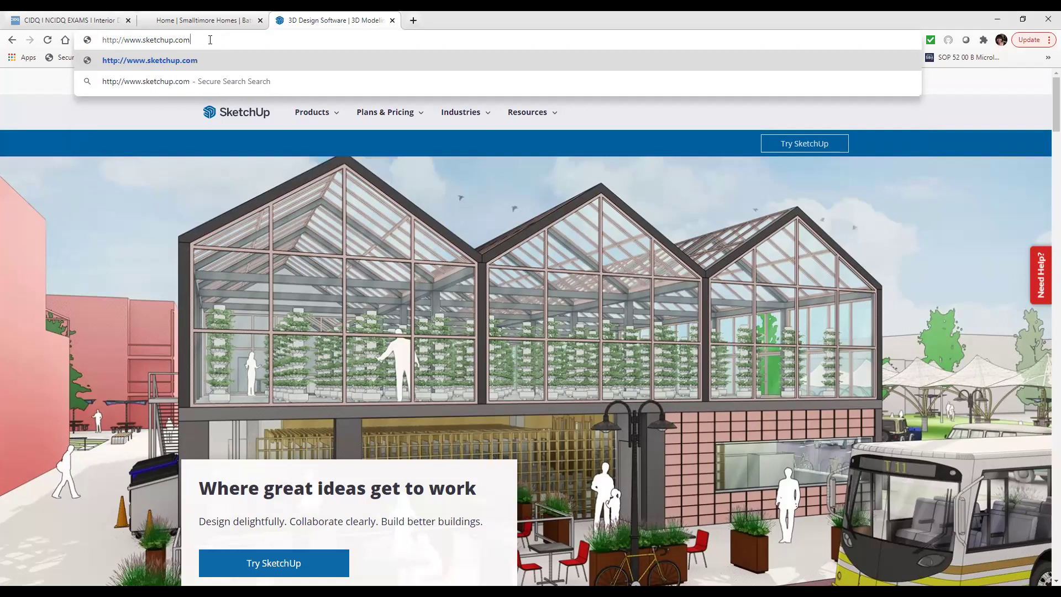
key(Return)
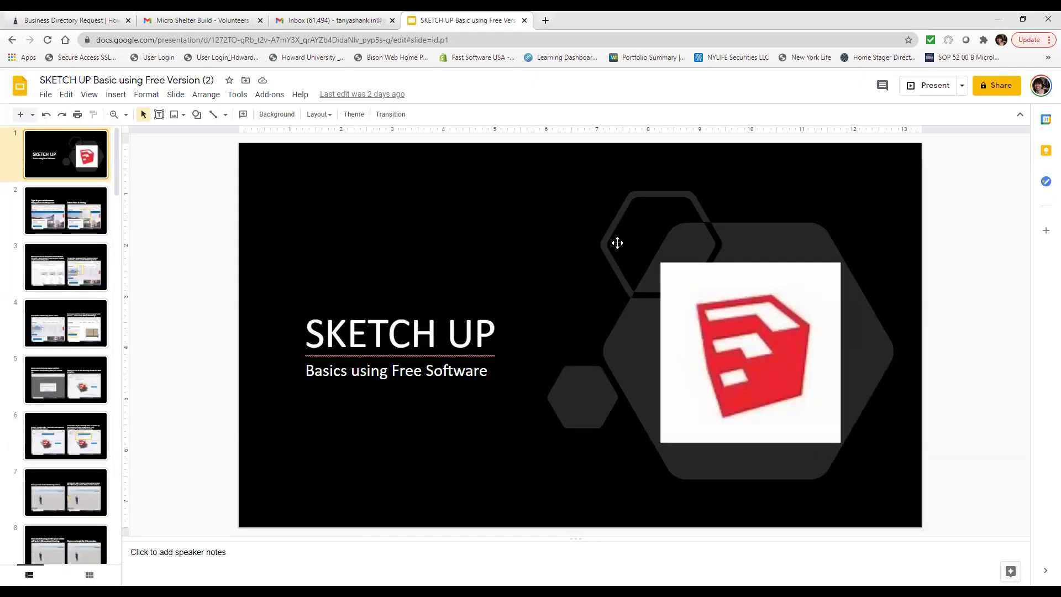
- Present the SKETCH UP deck full screen from its title slide
click(923, 89)
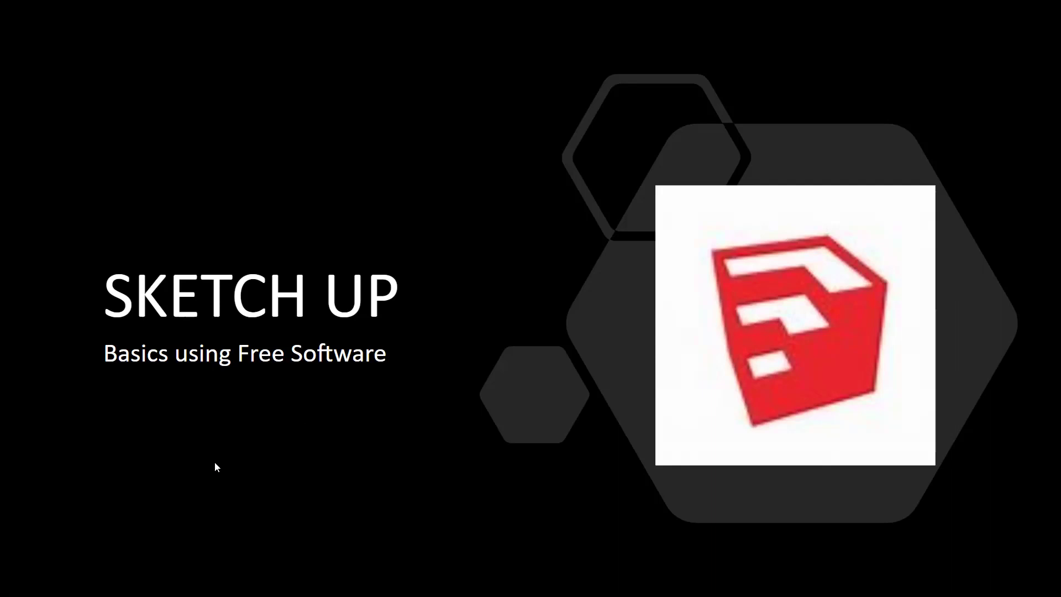
- Briefly autoplay the slides, go back to slide 2, then move on to slide 3
mouse_move(83, 567)
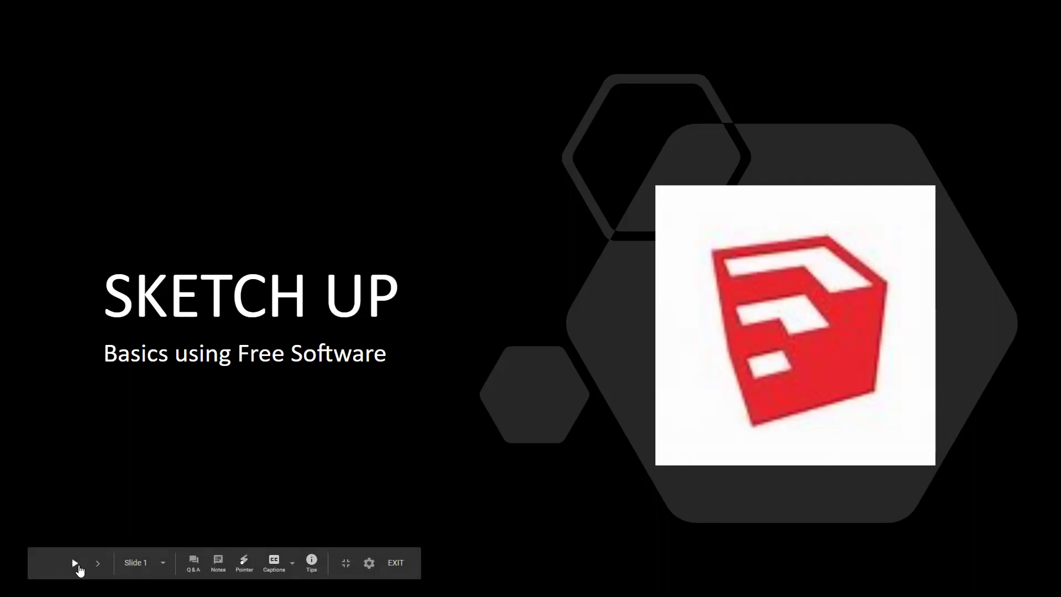
click(72, 566)
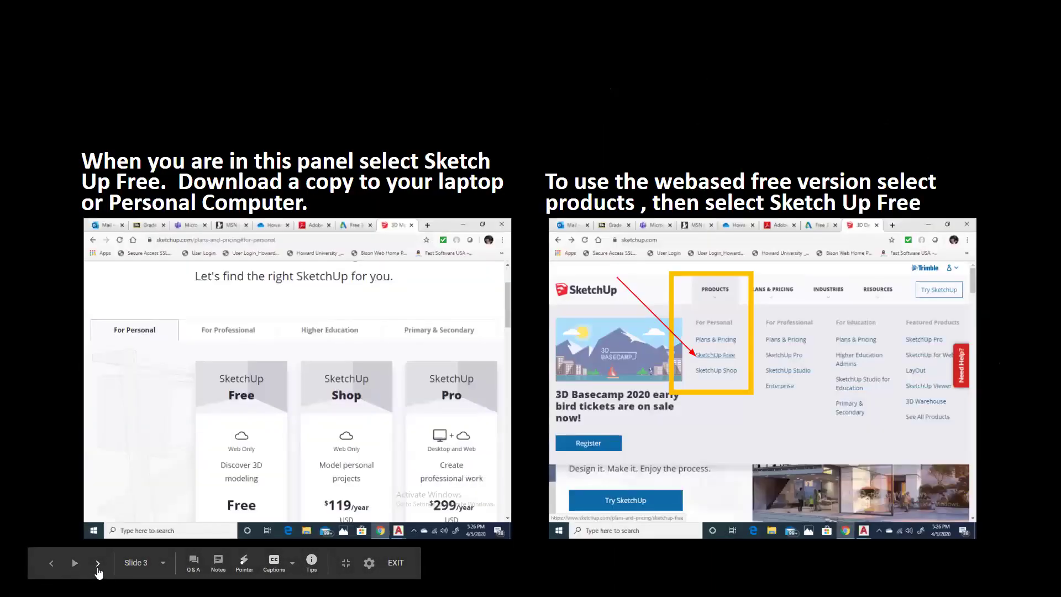
click(78, 568)
click(56, 567)
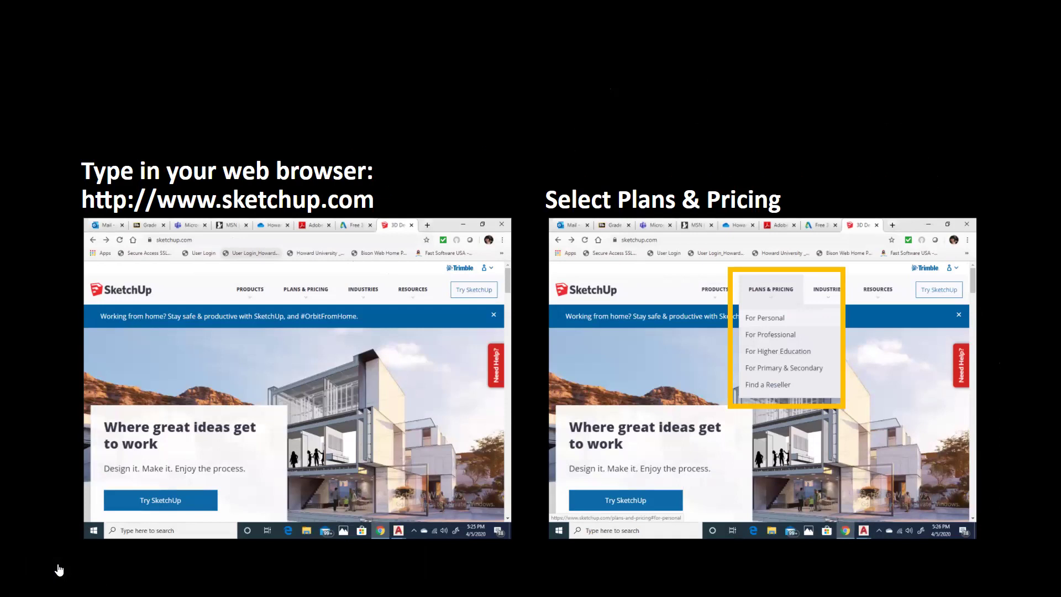
mouse_move(99, 575)
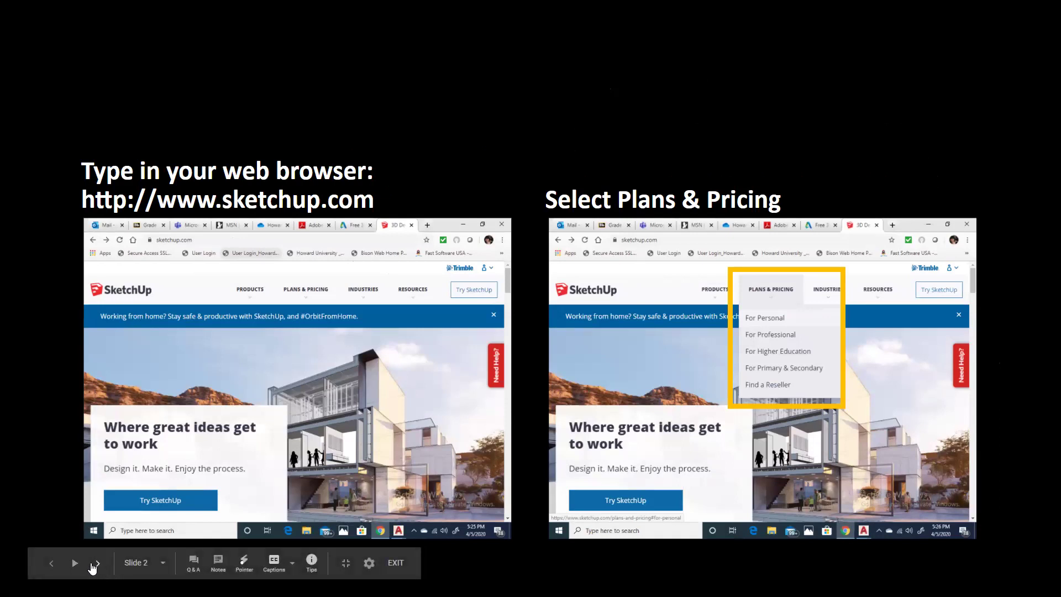
click(98, 564)
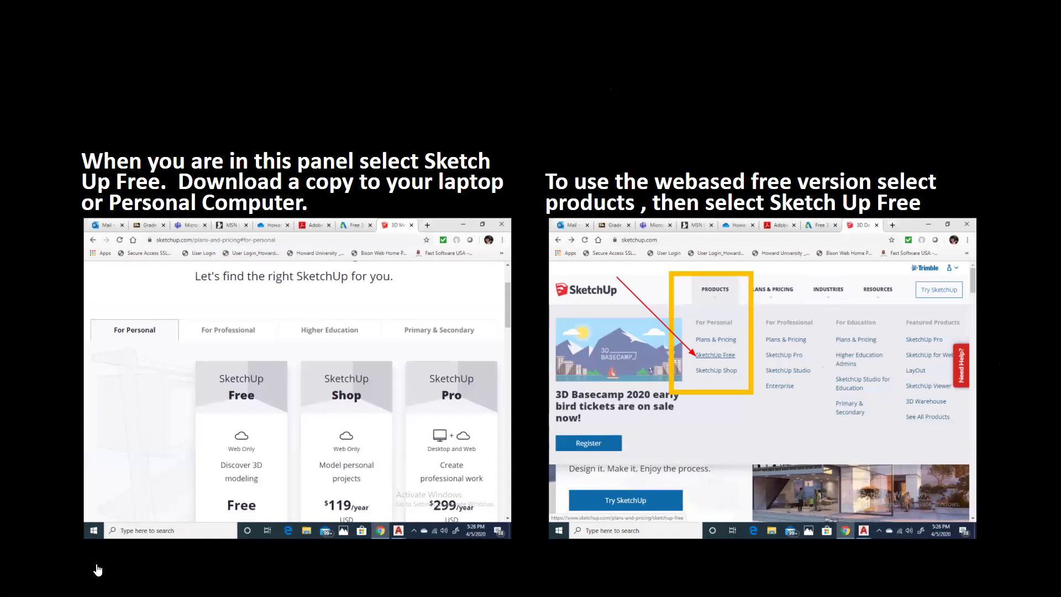
mouse_move(98, 569)
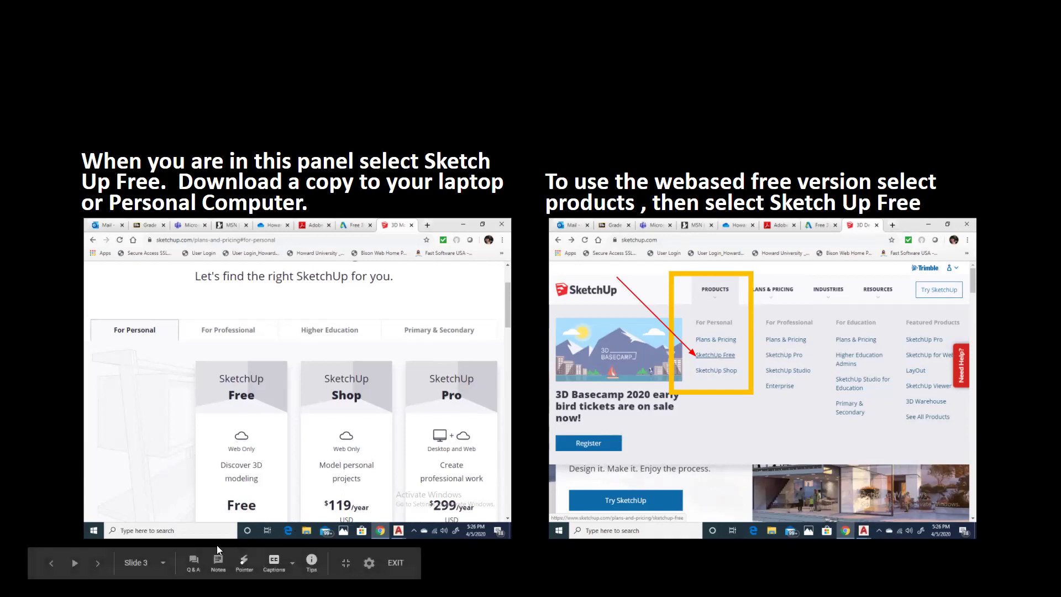
- Step from slide 3 through slides 4 and 5 to slide 6
click(99, 566)
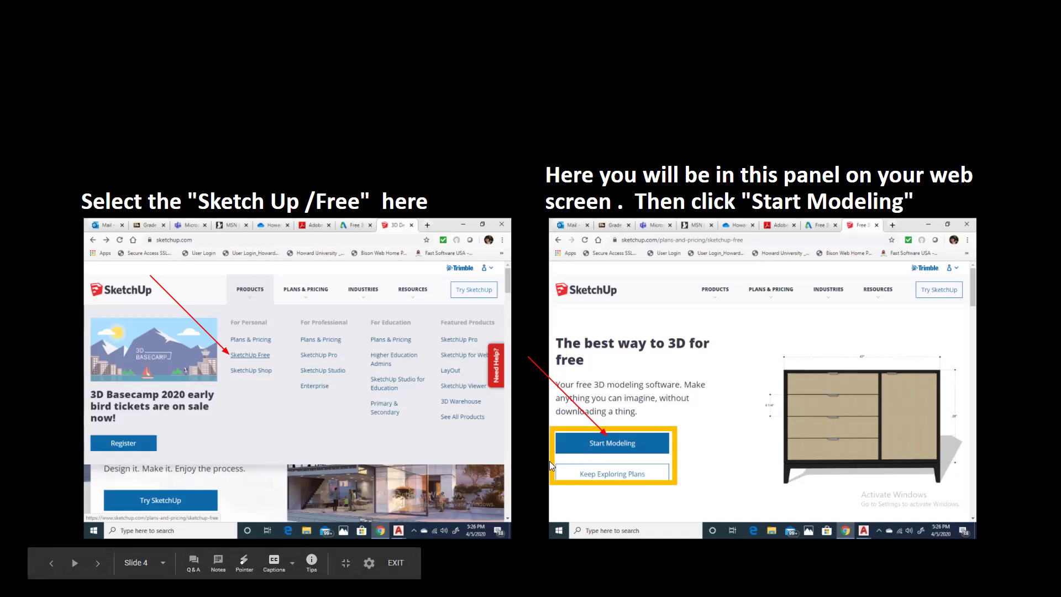
click(99, 563)
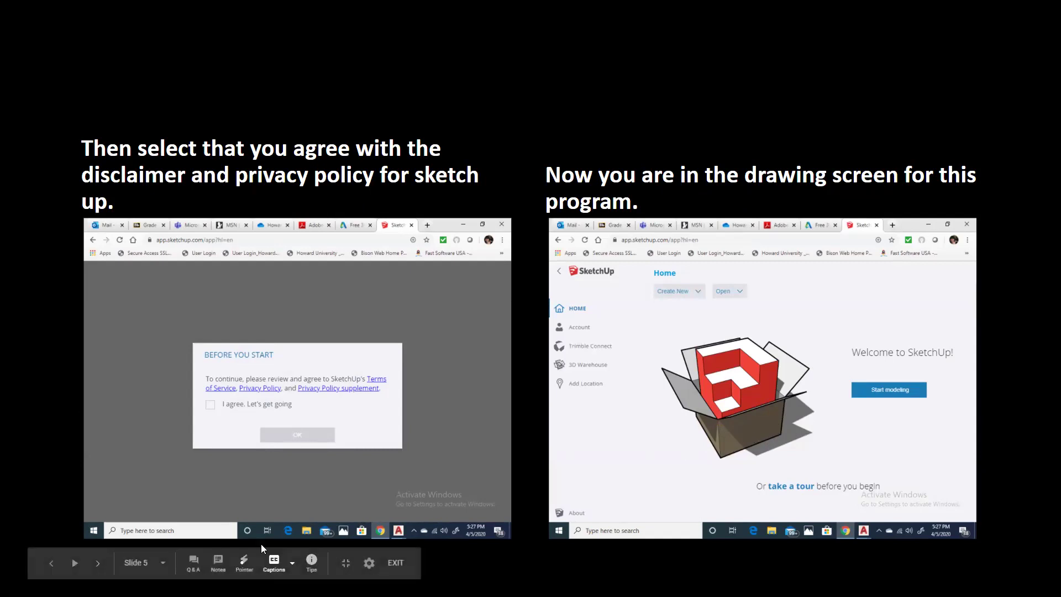
click(97, 564)
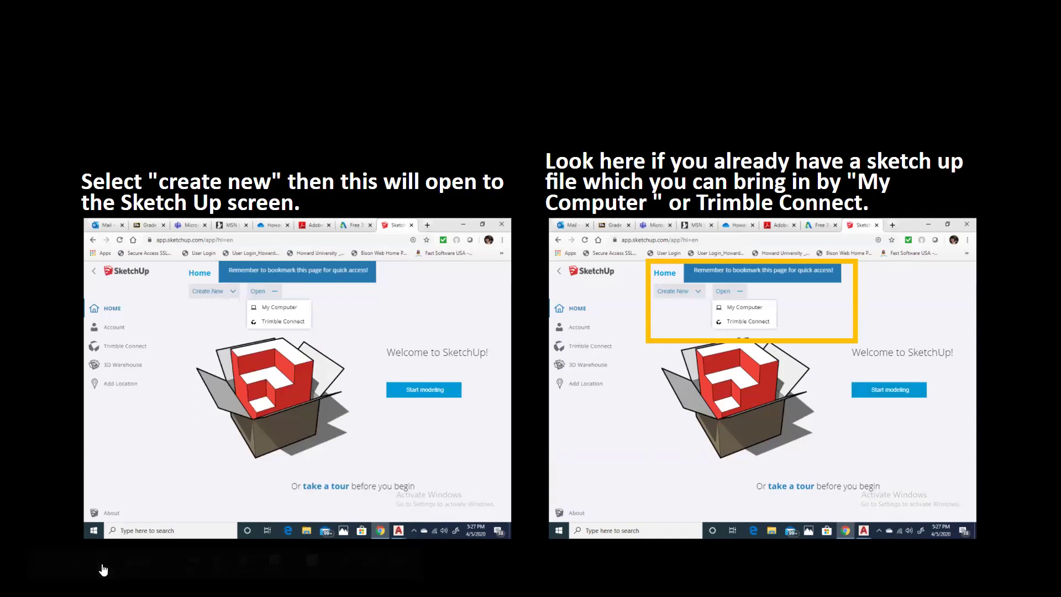
- Advance to slide 7 on the SketchUp screen and the Draw pencil
mouse_move(102, 568)
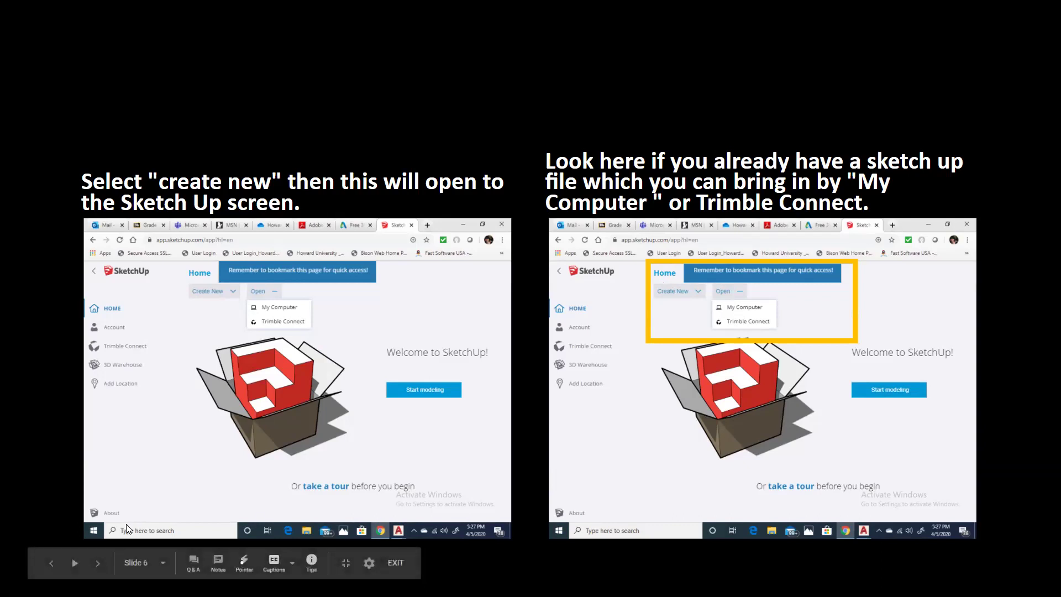
click(96, 564)
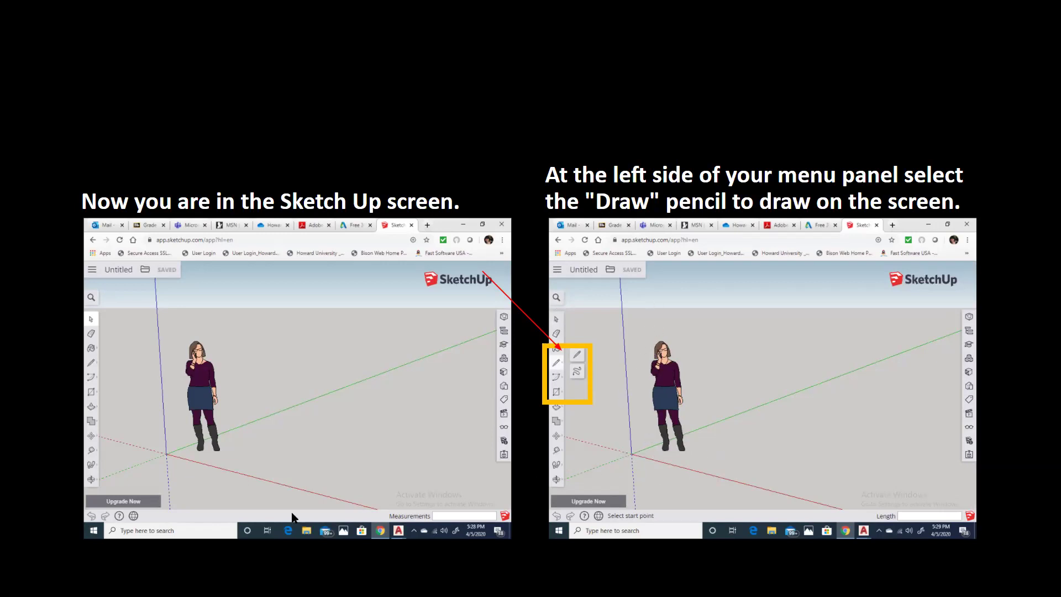
- Step through slides 8 and 9 to slide 10 on the Push/Pull tool
mouse_move(110, 543)
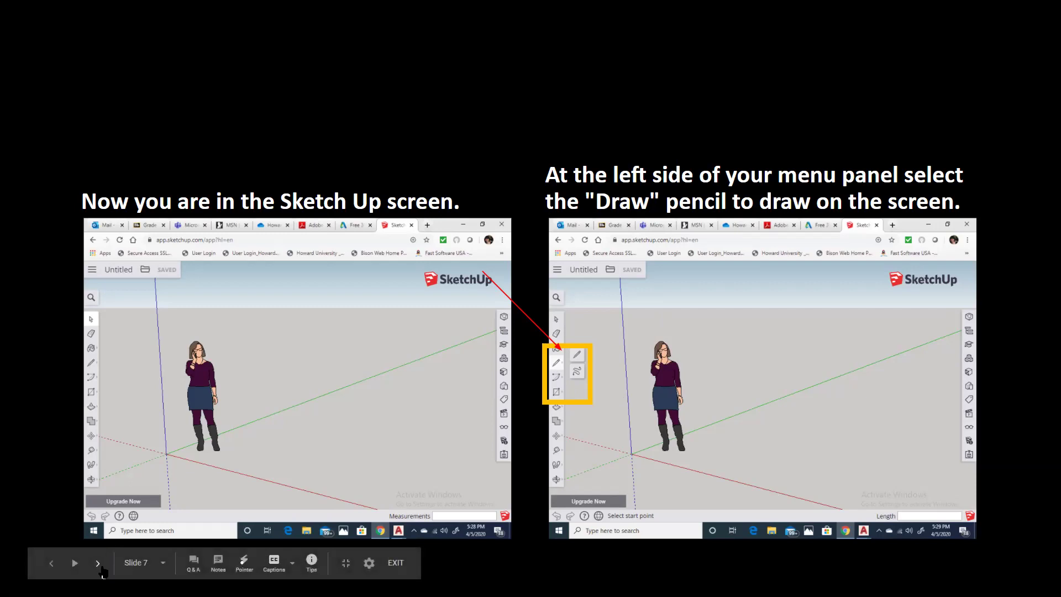
click(98, 563)
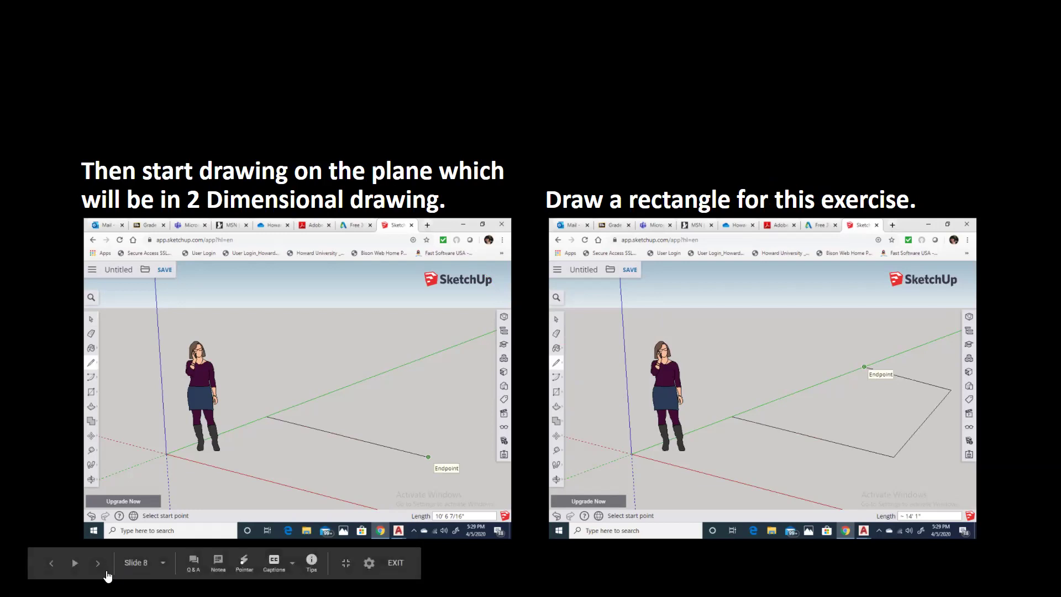
click(99, 563)
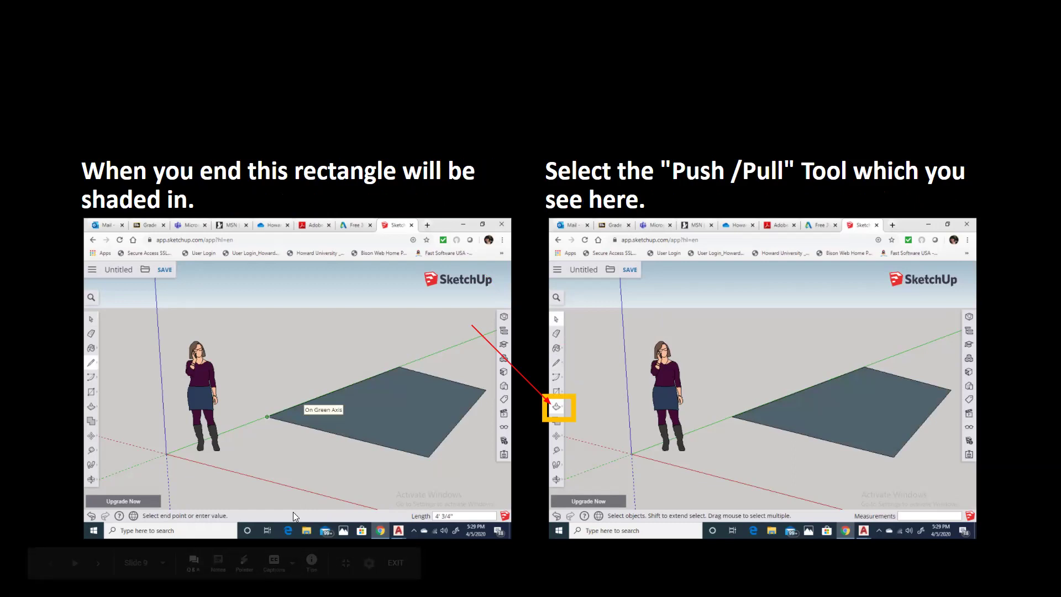
click(98, 563)
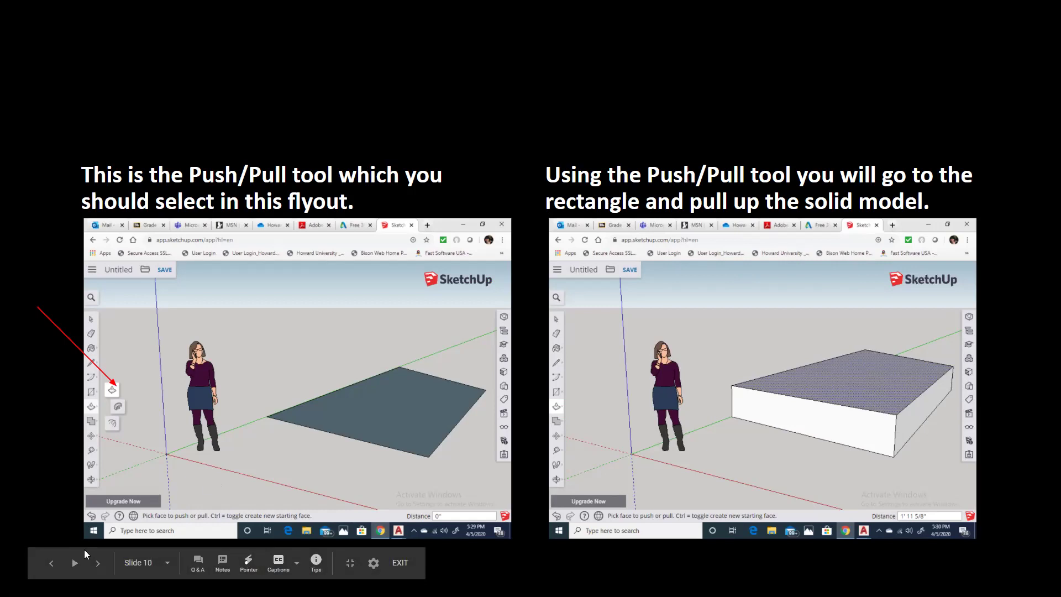
- Step from slide 10 through the recessed door slides 11–14 to slide 15
click(97, 562)
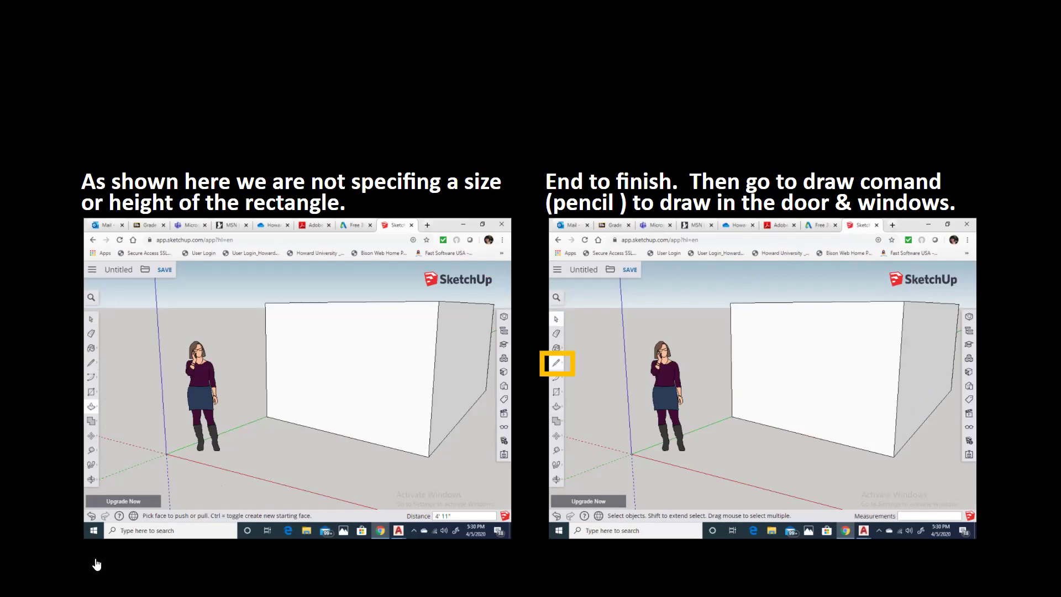
mouse_move(97, 564)
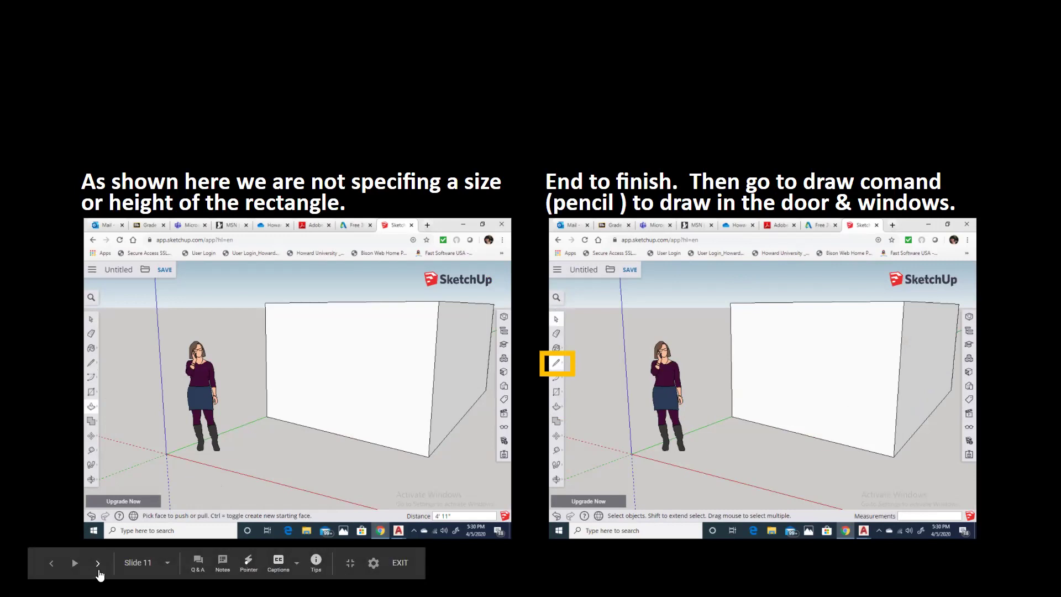
click(99, 570)
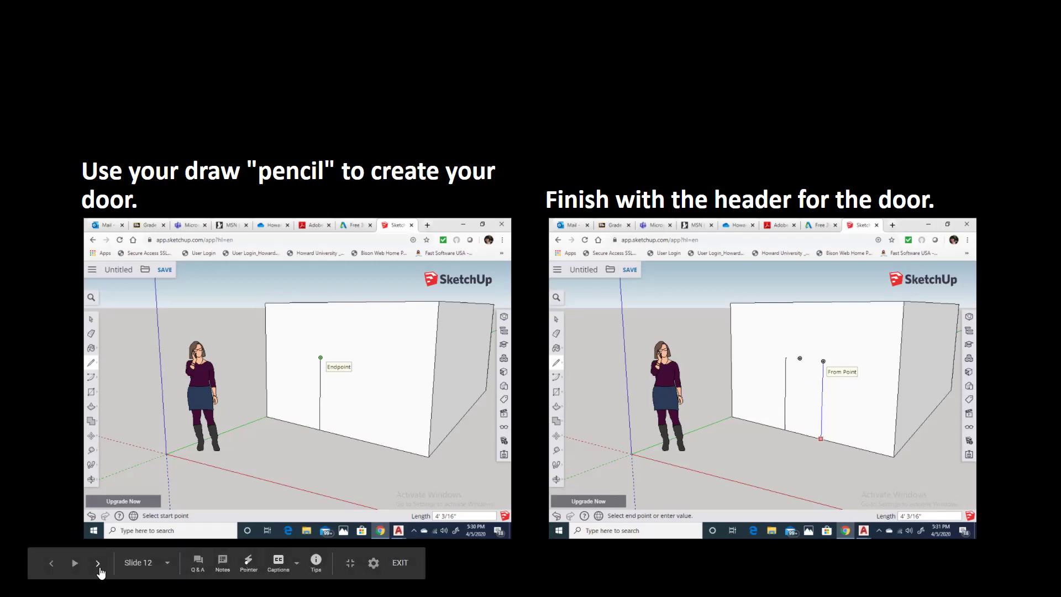
click(99, 569)
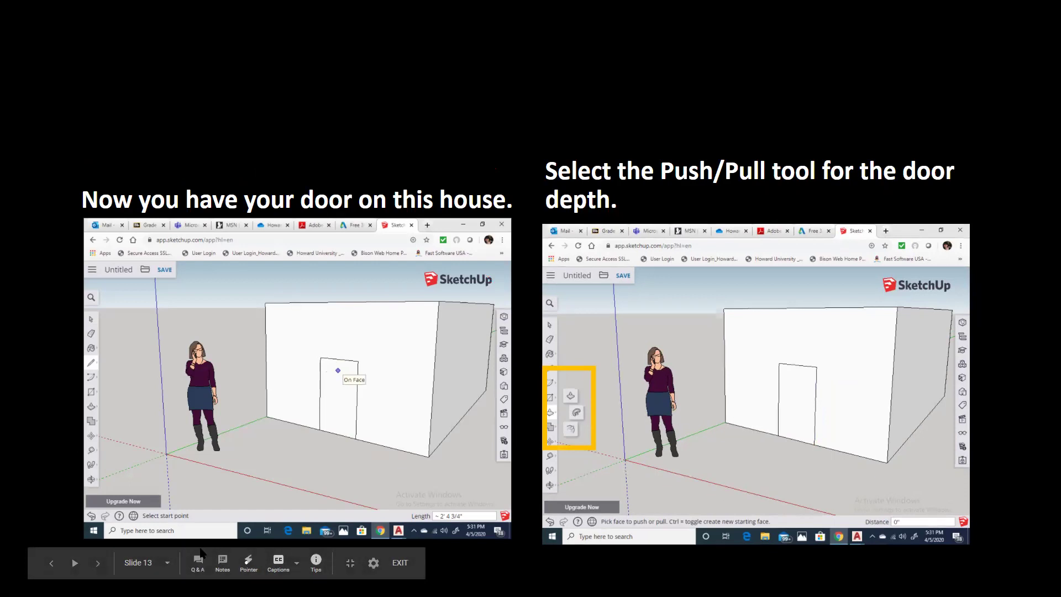
click(96, 563)
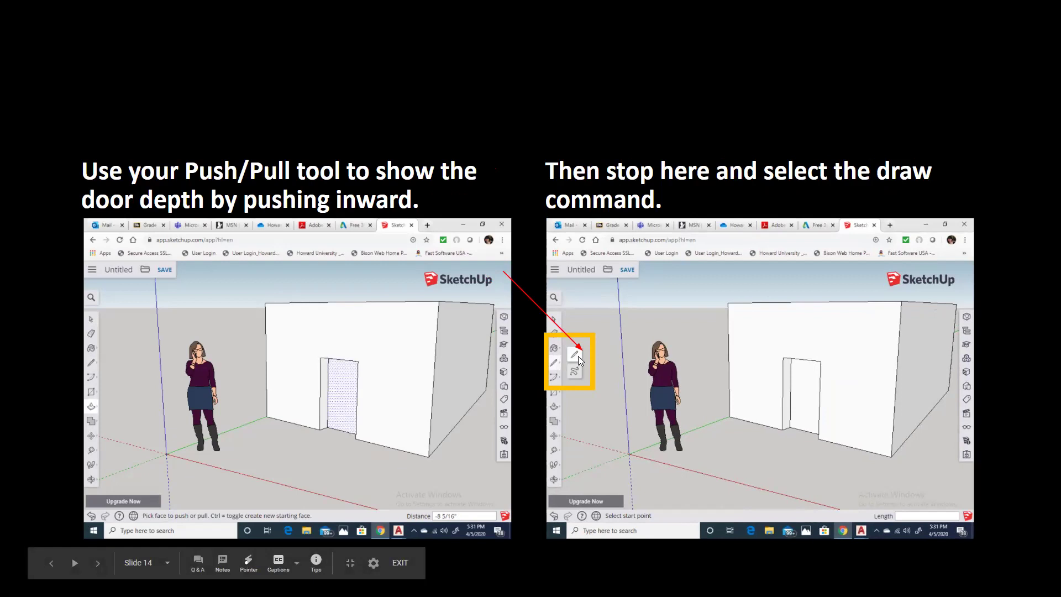
click(97, 568)
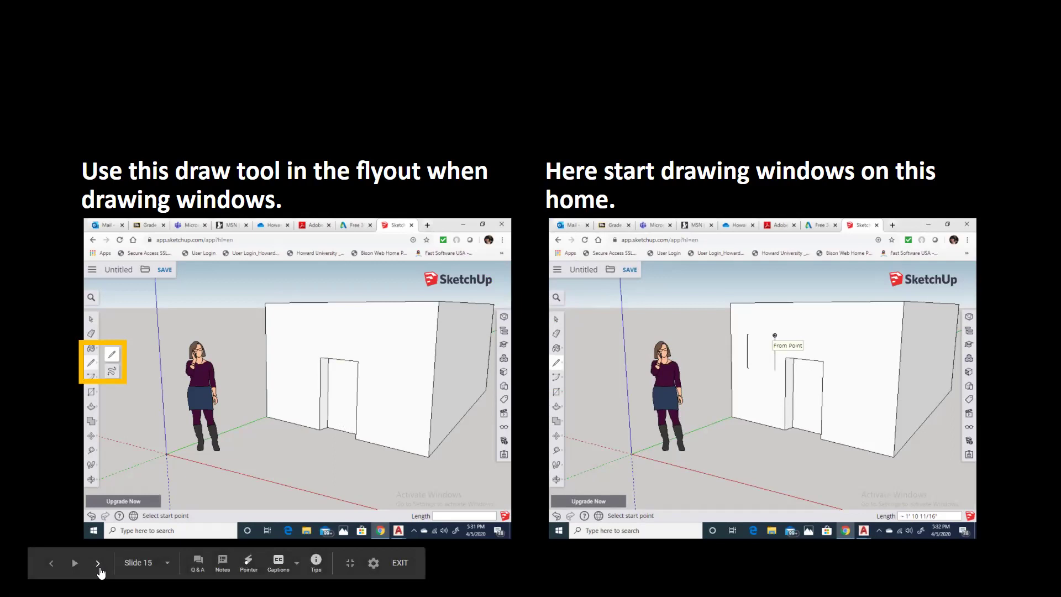
- Move through slide 16 on the first window to slide 17 on the second
click(98, 563)
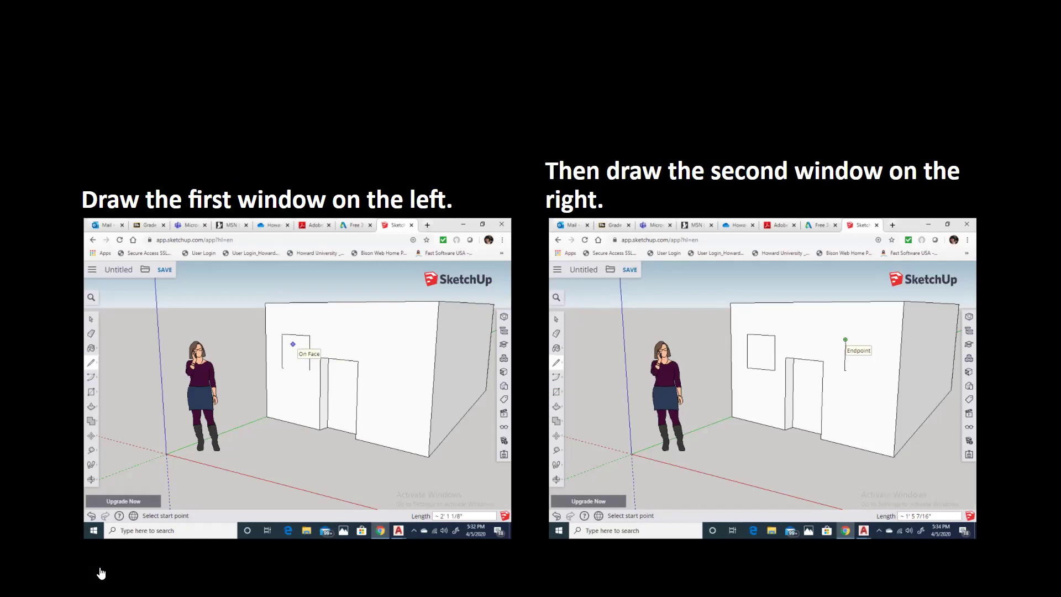
click(99, 569)
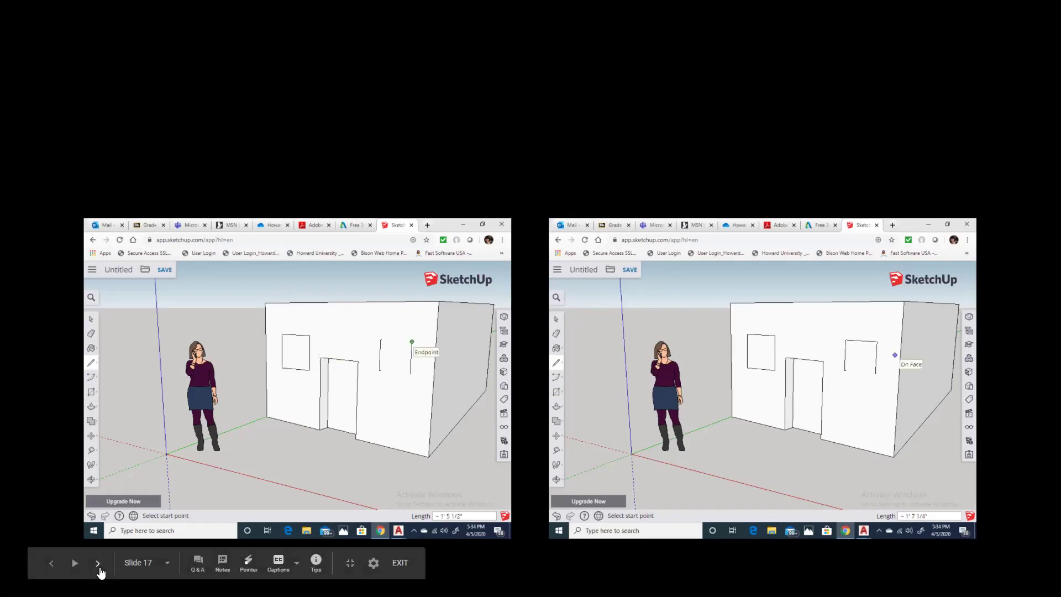
- Move through slide 18 to slide 19 on pushing the right window inward
click(100, 570)
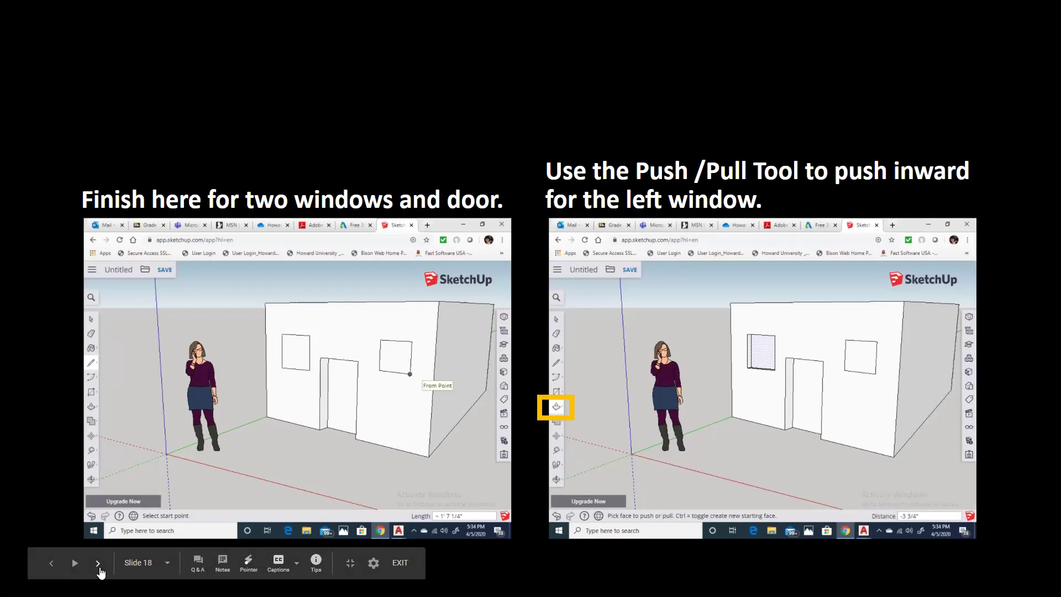
click(98, 563)
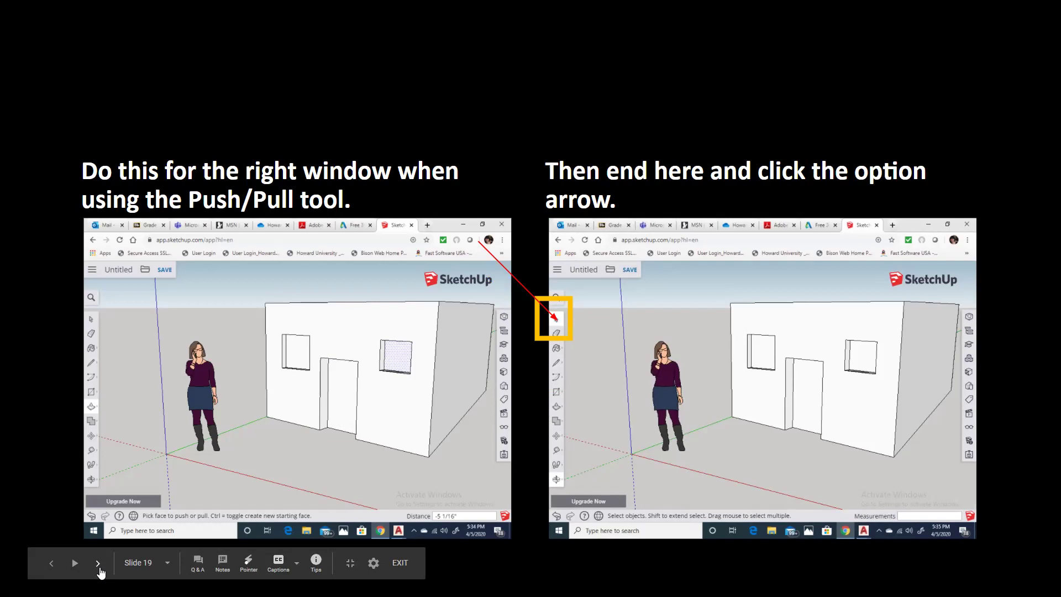
- Advance to slide 20 on rotating the house to its right side
click(98, 564)
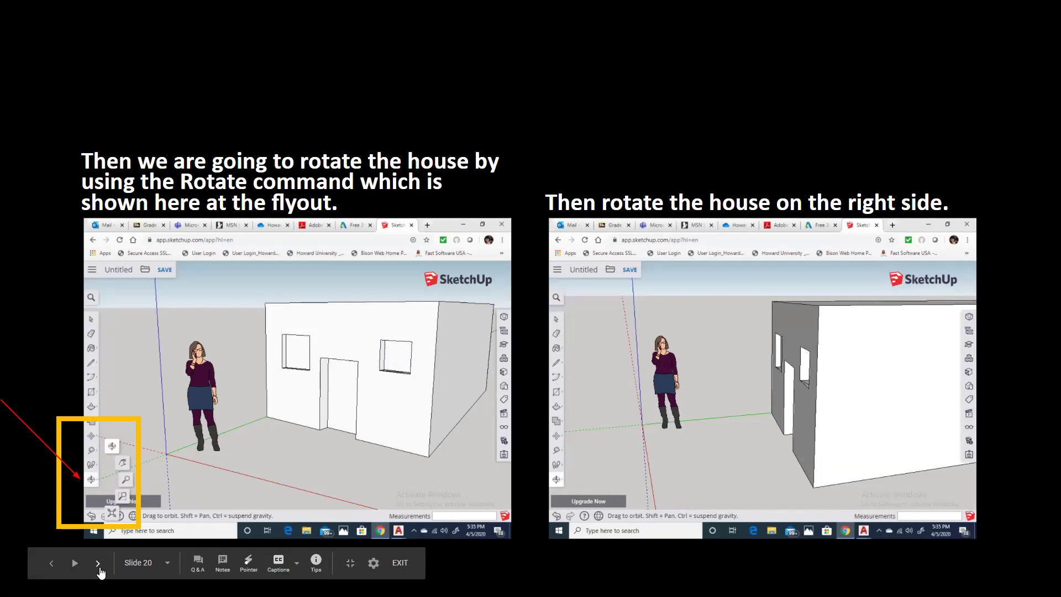
- Step the slideshow from slide 20 to slide 24, covering the first window, panning and the second window
click(97, 563)
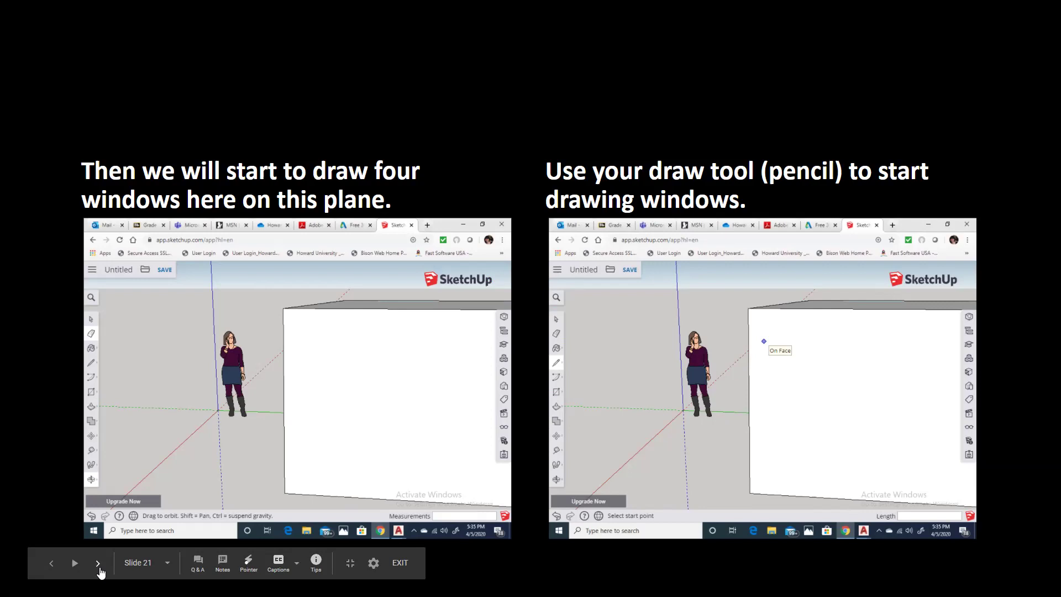
click(98, 563)
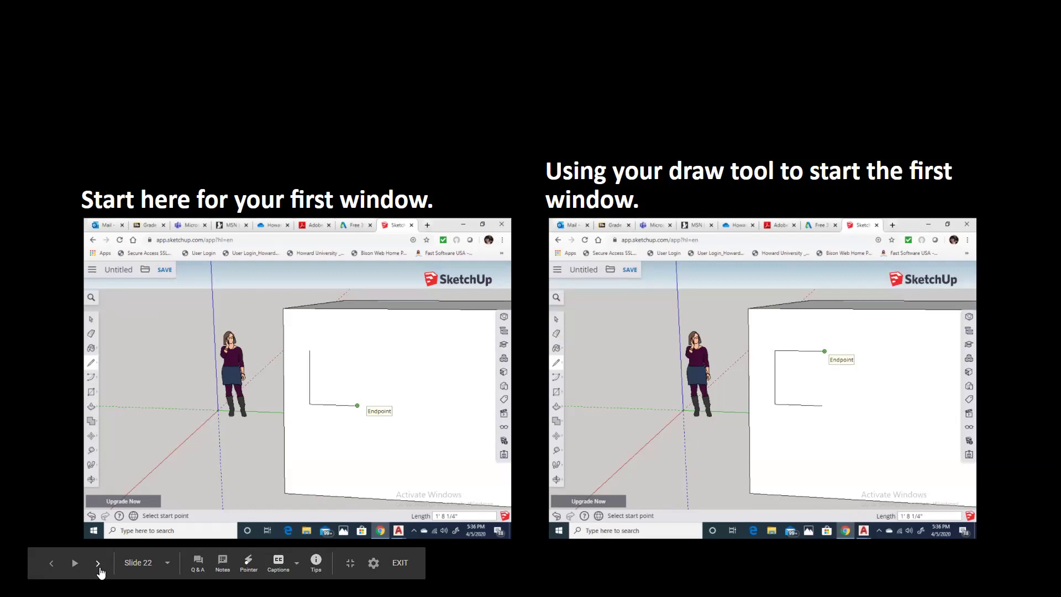
click(98, 563)
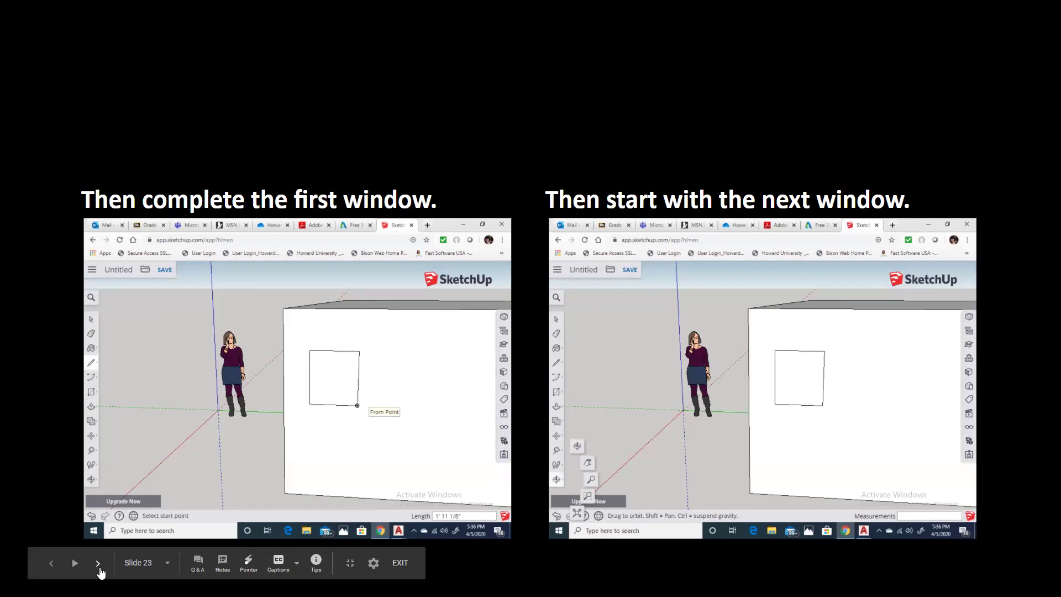
click(99, 566)
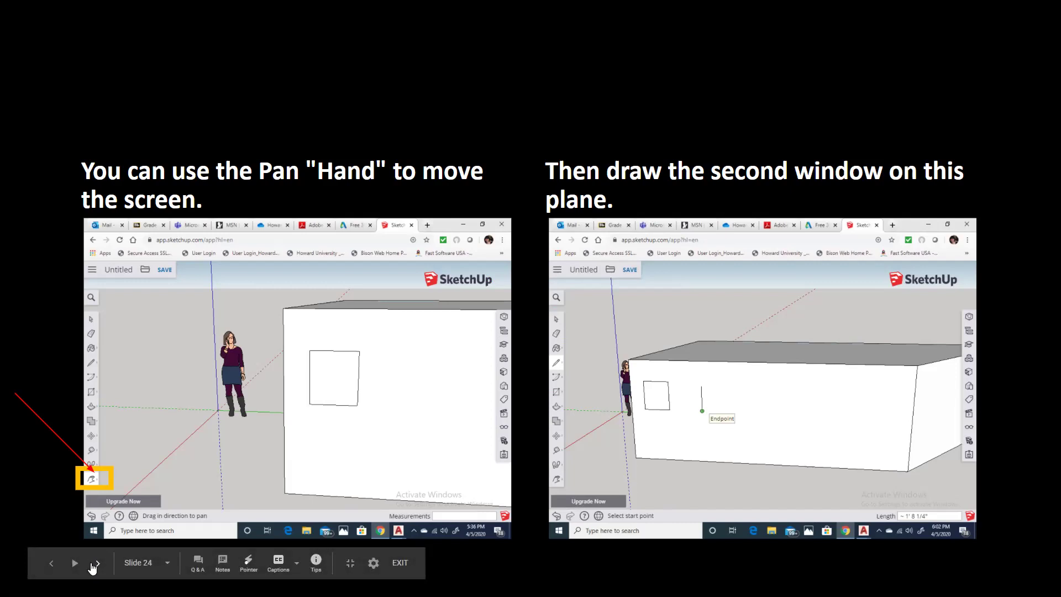
- Move through slides 25–28 on the second to fourth windows, reaching slide 29's perspective view
click(97, 563)
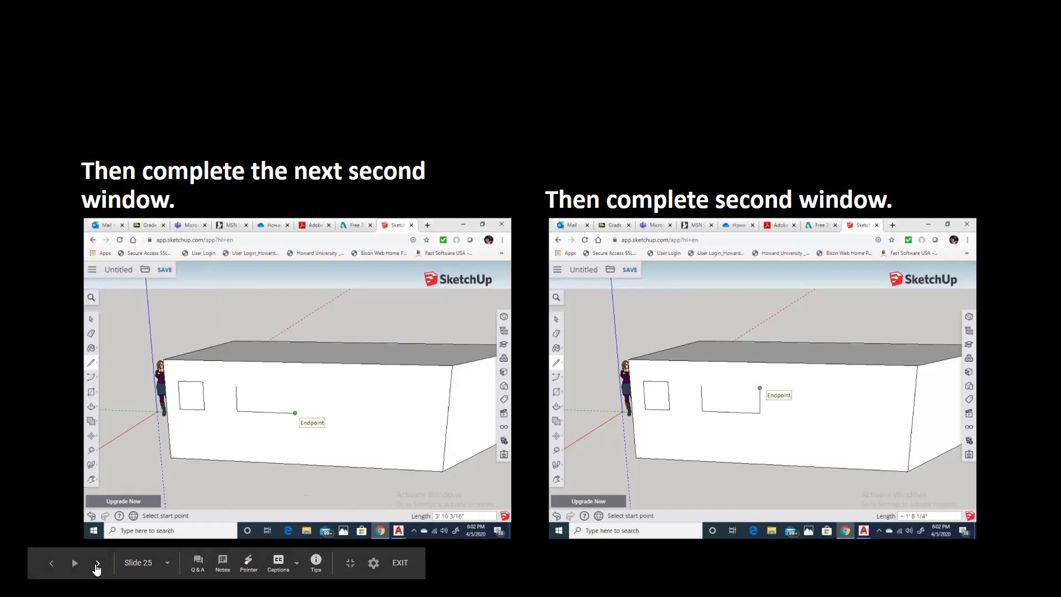
click(98, 563)
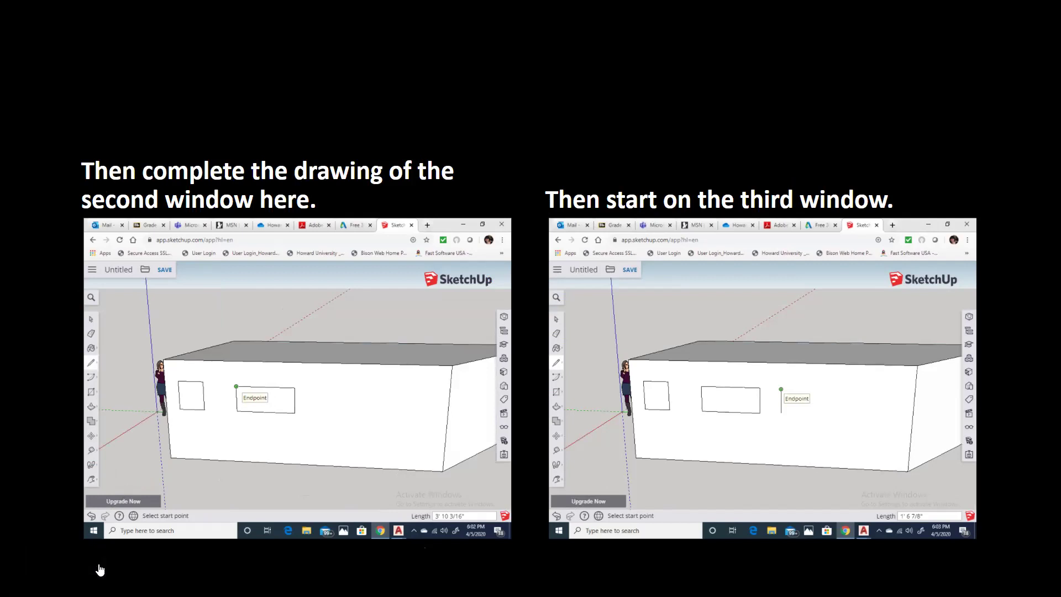
click(98, 563)
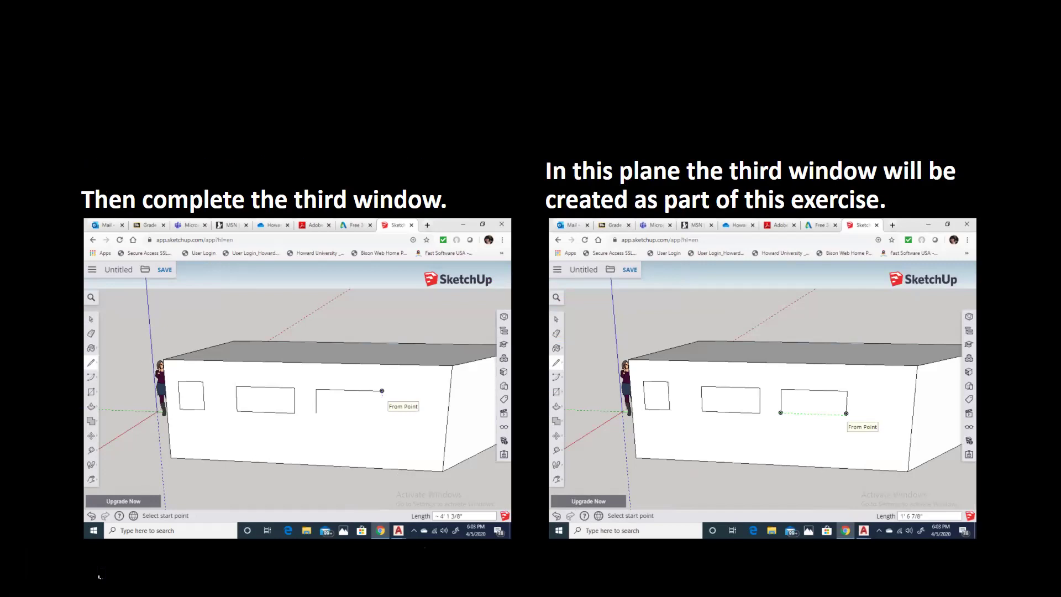
click(97, 568)
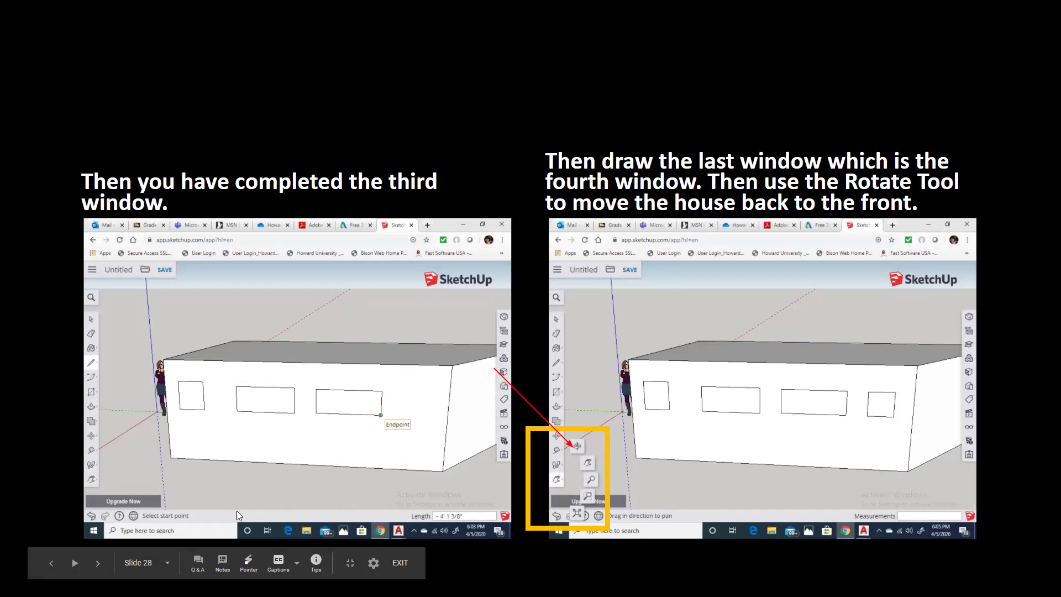
click(98, 562)
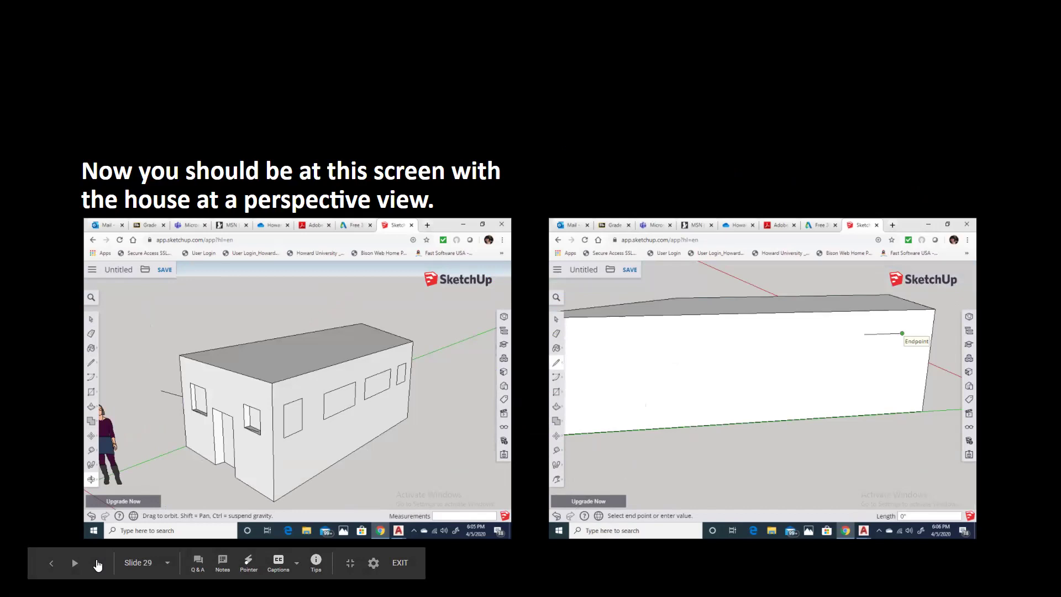
- Step through slides 30 and 31 on left-side windows to slide 32 on pushing windows inward
click(98, 562)
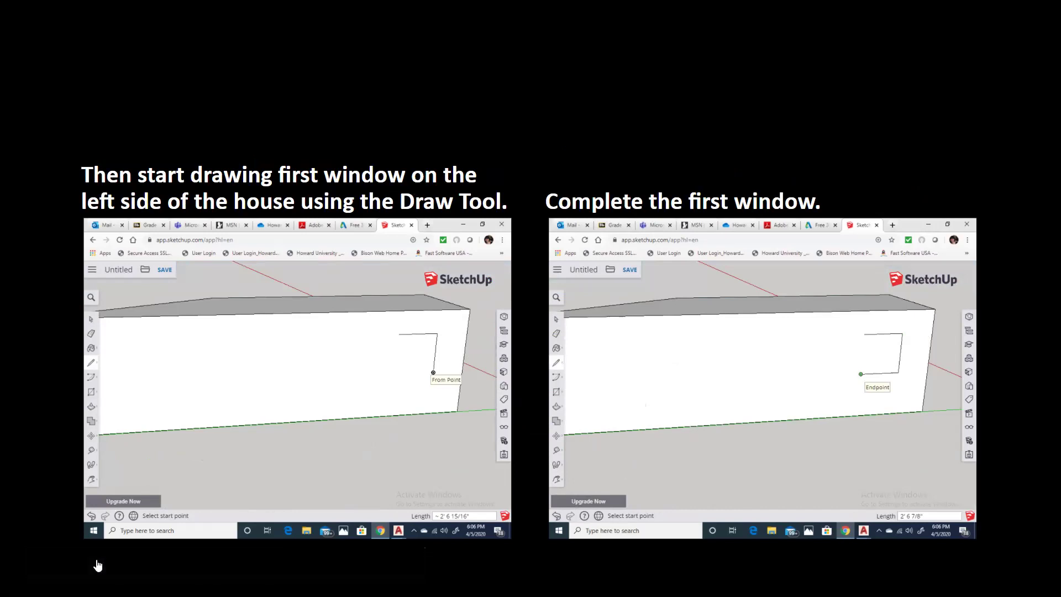
click(97, 574)
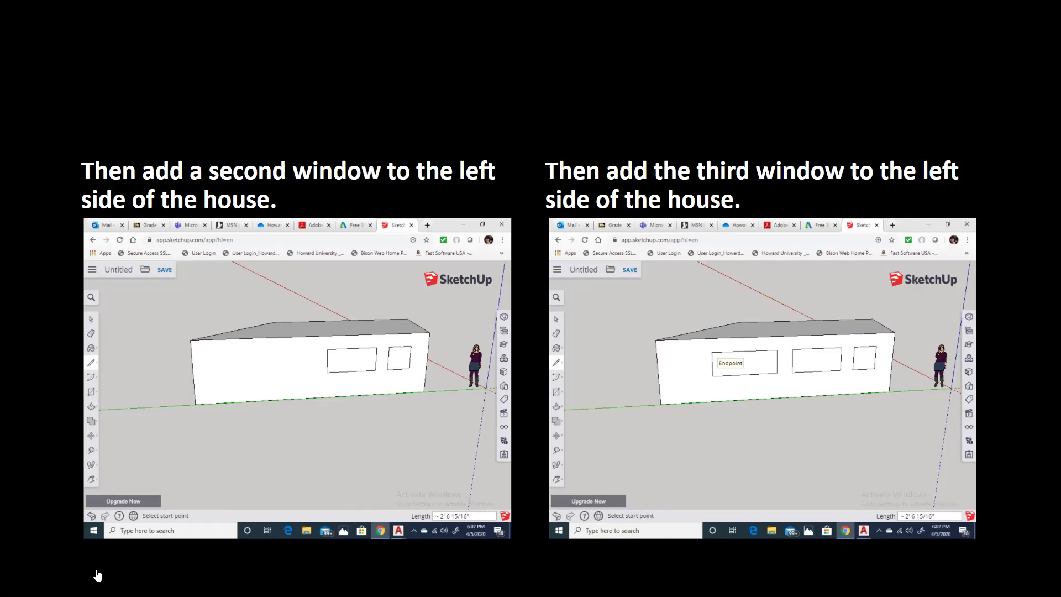
click(99, 564)
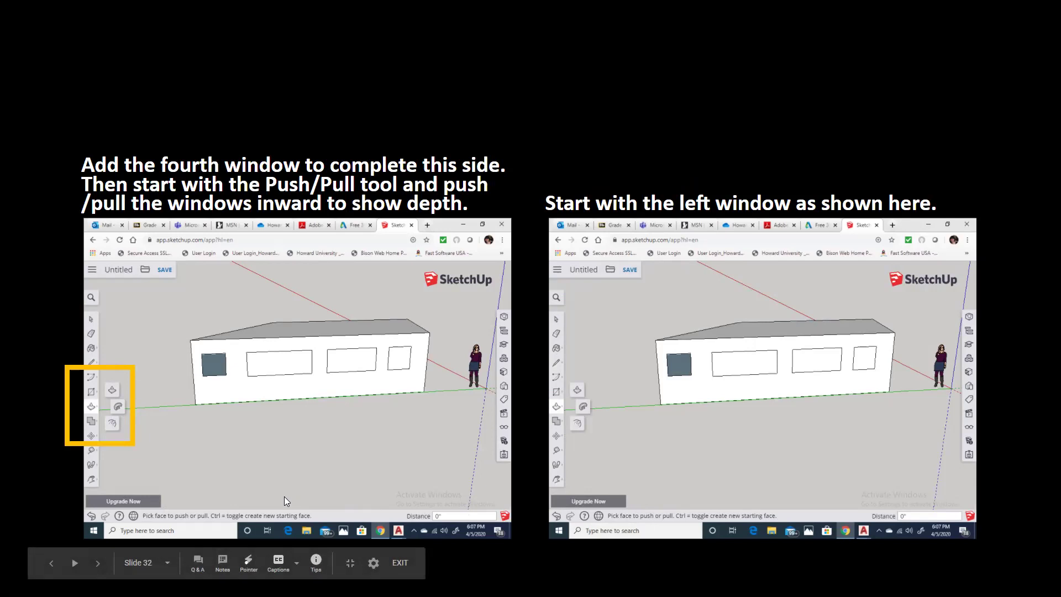
- Move past slide 33 on window depth to slide 34 on picking window materials
click(99, 563)
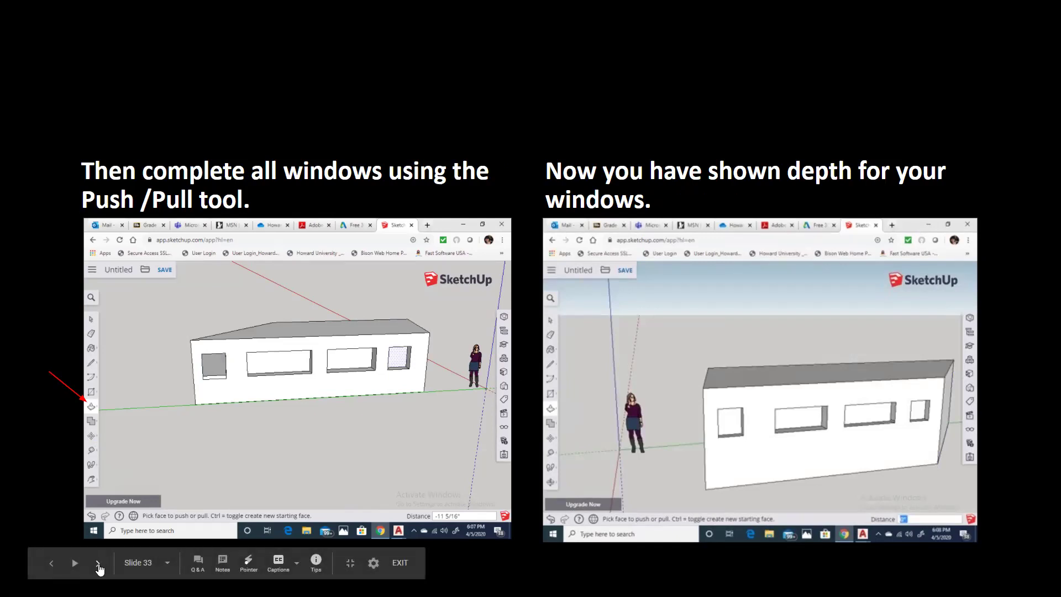
click(98, 564)
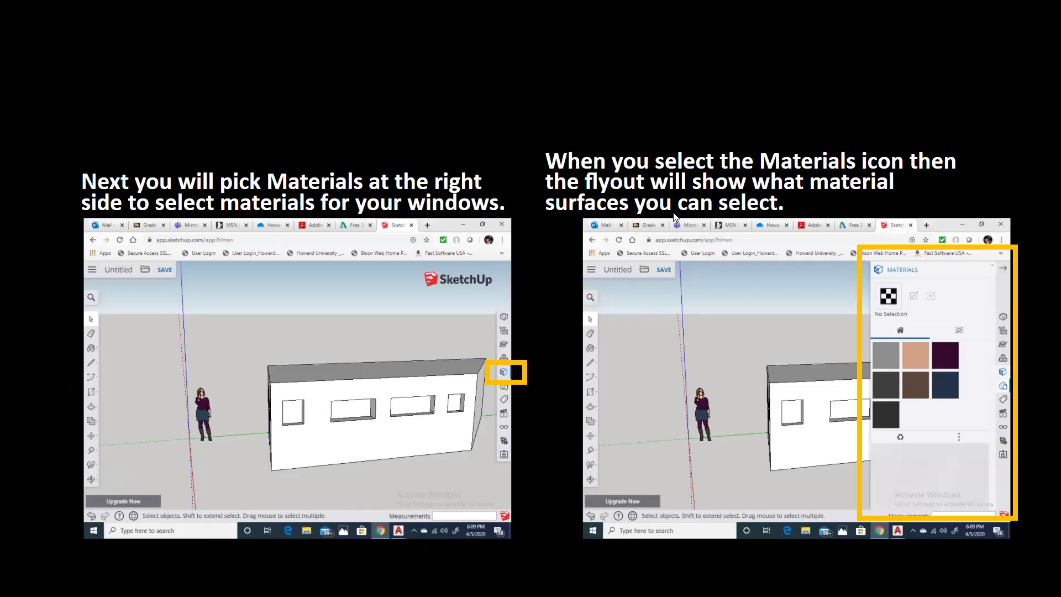
- Advance through slide 35 on the wood finish to slide 36 on rotating the wooden house
mouse_move(86, 554)
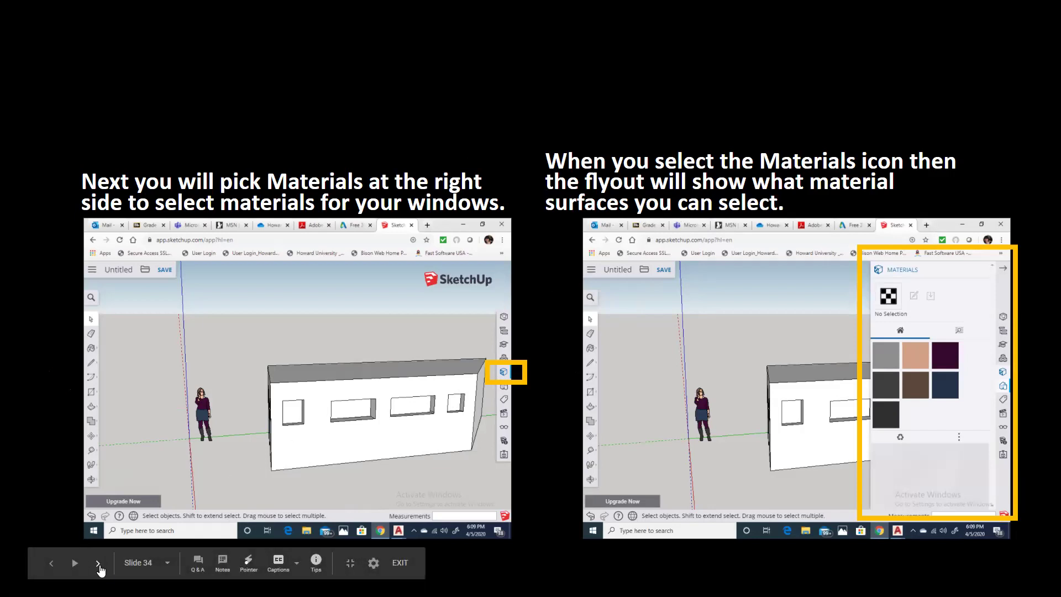
click(99, 564)
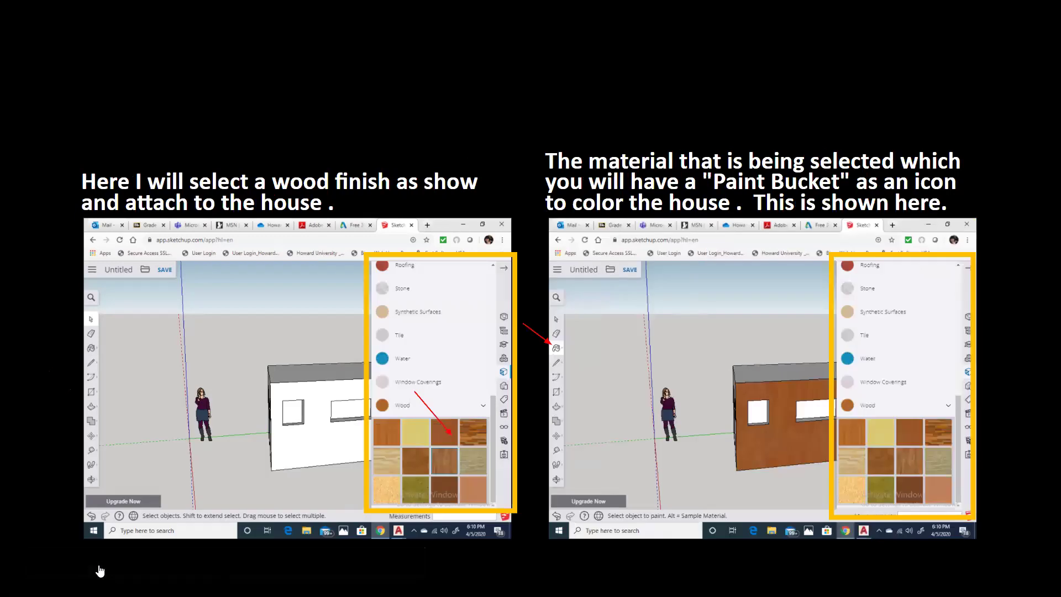
mouse_move(100, 571)
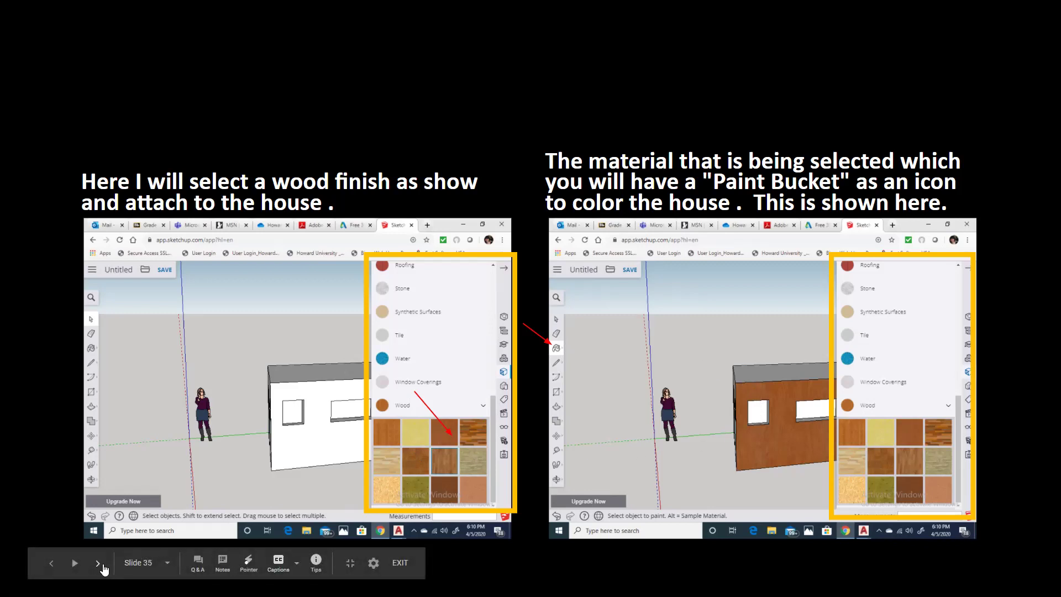
click(102, 564)
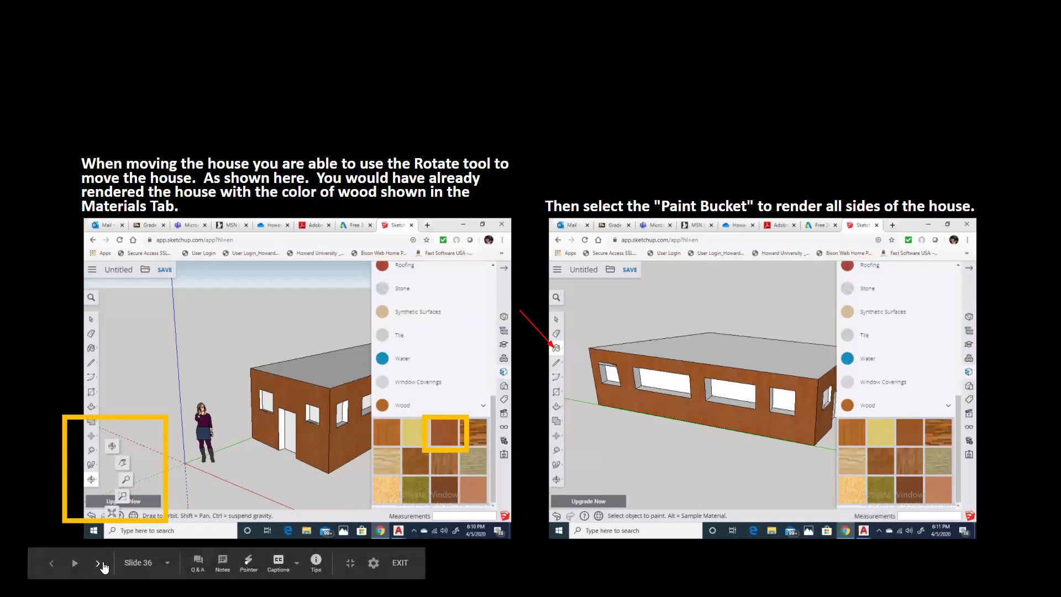
- Step through slides 37 and 38 on window rendering and glass to slide 39 on roof material
click(102, 563)
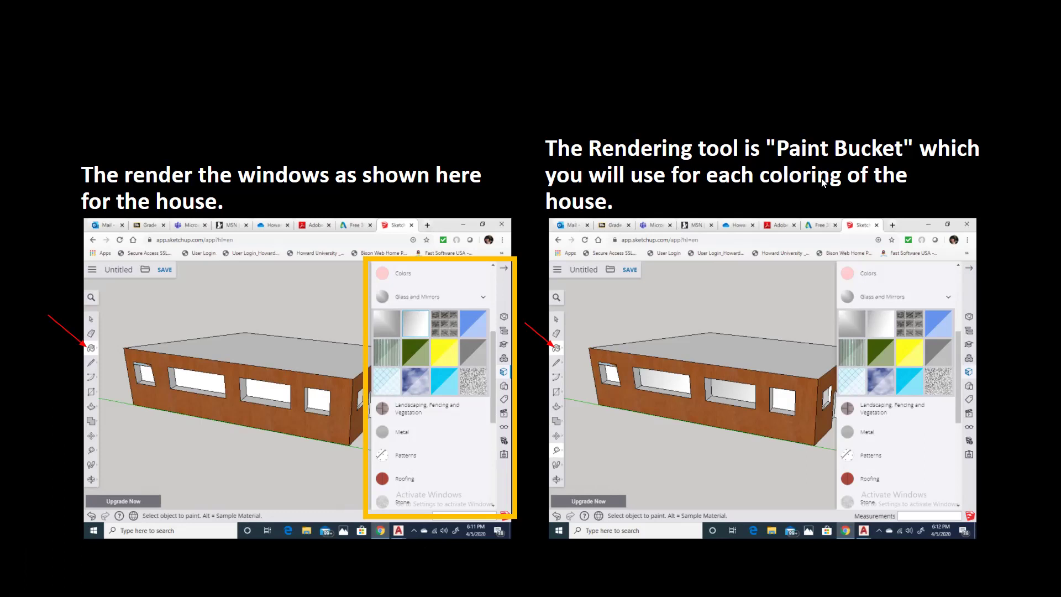
mouse_move(155, 522)
click(98, 564)
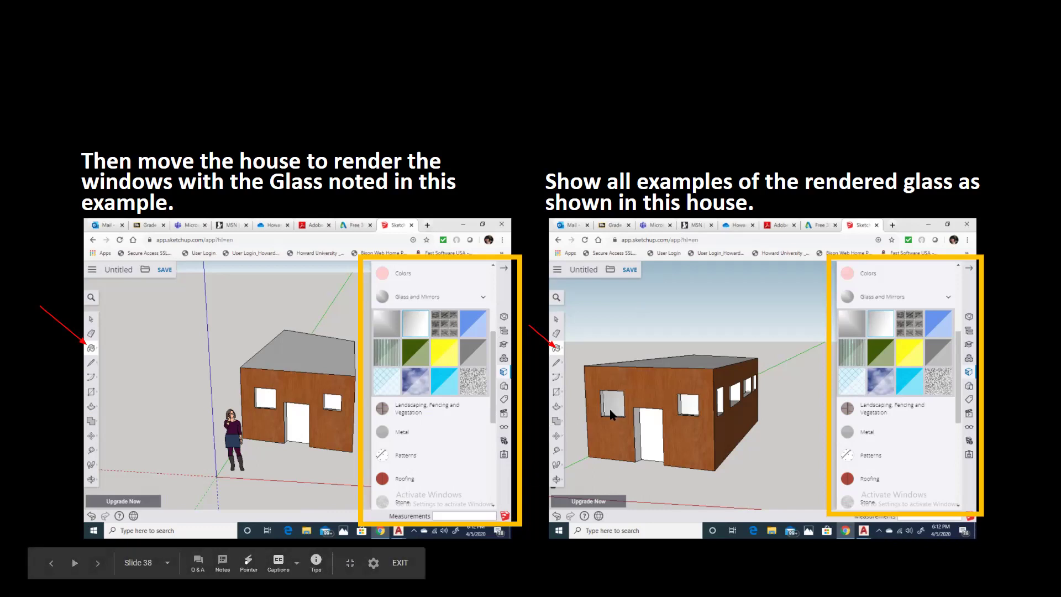
click(98, 563)
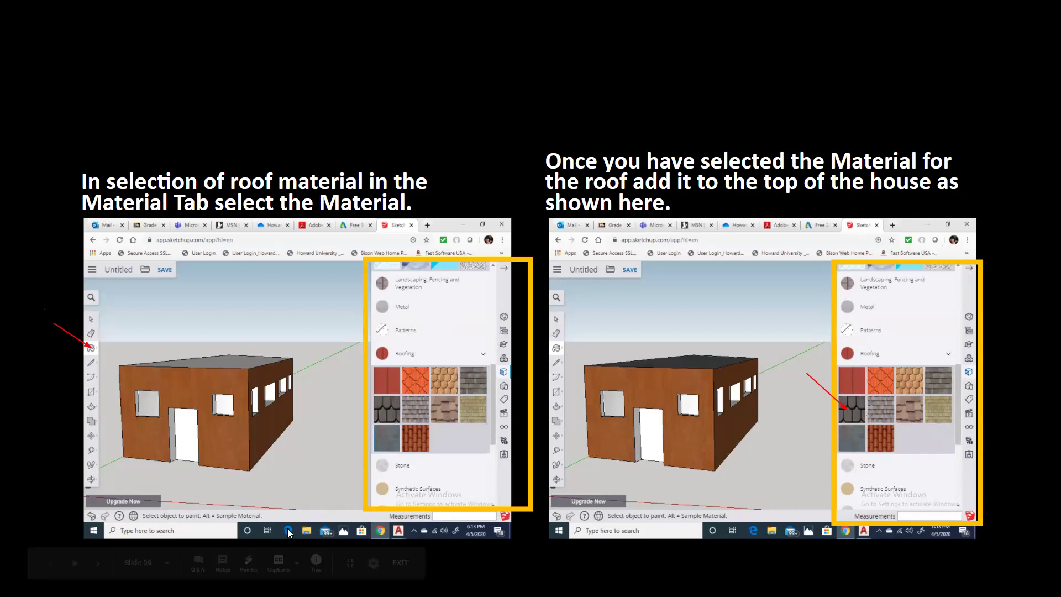
- Advance from slide 40 on the door material to slide 43 on saving and adding a folder
click(97, 560)
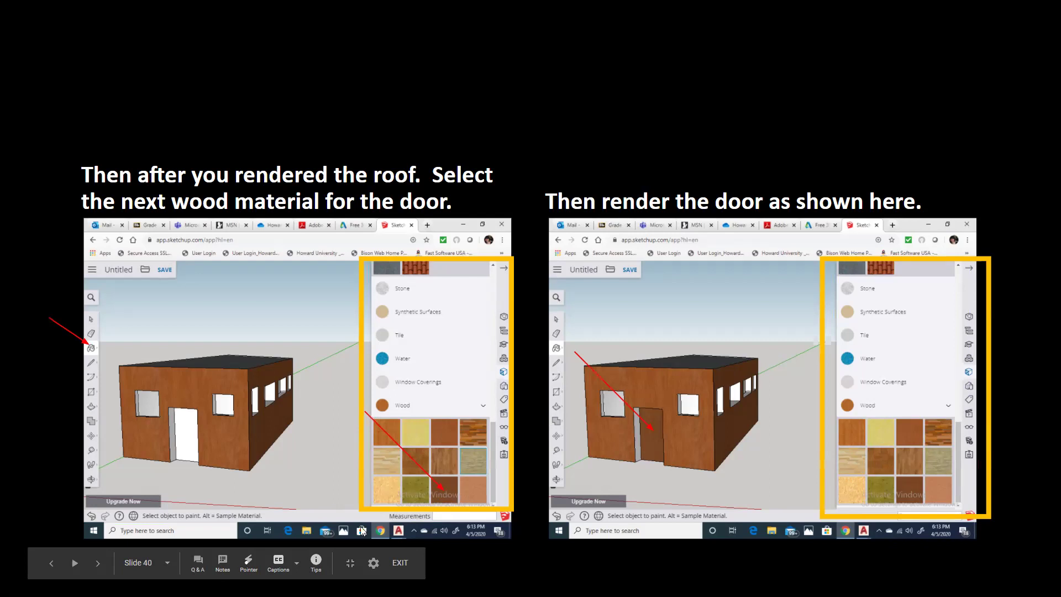
click(99, 563)
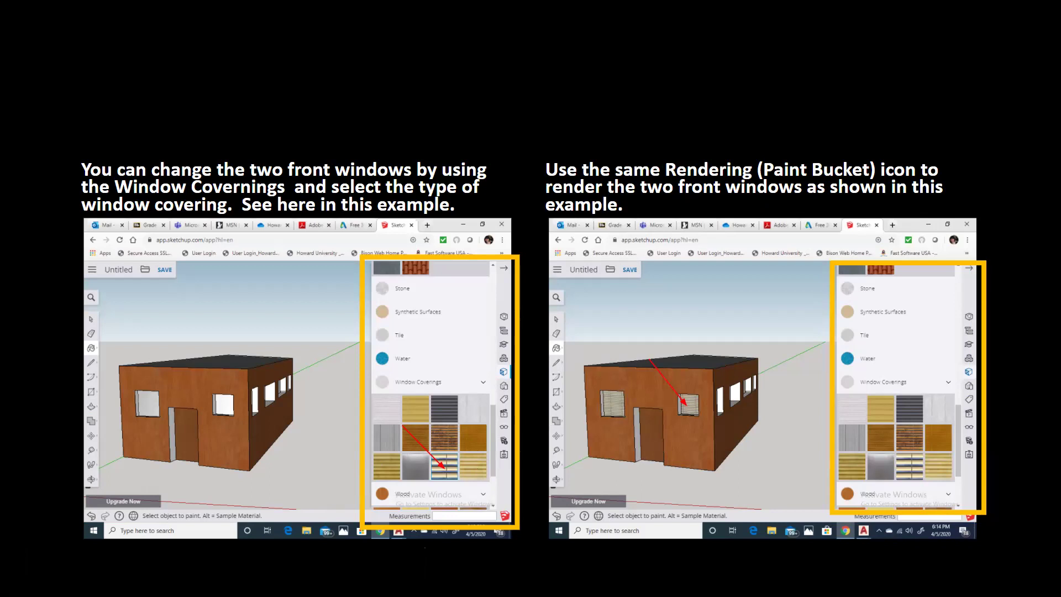
mouse_move(104, 572)
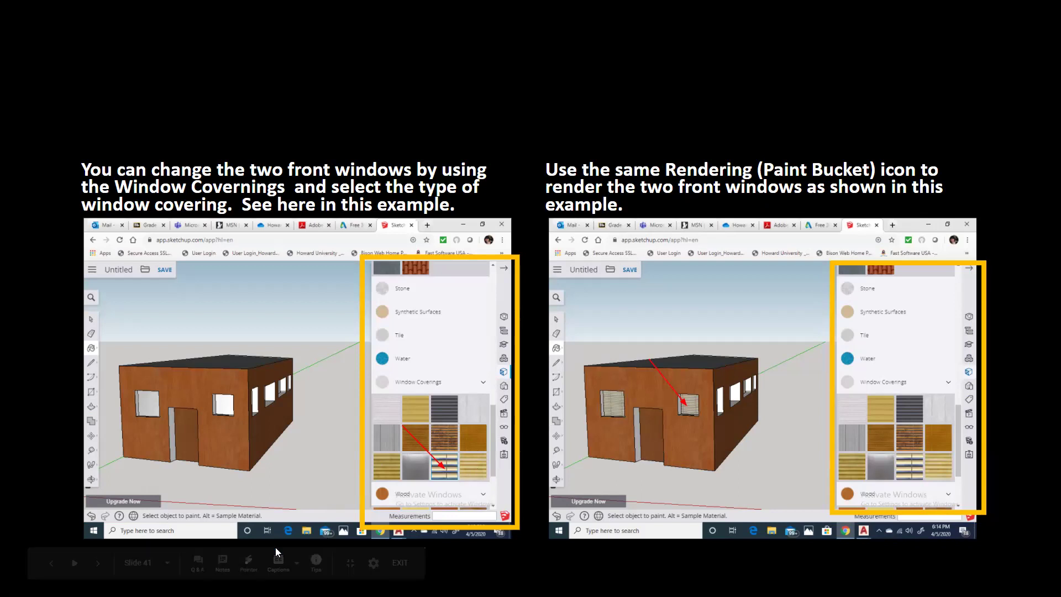
click(98, 563)
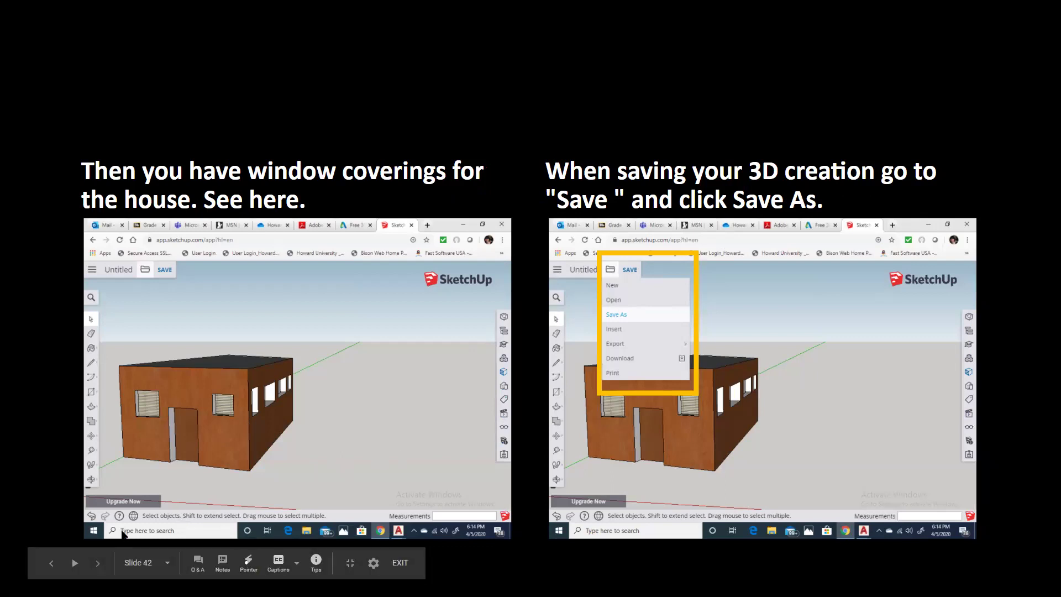
click(102, 567)
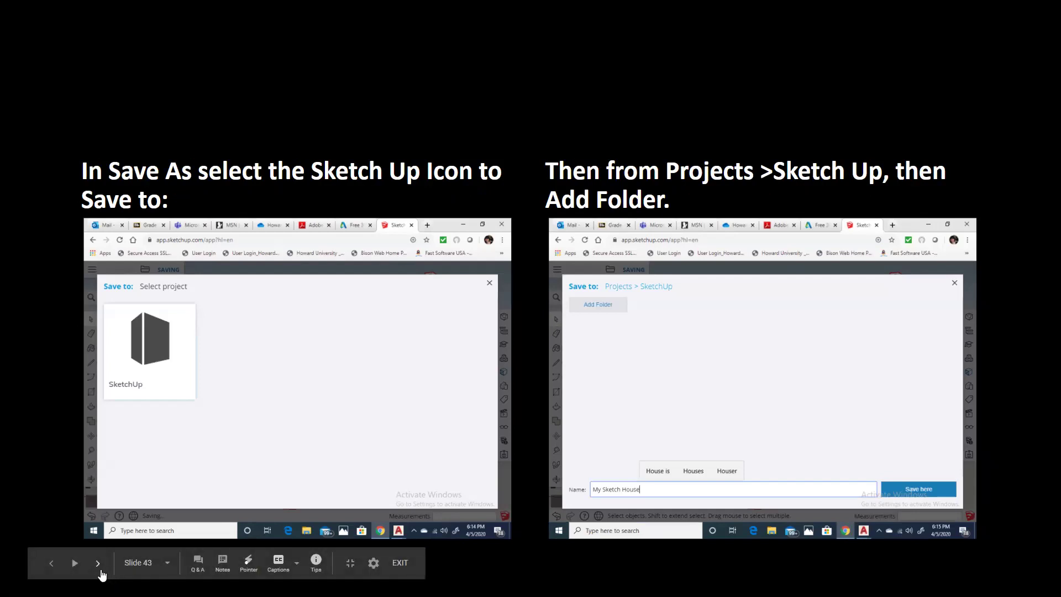
- Go to slide 44 showing My Sketch House.skp in SketchUp's recent files
click(100, 566)
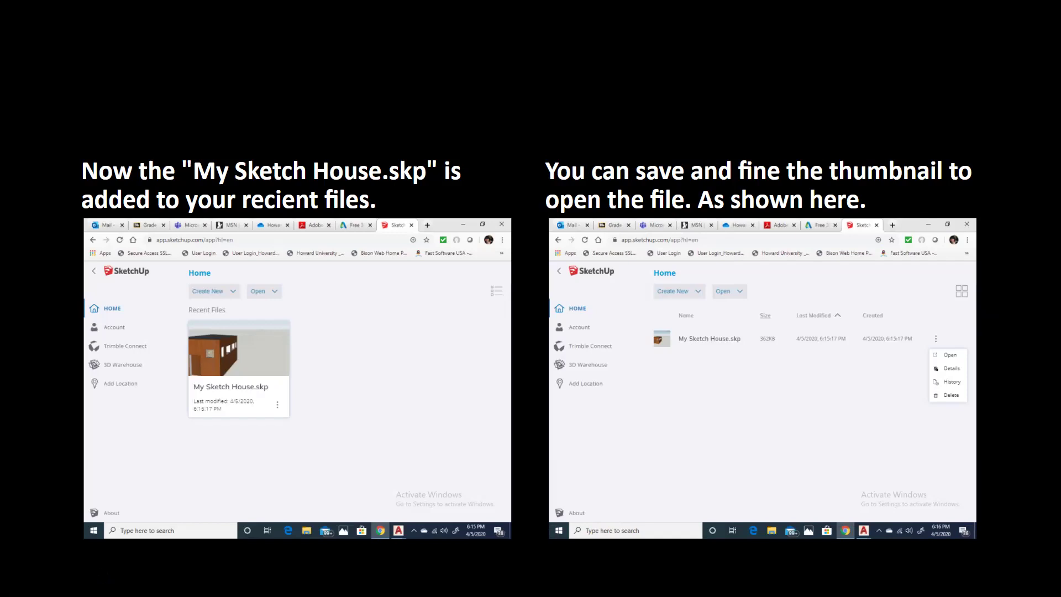
- Move to slide 45 on opening the file from Home and publishing via 3D Warehouse
mouse_move(102, 571)
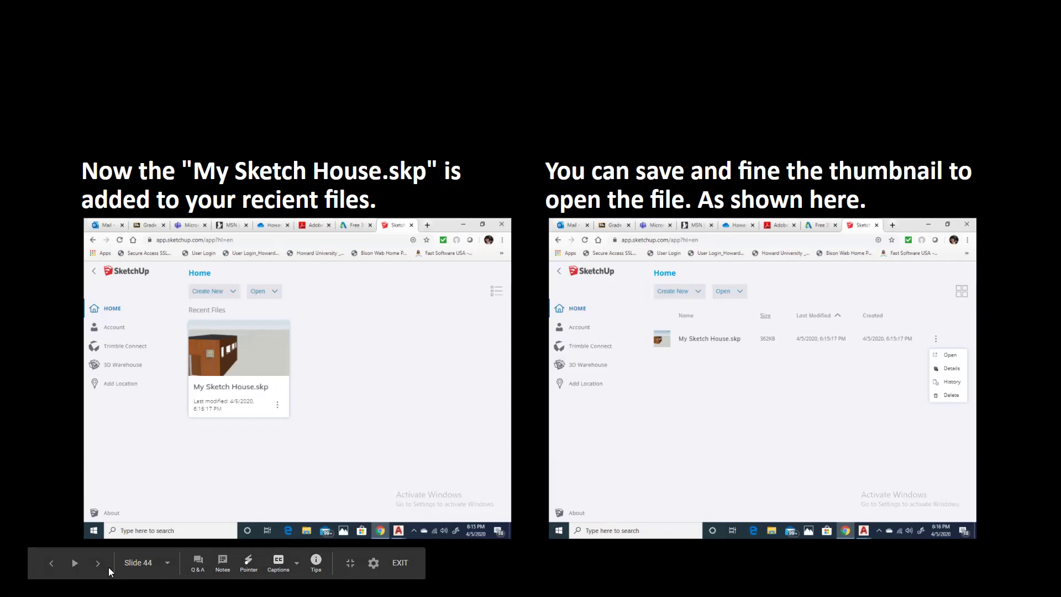
click(104, 566)
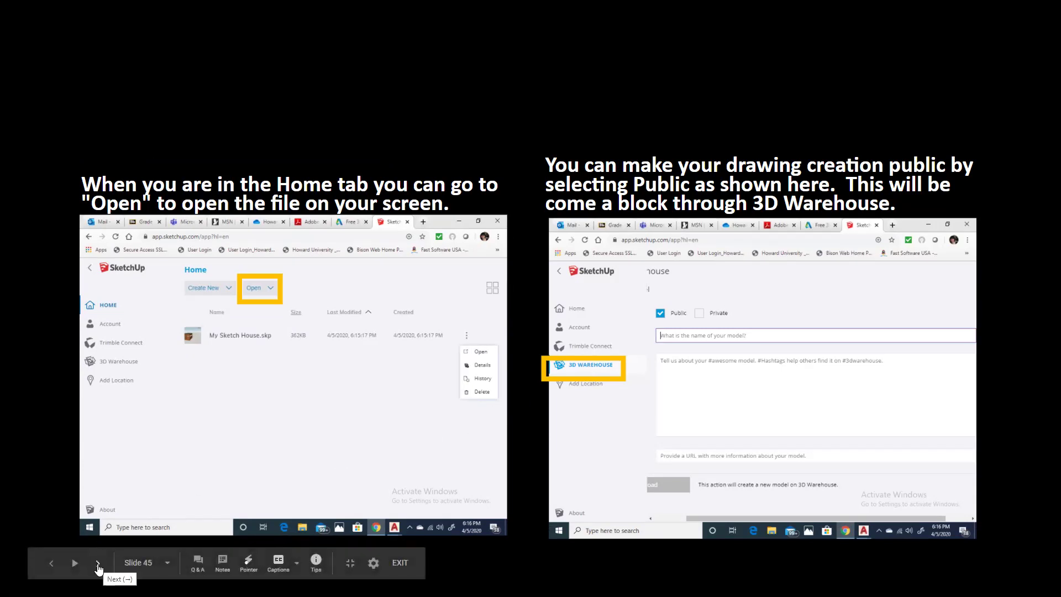
- Go to slide 46 on making the SketchUp block Private instead of Public
click(98, 564)
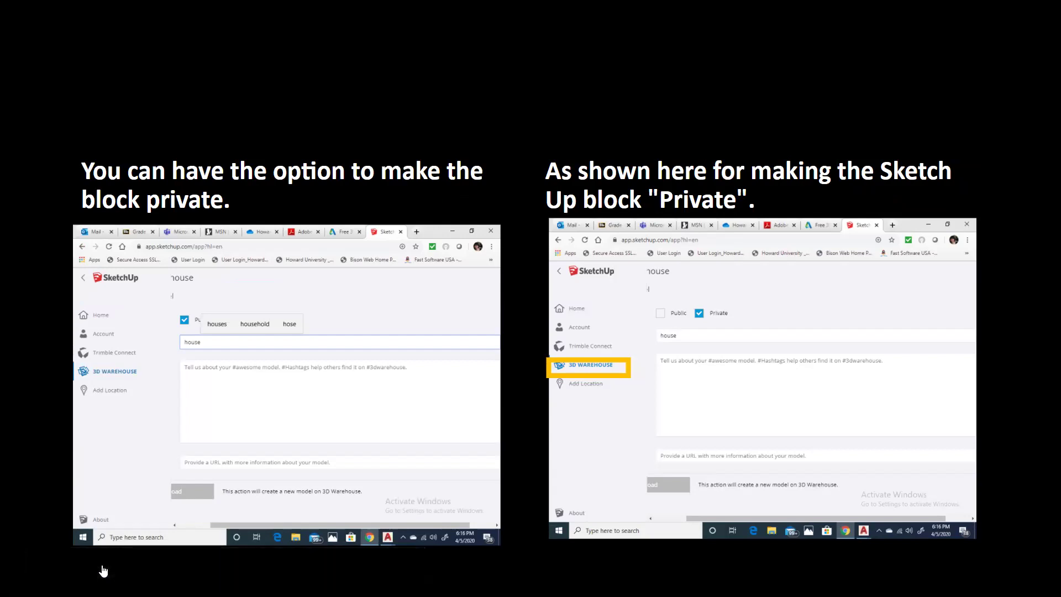
- Advance the slideshow to the closing contact slide, then switch to the Chrome window showing sketchup.com
mouse_move(104, 571)
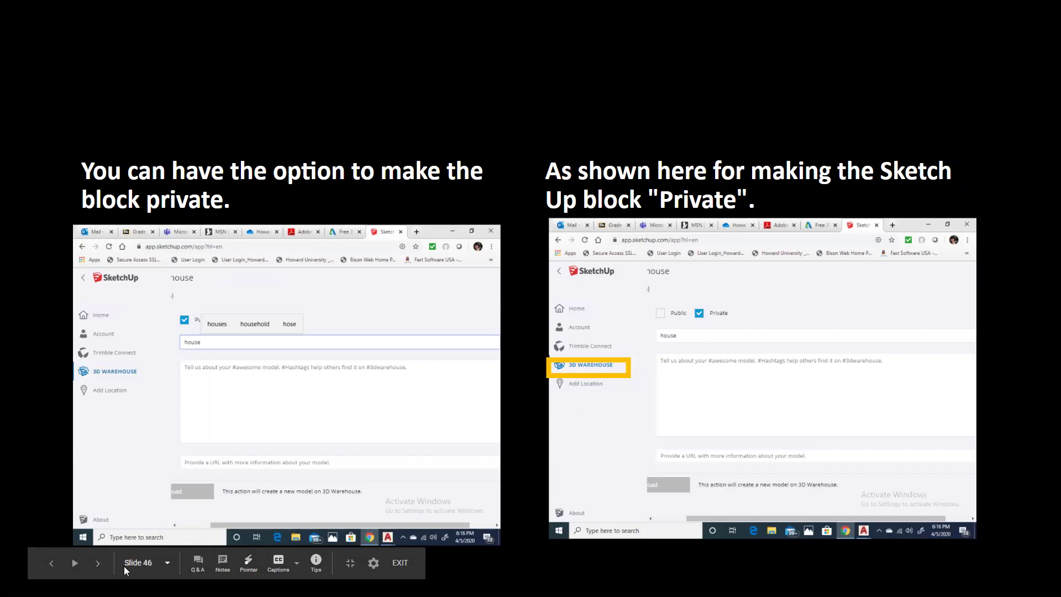
click(100, 564)
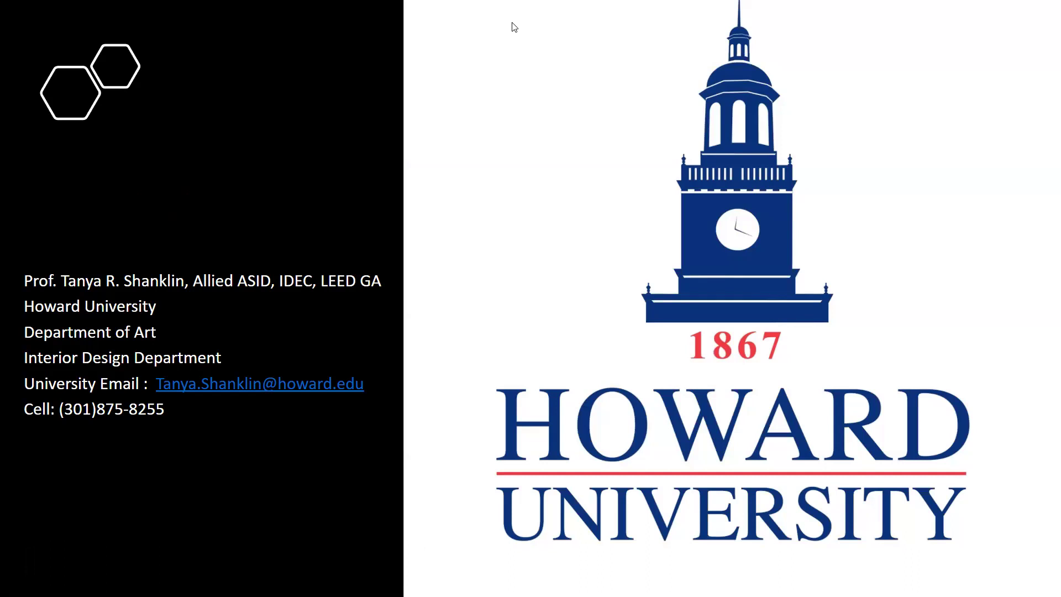
key(alt+Tab)
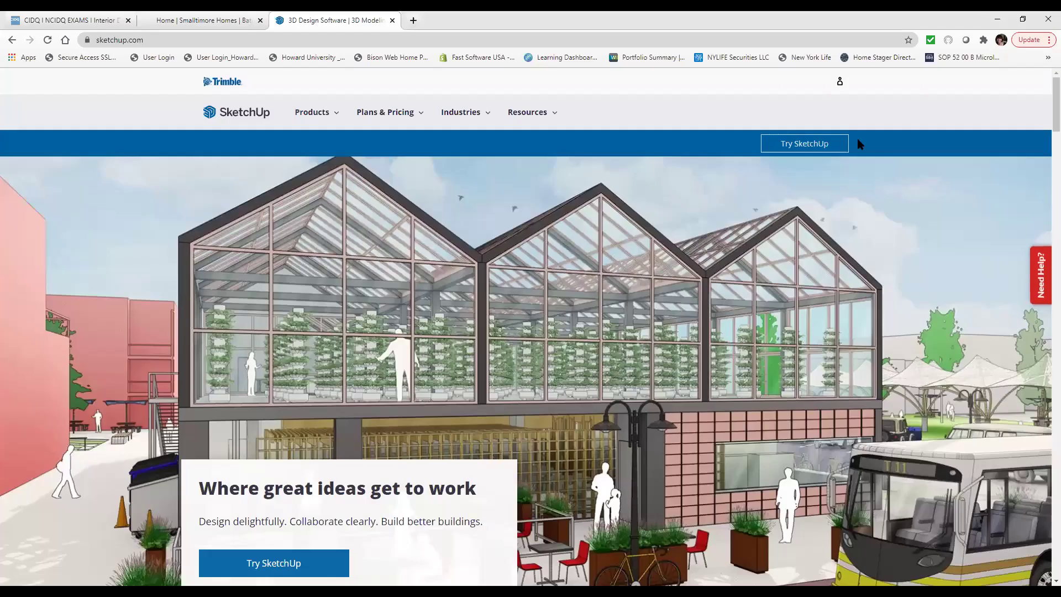
- Sign in to the Trimble account through the account menu's My Apps link
click(841, 82)
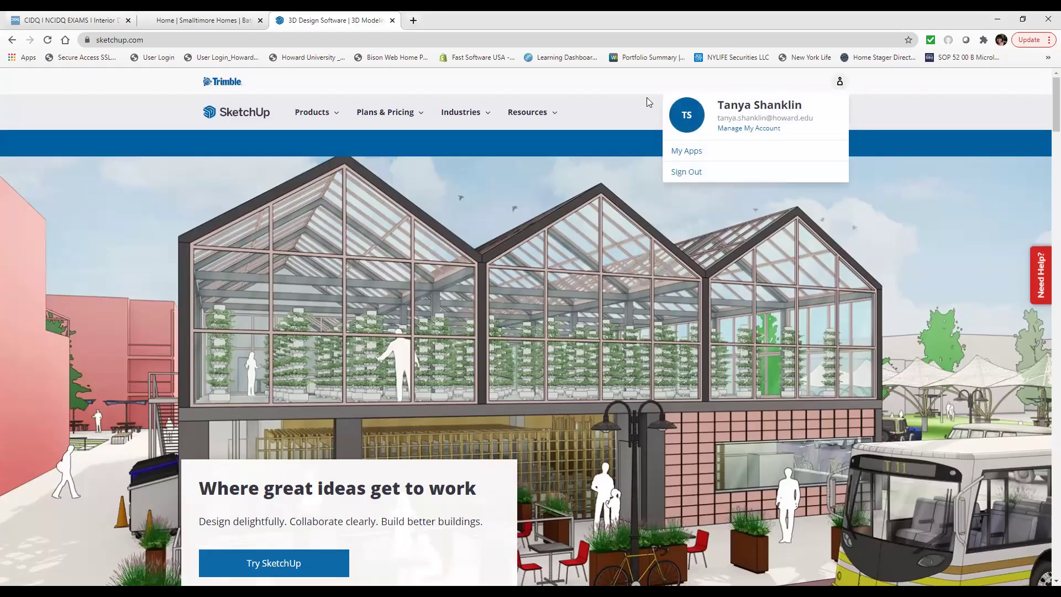
click(681, 158)
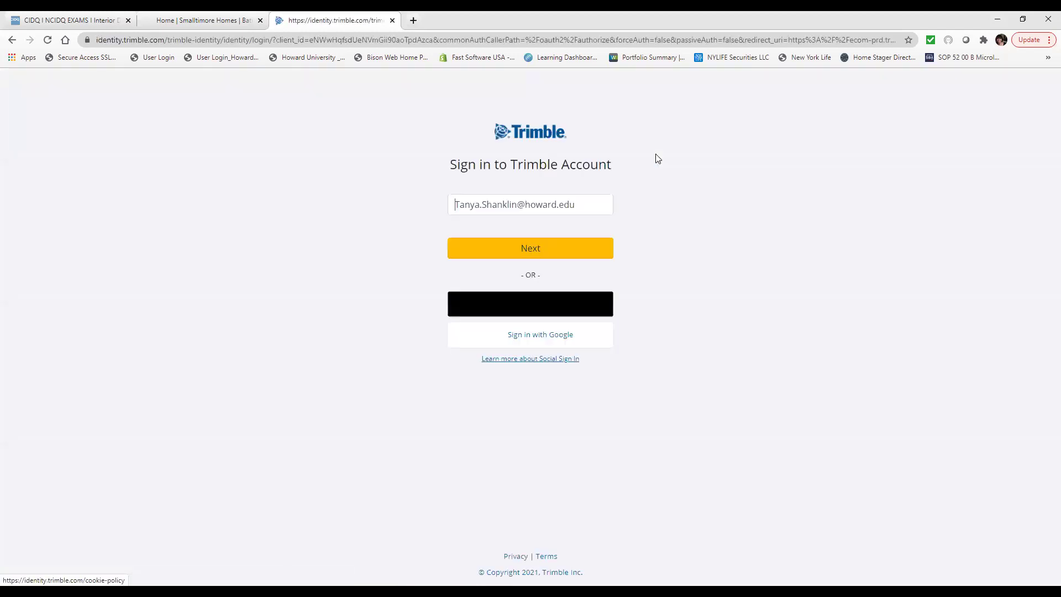
click(533, 247)
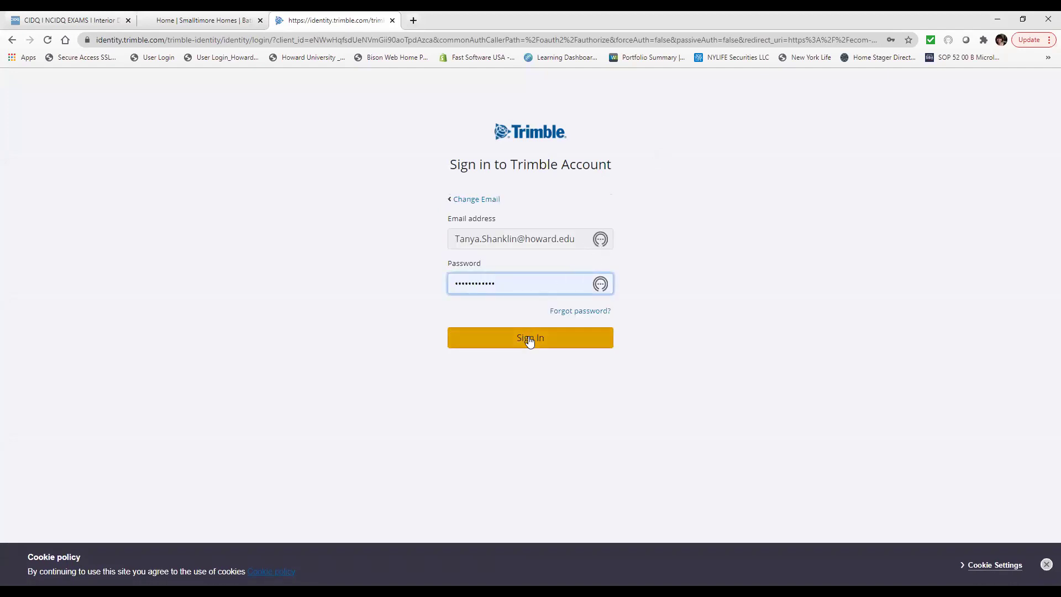
click(528, 337)
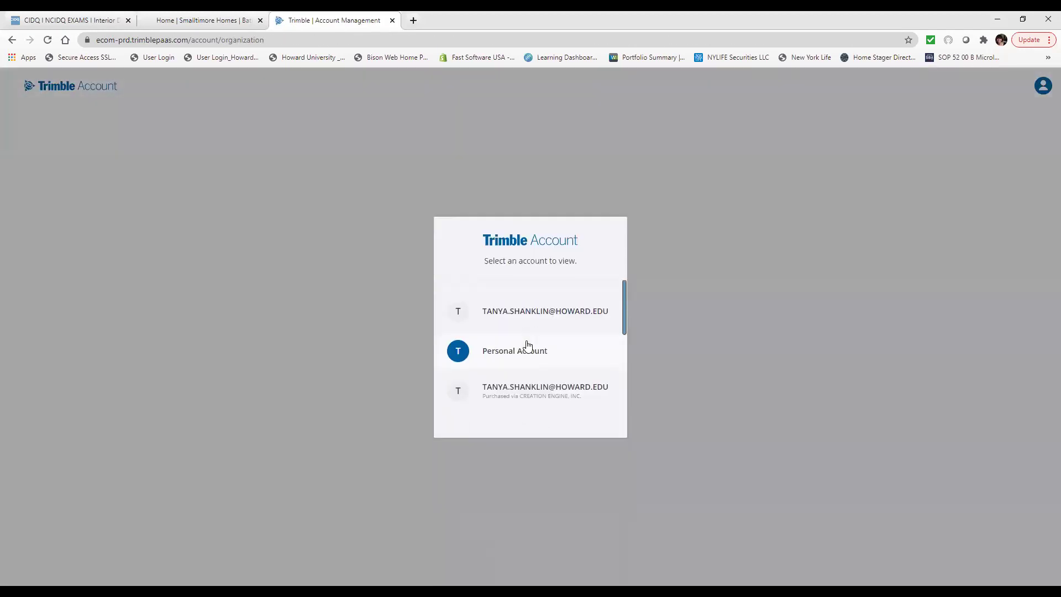
- Choose the first account, open My Products, and launch SketchUp for Web from SketchUp Free's included applications
click(551, 325)
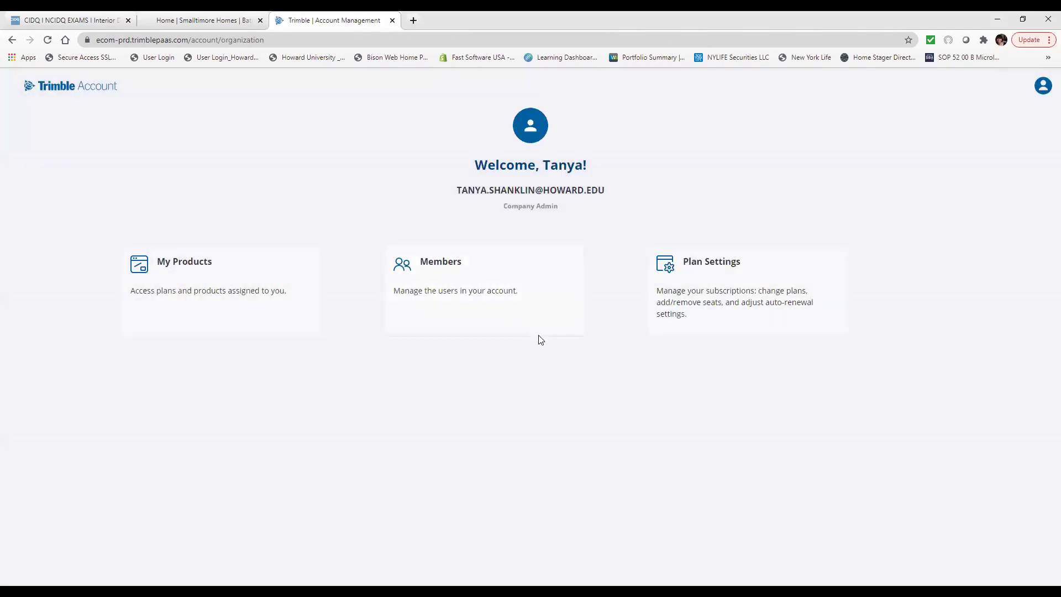
click(200, 269)
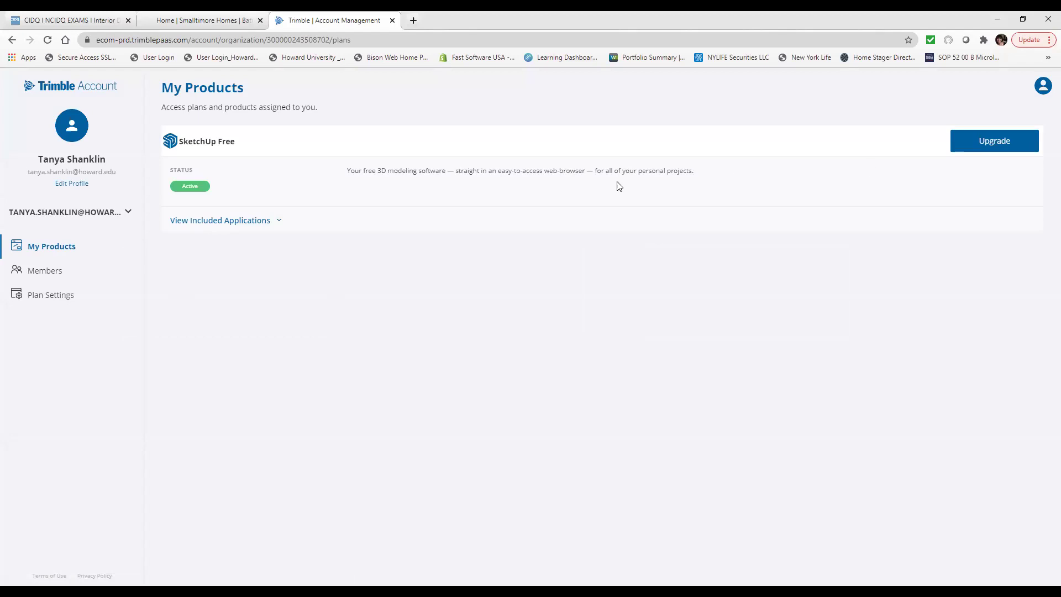
click(235, 223)
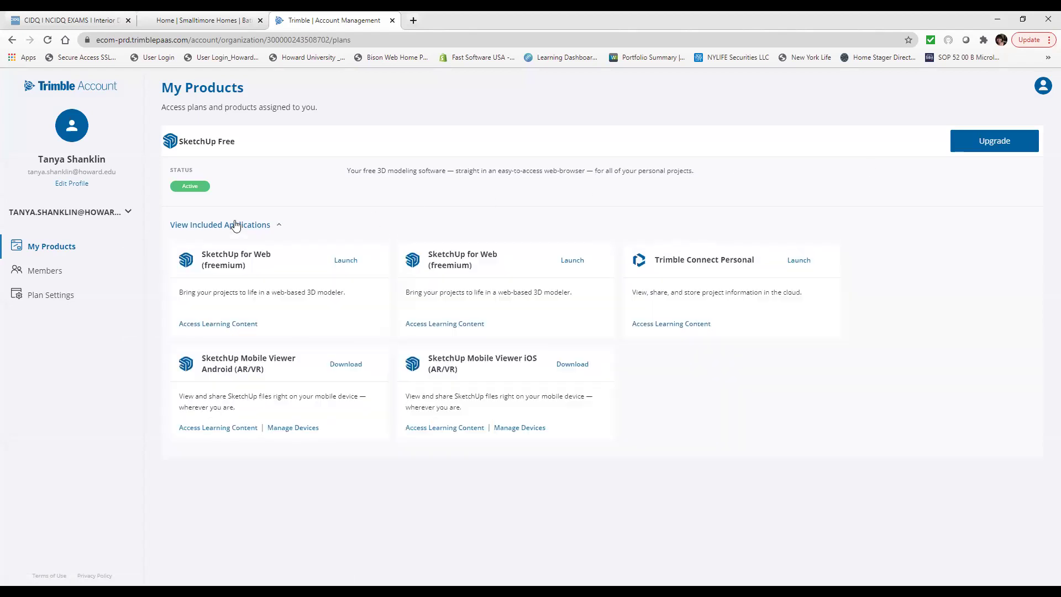
click(344, 260)
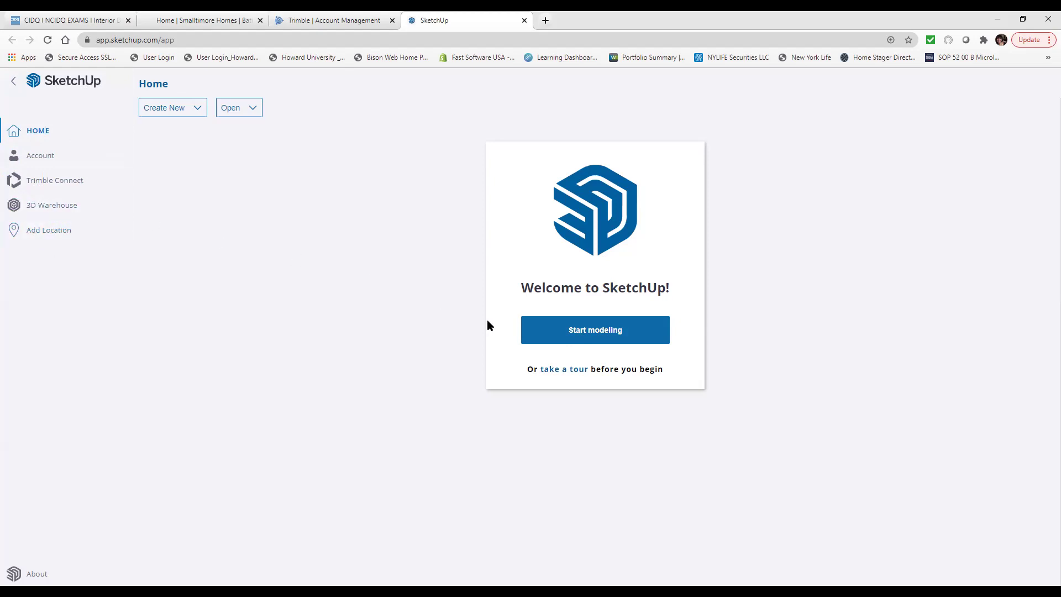
- Choose Start modeling on the SketchUp Home screen to create an Untitled model
click(593, 341)
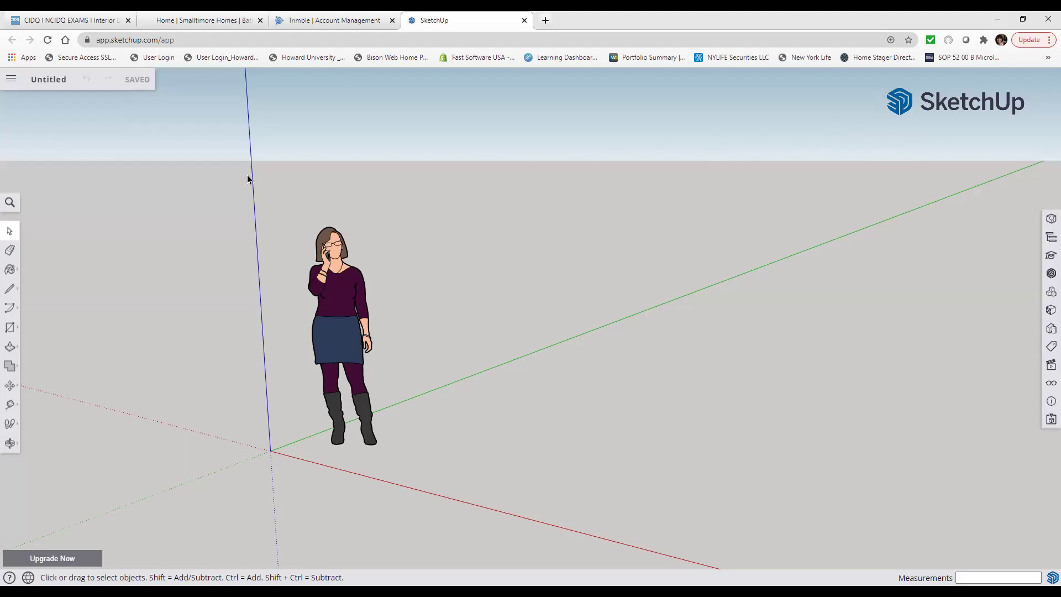
click(11, 80)
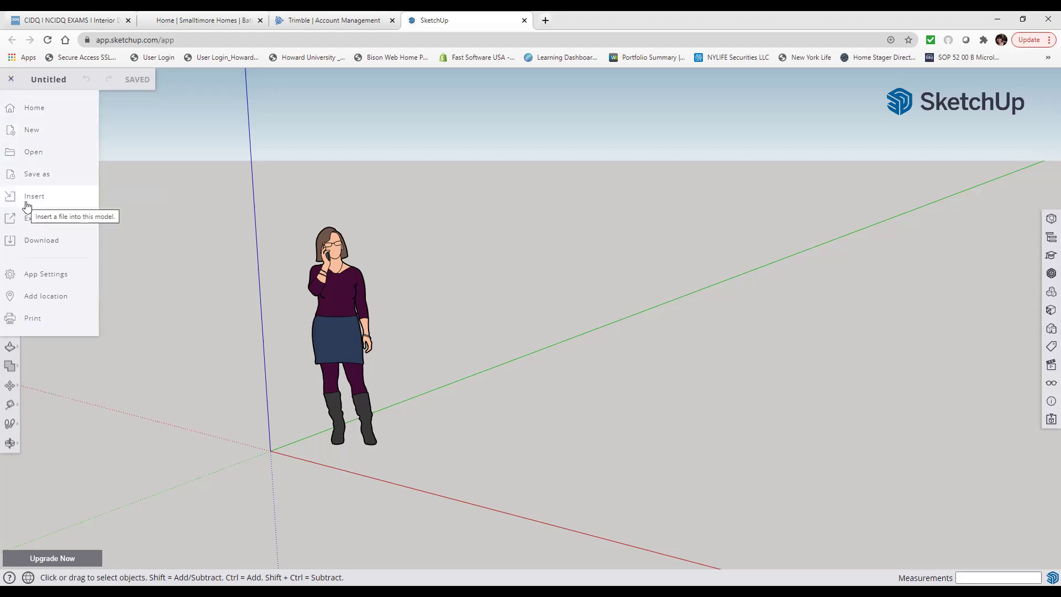
click(26, 224)
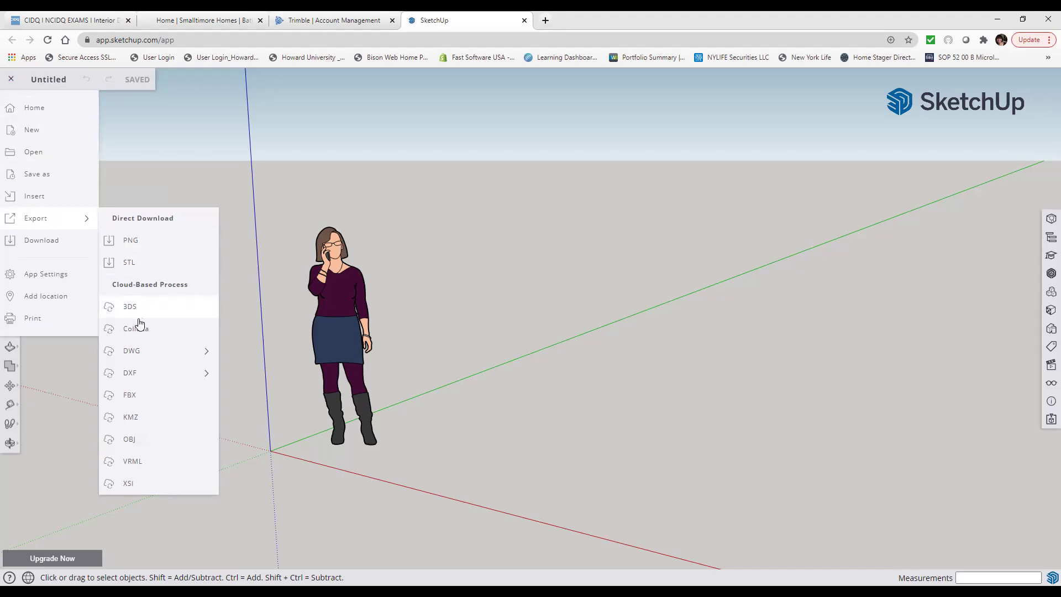
mouse_move(143, 358)
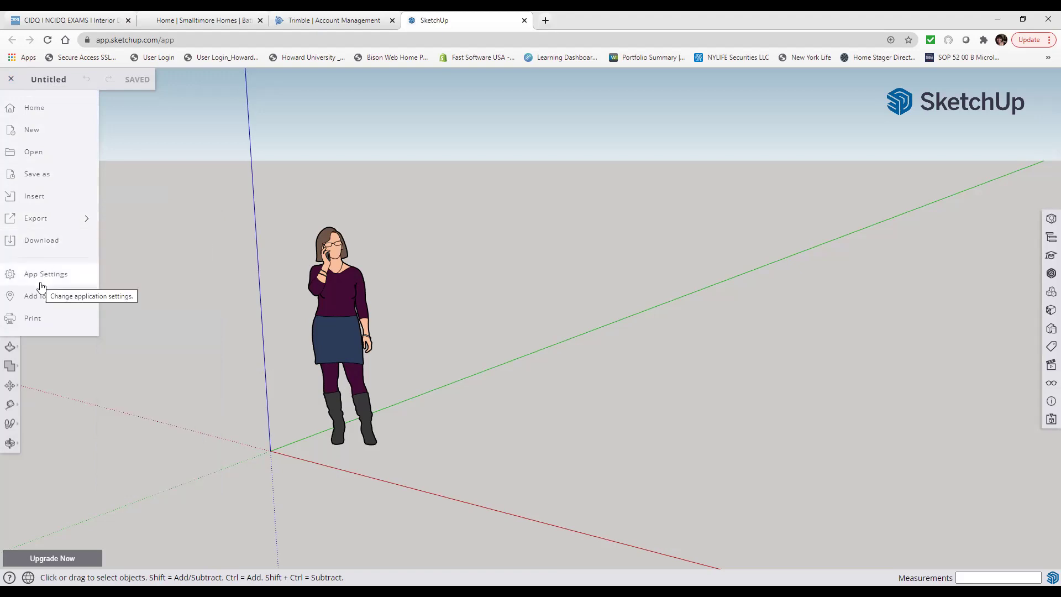
click(193, 155)
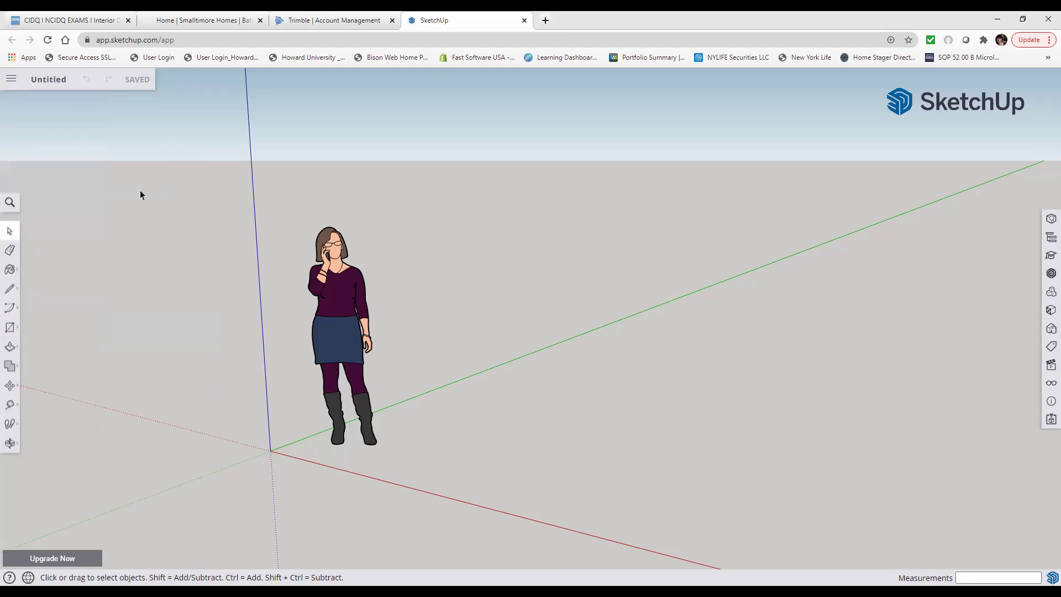
- Draw the outline's front and right edges from the green axis, plus an extra edge along it
click(10, 290)
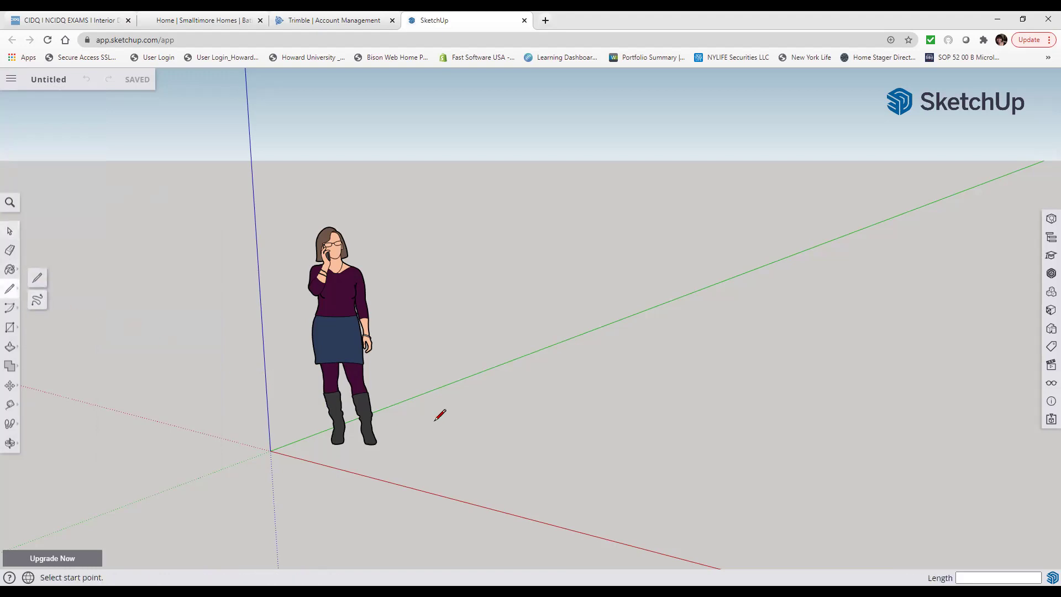
click(433, 390)
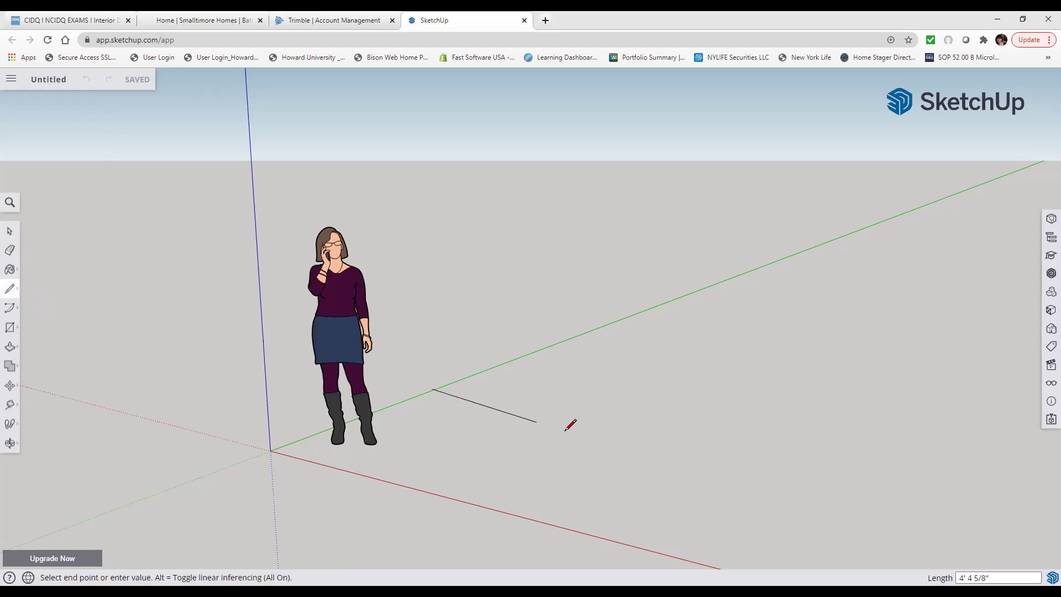
click(787, 513)
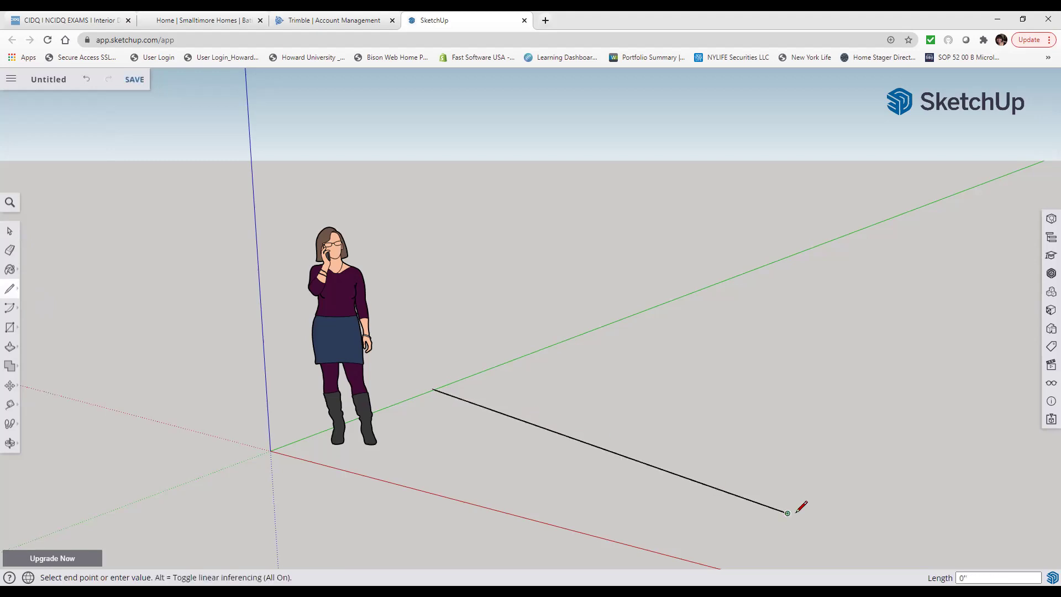
click(1034, 331)
key(Escape)
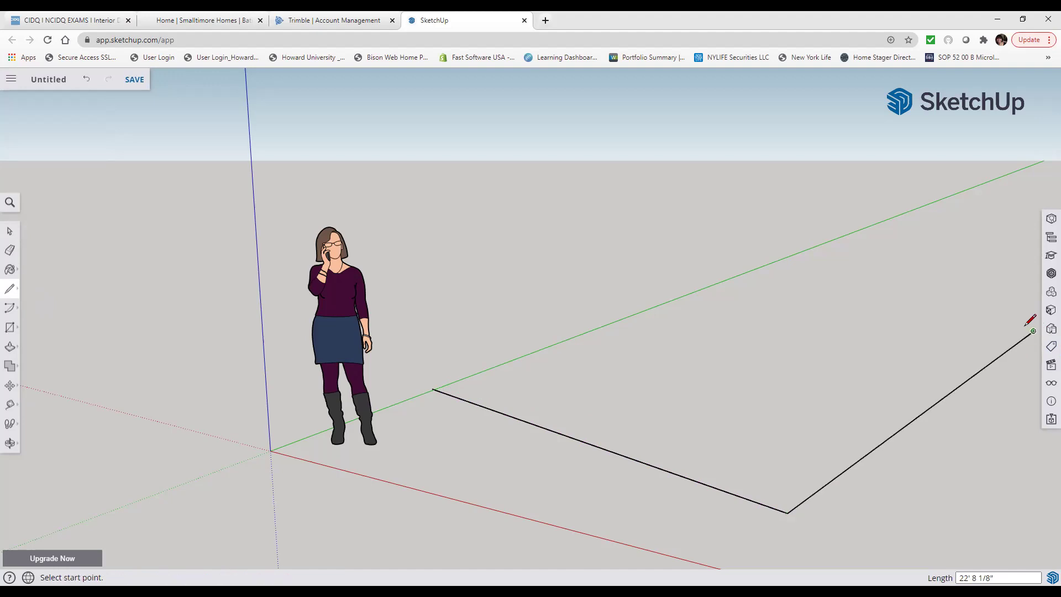
click(432, 389)
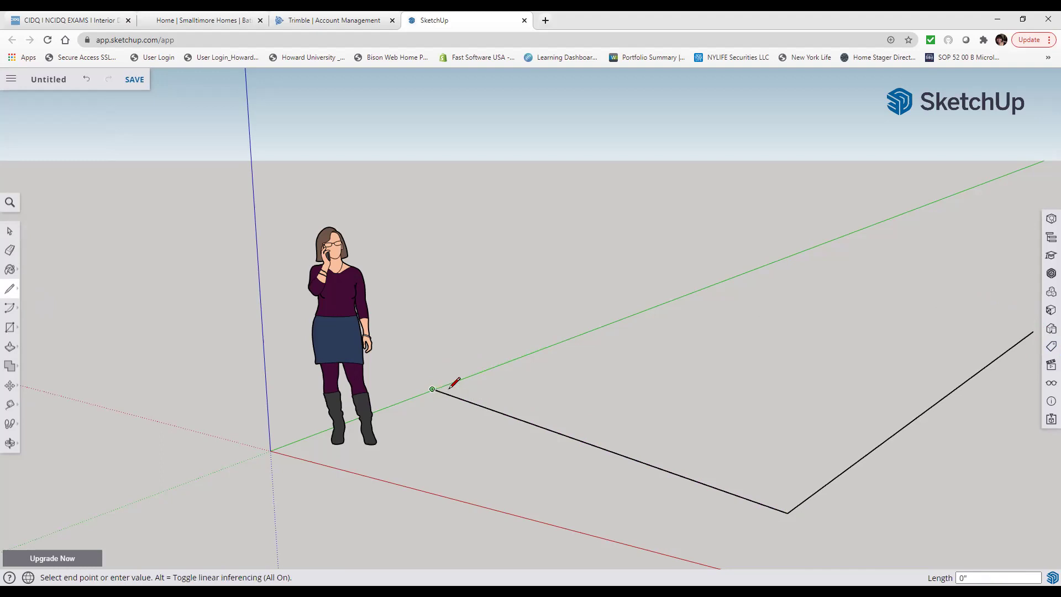
click(601, 325)
key(Escape)
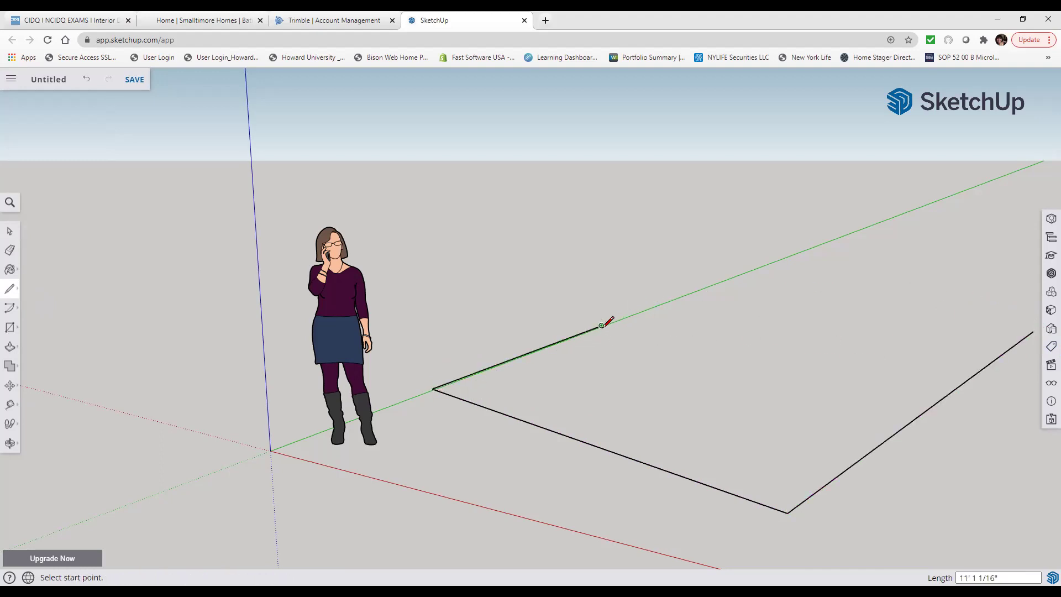
- Erase the stray green-axis edge and draw the back edges to close the floor rectangle
click(10, 251)
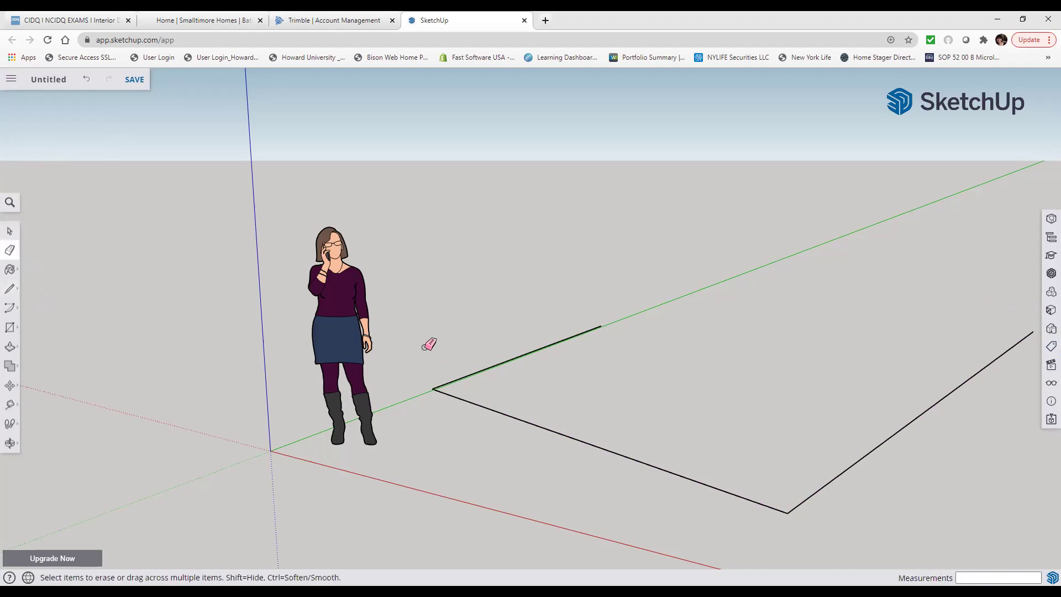
click(510, 360)
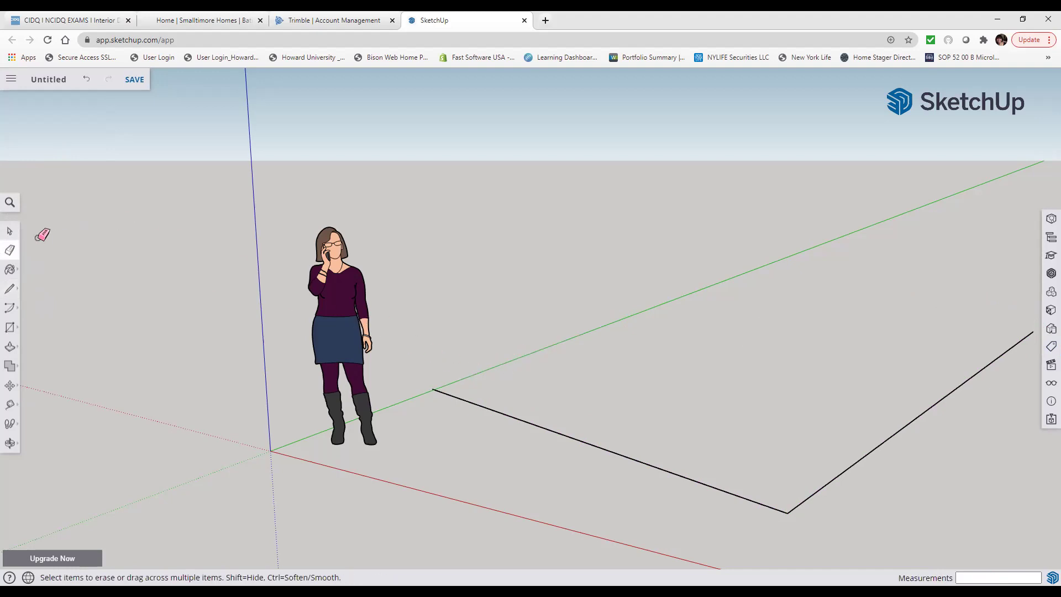
click(17, 294)
mouse_move(18, 295)
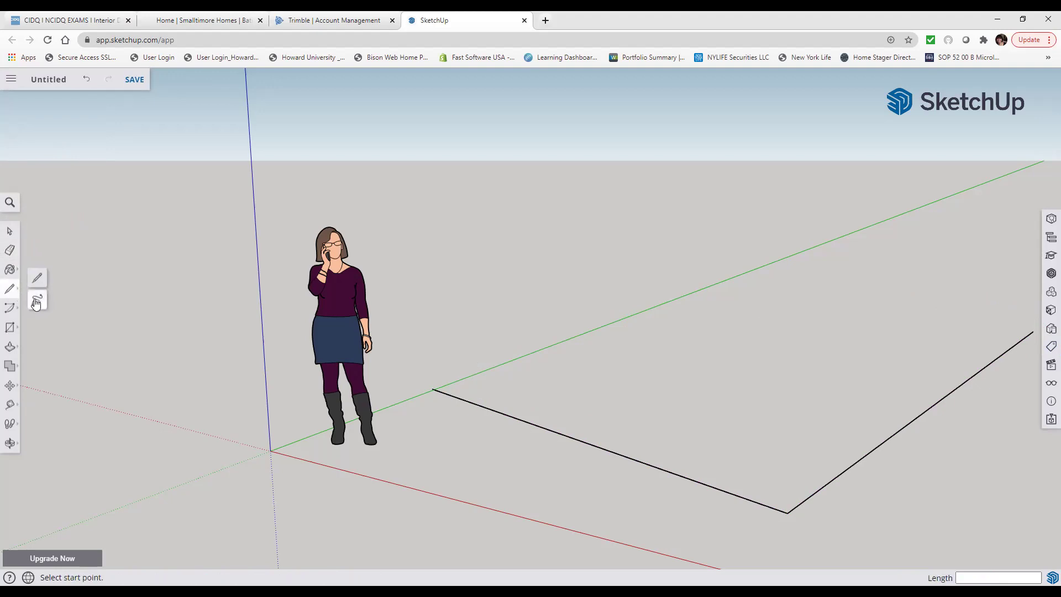
click(8, 294)
mouse_move(10, 292)
click(1034, 330)
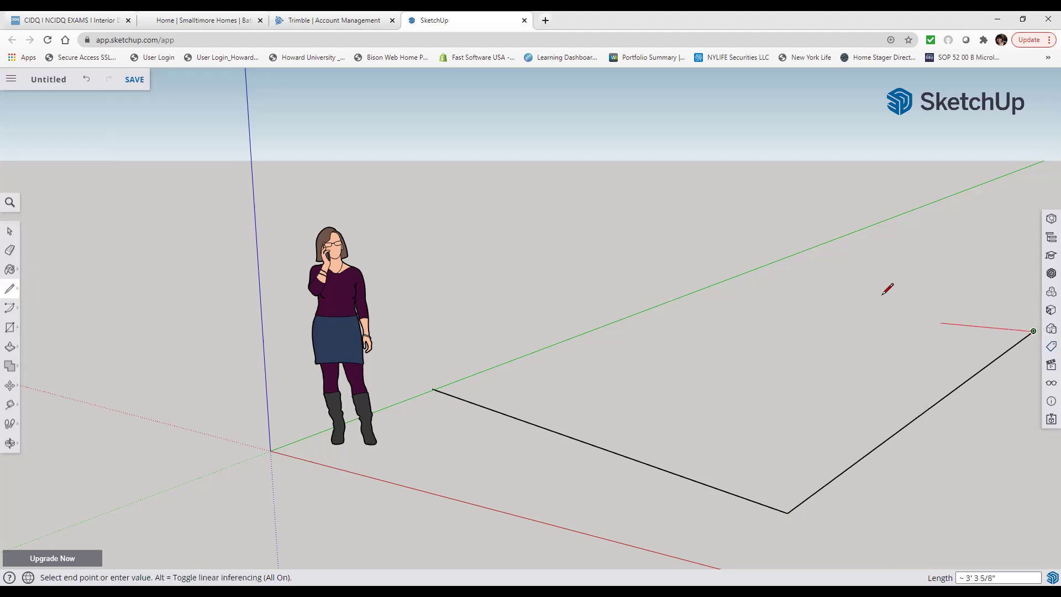
click(749, 272)
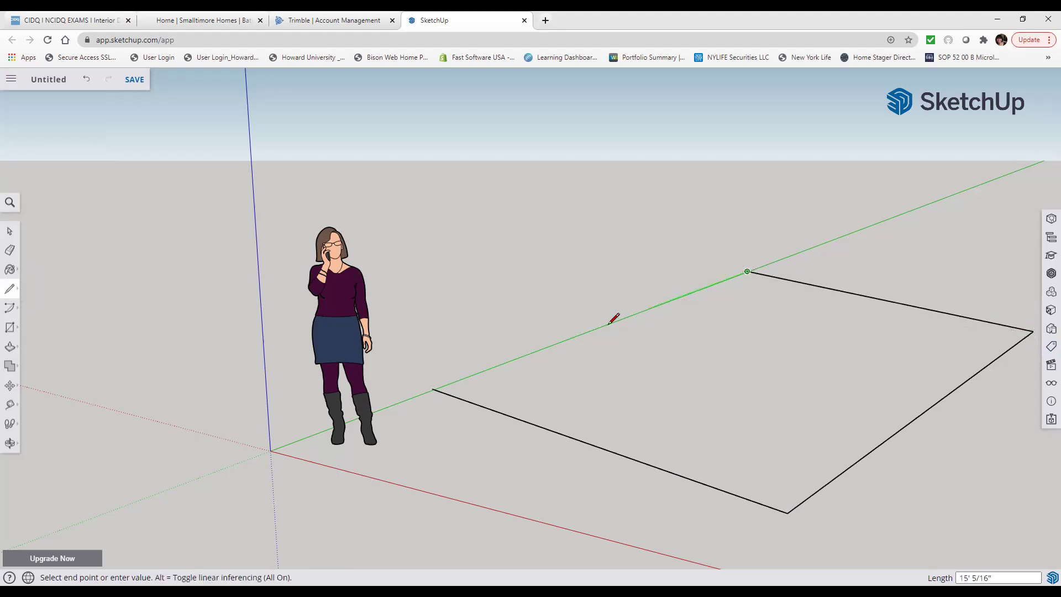
click(433, 389)
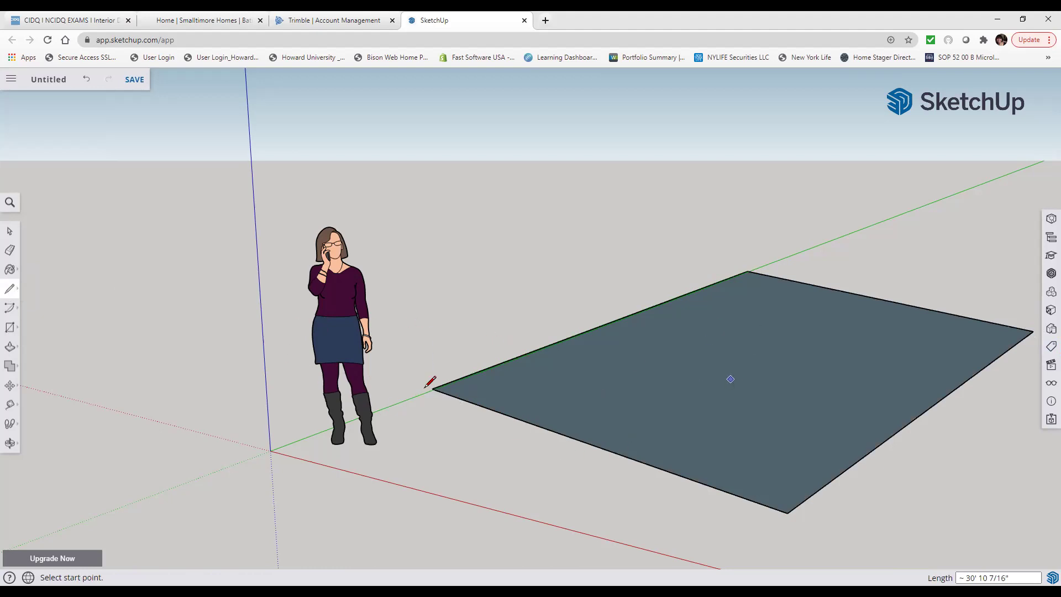
- Push/Pull the floor face upward into a box 7' 3 11/16" tall
click(18, 352)
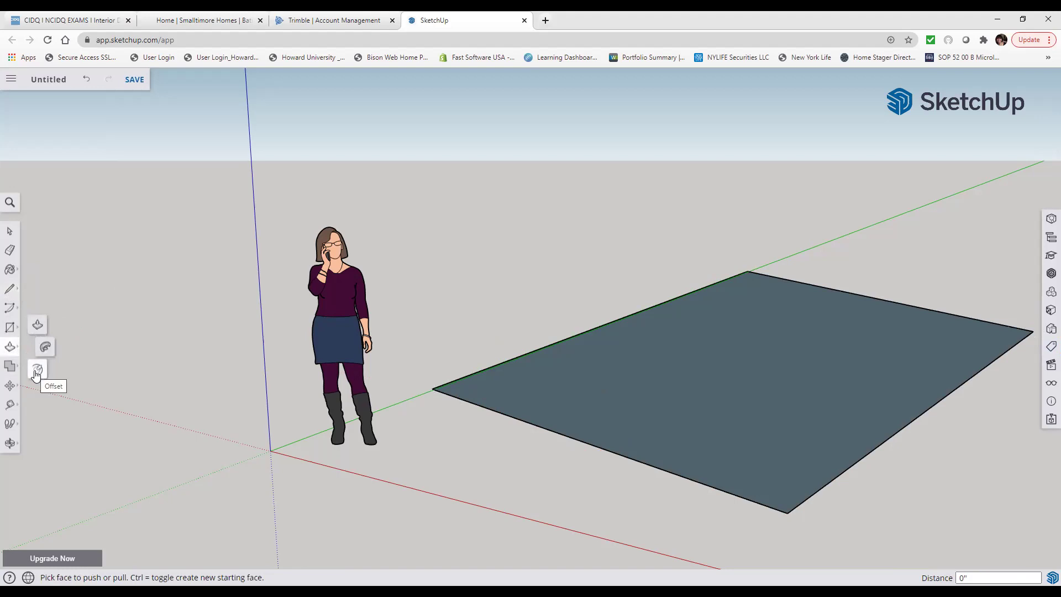
click(37, 330)
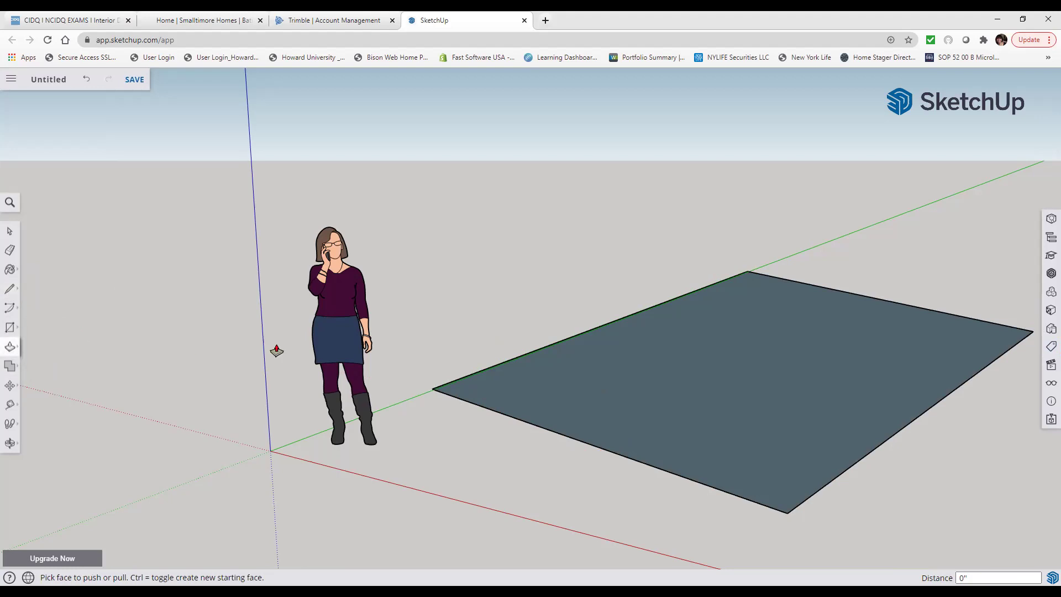
click(752, 364)
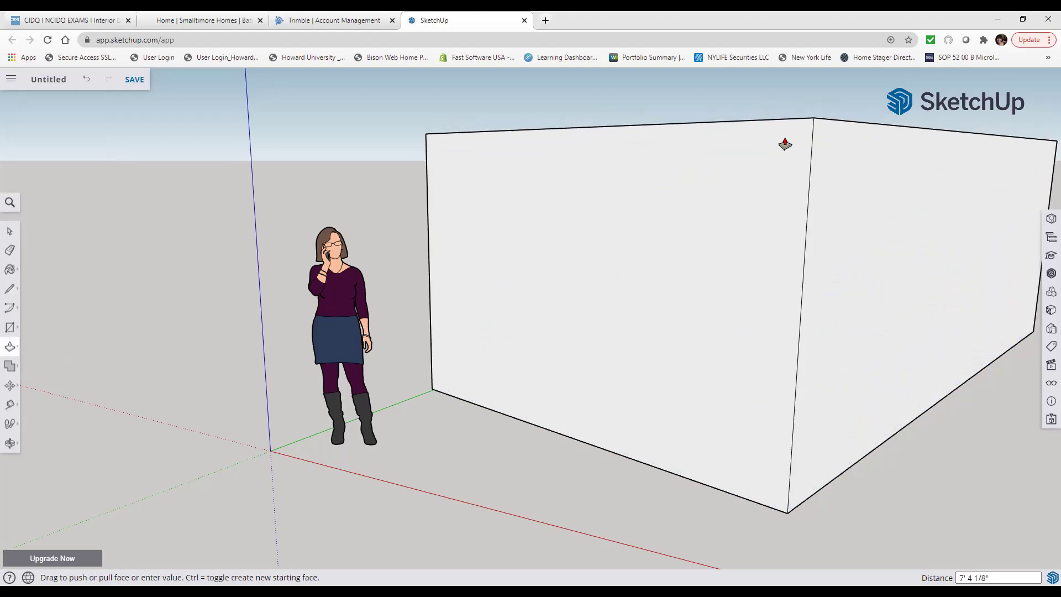
click(781, 147)
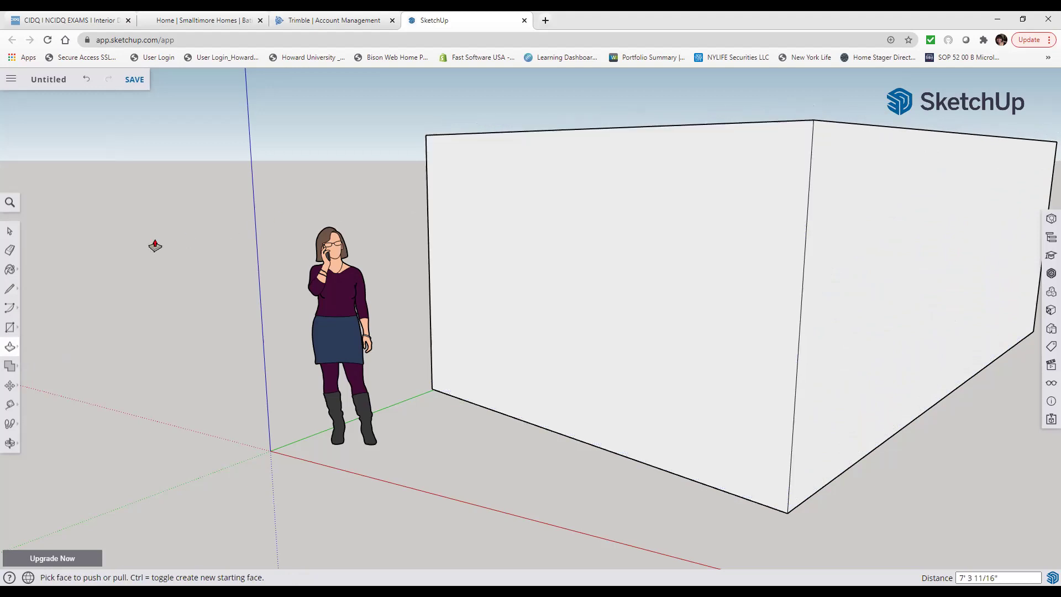
click(10, 233)
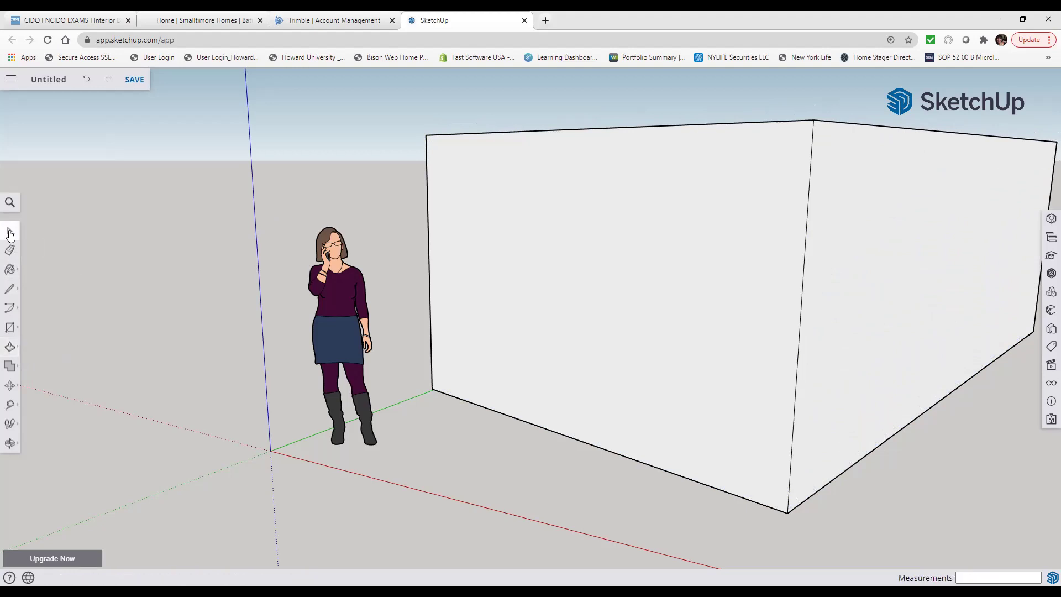
click(17, 313)
click(49, 297)
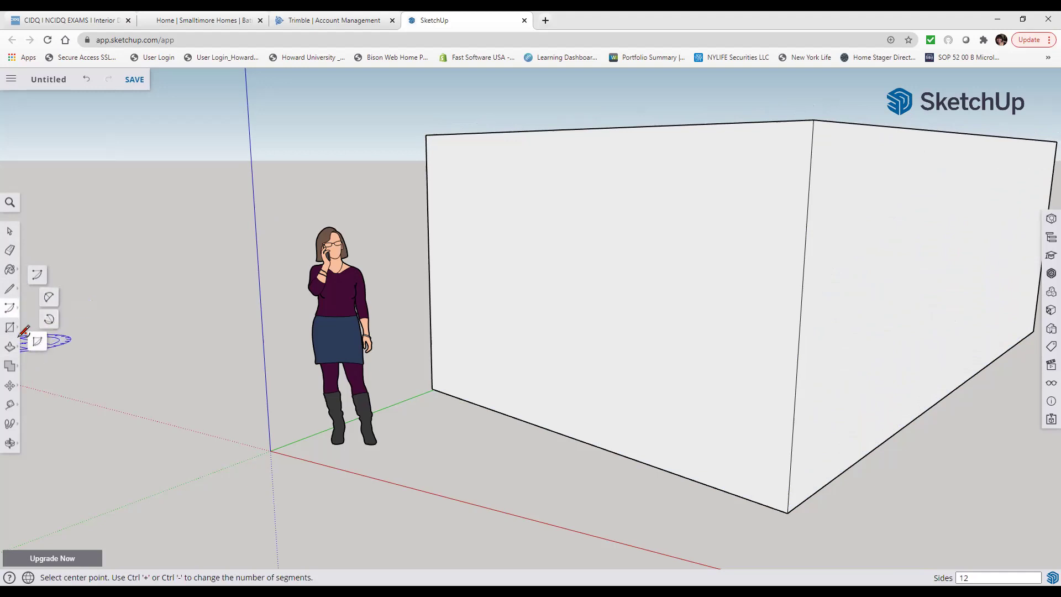
click(9, 331)
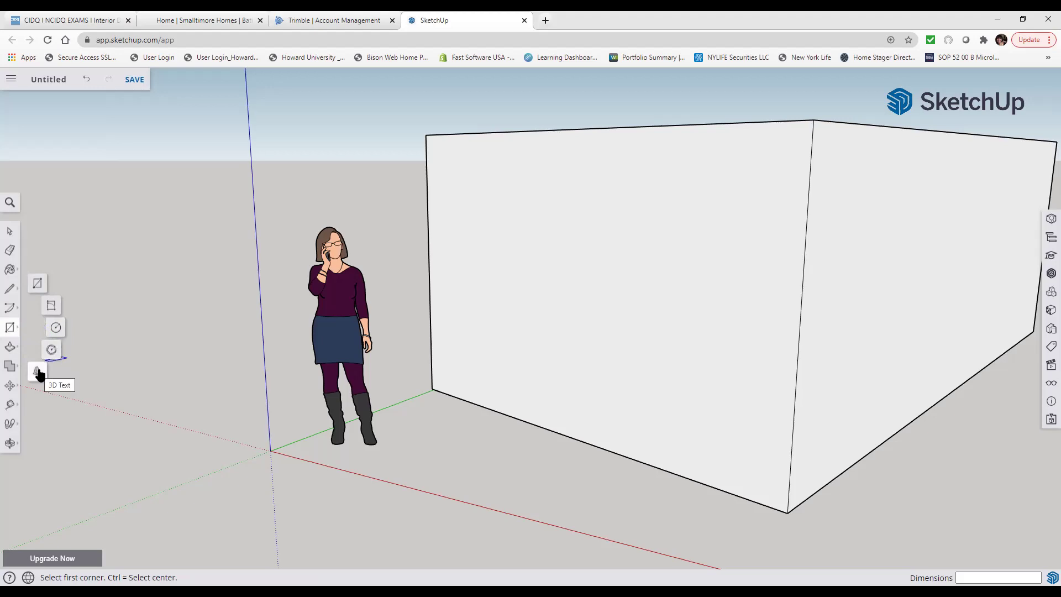
click(10, 366)
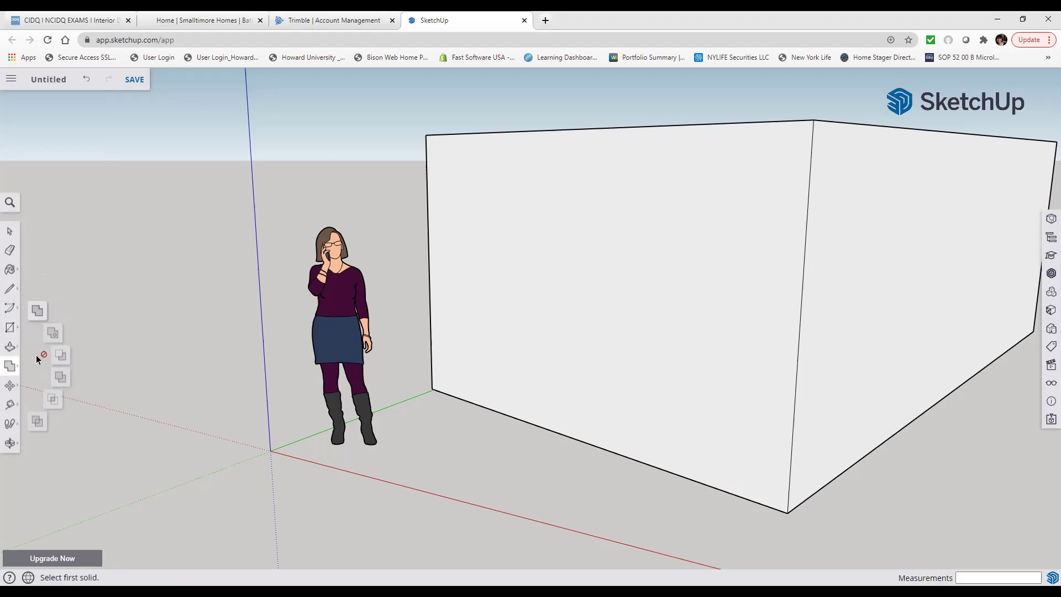
click(14, 392)
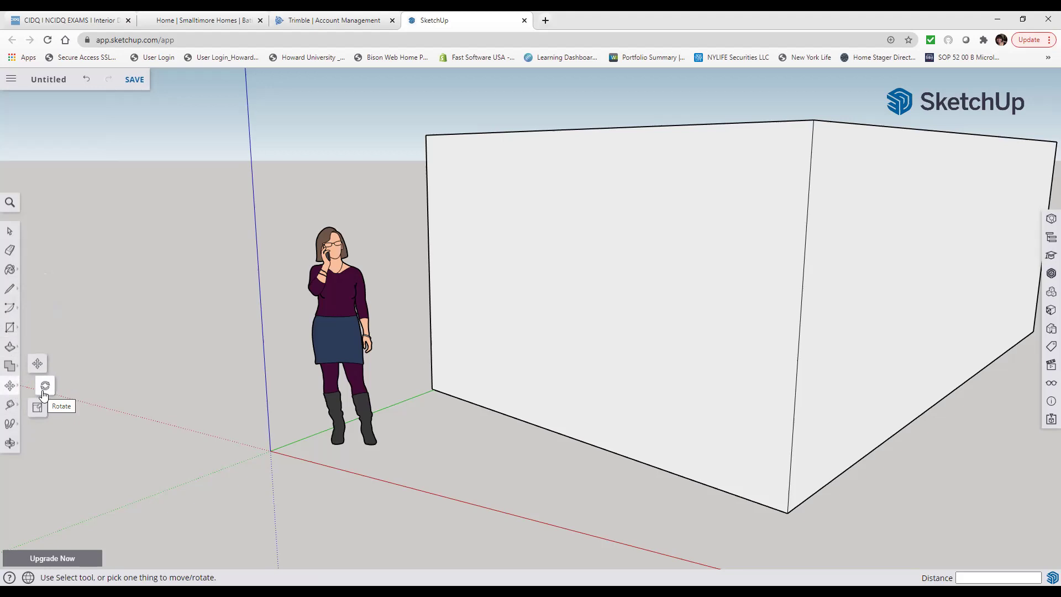
click(8, 411)
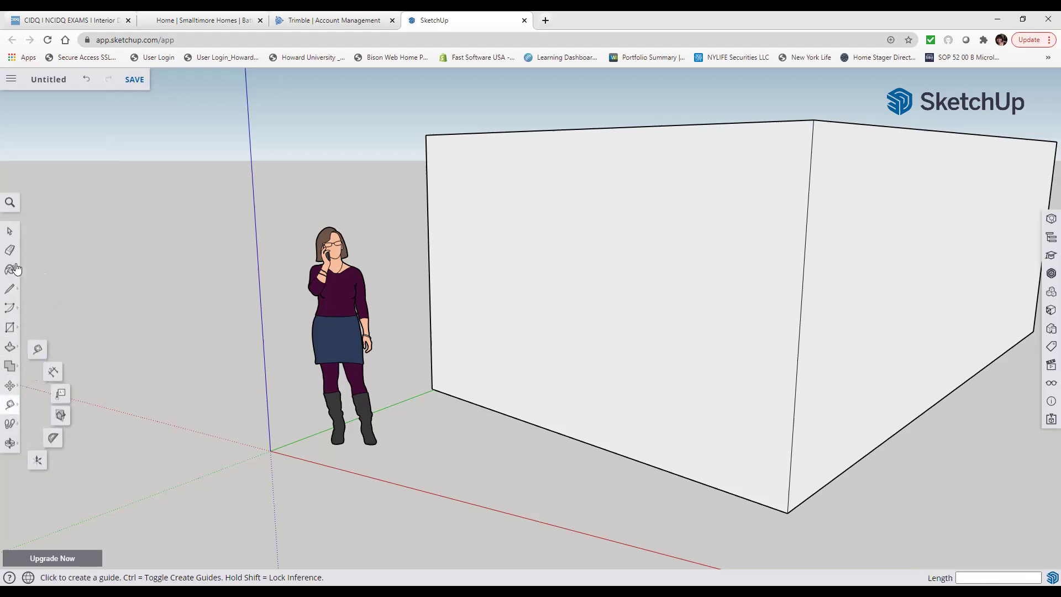
click(13, 412)
click(14, 411)
- Draw the door's left and right sides up from the front wall's base and join their tops
click(11, 292)
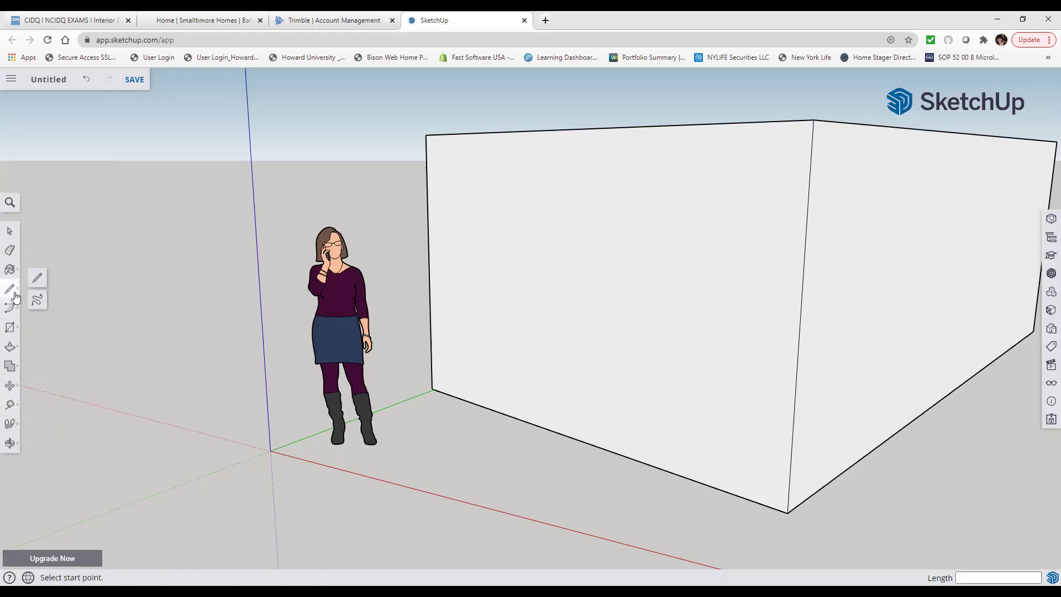
click(541, 427)
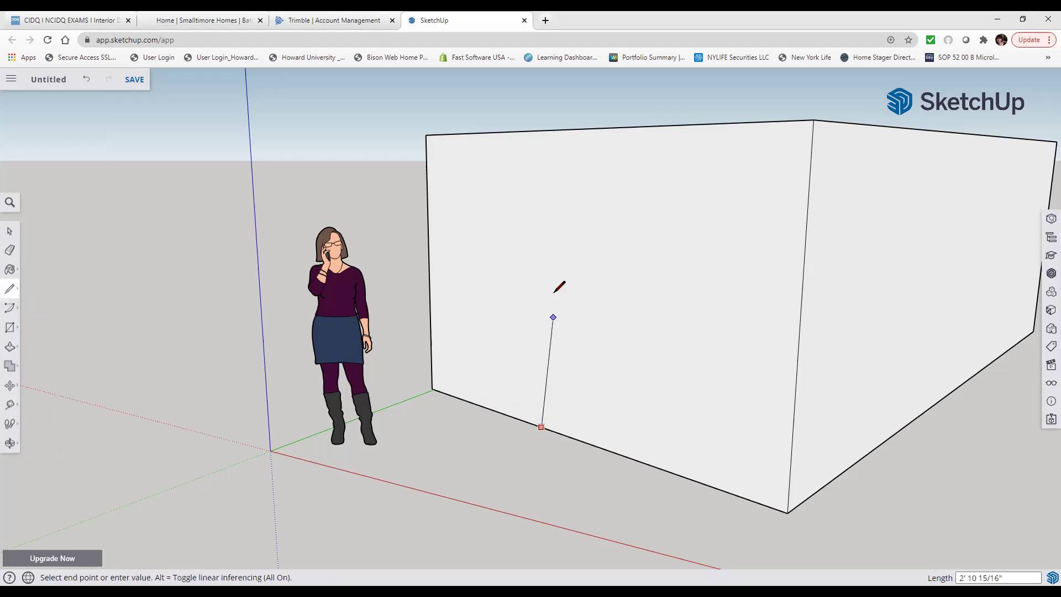
click(541, 252)
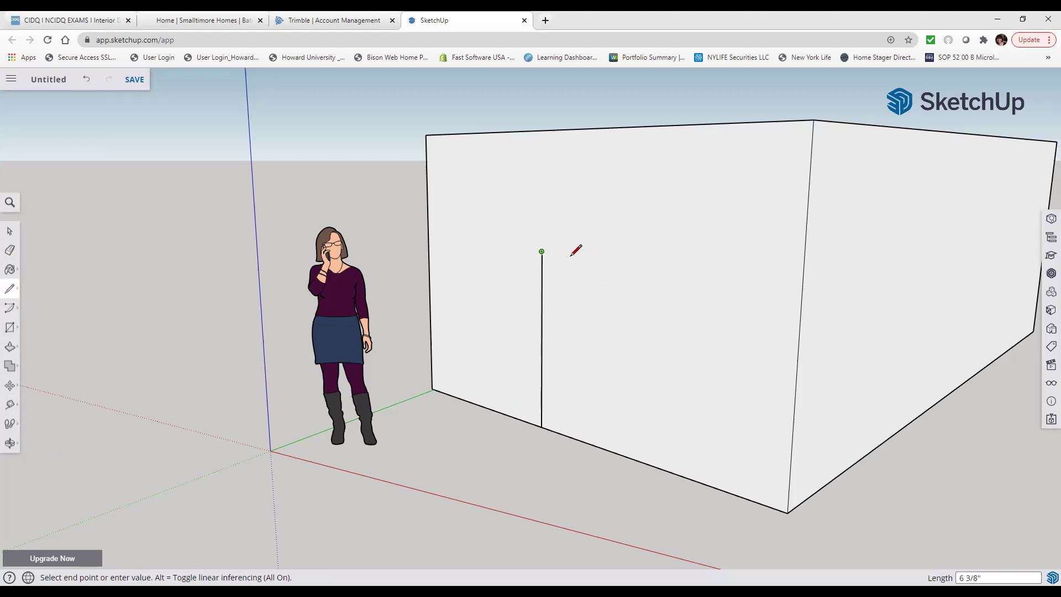
key(Escape)
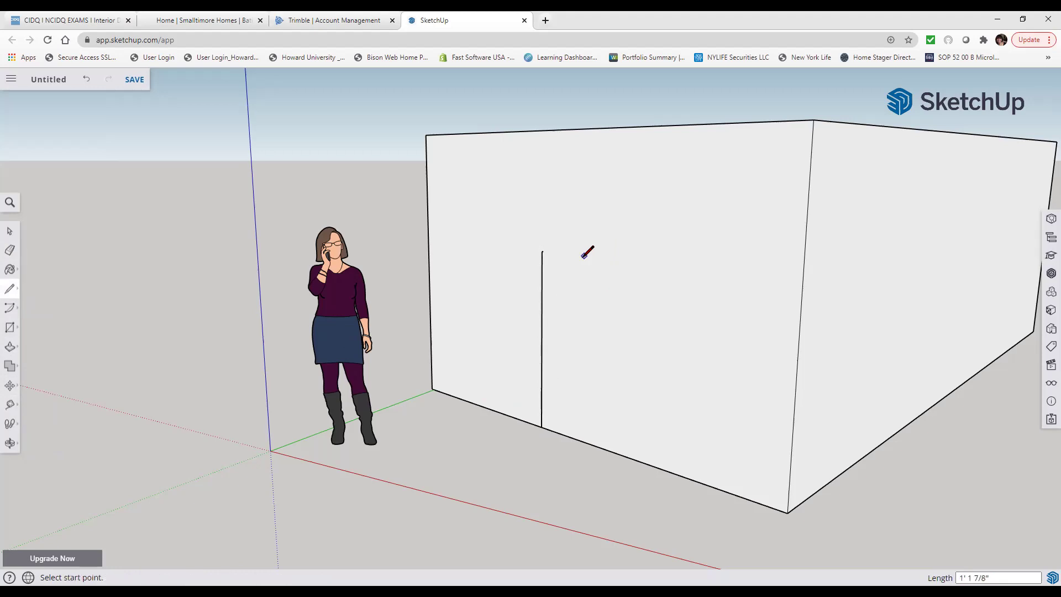
click(612, 452)
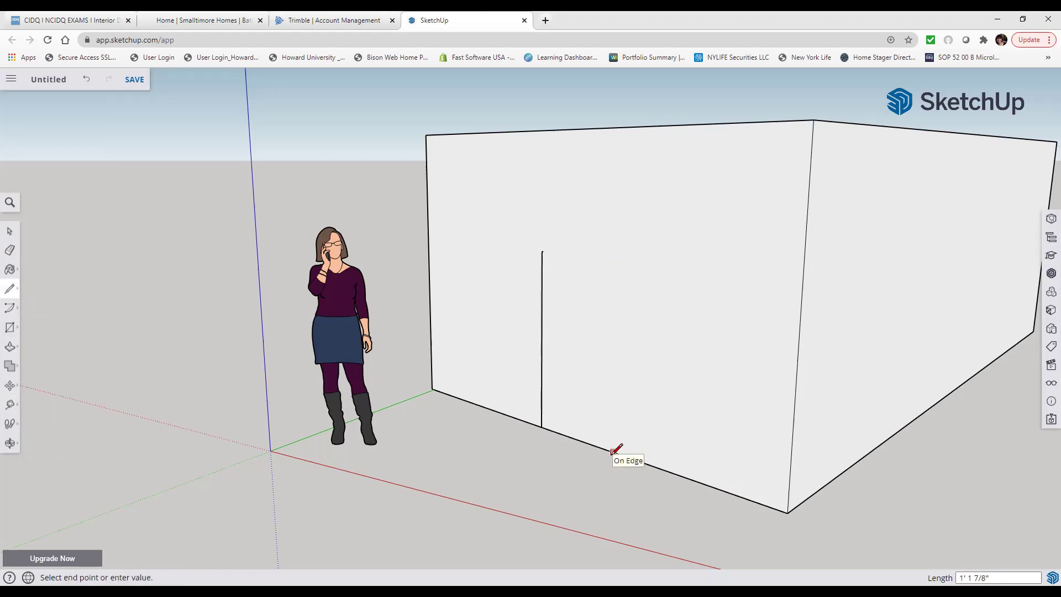
click(617, 260)
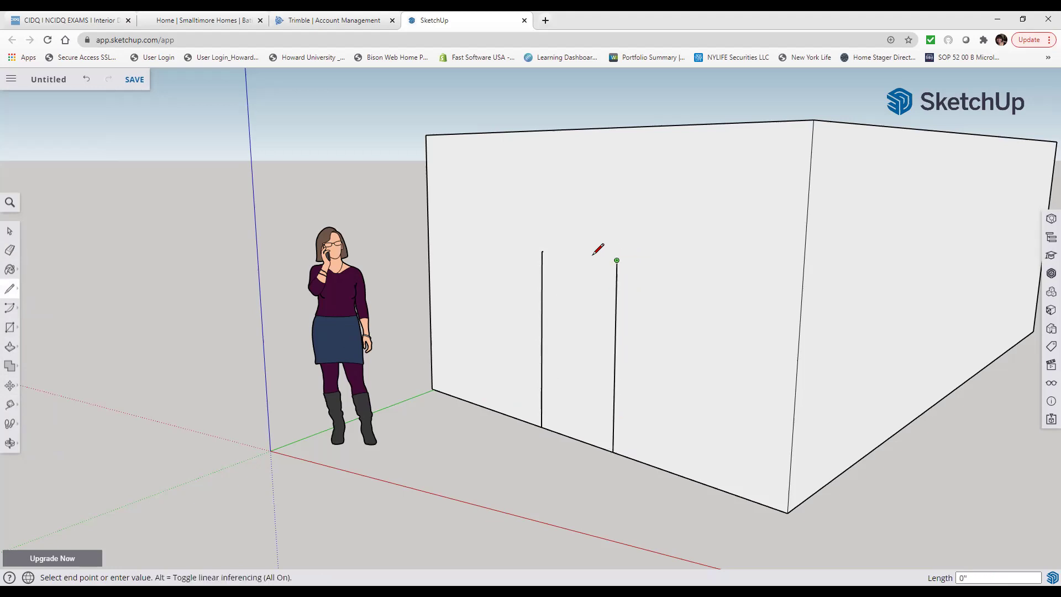
click(542, 252)
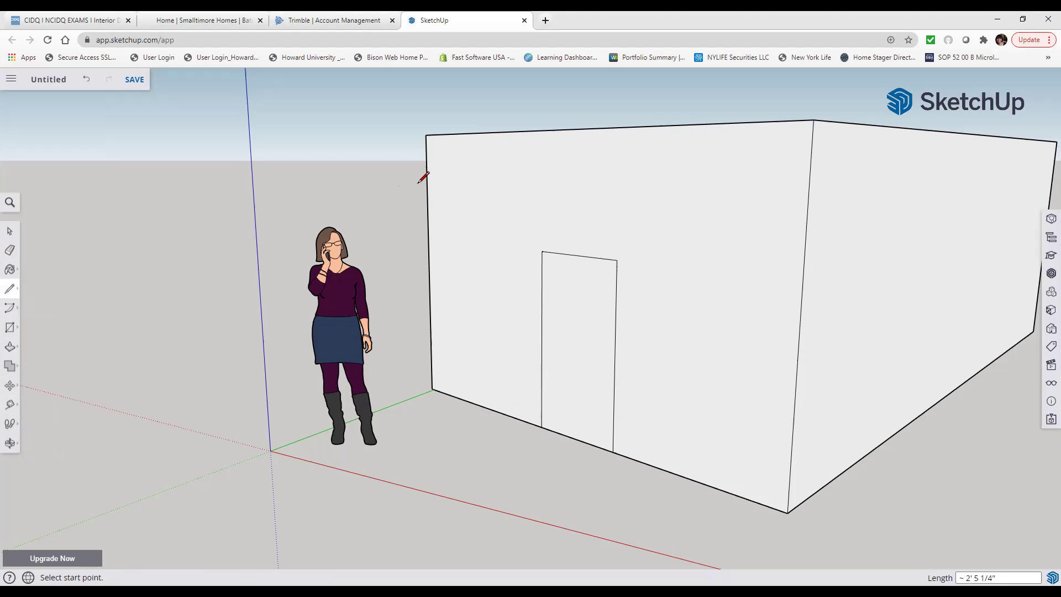
- Outline a rectangular window on the front wall to the left of the door
click(448, 201)
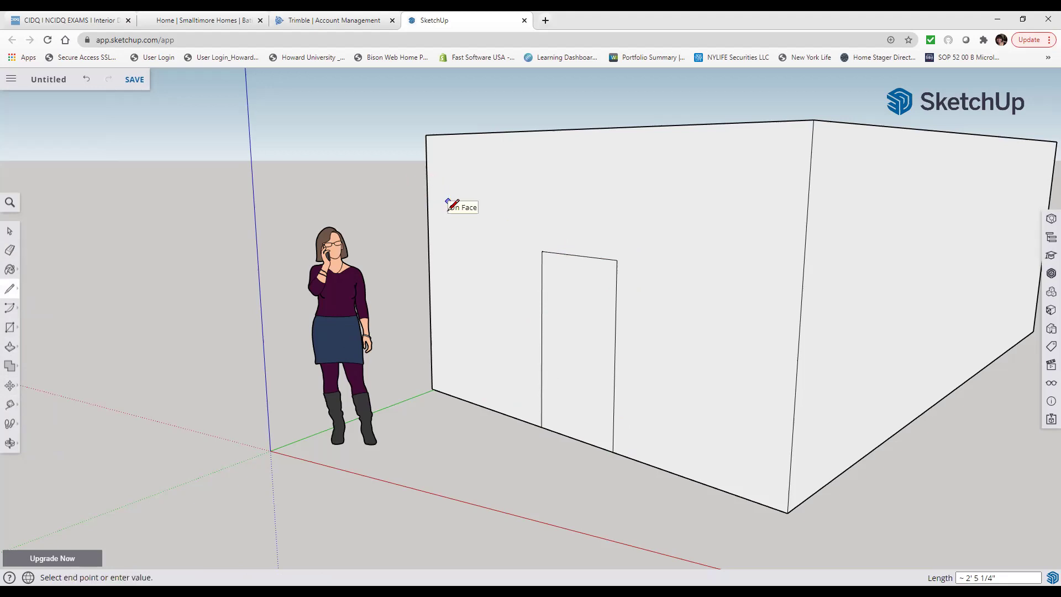
click(448, 279)
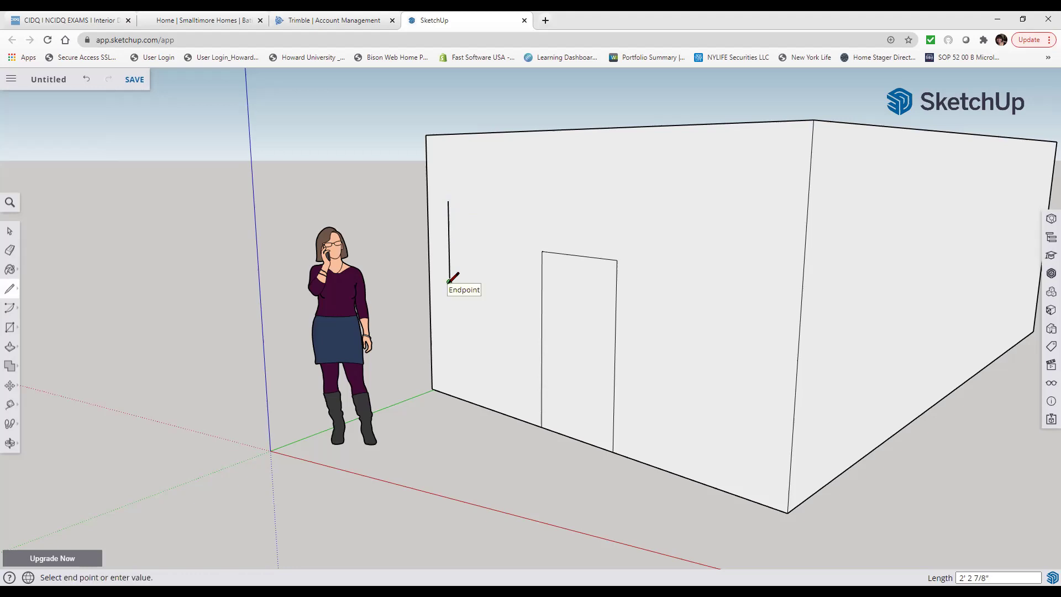
click(505, 292)
key(Escape)
click(505, 291)
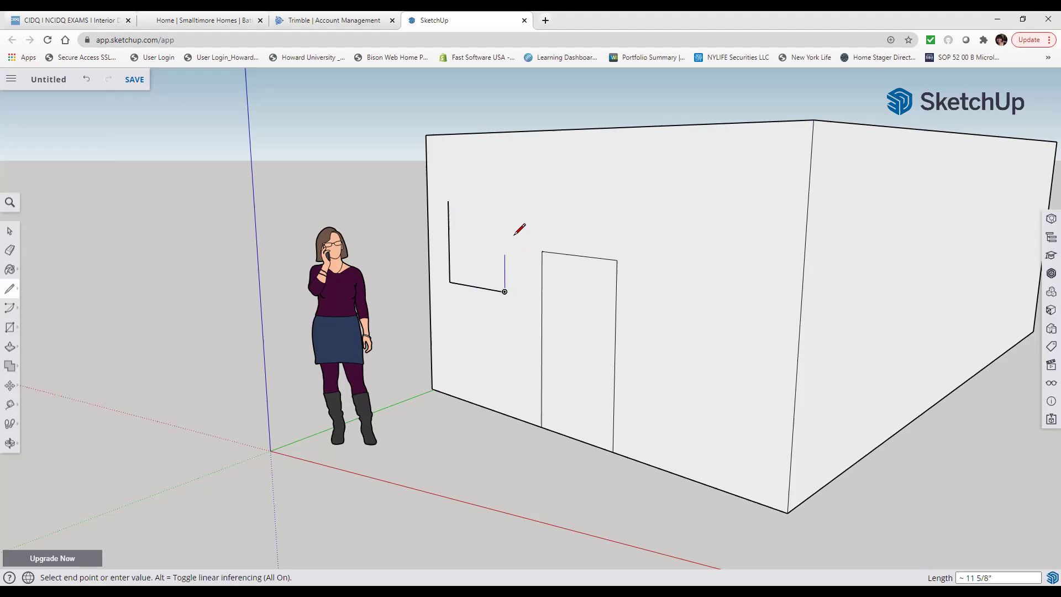
click(505, 202)
key(Escape)
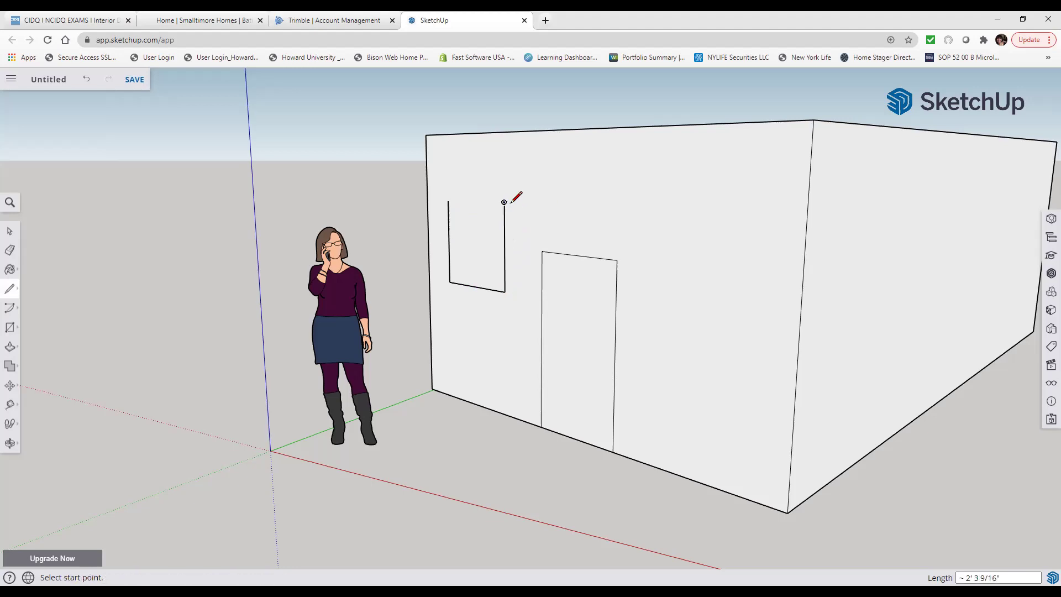
click(448, 201)
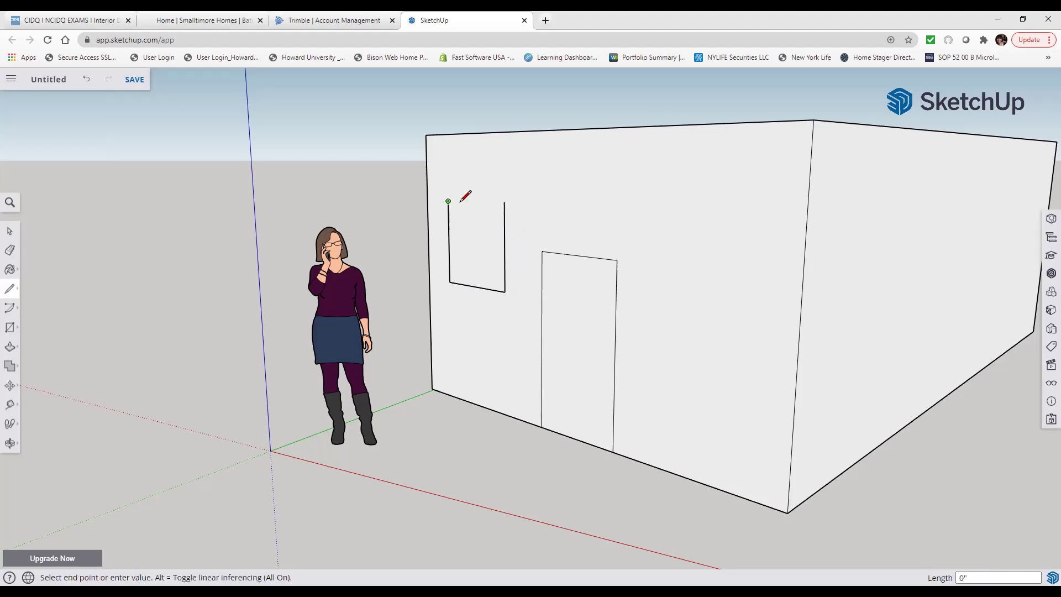
click(504, 202)
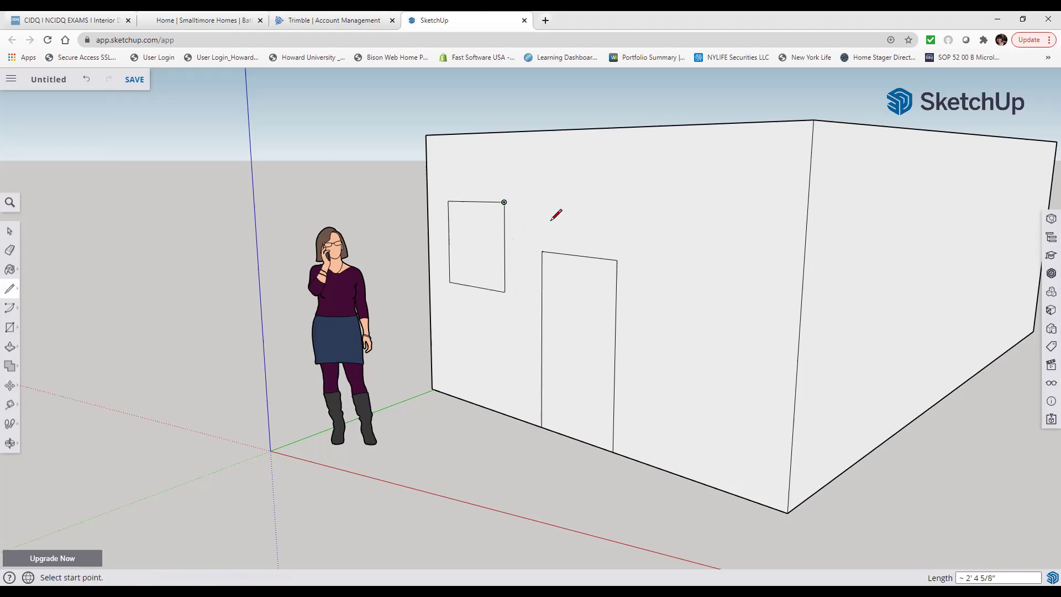
- Outline a matching window rectangle to the right of the door, cancelling one stray line
click(681, 311)
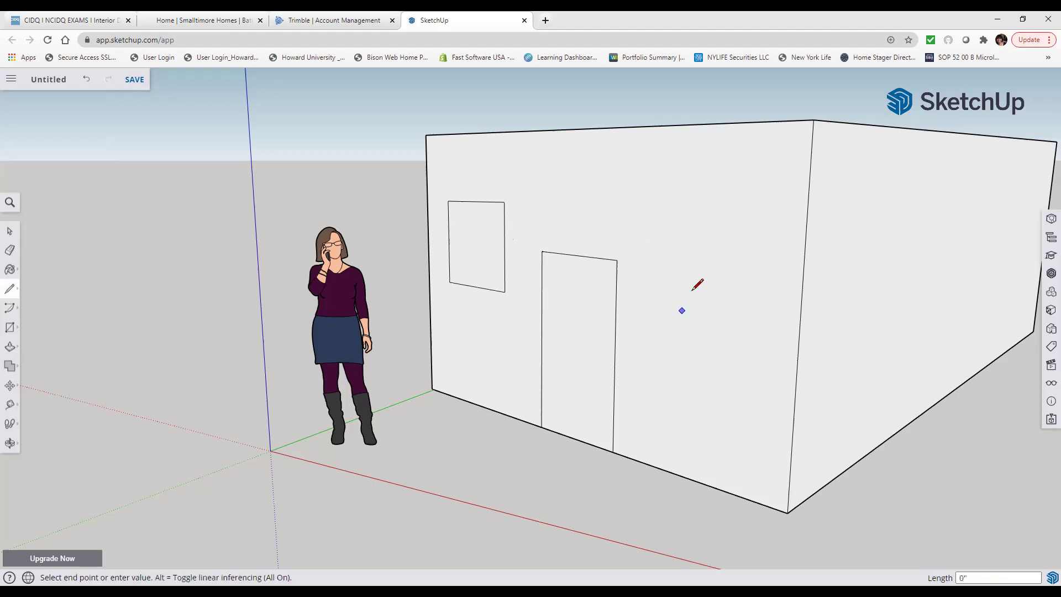
click(686, 216)
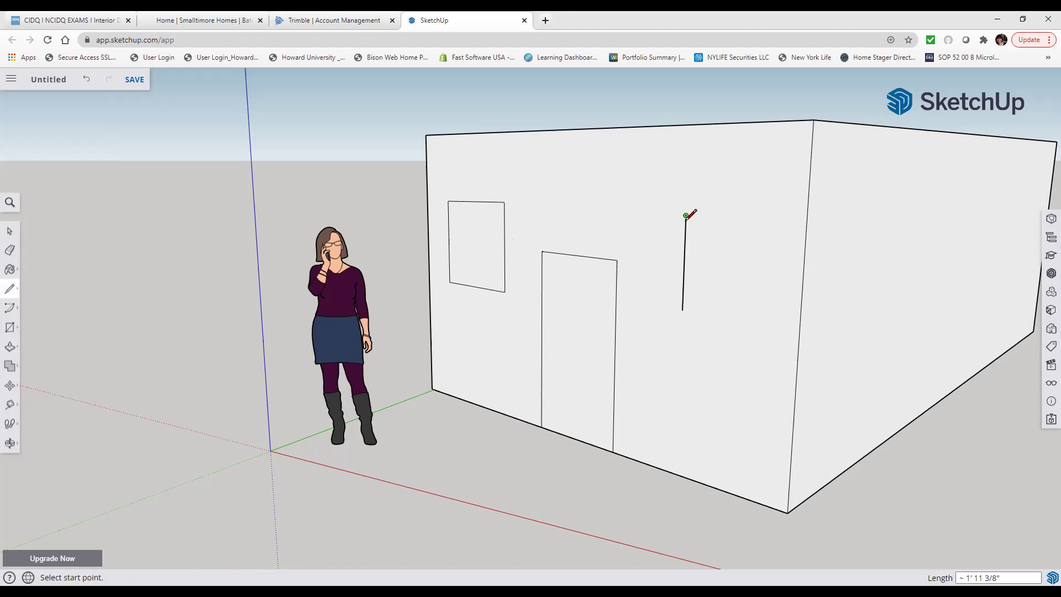
click(686, 216)
click(757, 219)
click(751, 316)
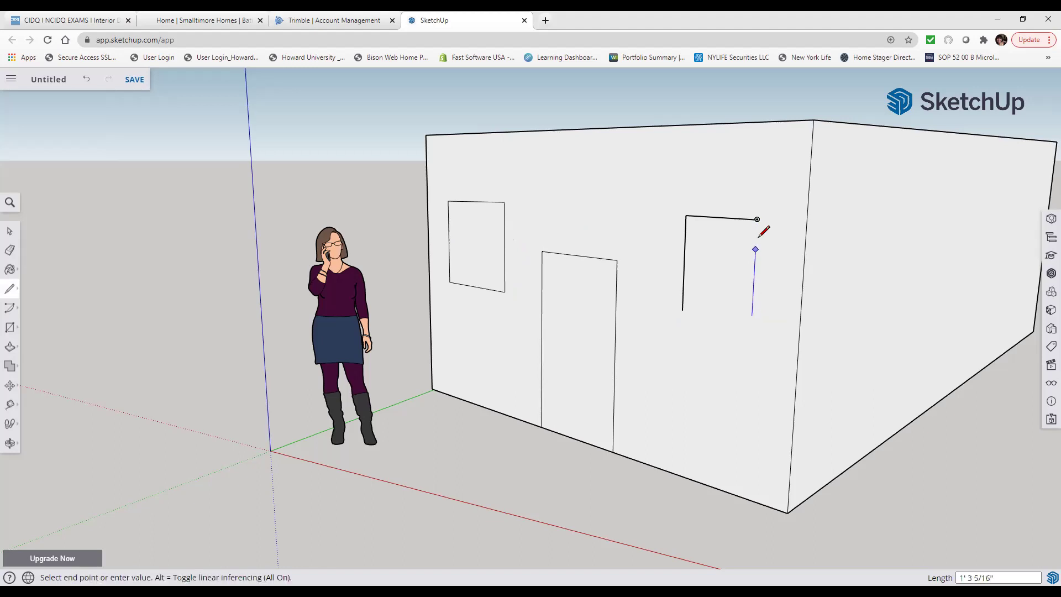
click(757, 220)
right_click(752, 316)
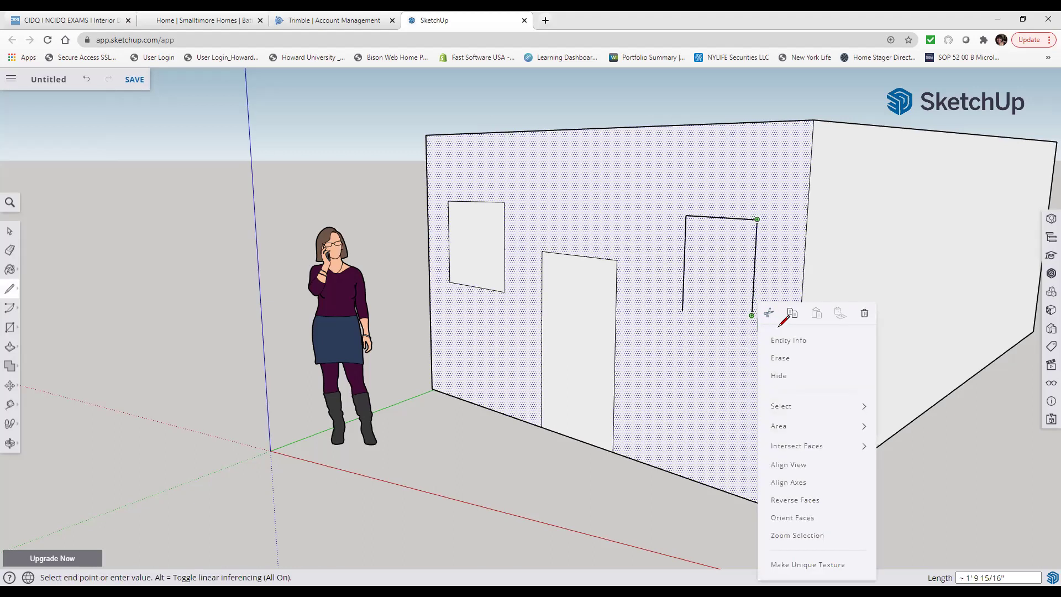
key(Escape)
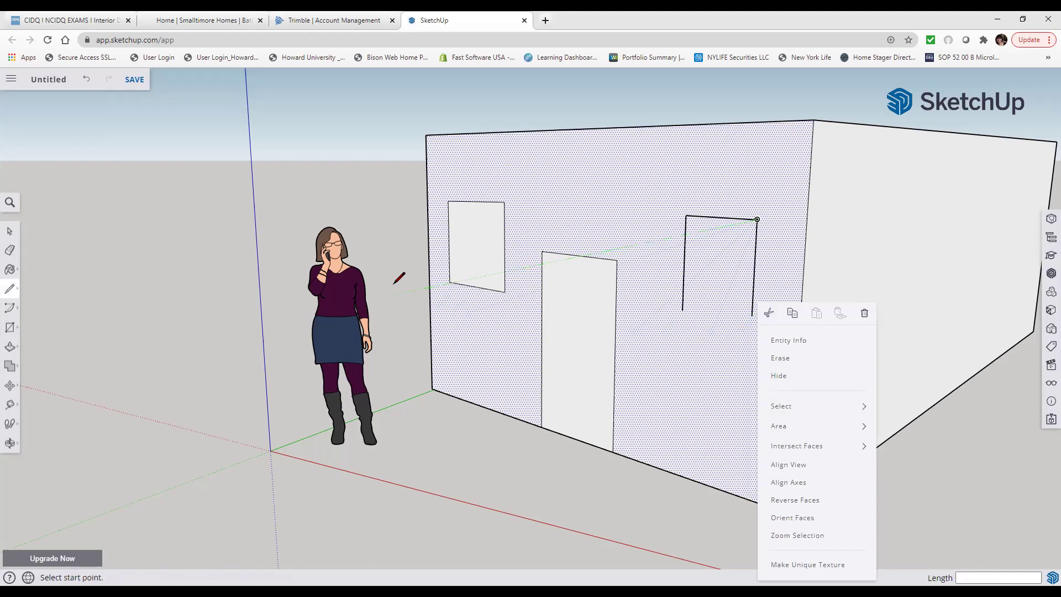
click(682, 310)
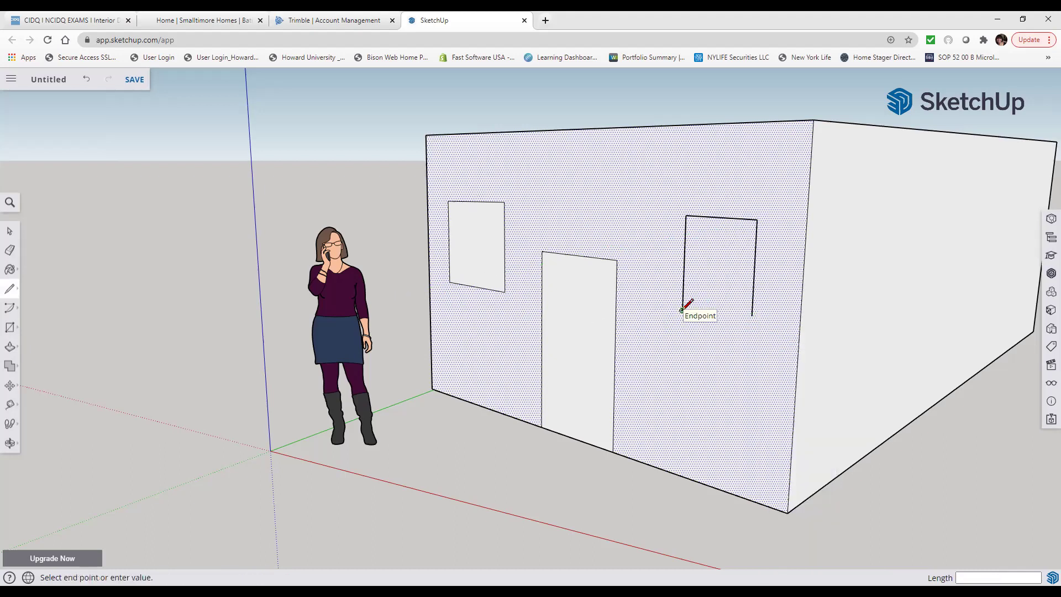
click(752, 315)
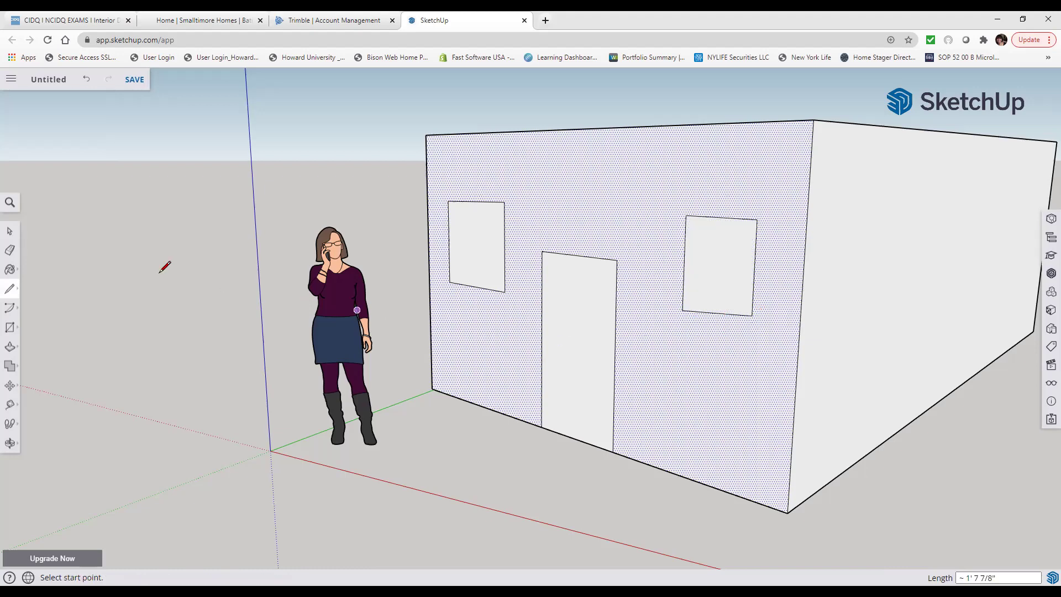
click(10, 233)
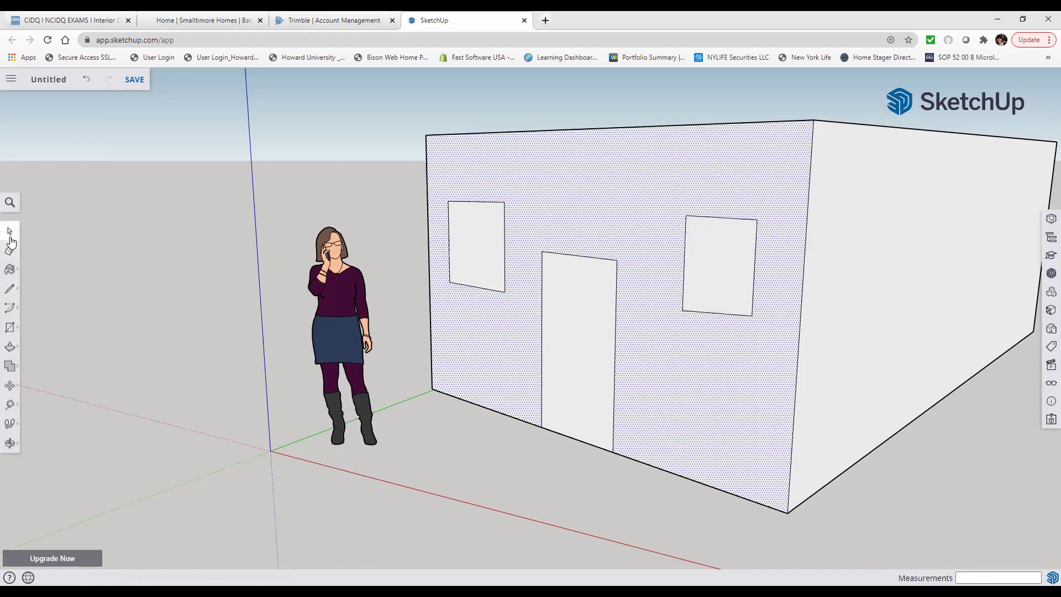
- Push/Pull the door face, then the left and right window faces, inward into the front wall
click(10, 347)
click(588, 376)
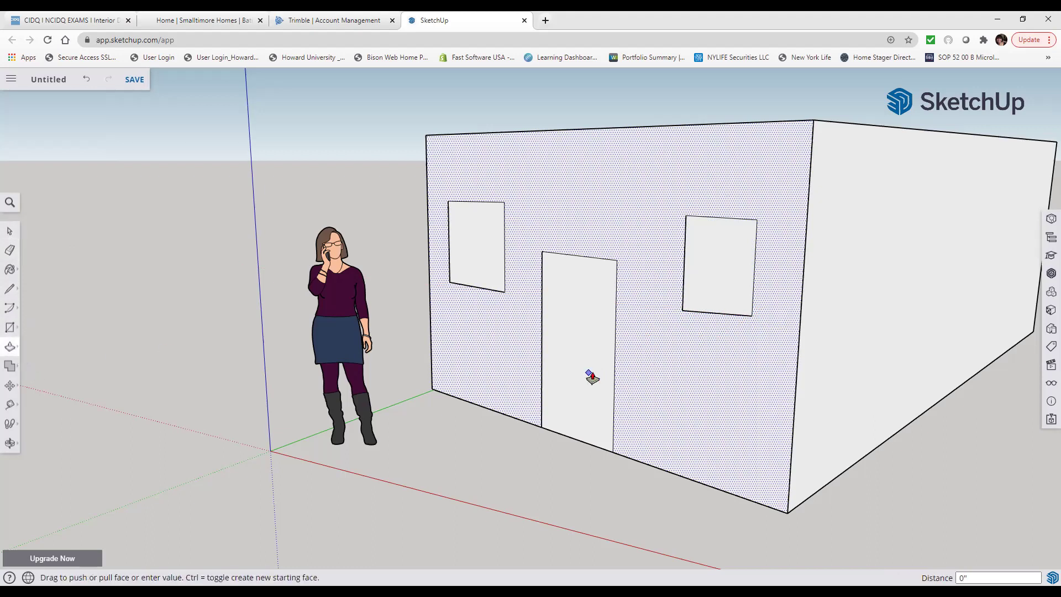
click(591, 376)
click(592, 376)
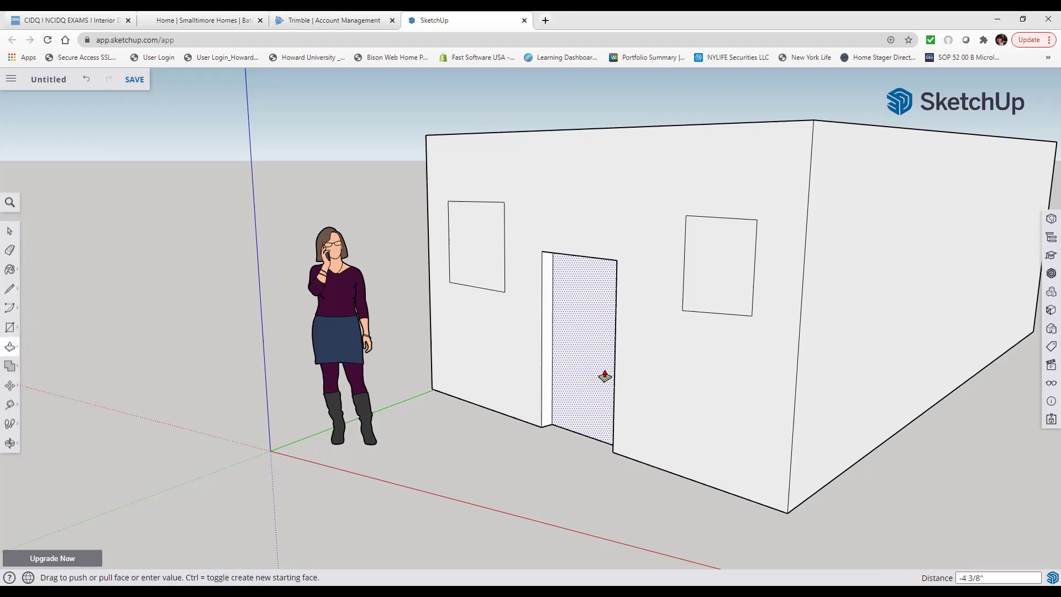
click(604, 376)
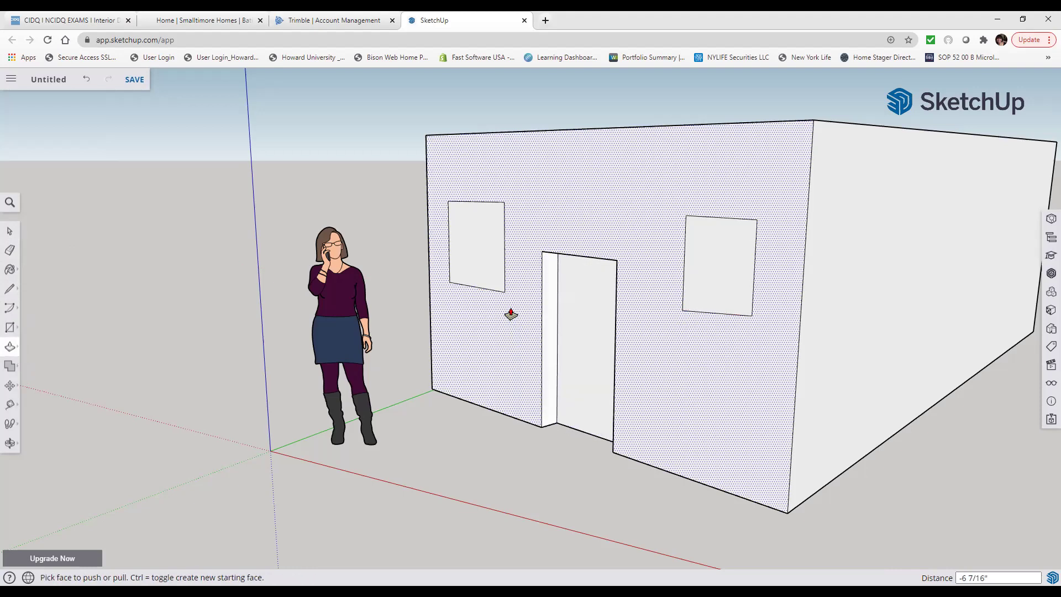
click(484, 264)
click(497, 264)
click(699, 264)
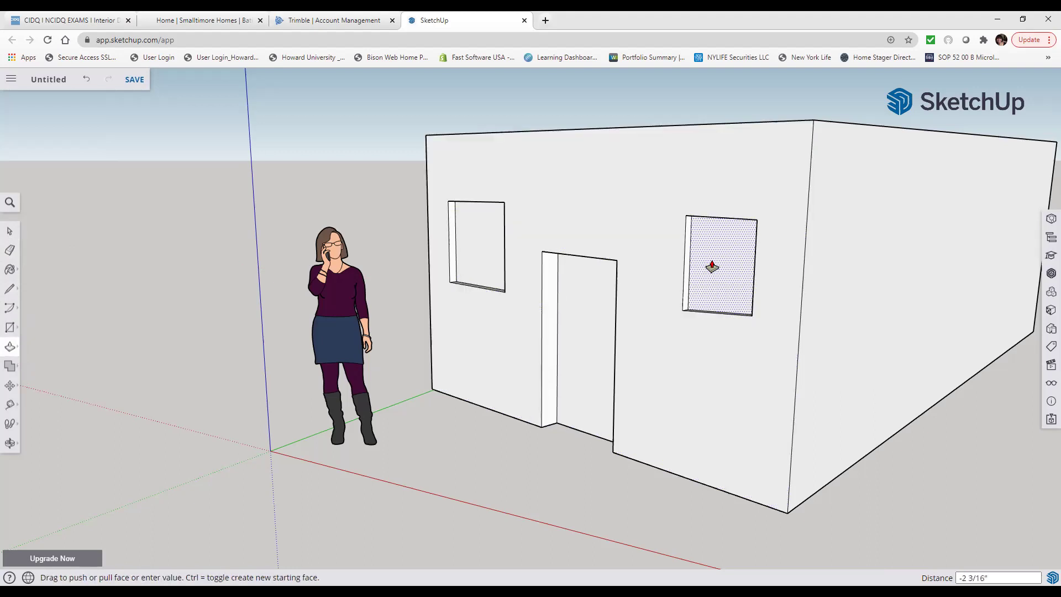
click(713, 267)
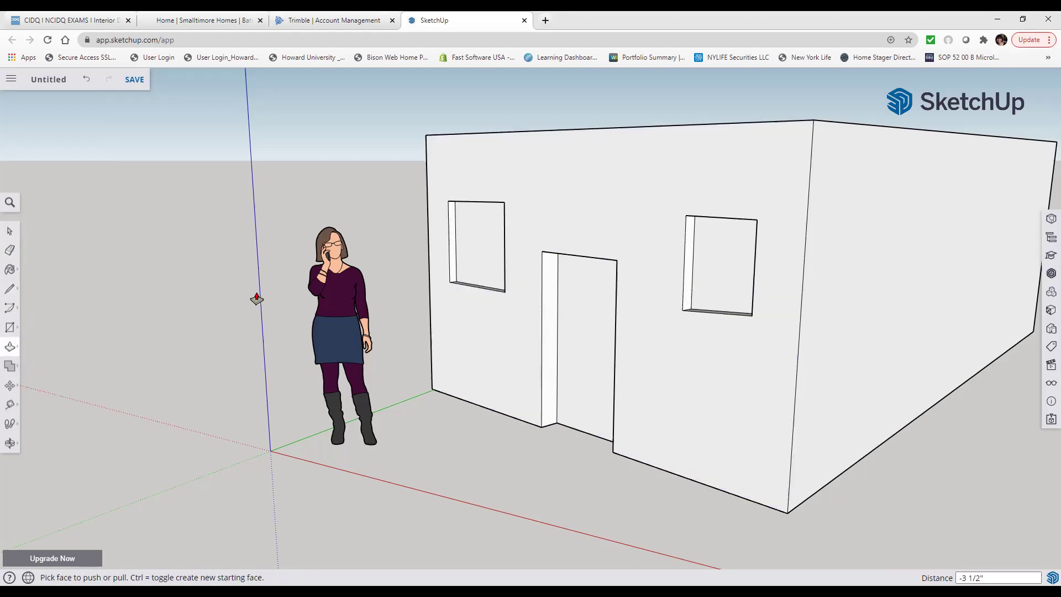
click(12, 235)
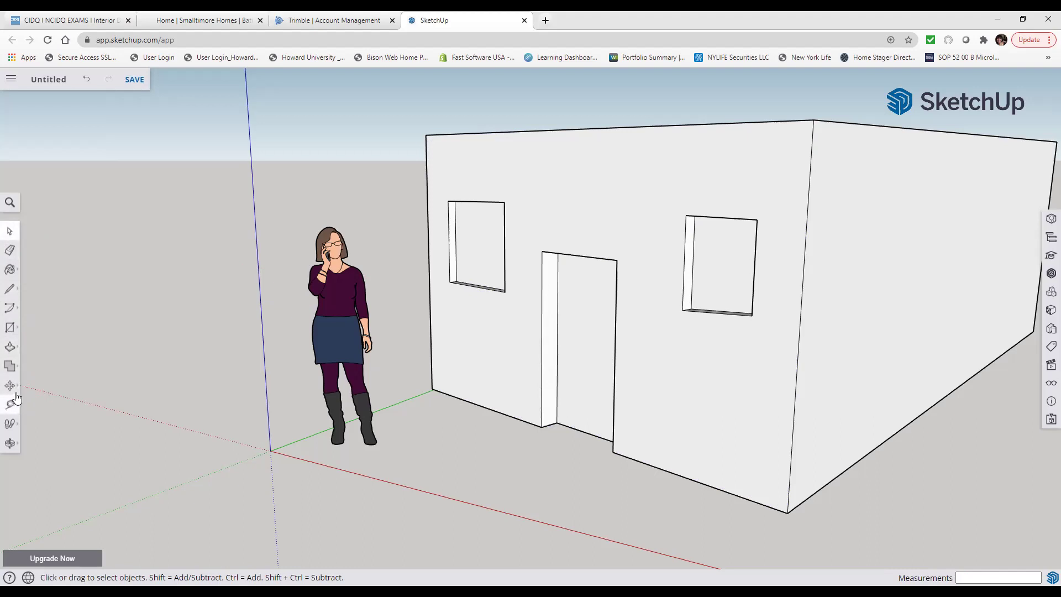
click(11, 386)
click(46, 390)
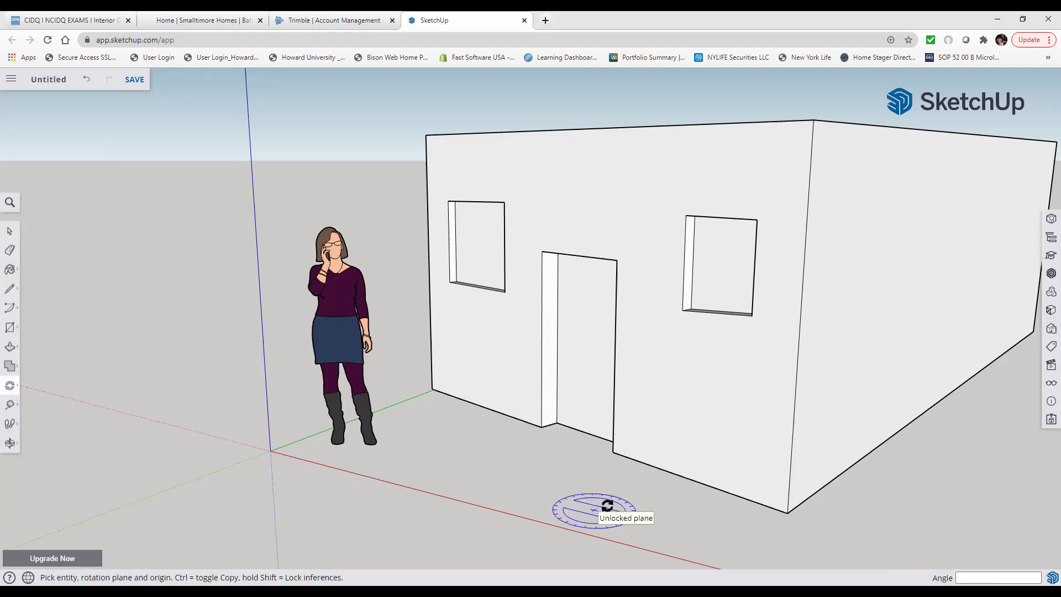
click(692, 480)
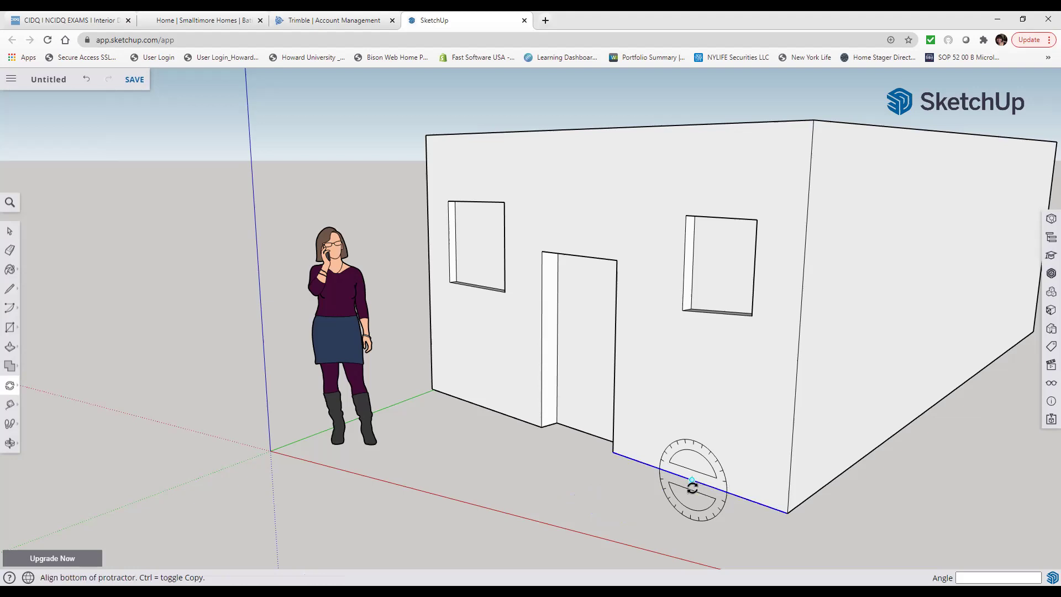
click(657, 491)
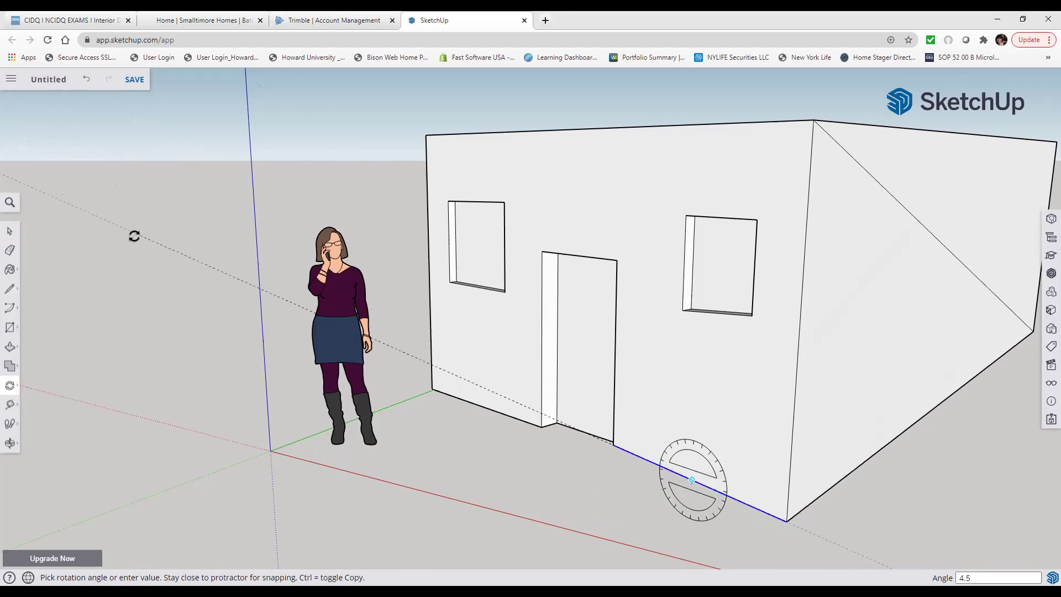
key(Escape)
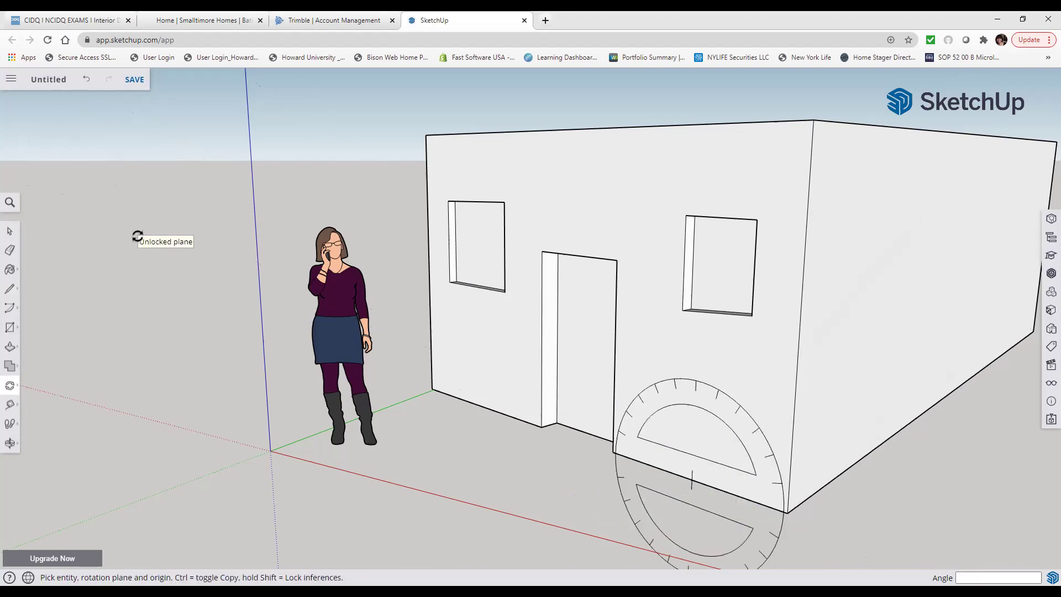
click(11, 232)
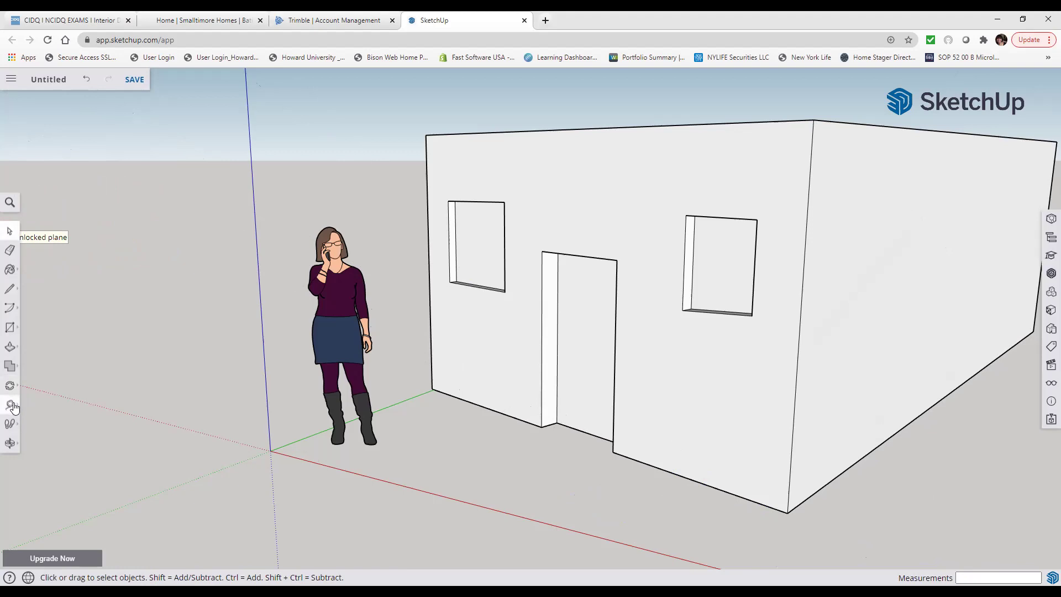
click(10, 385)
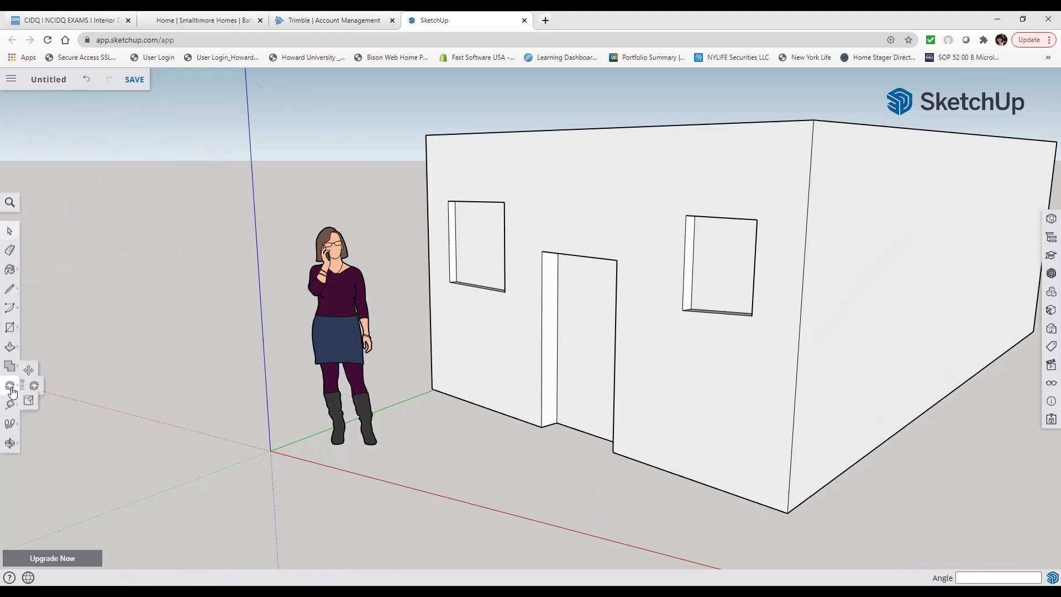
click(46, 387)
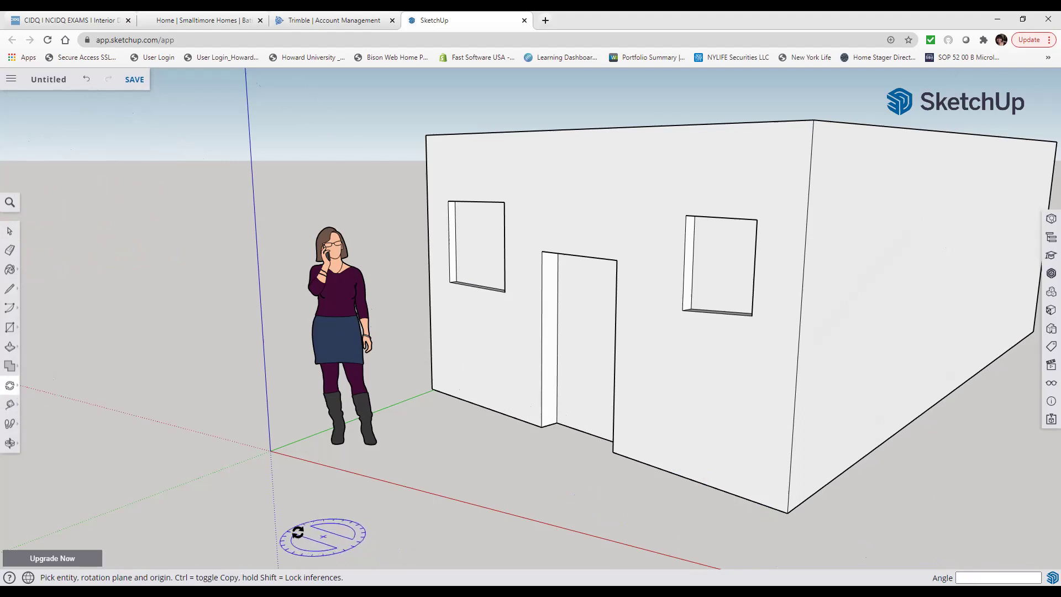
- Orbit until the right-hand long wall faces the camera, then pan the house to the left
click(12, 441)
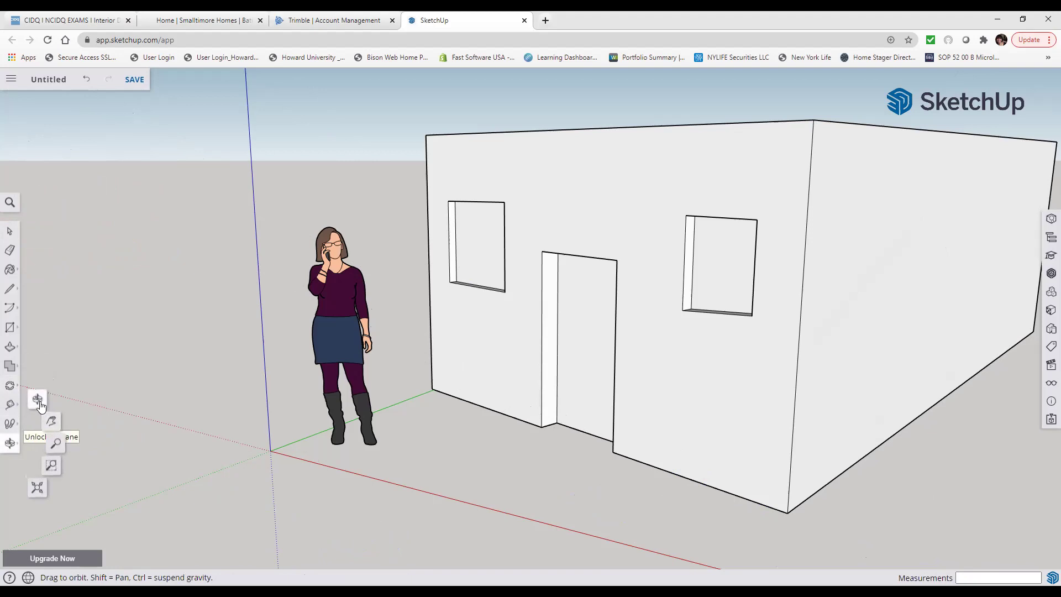
click(38, 400)
drag(660, 419, 577, 414)
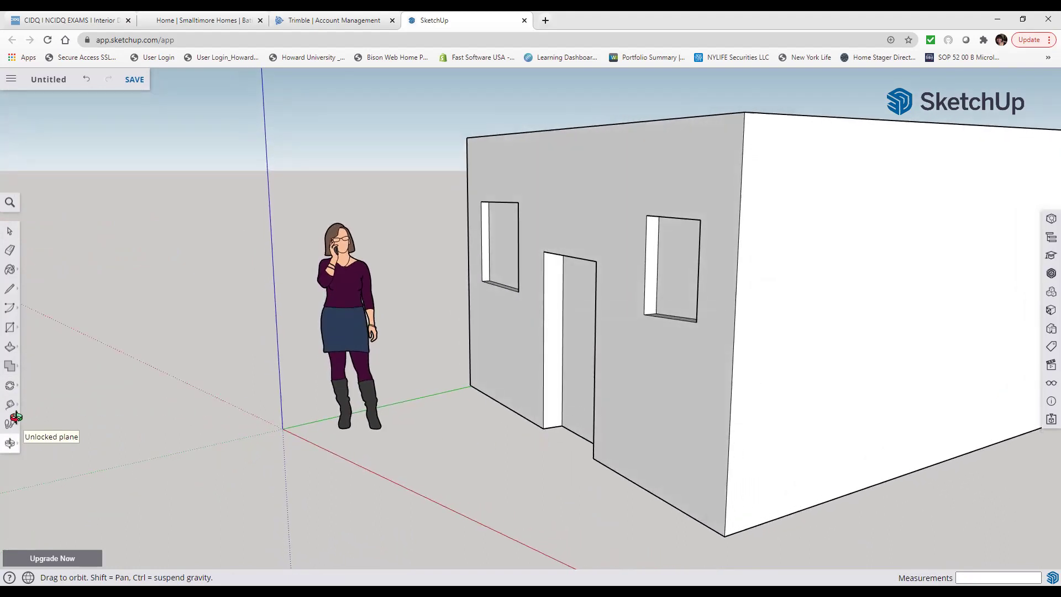
click(10, 442)
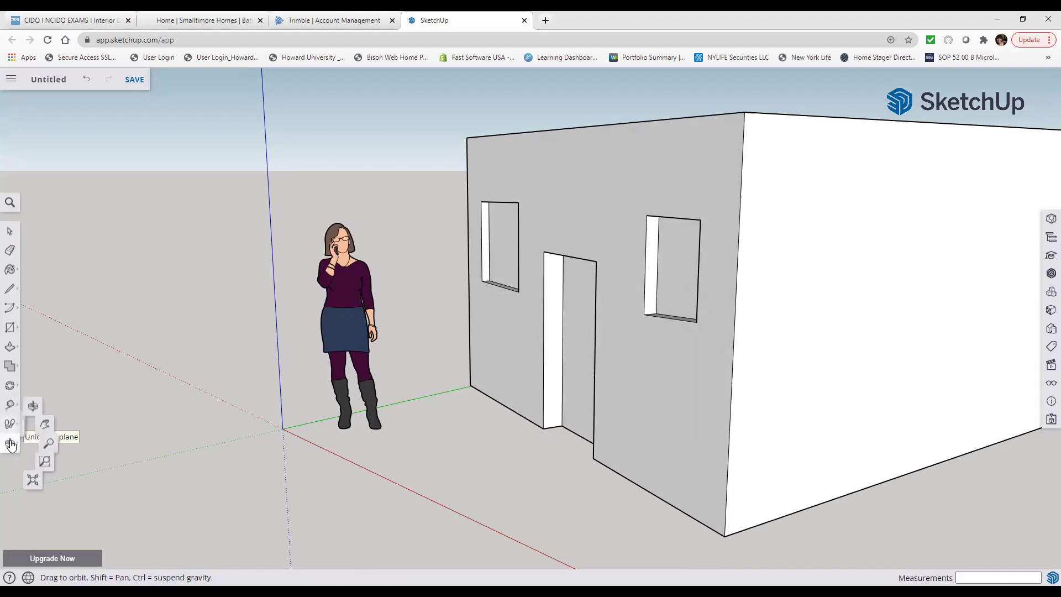
click(45, 424)
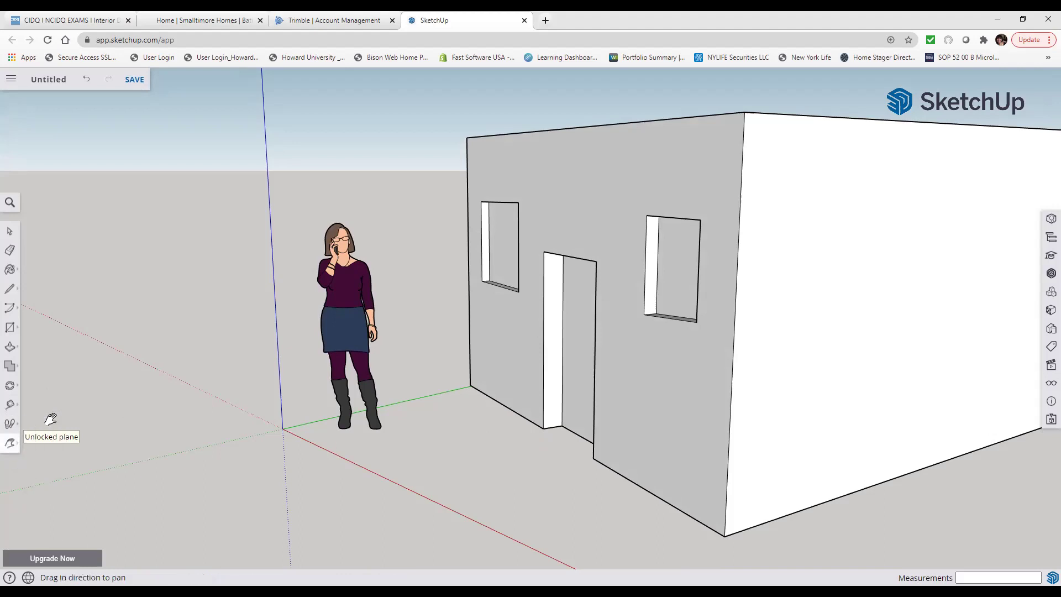
drag(619, 398, 318, 389)
drag(595, 398, 460, 409)
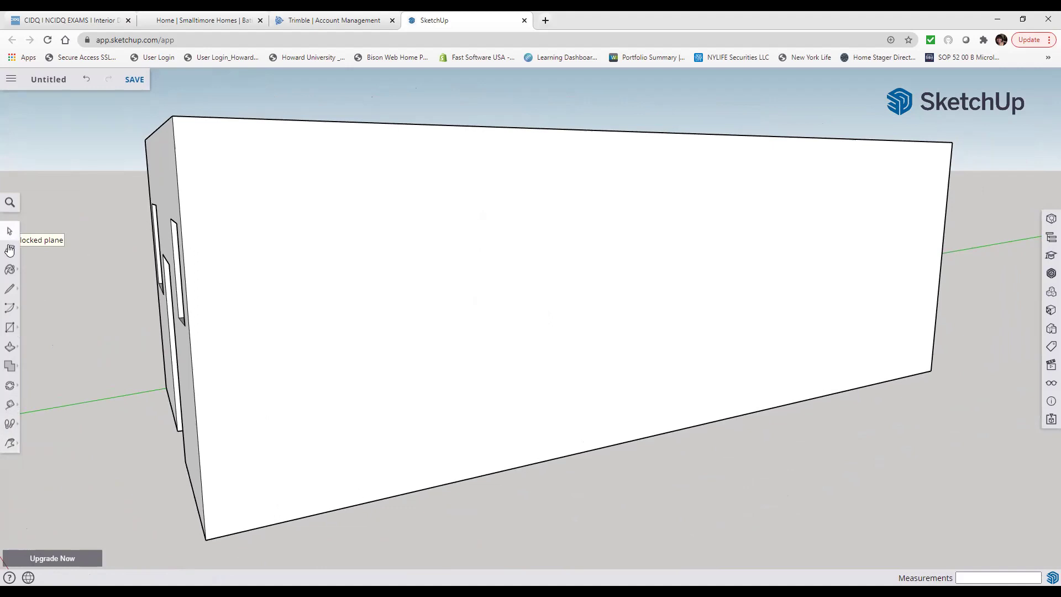
- Draw a window rectangle on the long side wall, then drag-erase its outline again
click(9, 287)
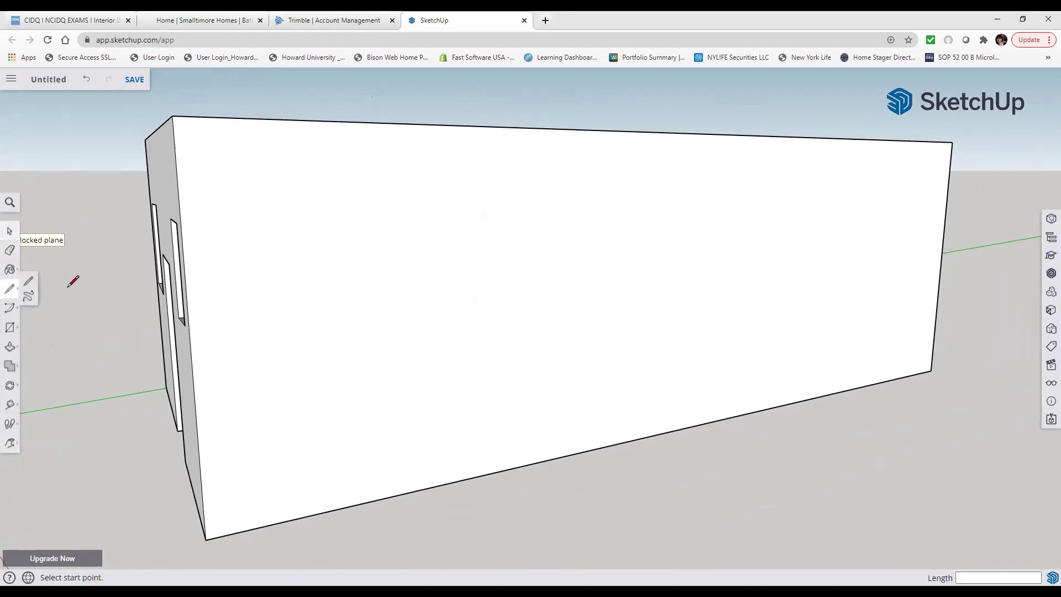
click(267, 216)
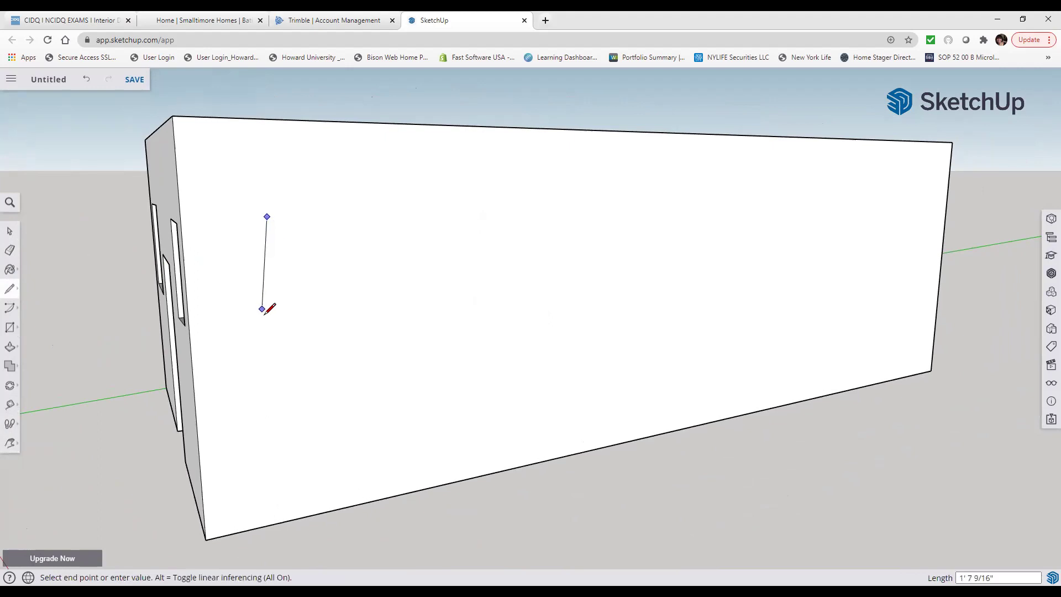
click(273, 314)
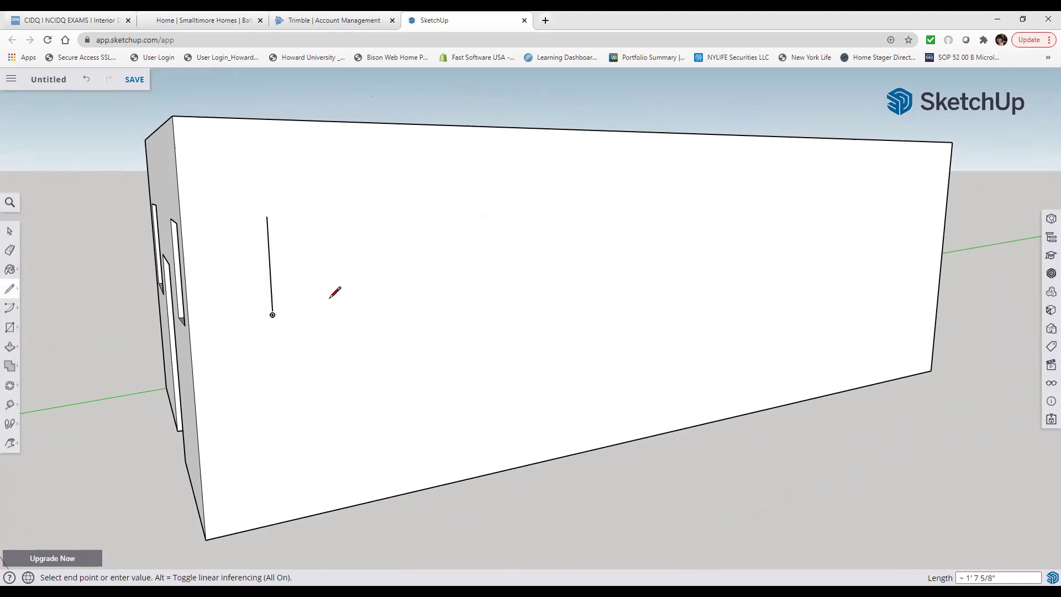
click(343, 308)
click(340, 208)
key(Escape)
click(267, 217)
click(340, 208)
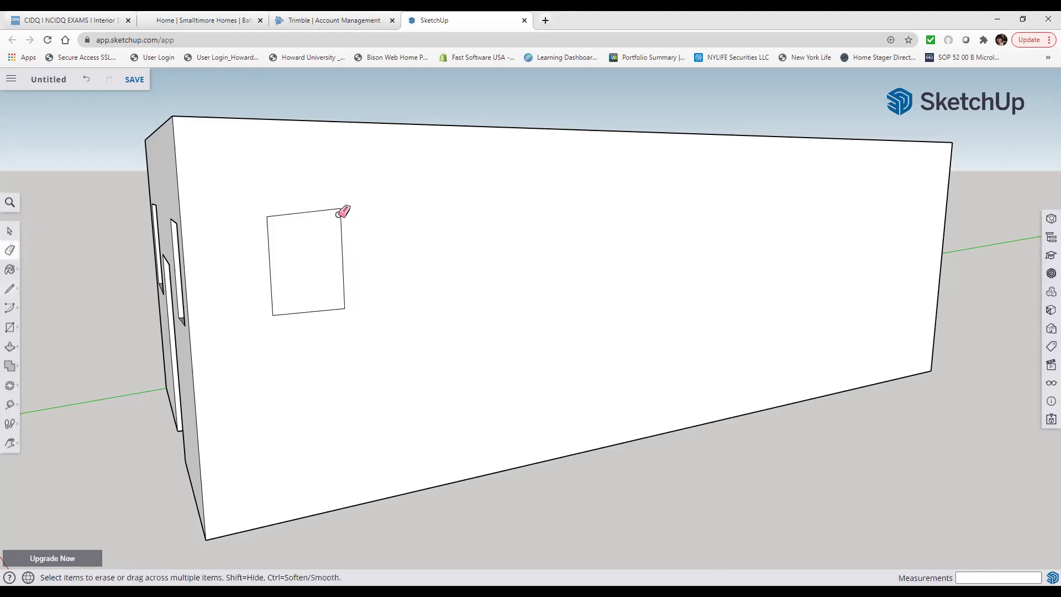
mouse_move(281, 226)
mouse_down()
mouse_move(333, 206)
mouse_move(309, 218)
mouse_move(338, 305)
mouse_up()
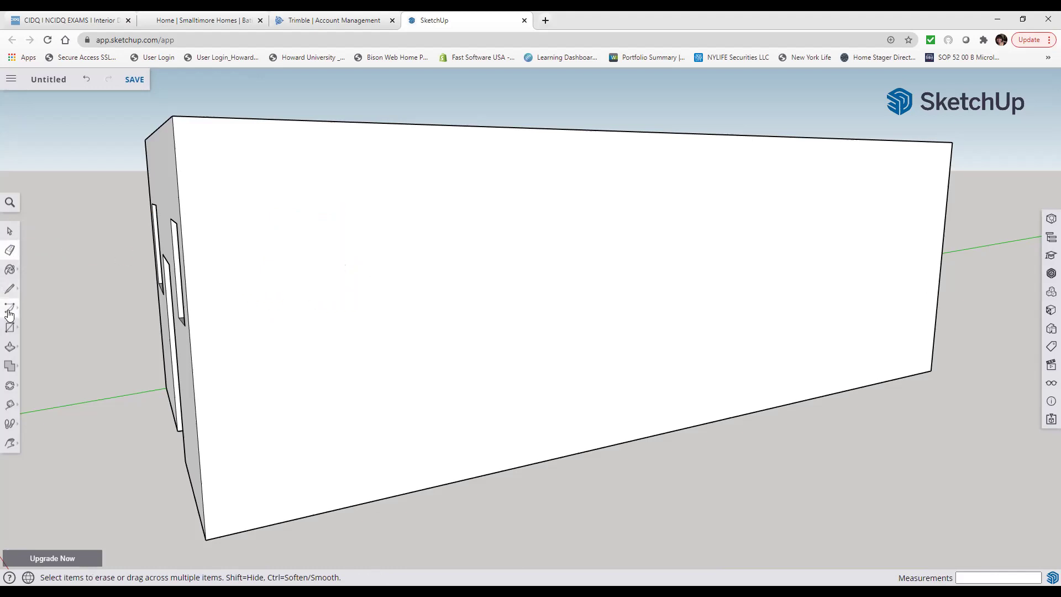
- Orbit and pan the view until the long blank side wall faces you up close
click(9, 288)
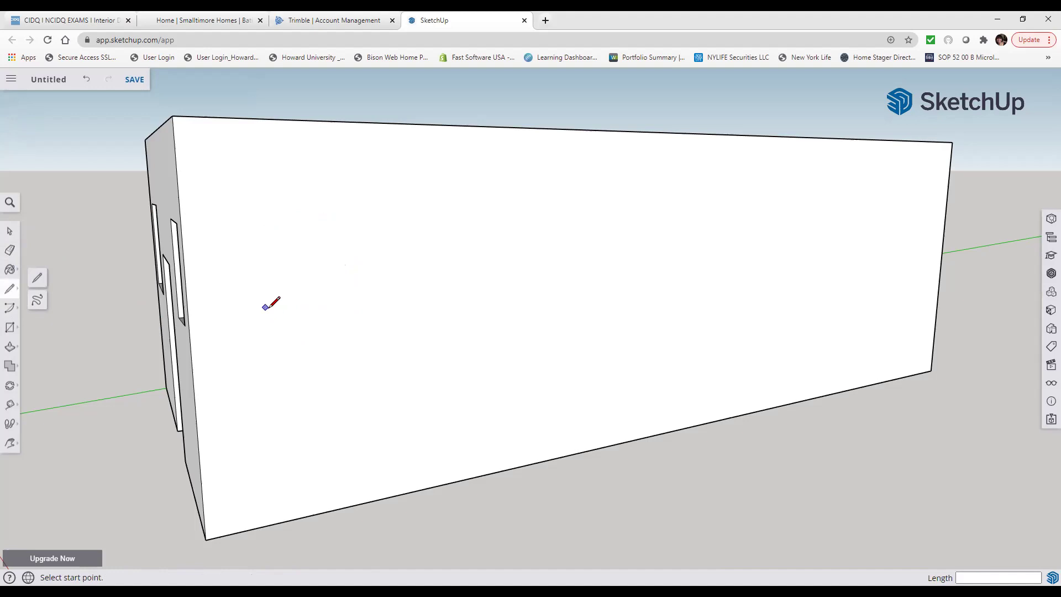
click(10, 445)
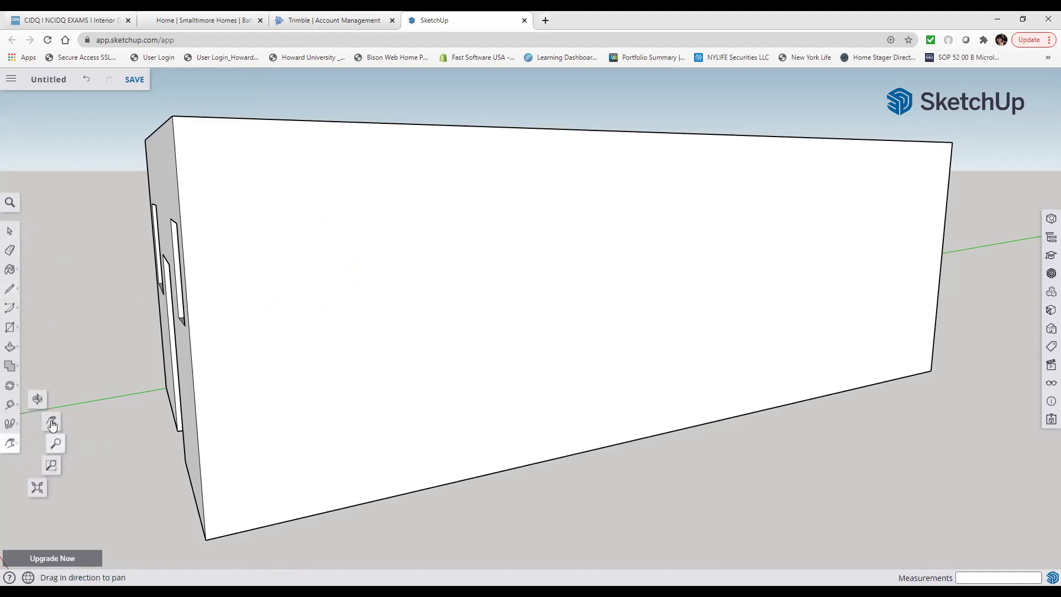
click(37, 399)
drag(512, 472, 385, 447)
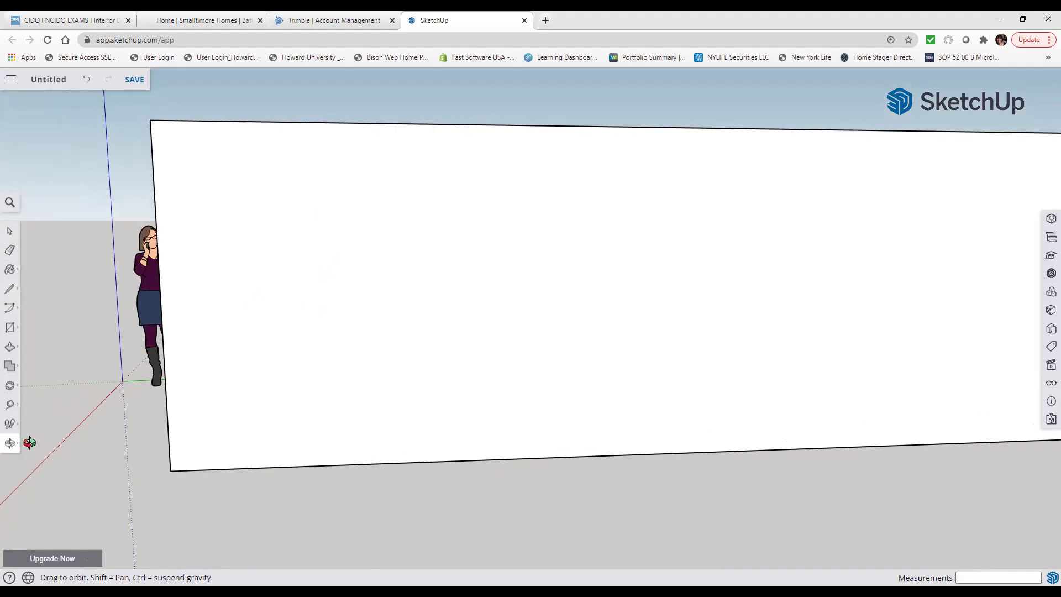
click(10, 450)
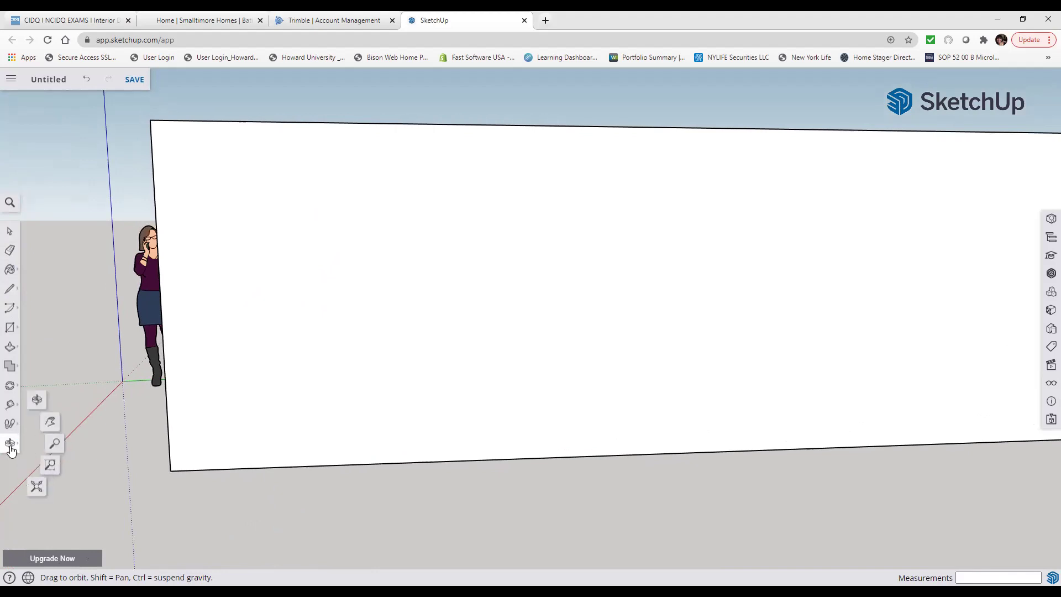
click(51, 426)
drag(479, 446, 391, 464)
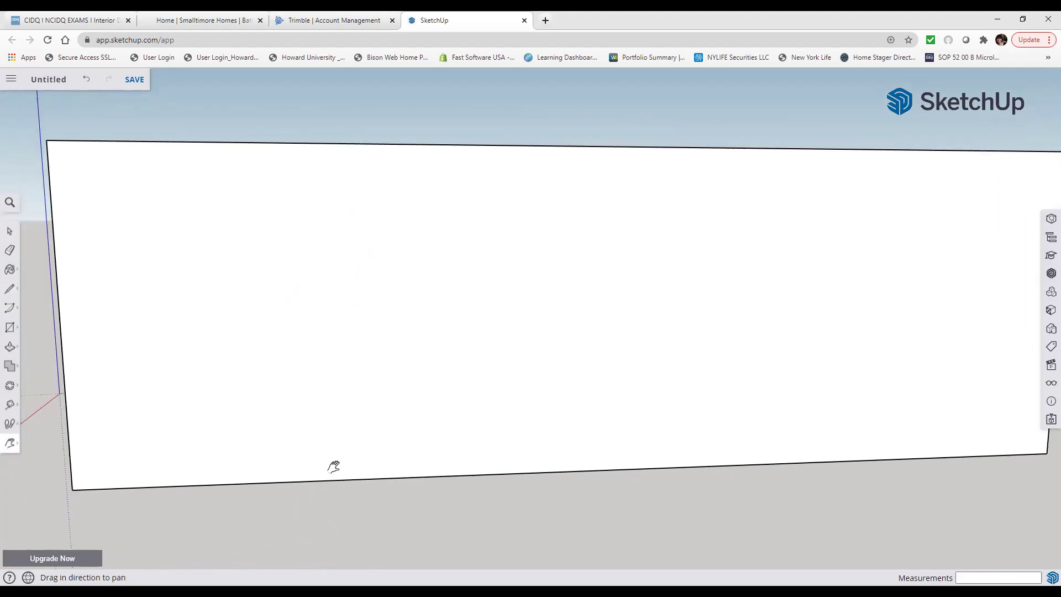
- Draw the first window's vertical left edge near the upper left of the long wall
click(8, 290)
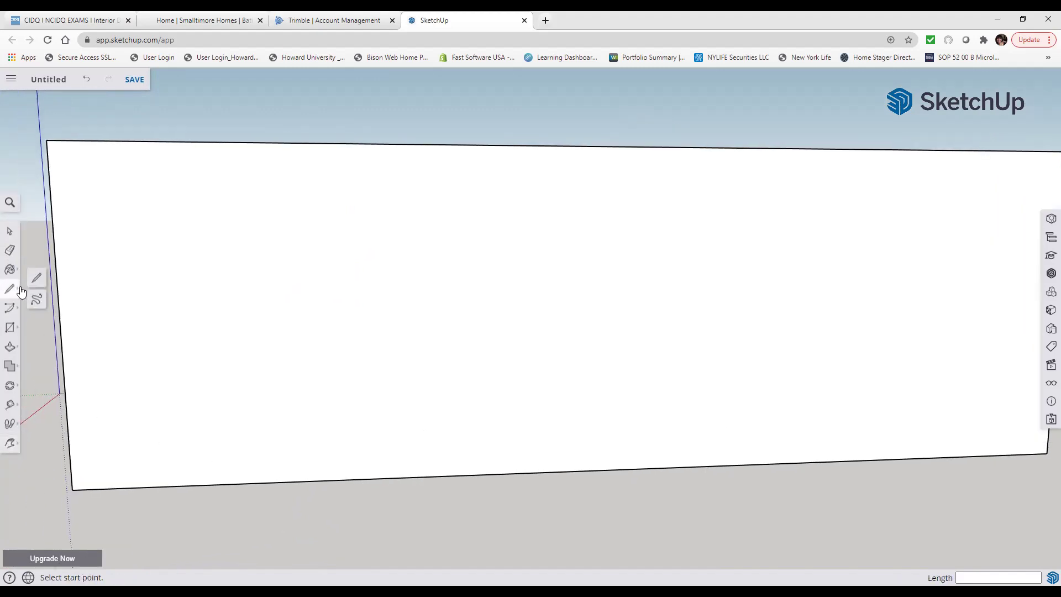
click(147, 234)
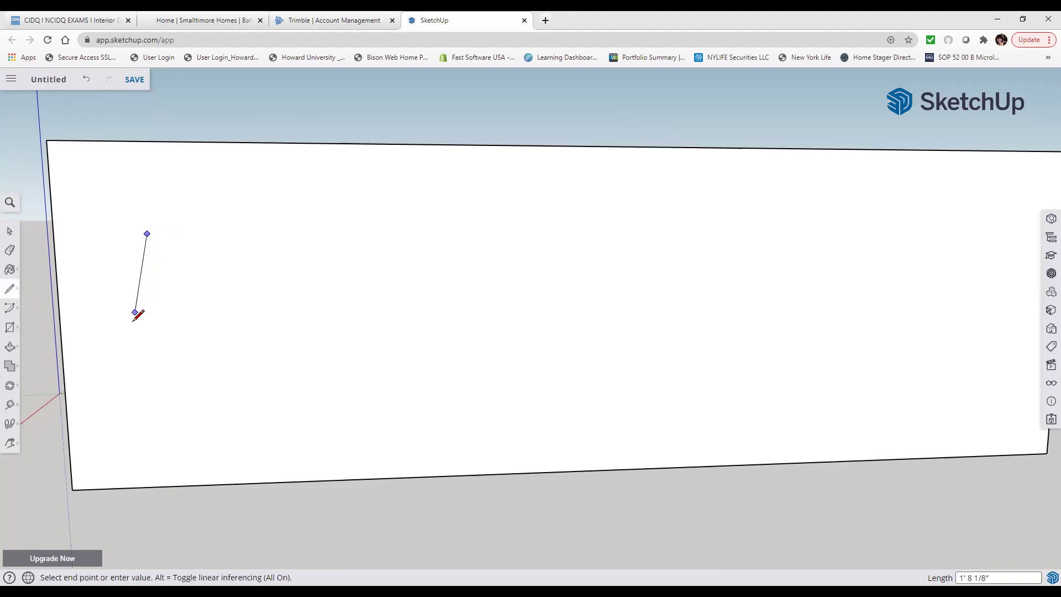
click(152, 324)
click(152, 324)
click(225, 323)
key(Escape)
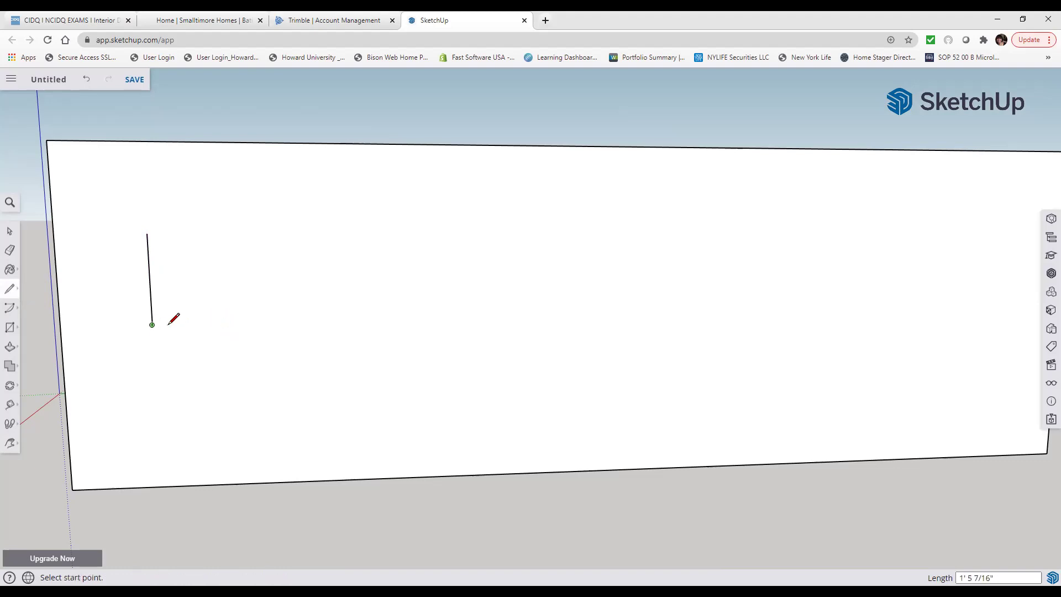
- Add the right, top and bottom edges to close the first window rectangle
click(223, 321)
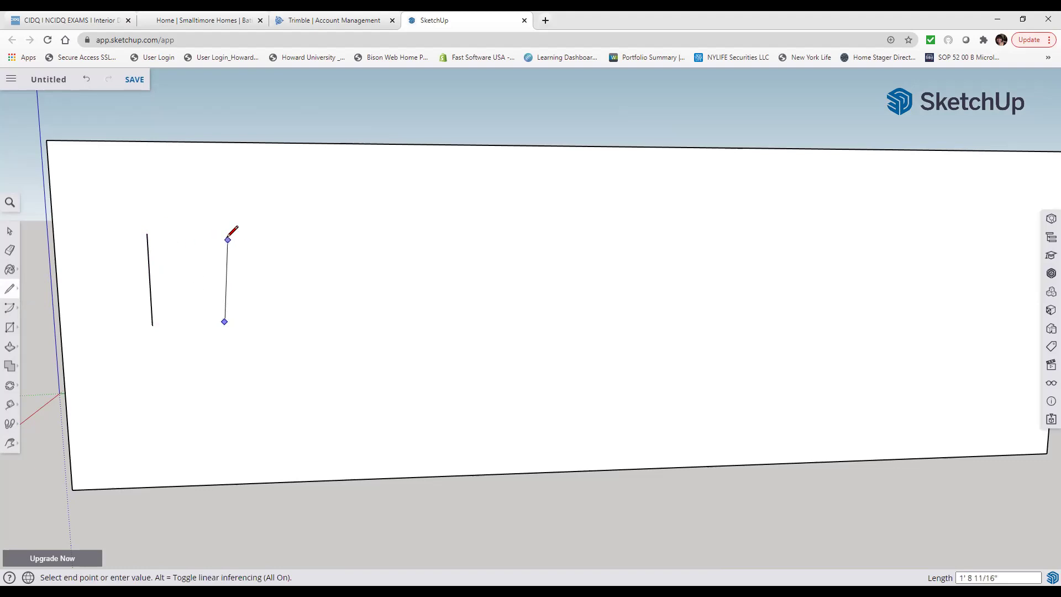
click(221, 233)
click(147, 233)
click(152, 325)
click(224, 321)
click(152, 325)
click(9, 231)
click(10, 288)
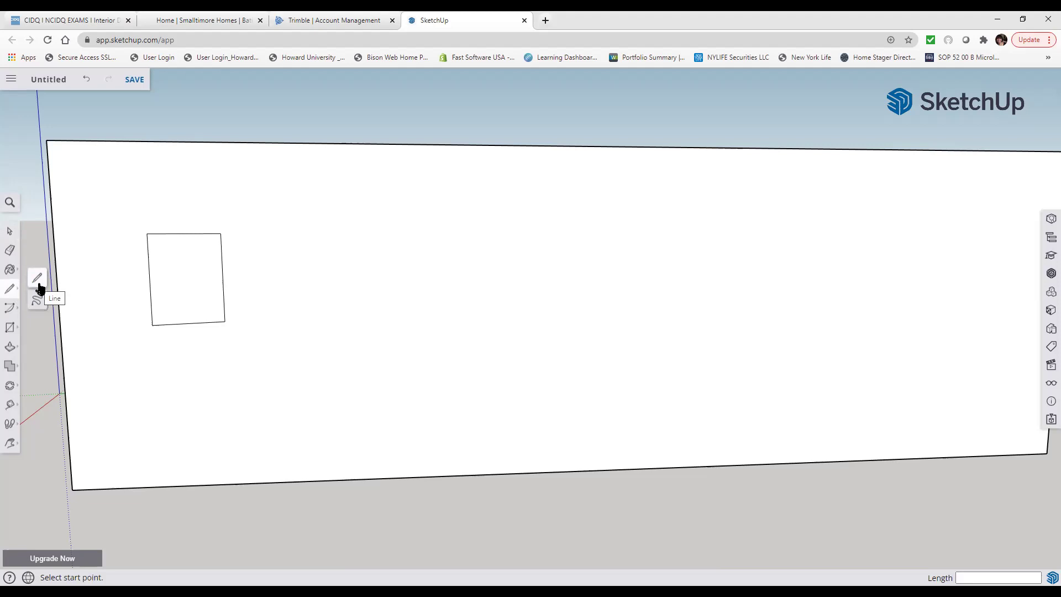
- Outline a slightly wider second window rectangle just right of the first one
click(369, 231)
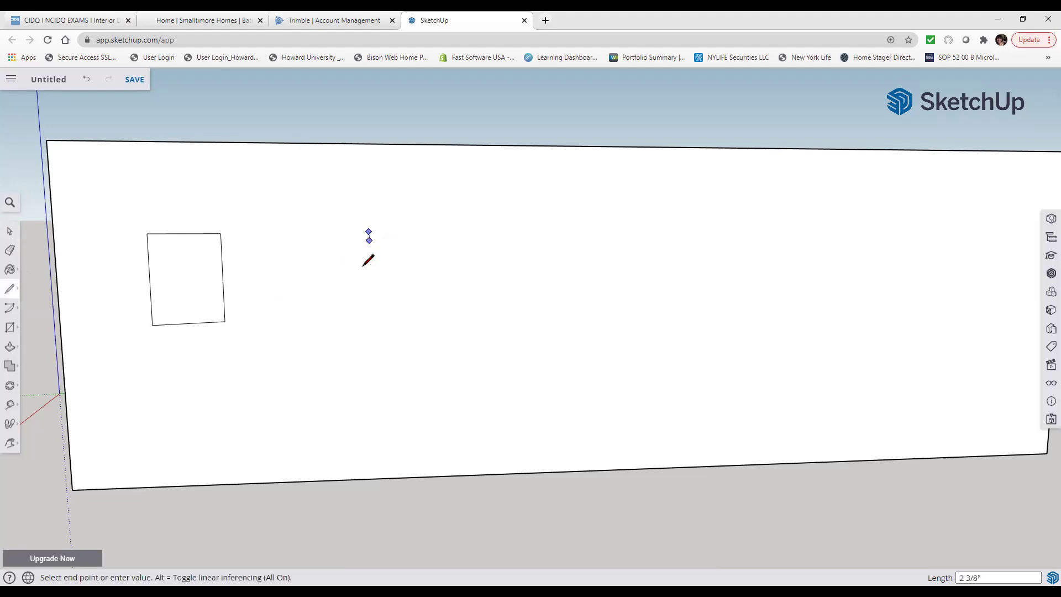
click(370, 311)
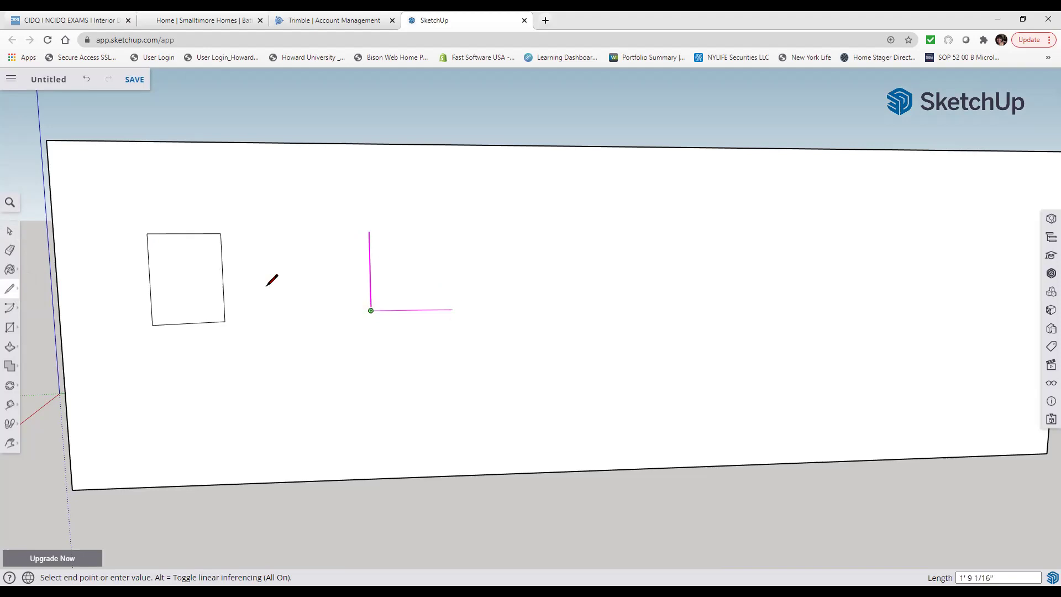
click(9, 231)
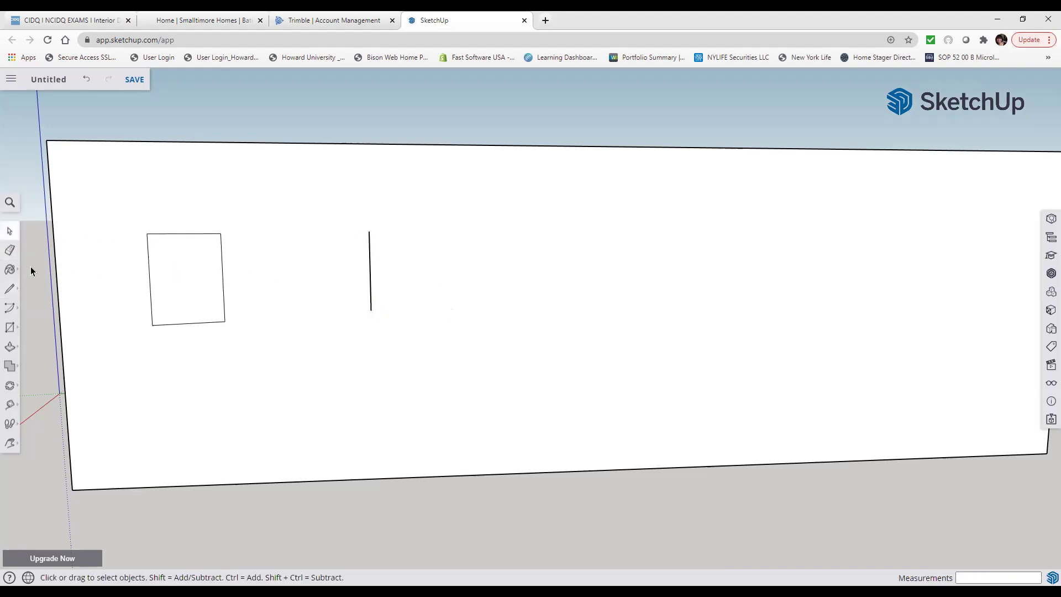
click(10, 290)
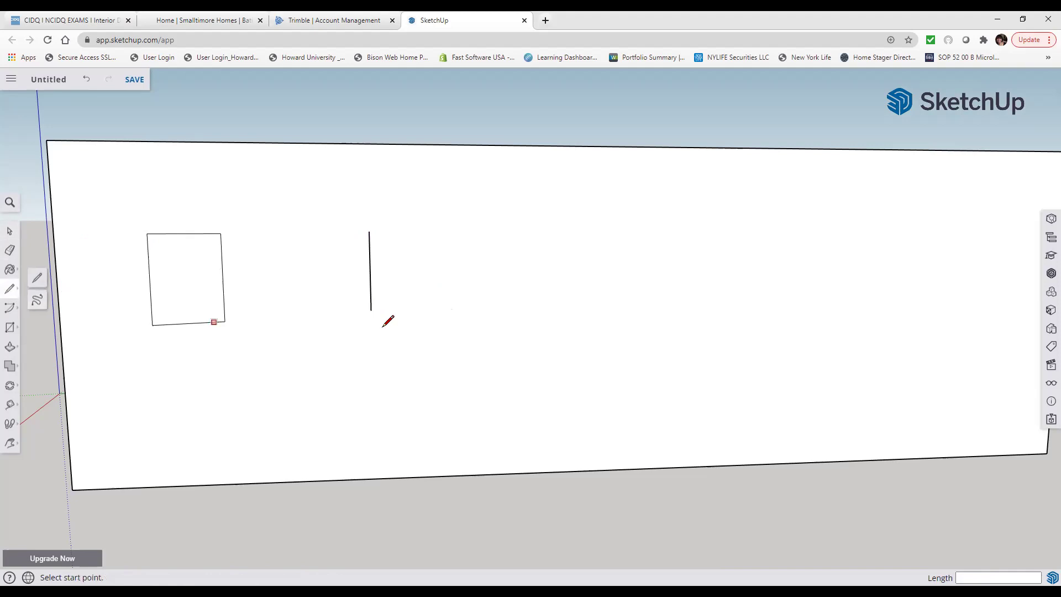
click(457, 305)
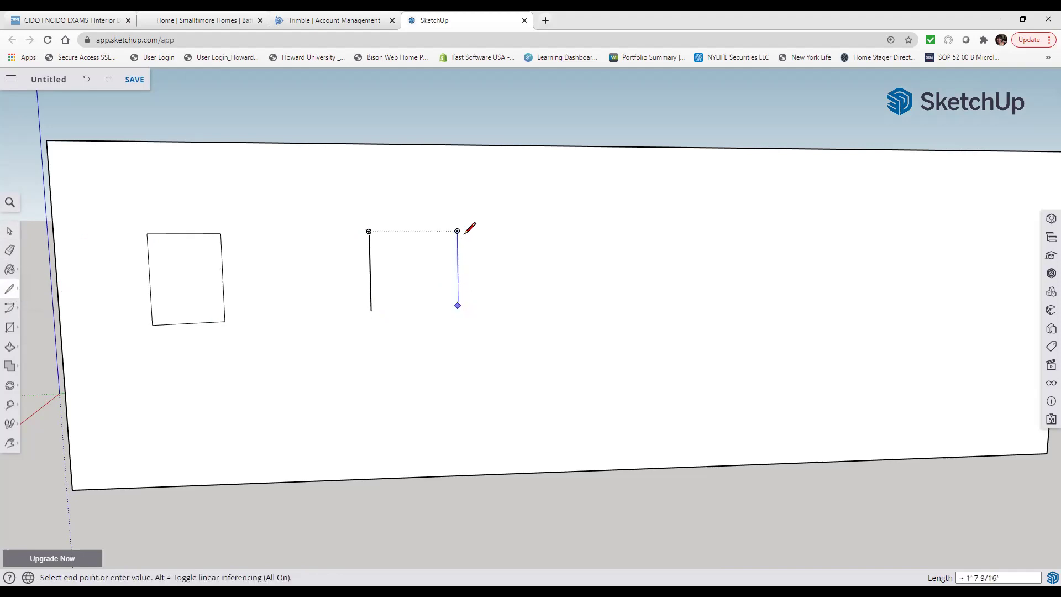
click(457, 230)
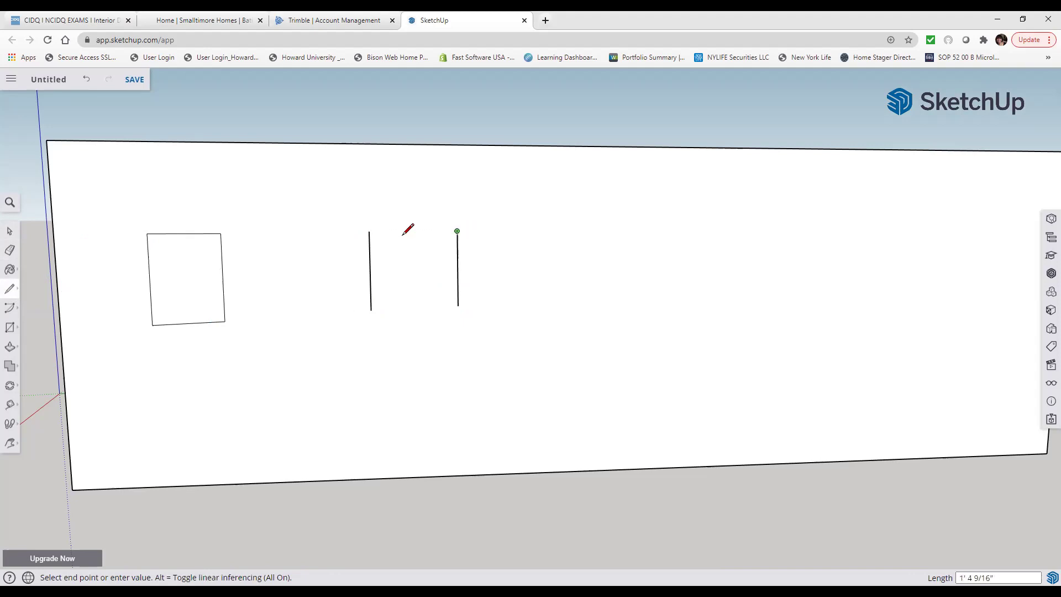
click(368, 232)
click(371, 310)
click(458, 305)
click(371, 310)
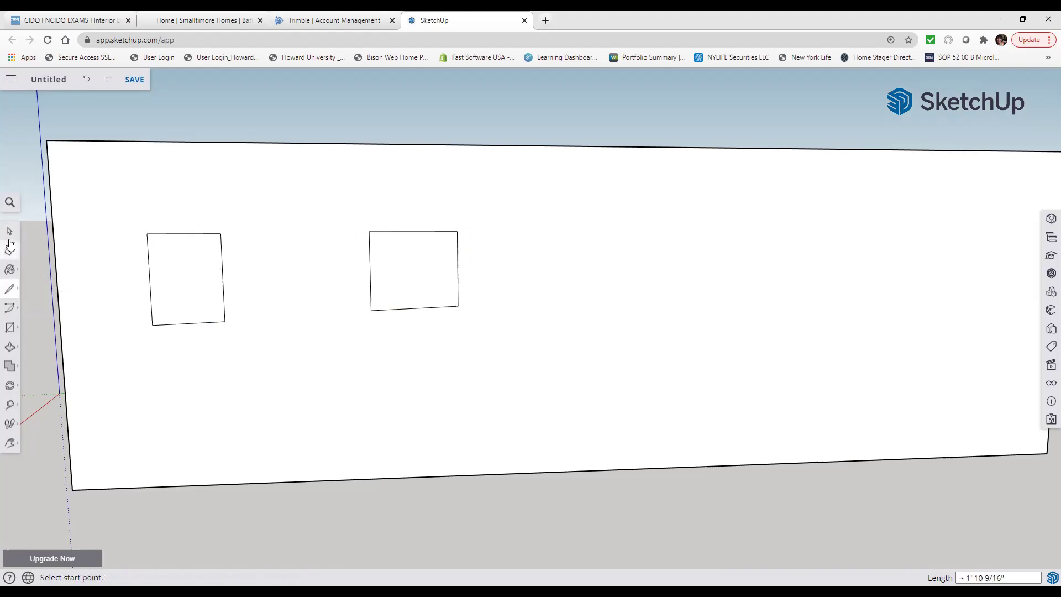
- Outline a wide third window rectangle across the right part of the long wall
click(8, 289)
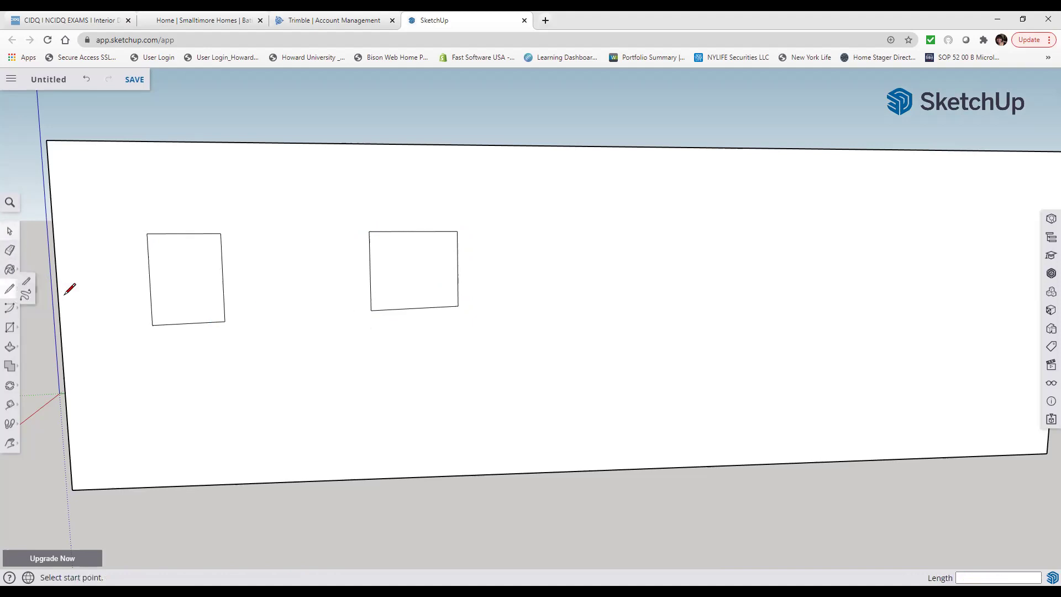
click(632, 229)
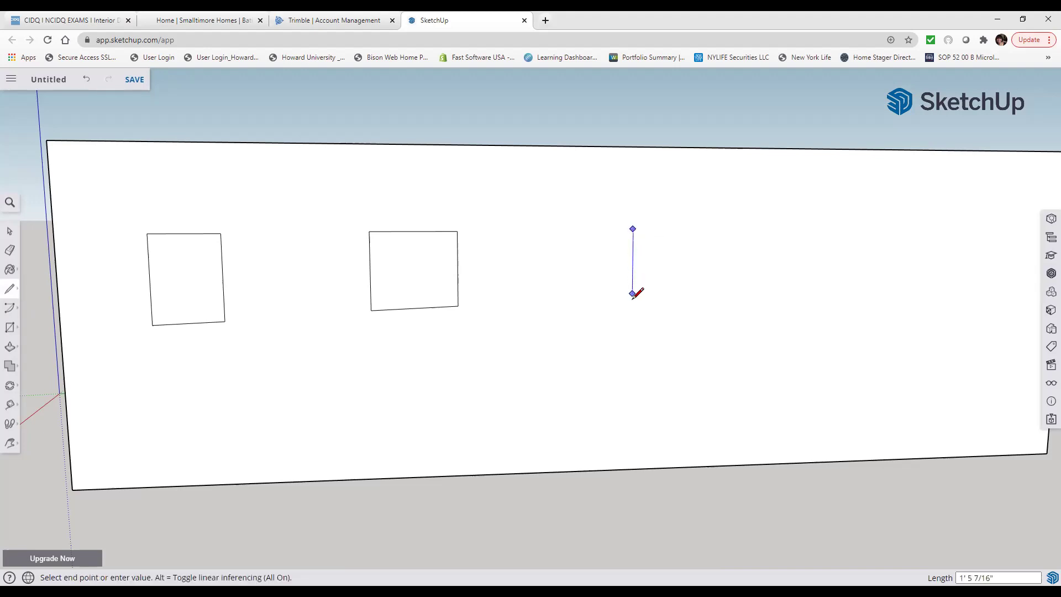
click(632, 306)
click(861, 299)
key(Escape)
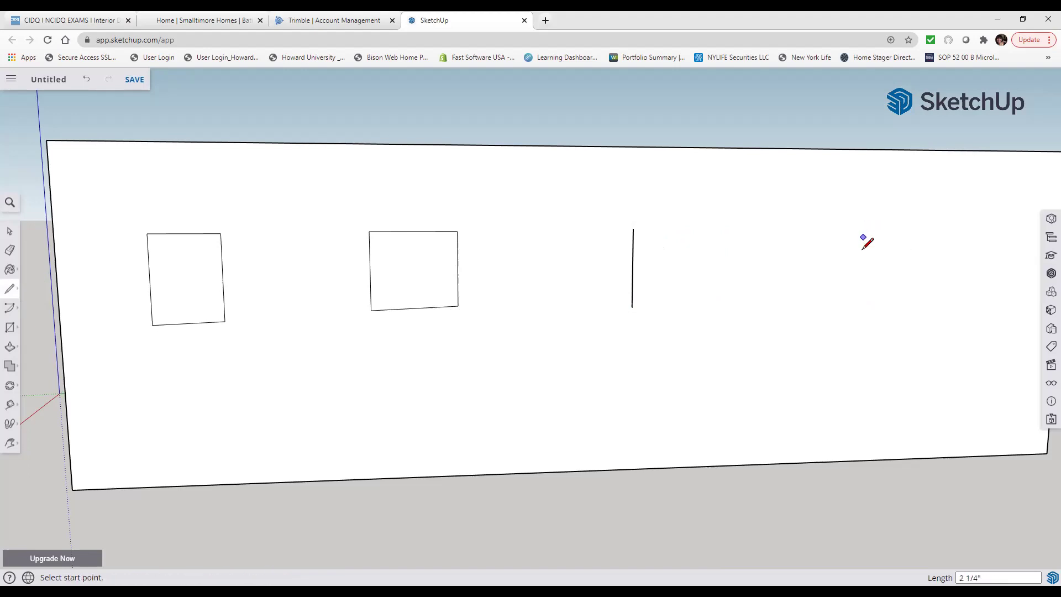
click(855, 305)
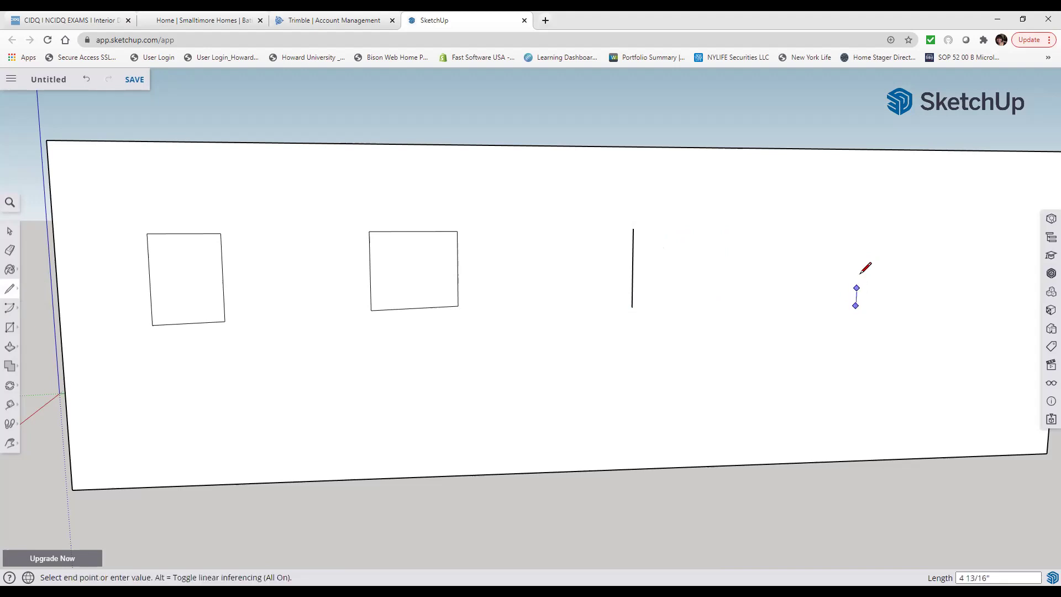
click(860, 226)
click(633, 228)
click(631, 307)
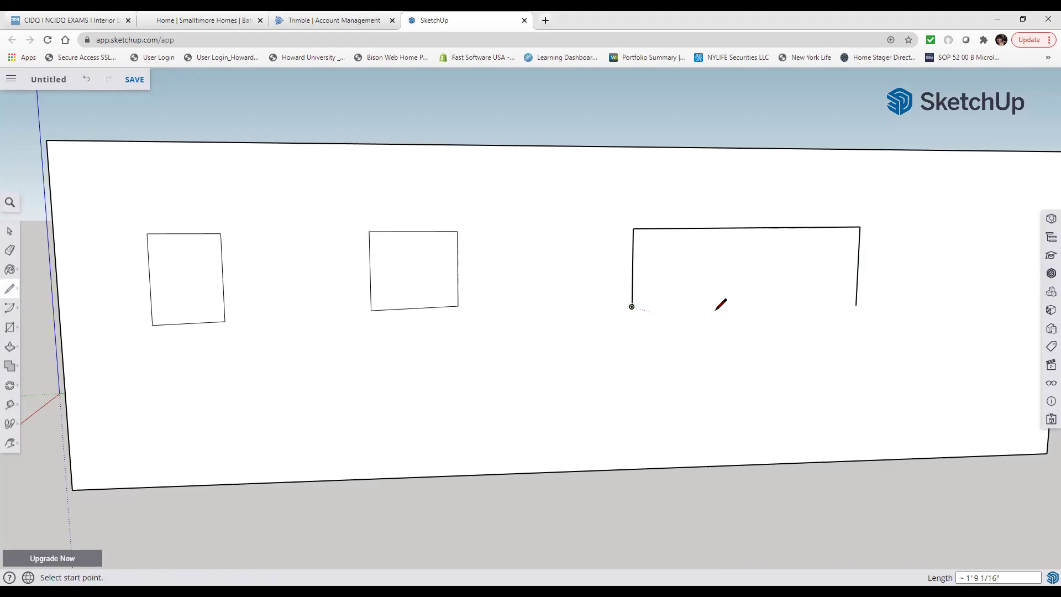
click(855, 305)
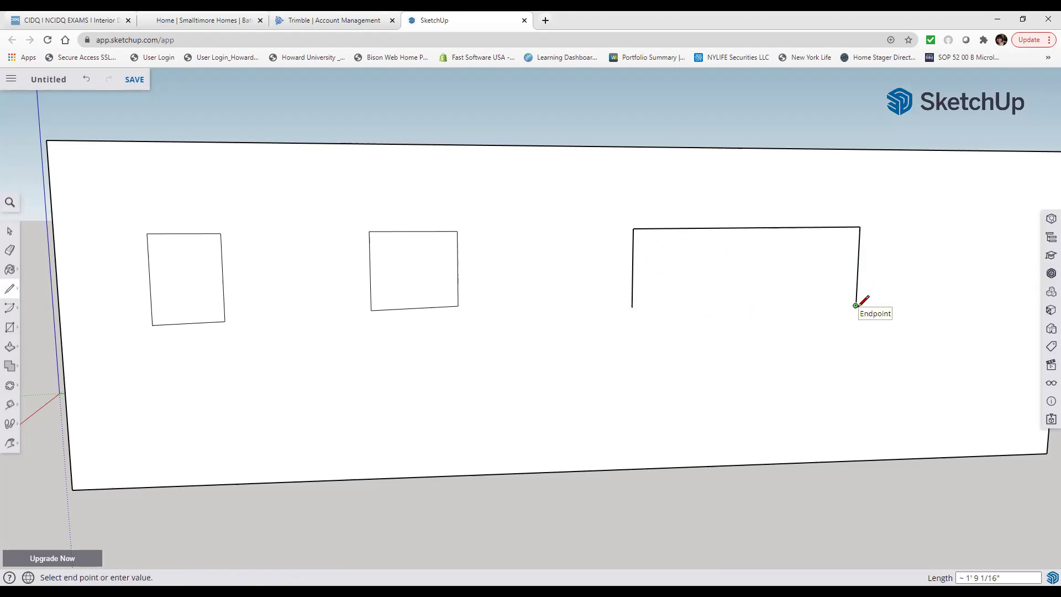
click(631, 307)
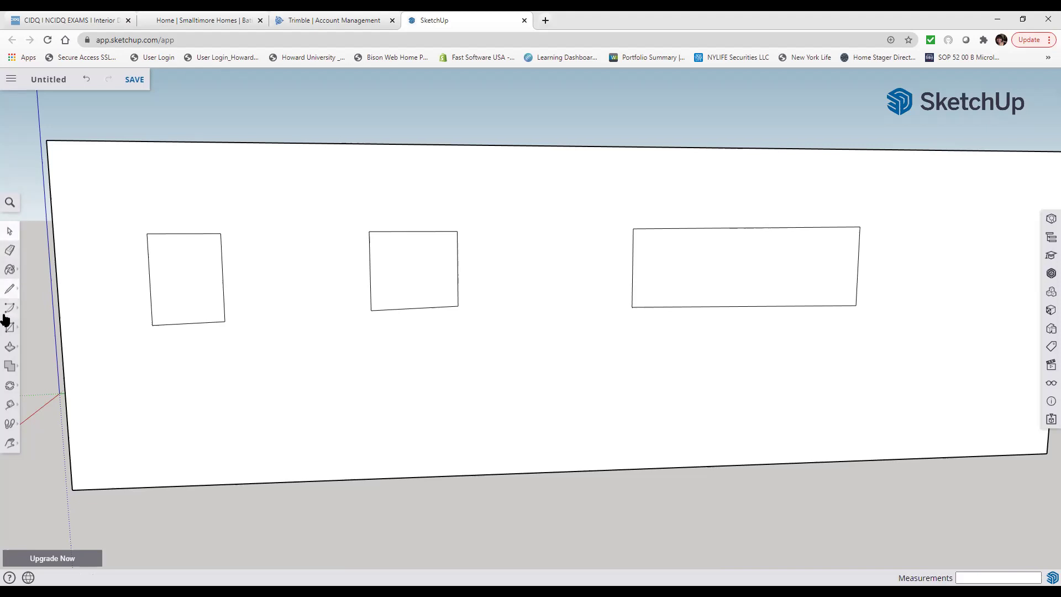
- Push/Pull the three window faces inward, the left about 11 inches and the long right about 8 inches
click(9, 347)
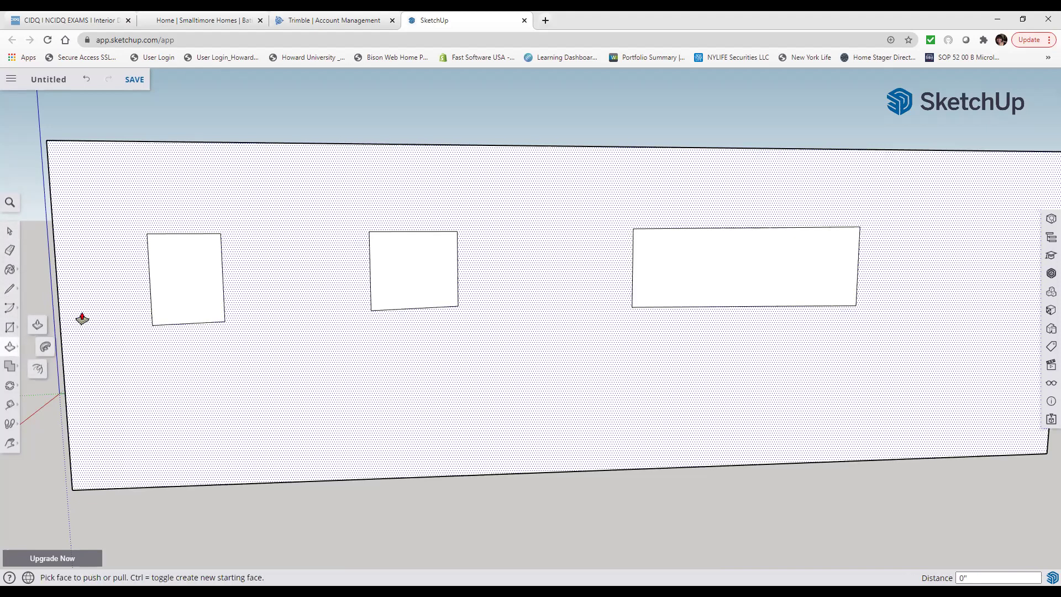
click(183, 306)
click(184, 301)
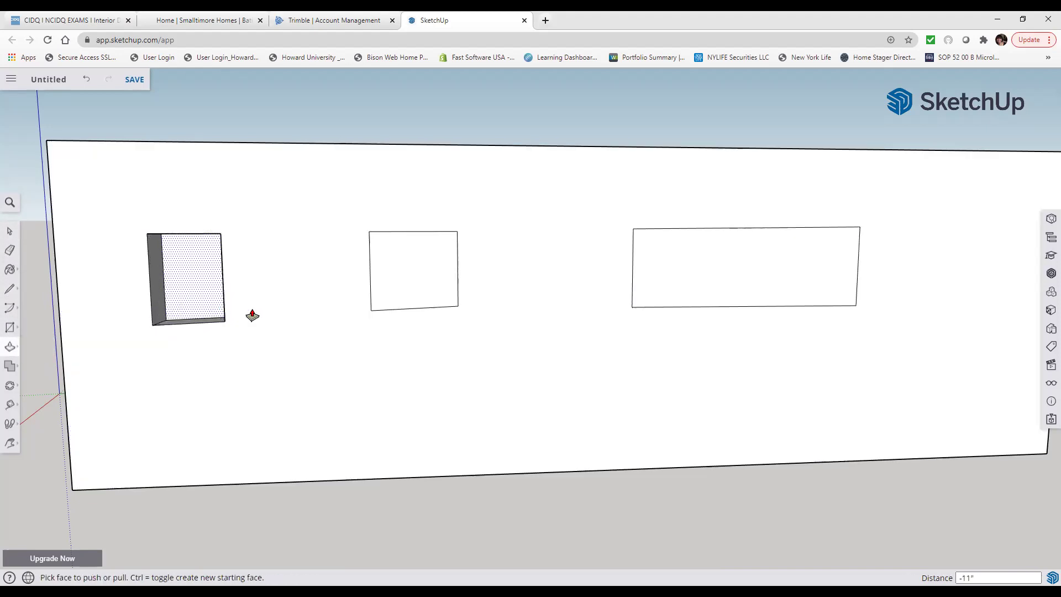
click(392, 302)
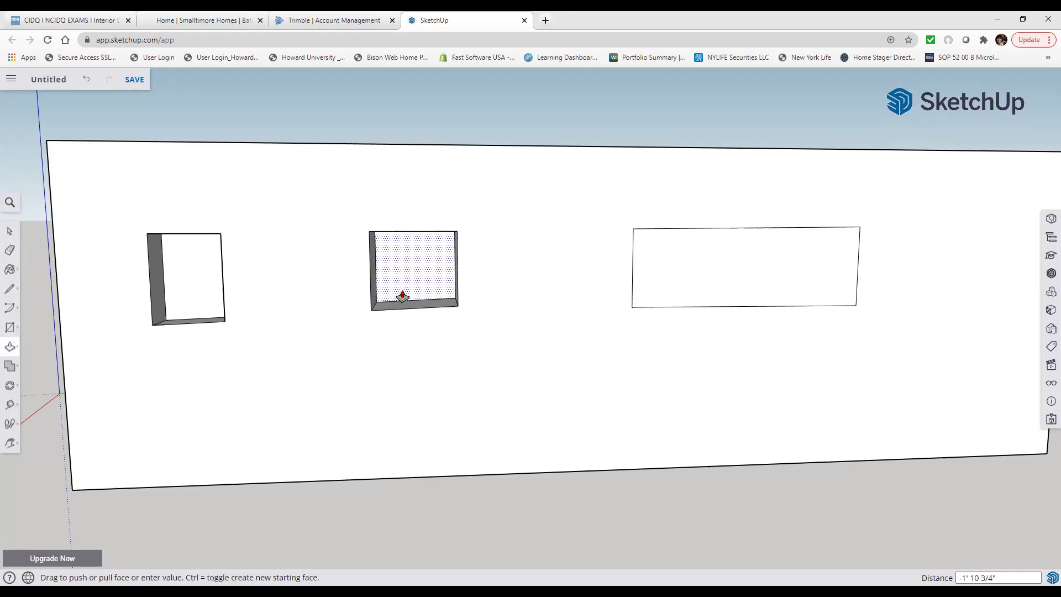
click(402, 297)
click(665, 293)
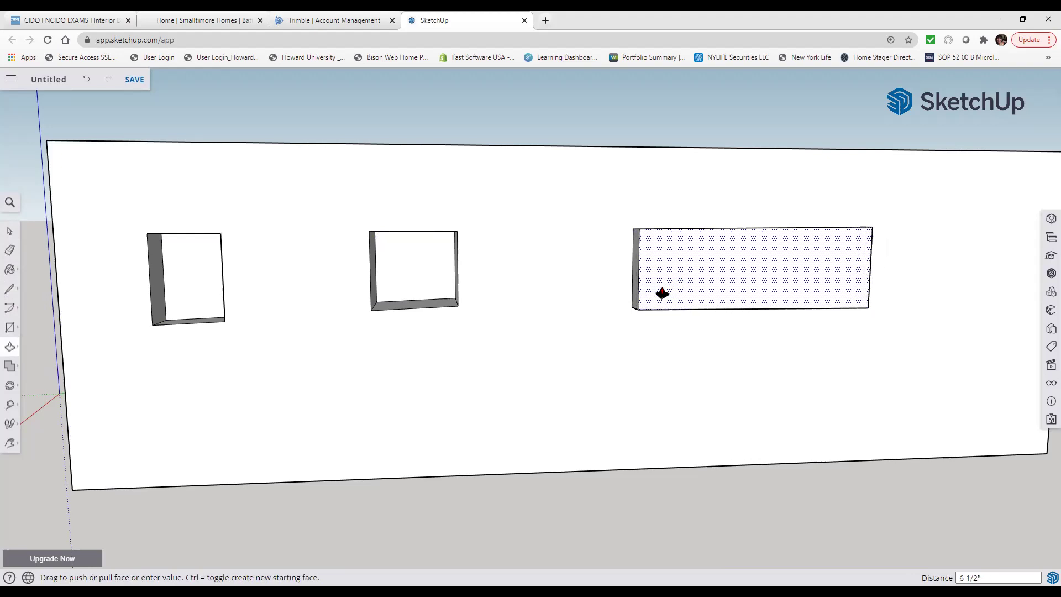
click(654, 299)
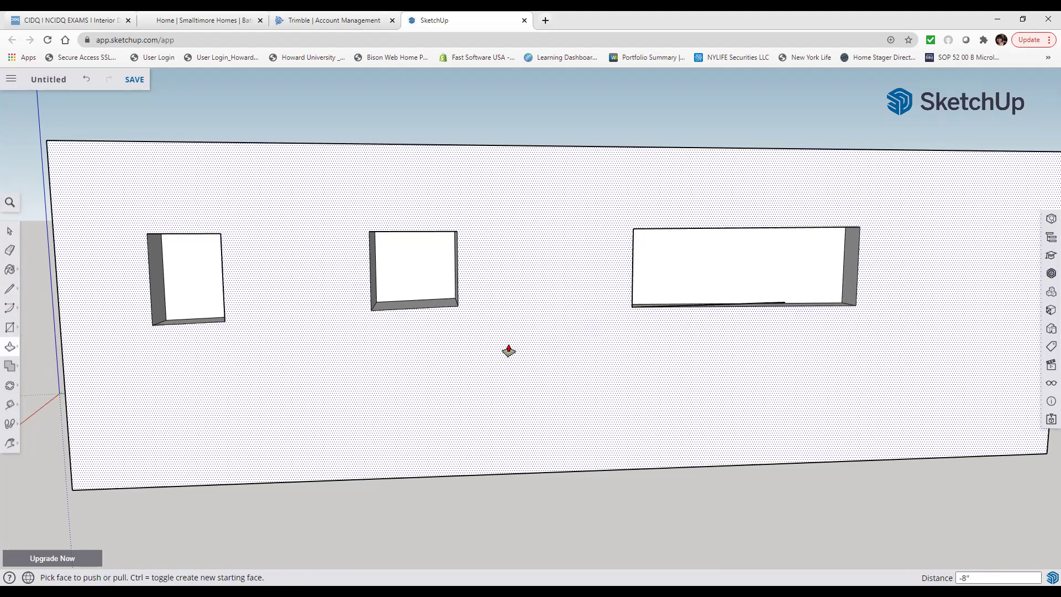
click(8, 445)
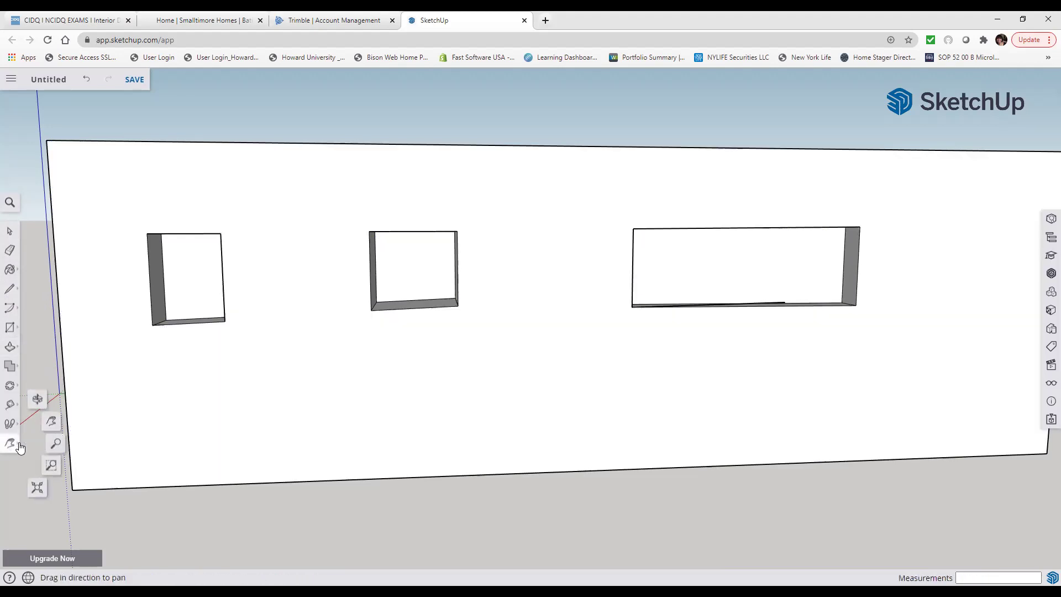
- Orbit around the house to bring the opposite, plain long wall into view
mouse_move(10, 443)
click(37, 402)
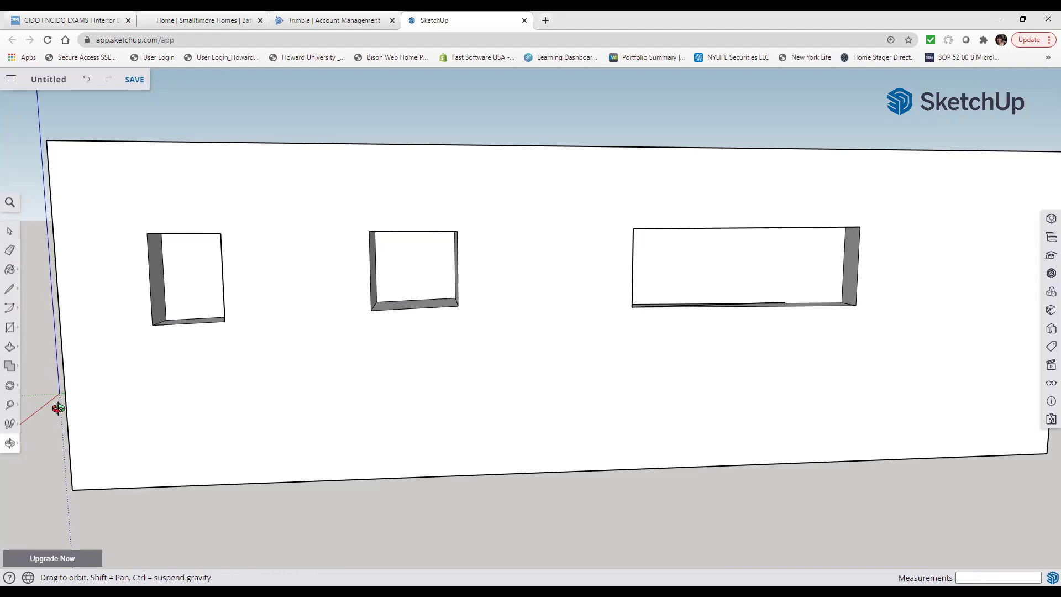
drag(90, 426, 540, 446)
scroll(520, 444, down, 8)
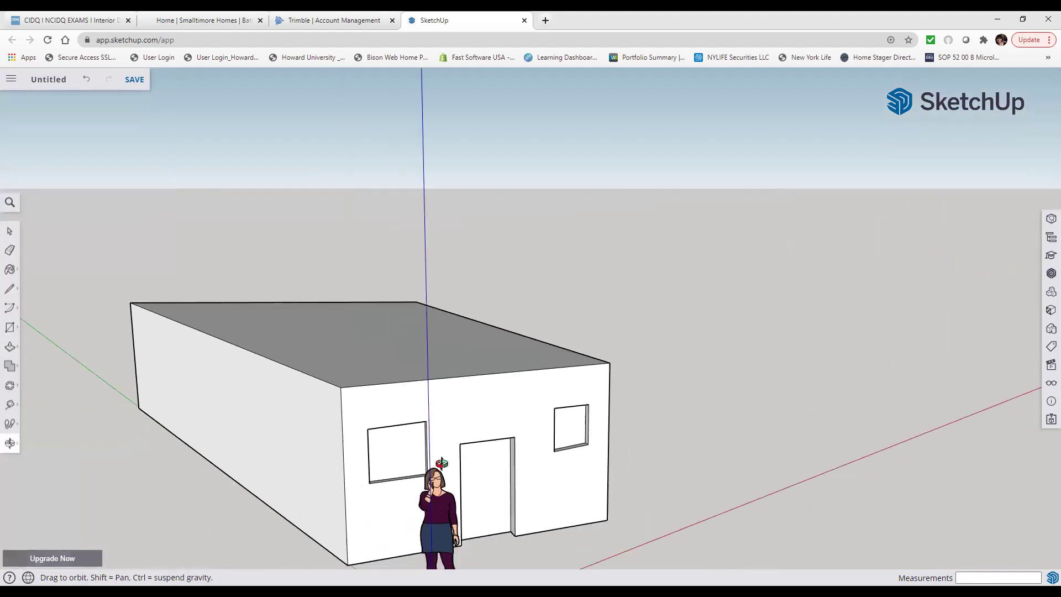
drag(442, 463, 515, 447)
drag(379, 467, 525, 467)
scroll(244, 474, down, 3)
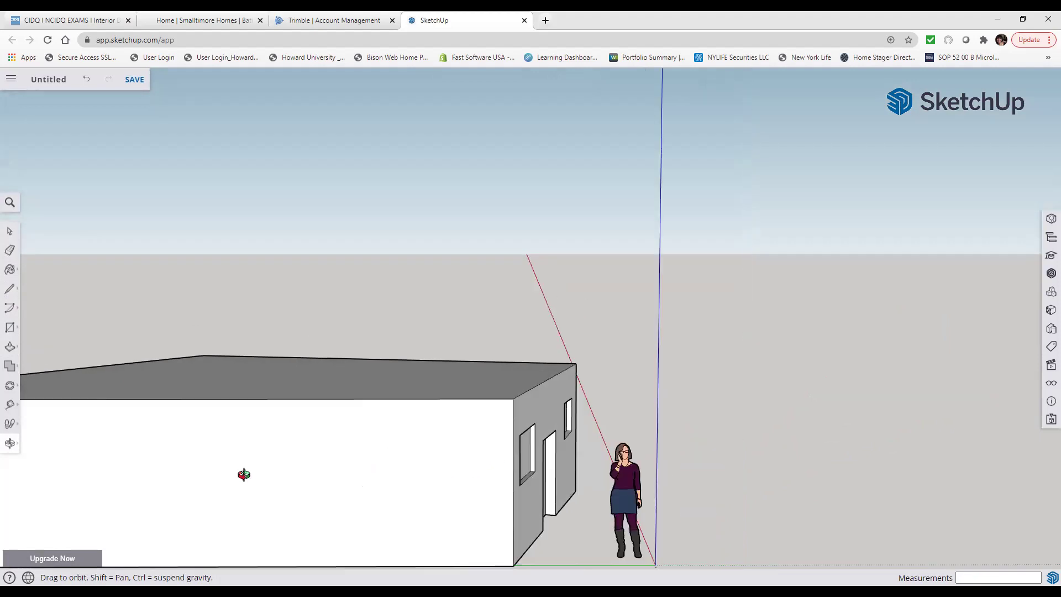
drag(177, 474, 196, 447)
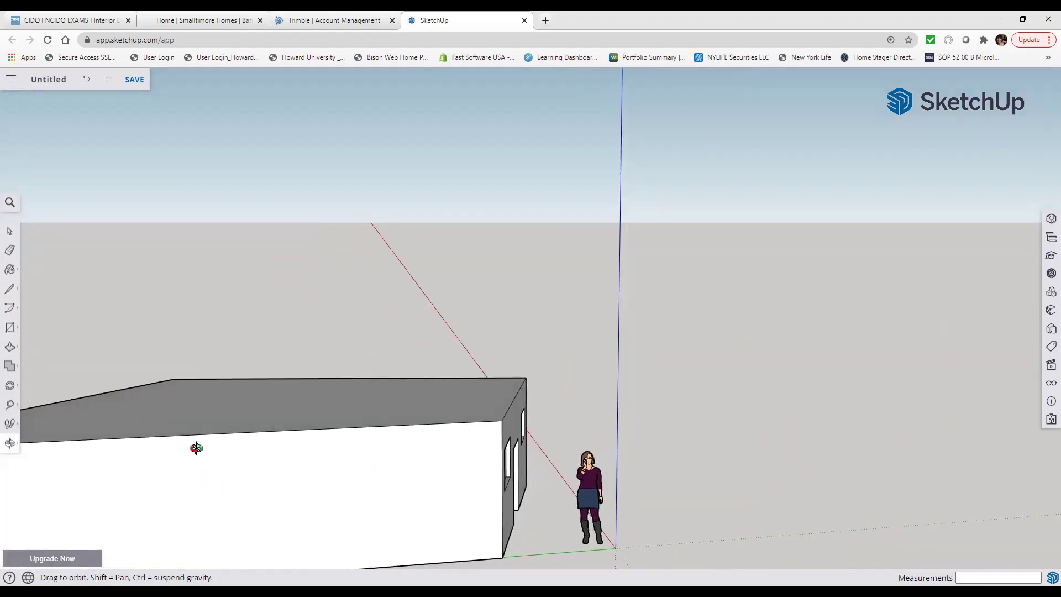
- Pan and zoom in close on the plain side wall
click(10, 442)
click(54, 425)
drag(269, 475, 629, 398)
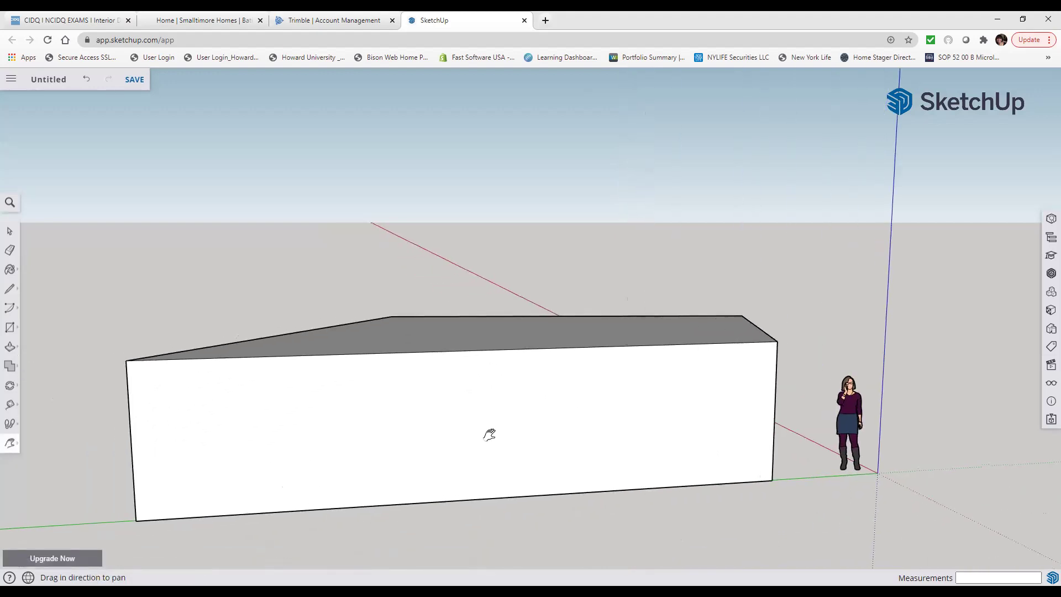
scroll(382, 452, up, 2)
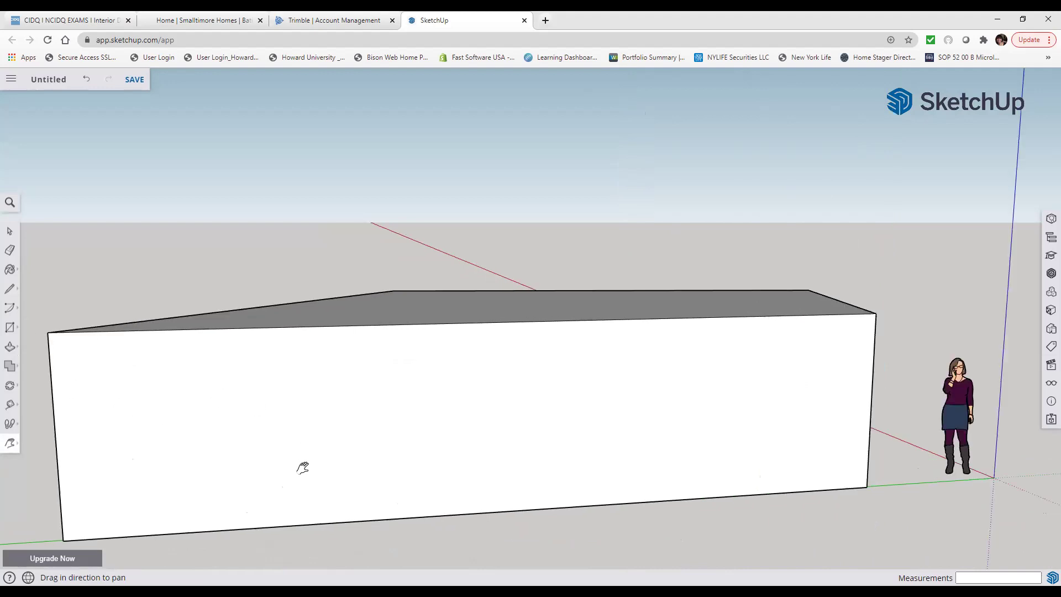
scroll(303, 468, up, 2)
click(10, 289)
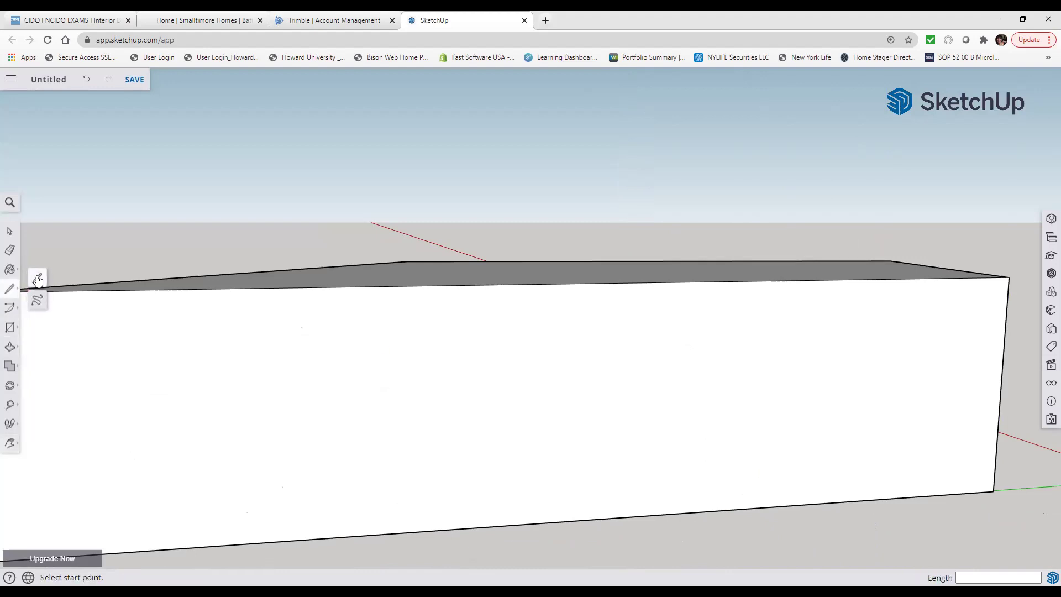
- Outline a square window near the right end of the wall
click(878, 340)
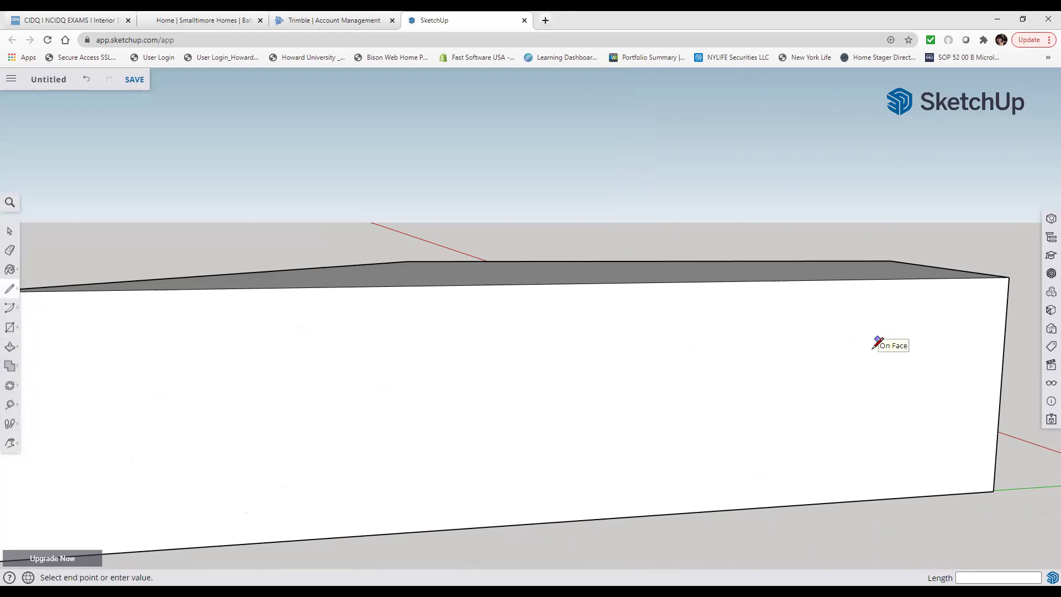
click(874, 404)
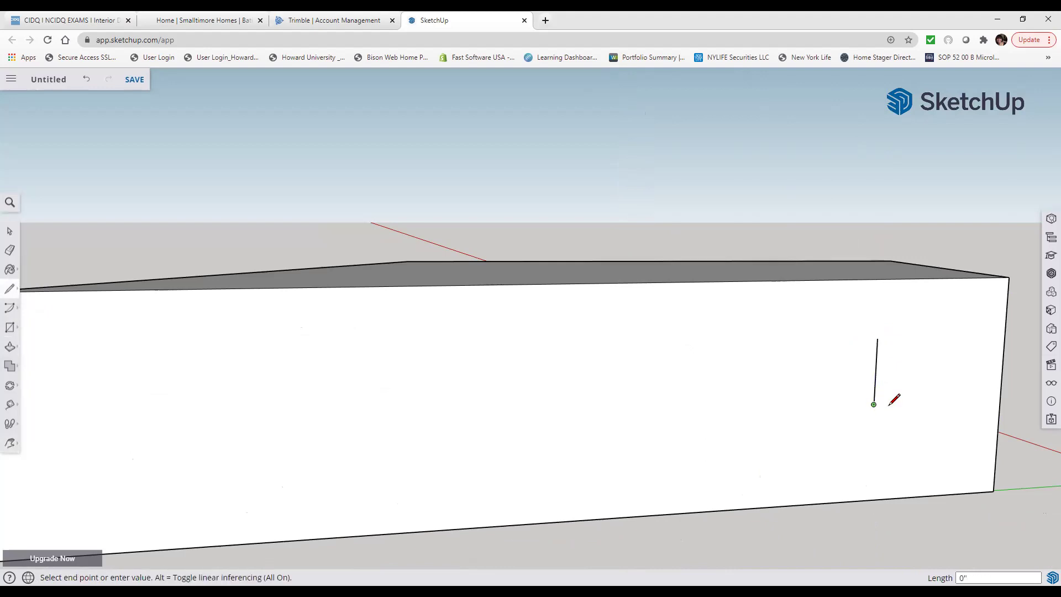
click(934, 402)
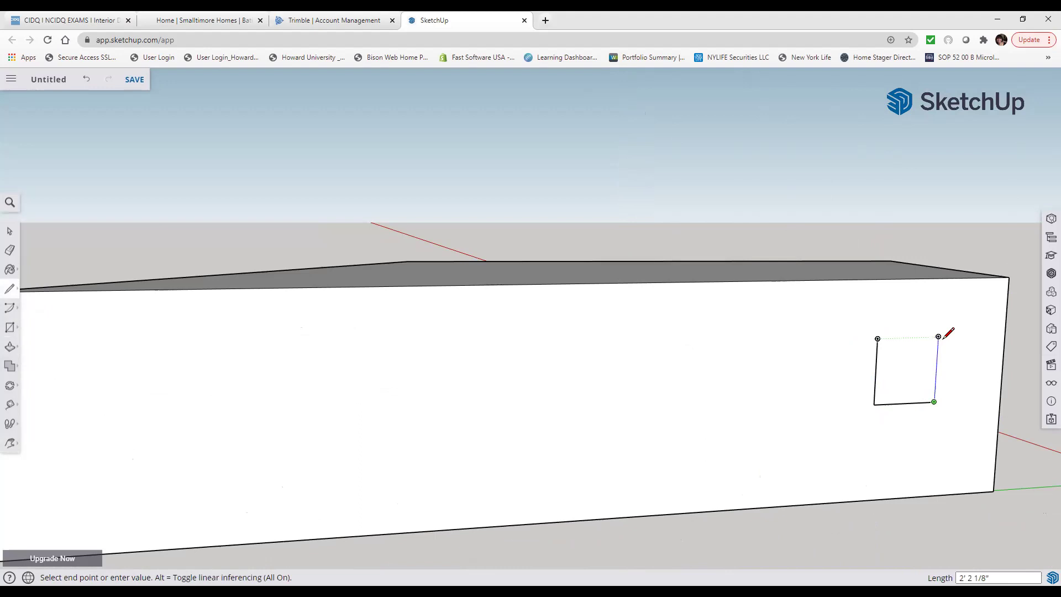
click(938, 336)
click(878, 338)
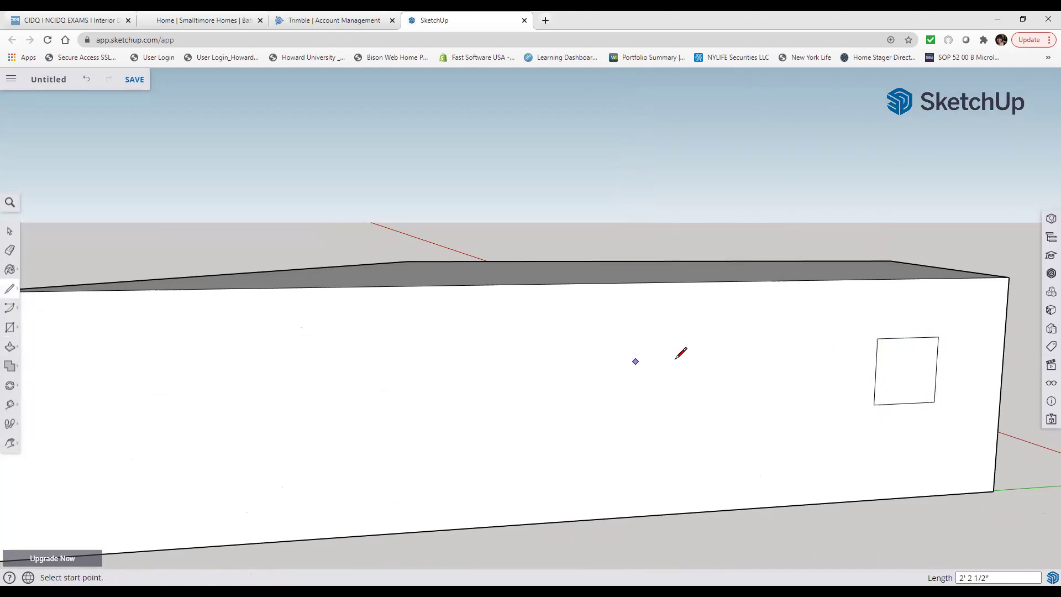
- Outline a second square window in the middle of the wall
click(631, 345)
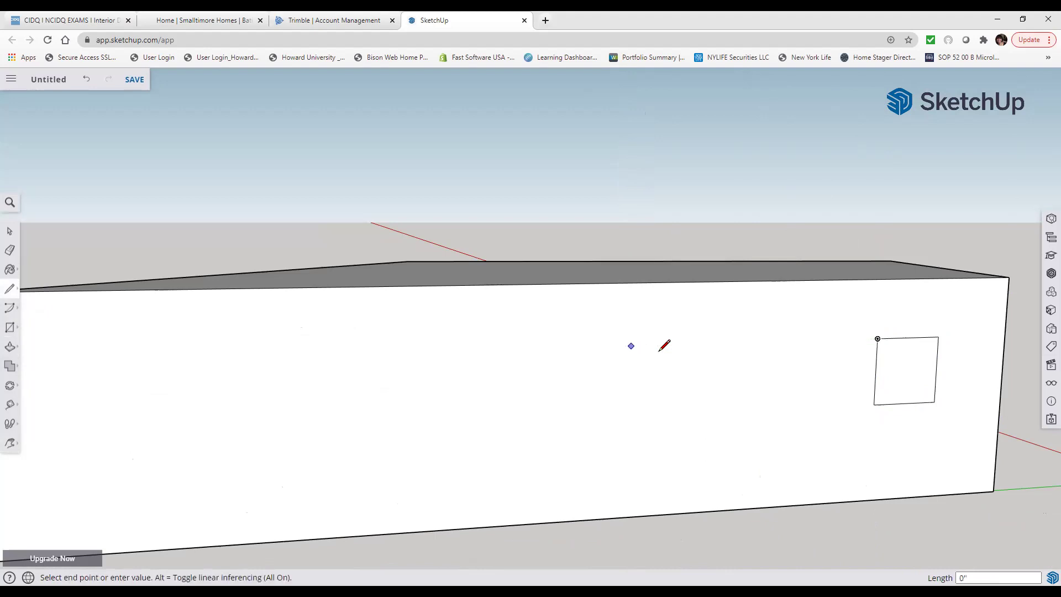
click(697, 344)
click(695, 413)
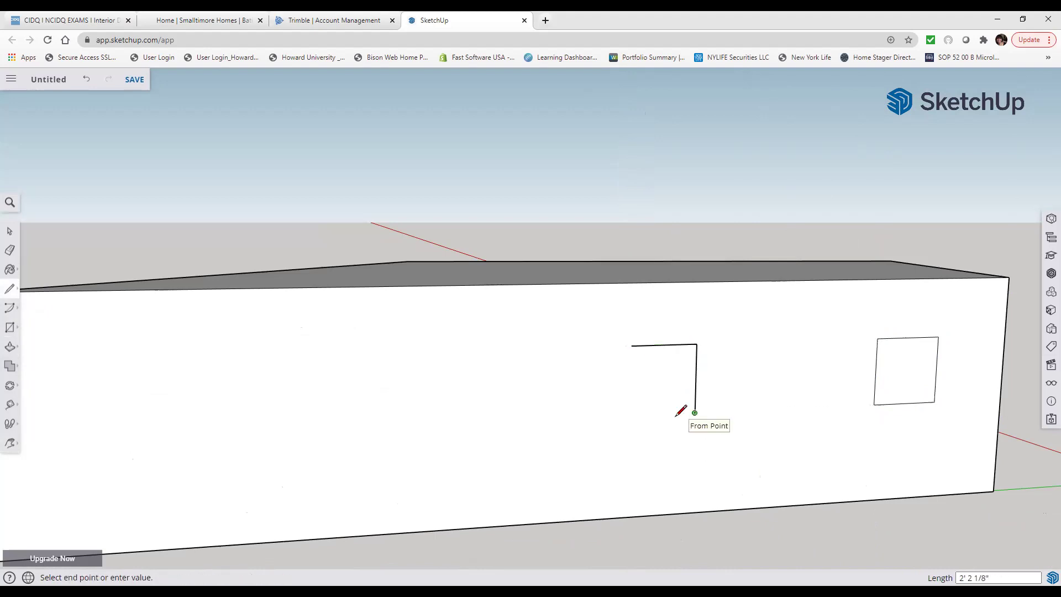
click(630, 415)
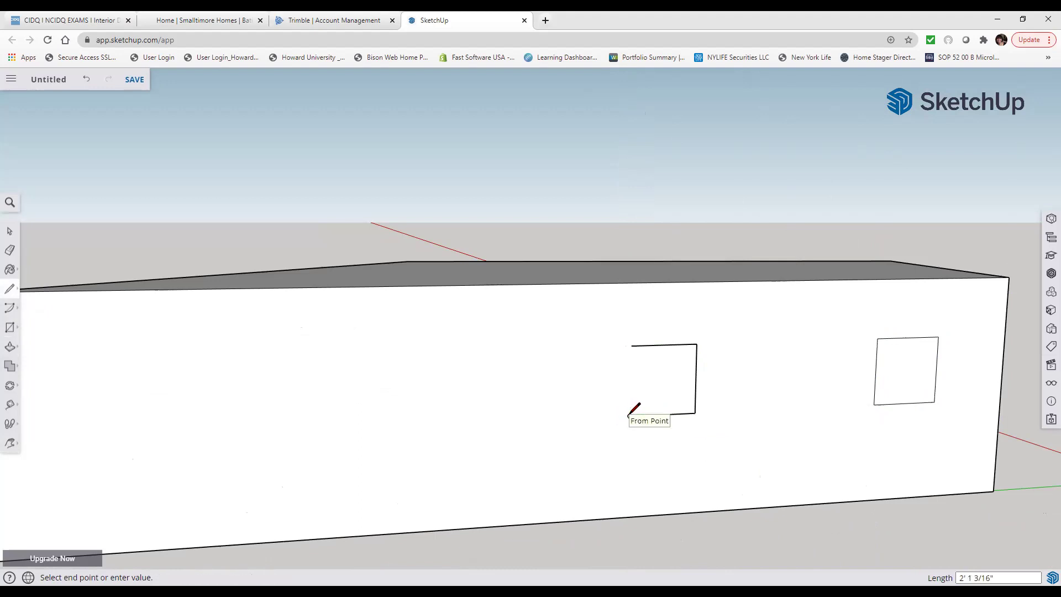
click(631, 345)
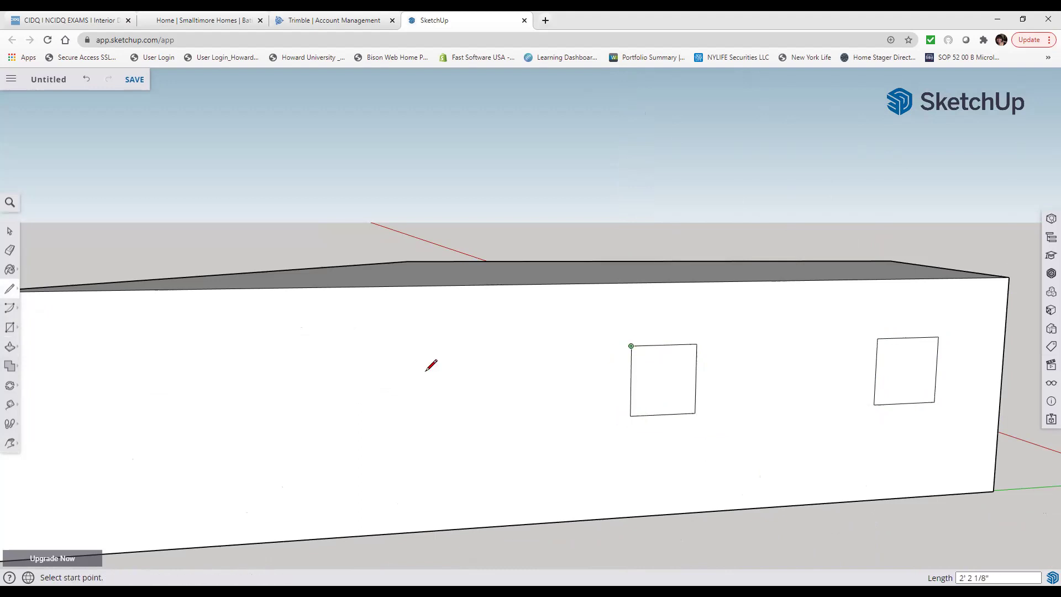
- Outline a long window rectangle on the left part of the wall
click(163, 357)
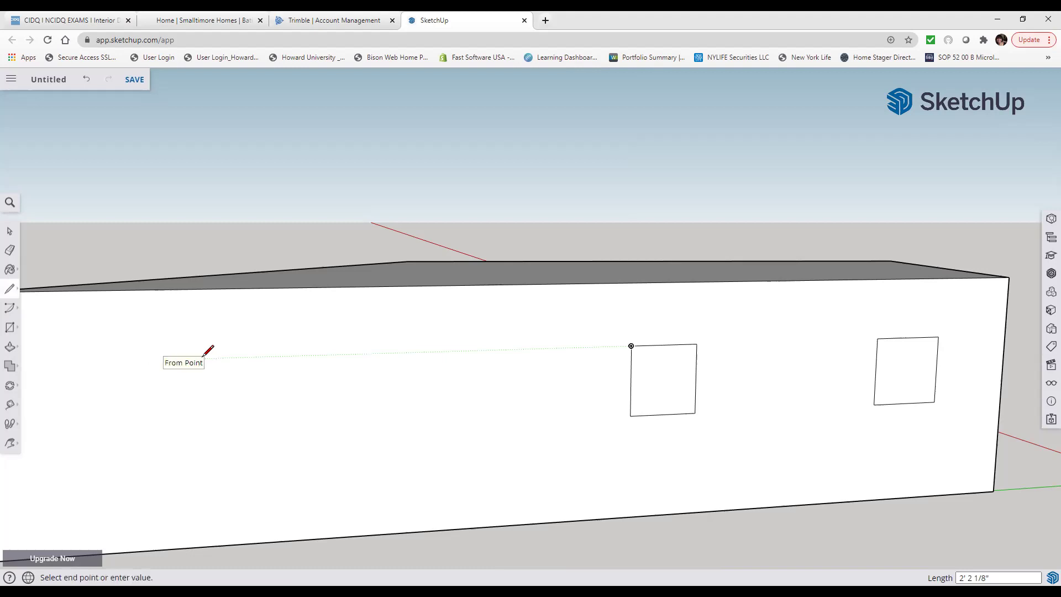
click(408, 353)
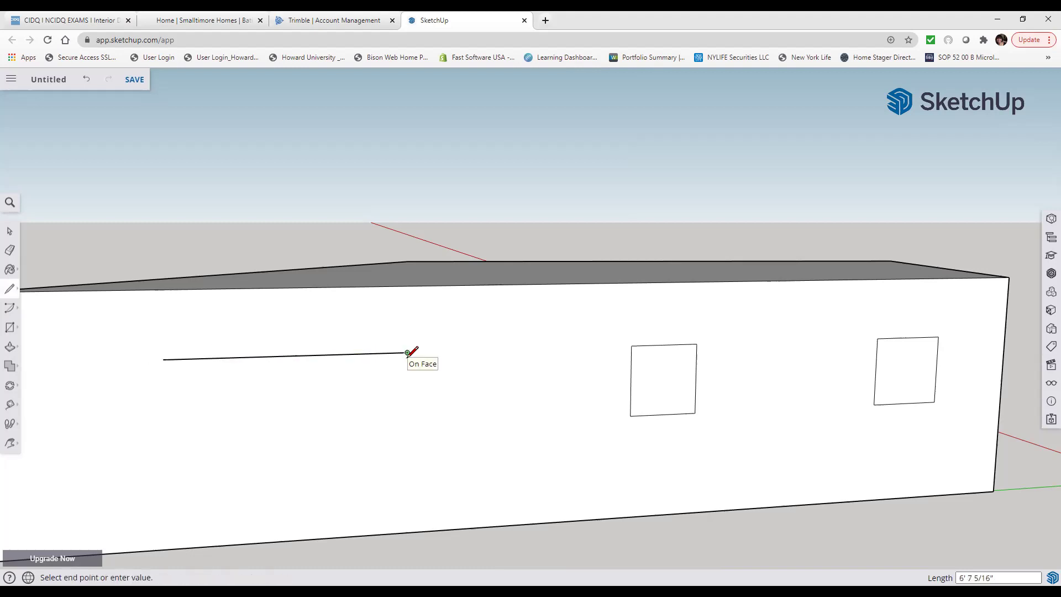
click(409, 426)
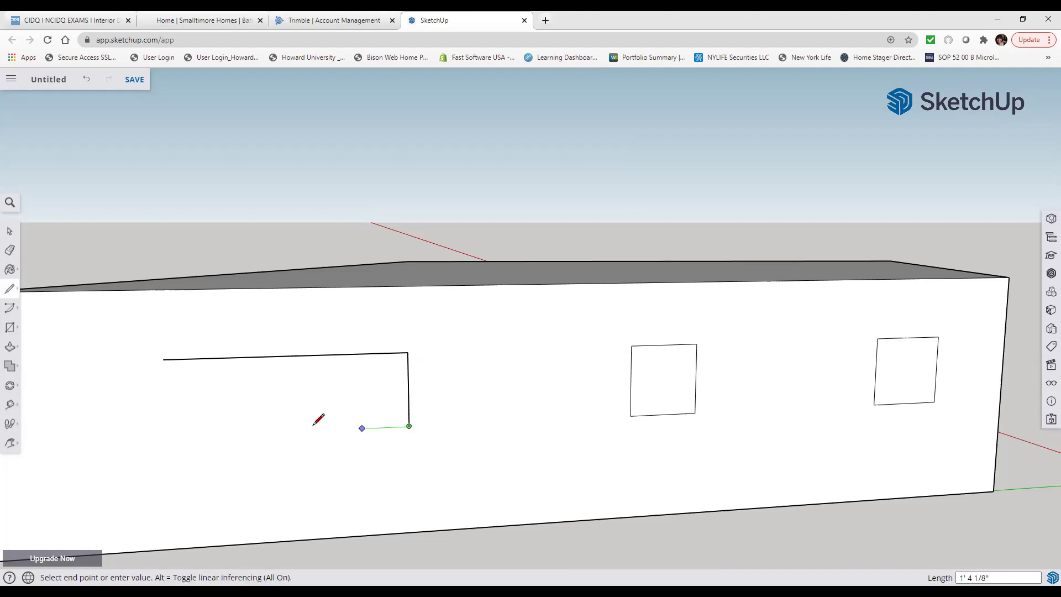
click(167, 437)
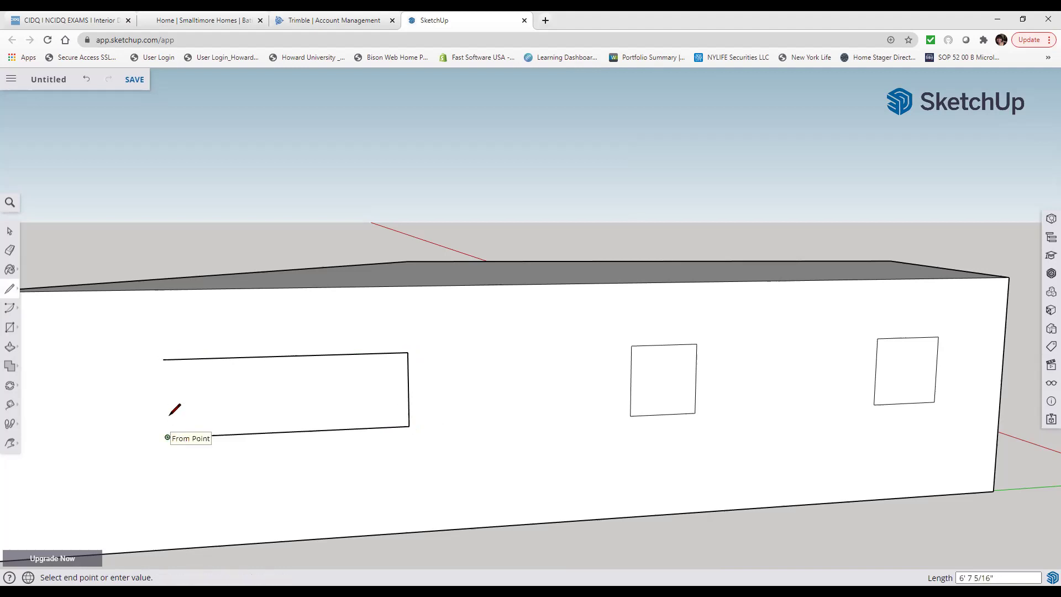
click(164, 359)
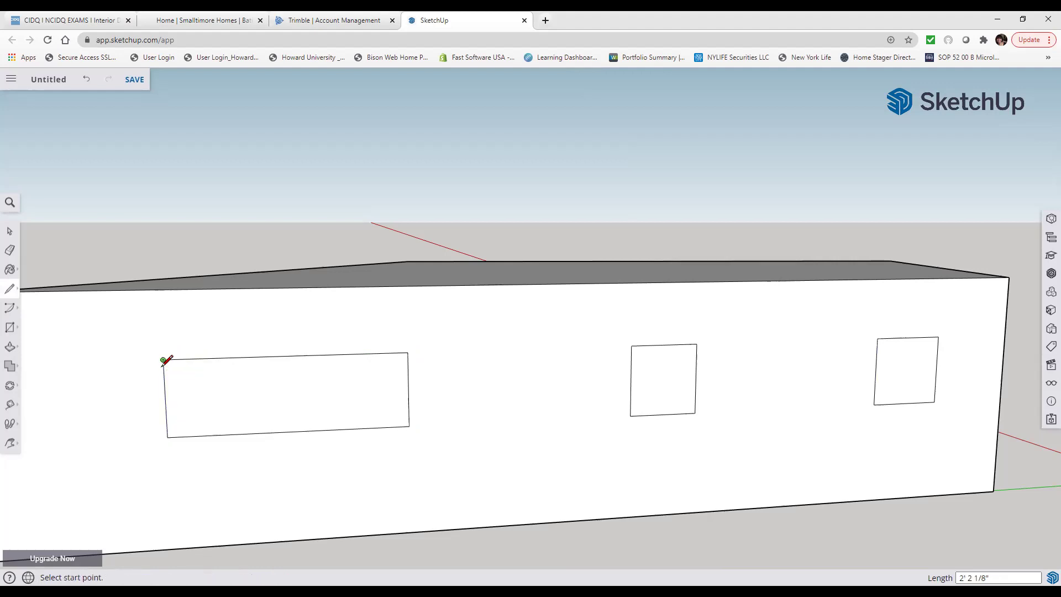
- Recess the long left window into the wall with Push/Pull, then pick the middle square window
click(10, 233)
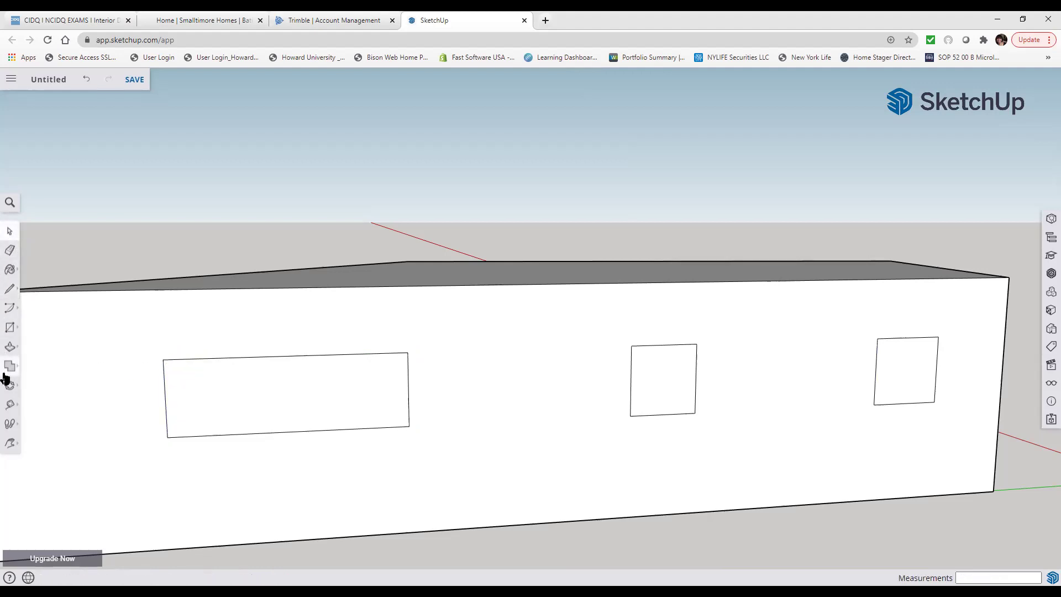
click(10, 346)
click(240, 420)
click(248, 414)
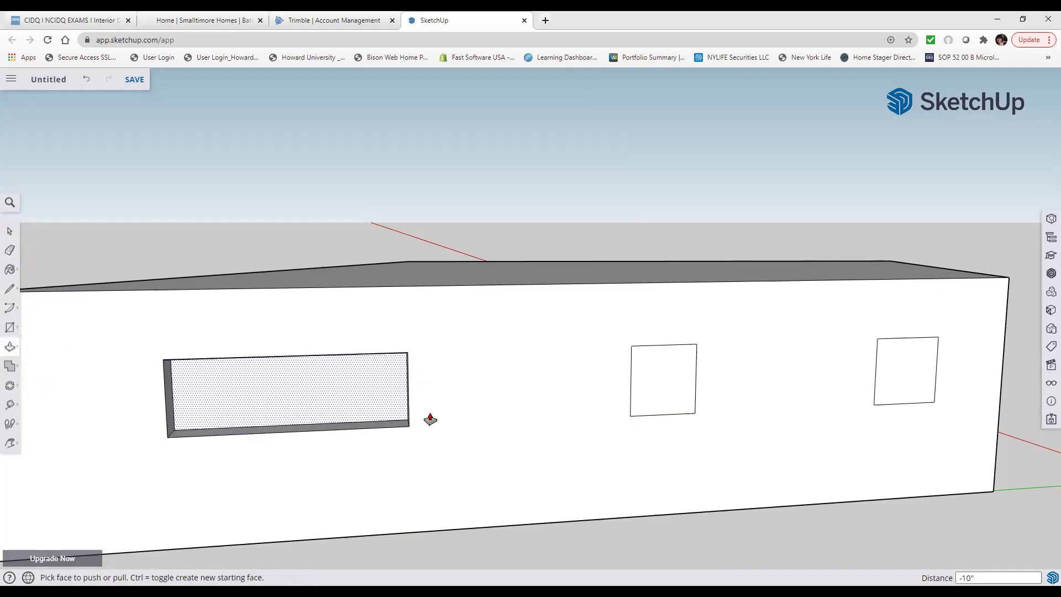
click(646, 401)
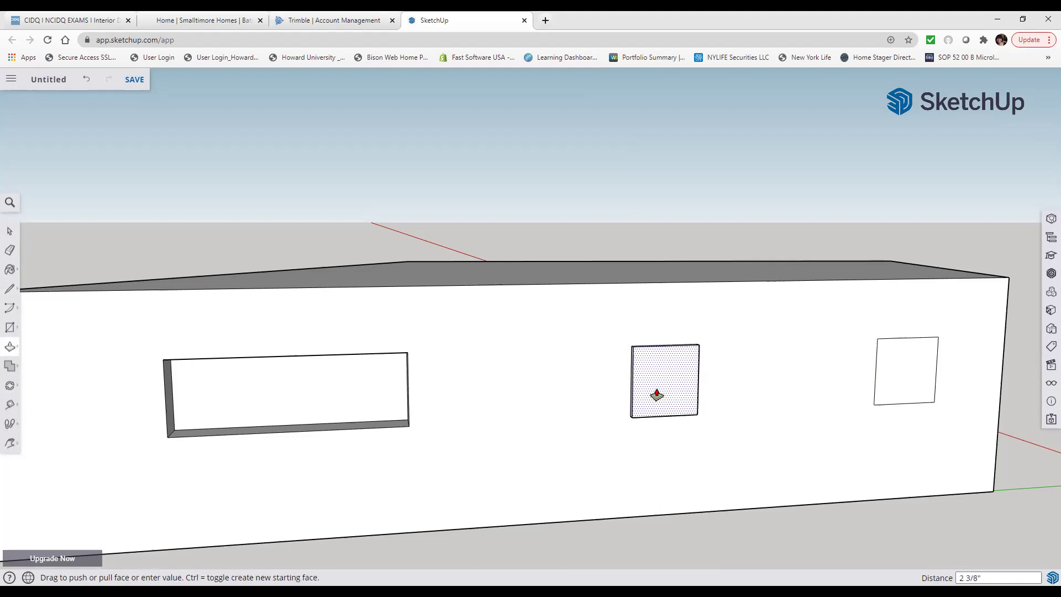
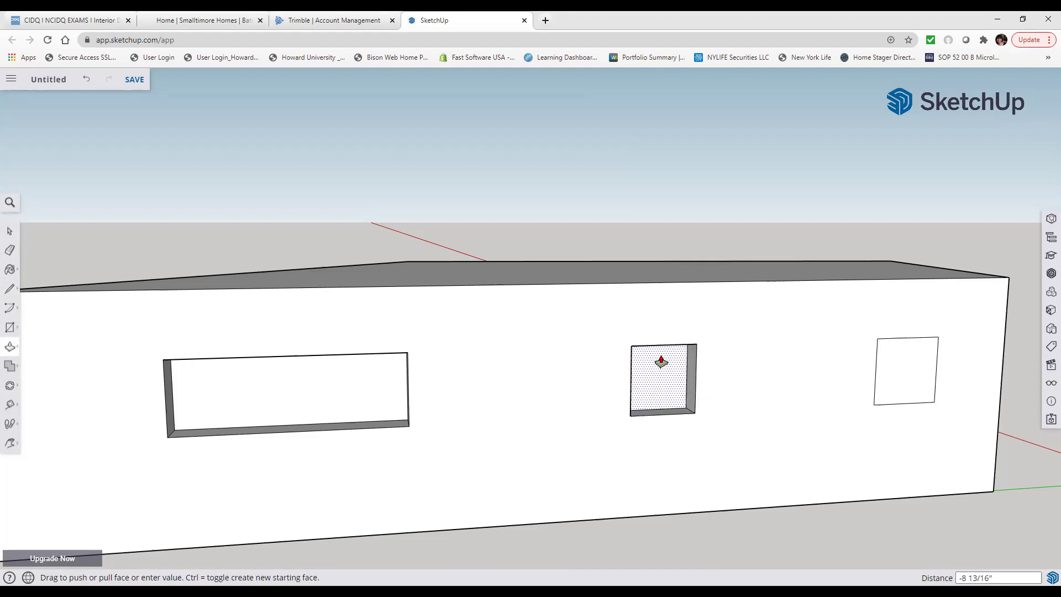
- Push/Pull the middle and right square windows to recess them into the long wall
click(663, 362)
click(890, 391)
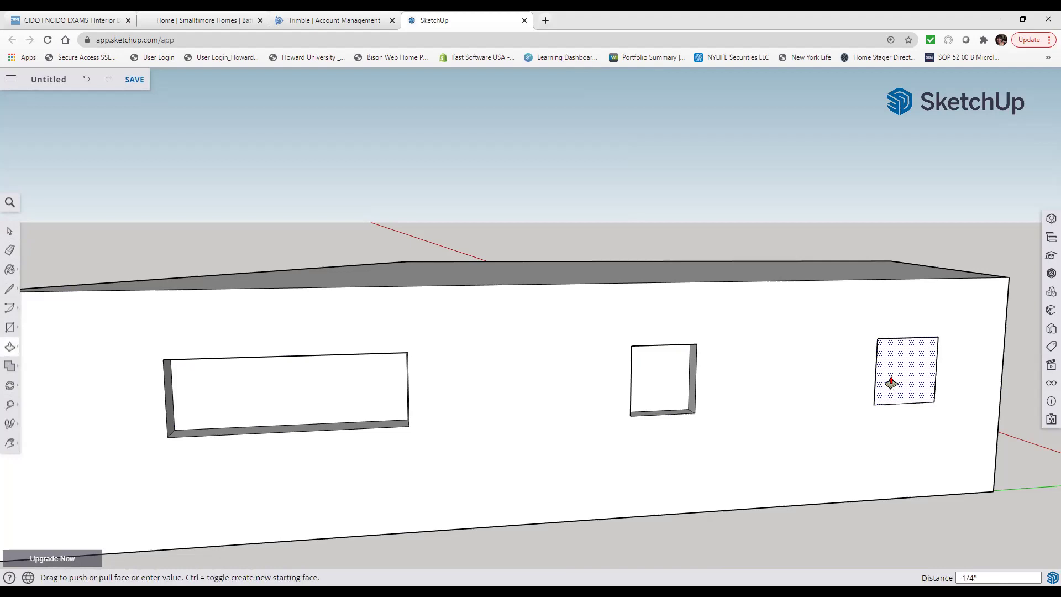
click(872, 389)
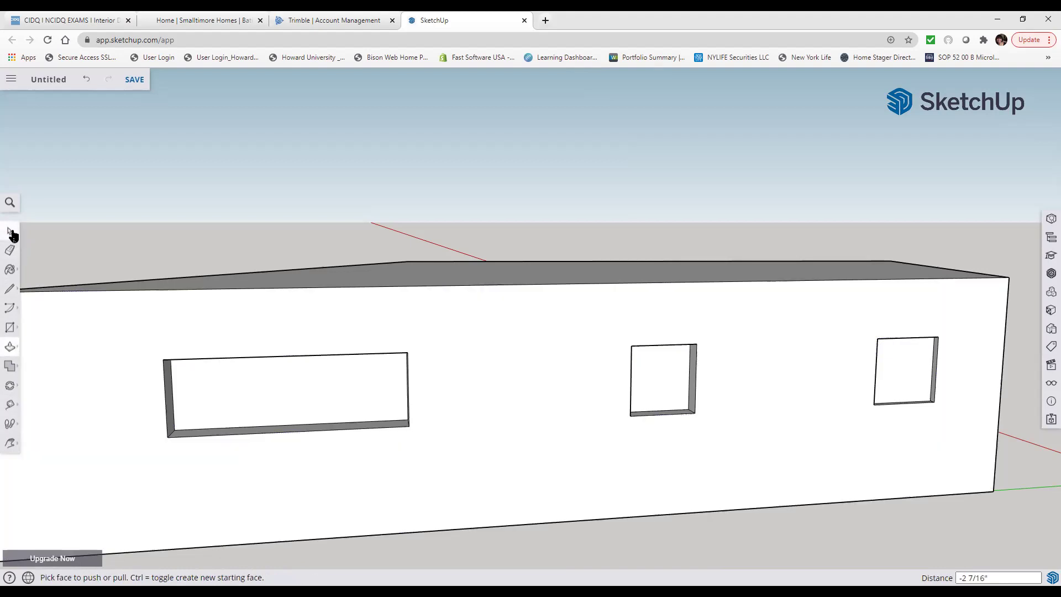
- Orbit the view around to a corner view showing the side wall and door
click(11, 444)
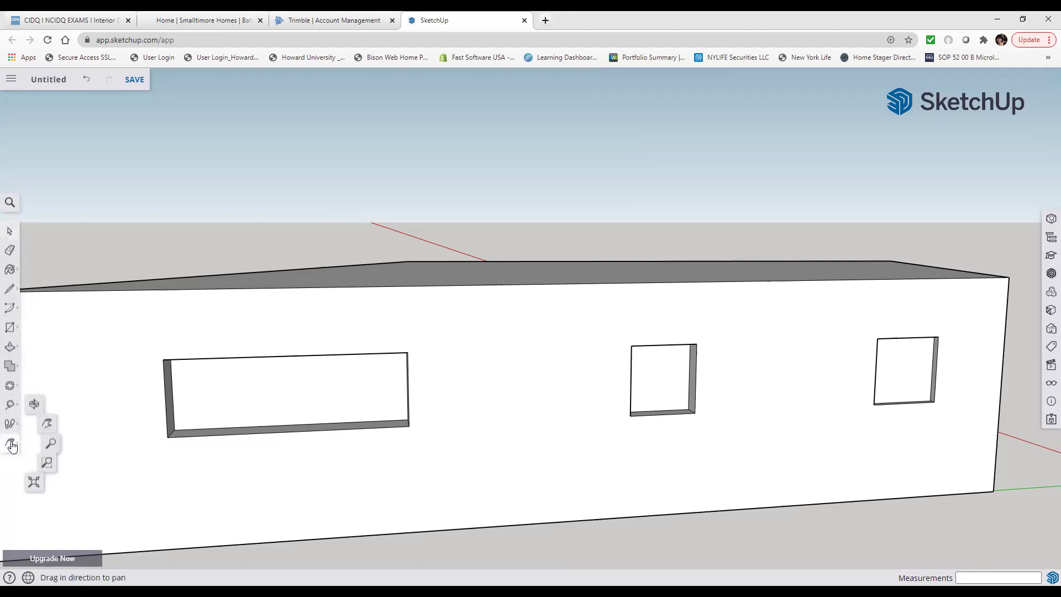
click(34, 403)
drag(538, 522, 325, 485)
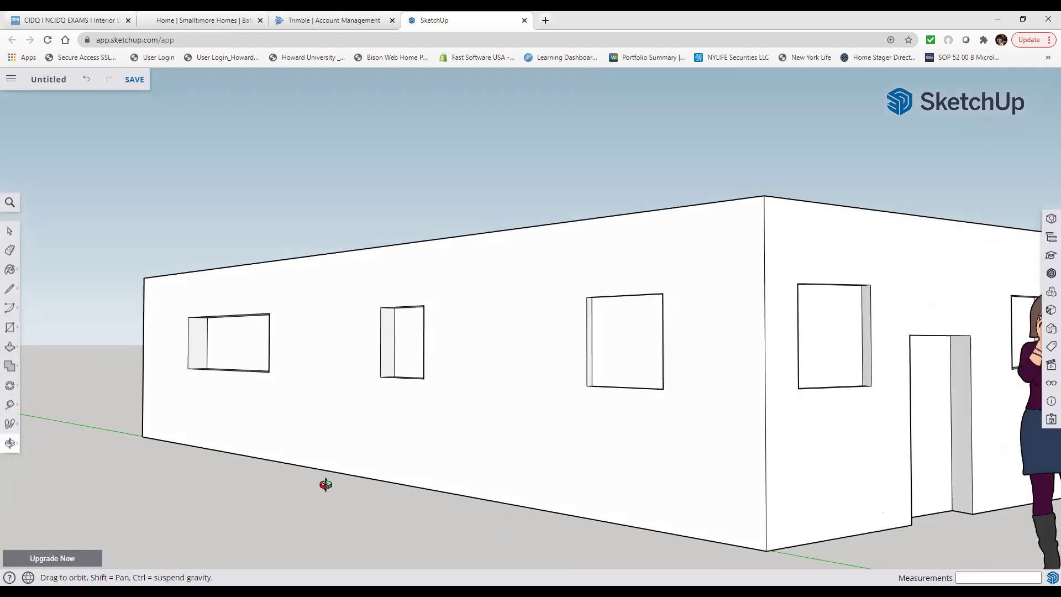
drag(635, 497, 456, 488)
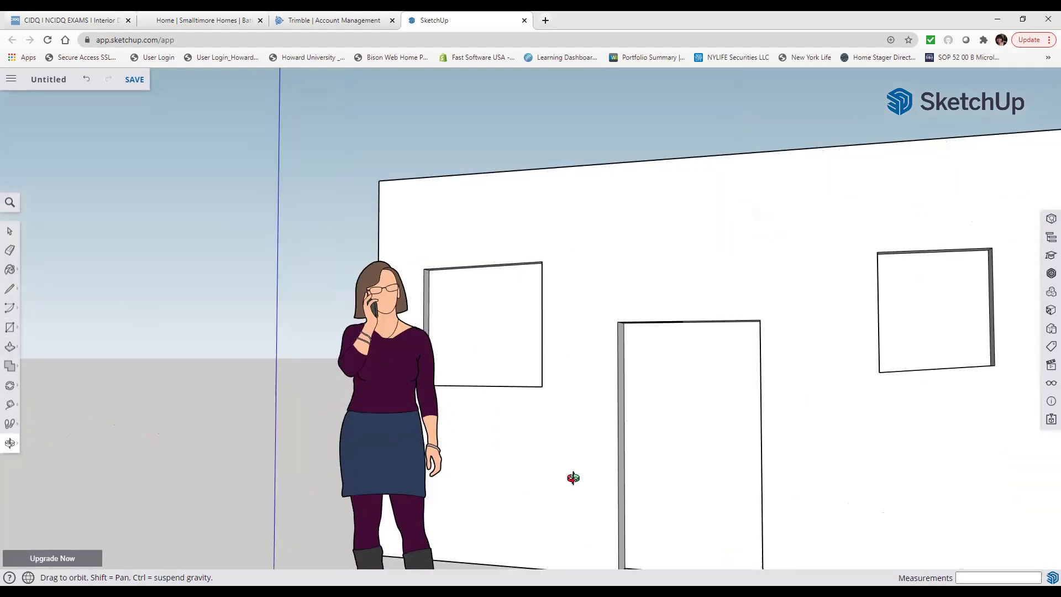
scroll(575, 475, down, 4)
drag(703, 482, 550, 509)
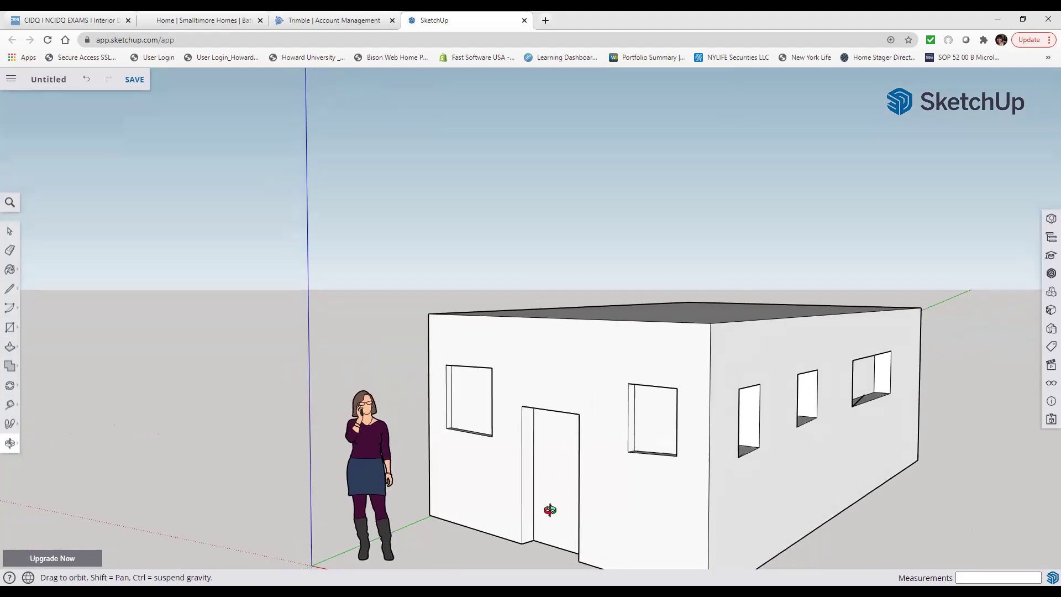
click(10, 231)
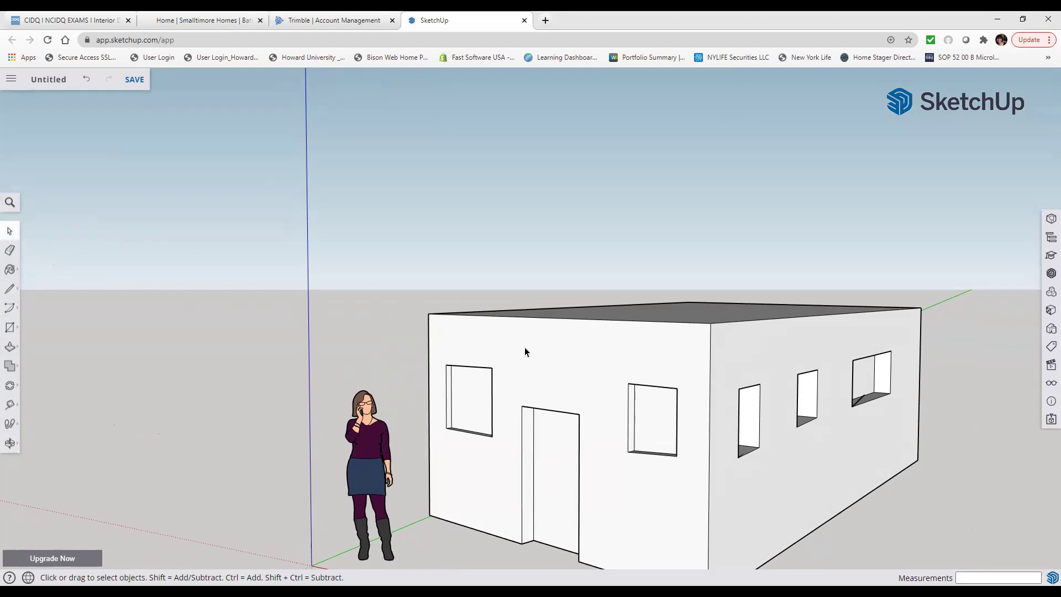
- Open the Materials library, expand the Wood category and load a wood swatch for painting
click(1050, 311)
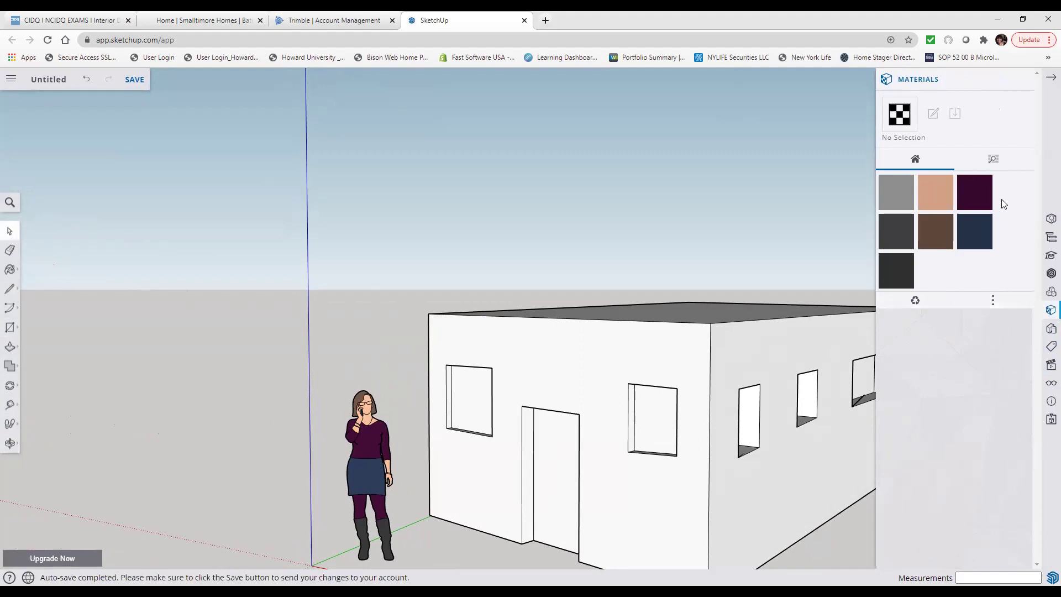
click(1001, 162)
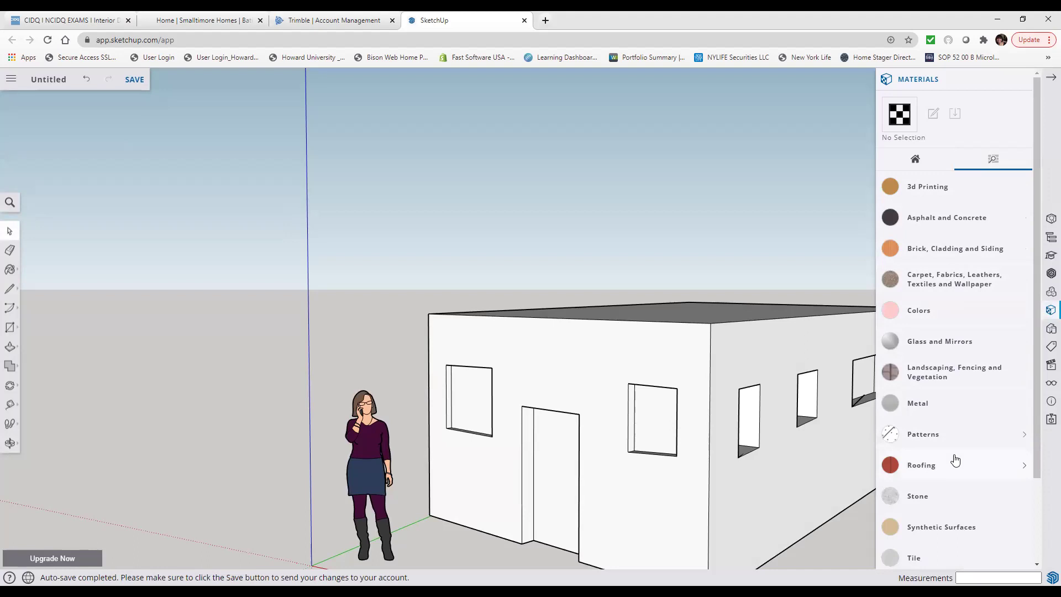
scroll(955, 459, down, 3)
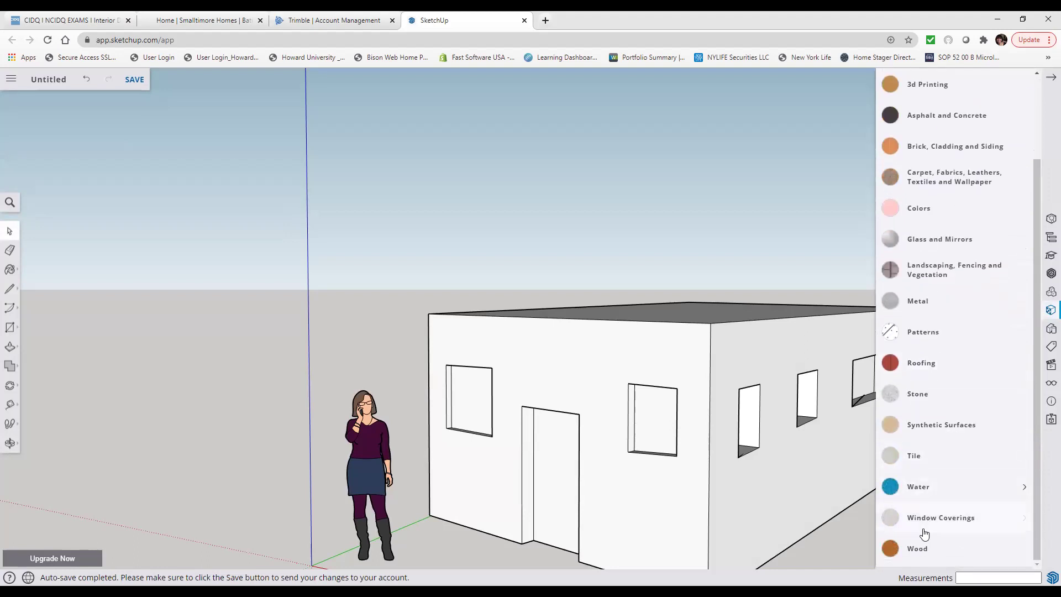
click(918, 550)
scroll(928, 539, down, 3)
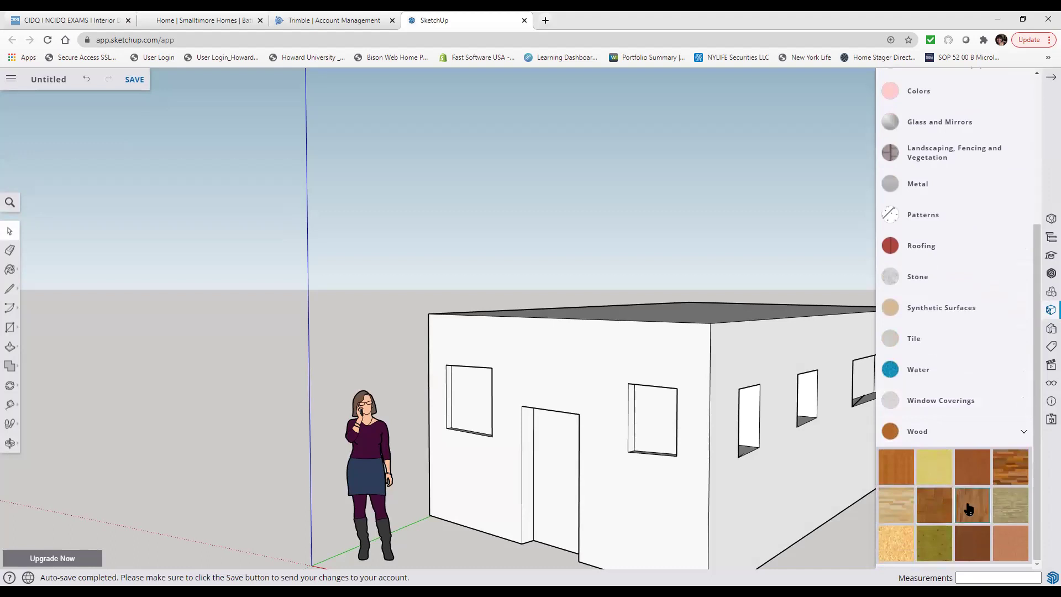
click(968, 508)
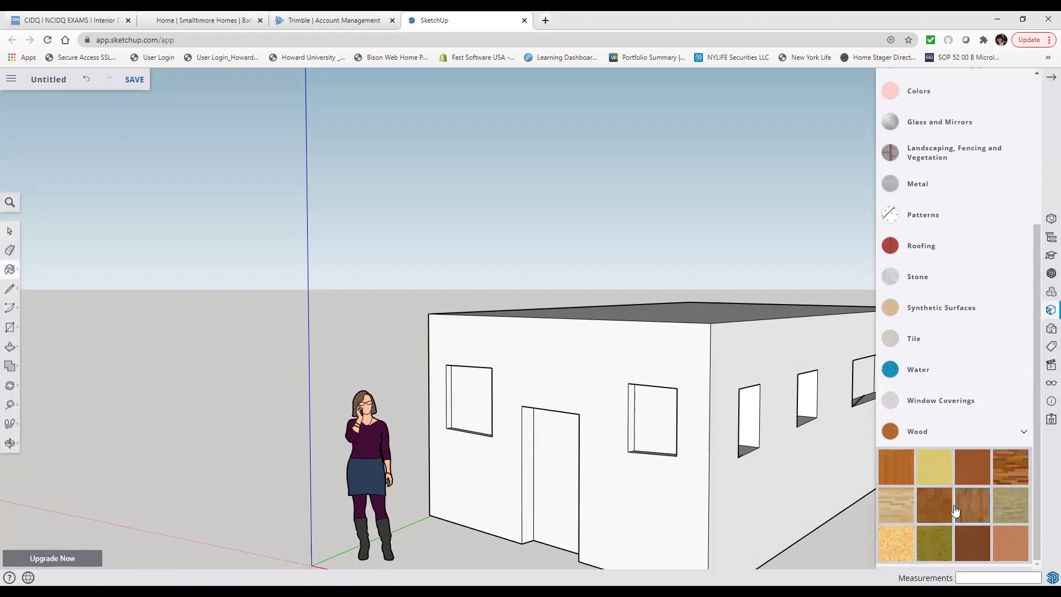
- Paint the front wall and the right side wall with the wood texture
click(678, 486)
click(755, 487)
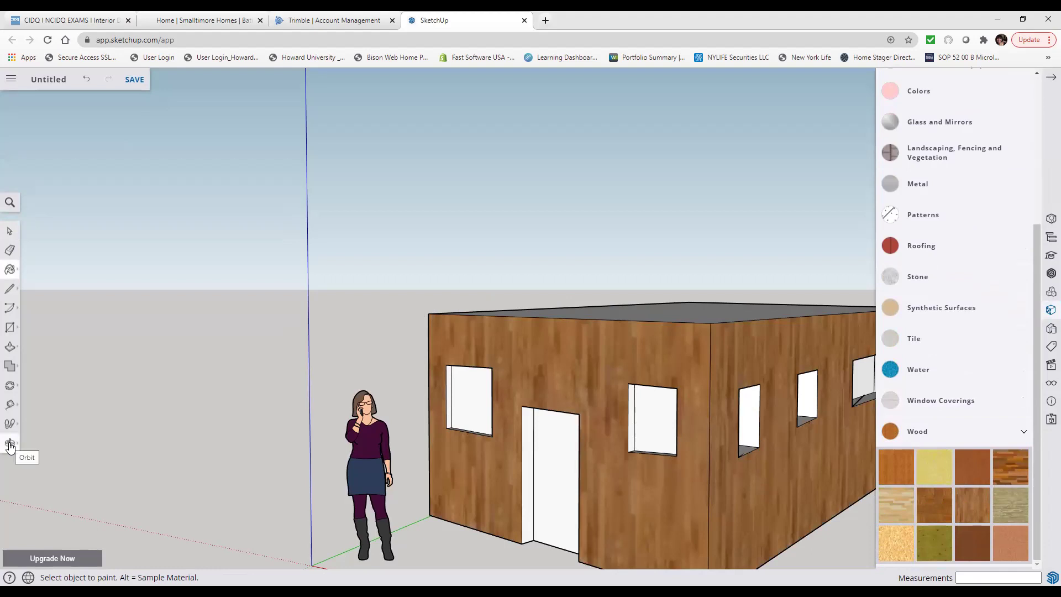
click(8, 232)
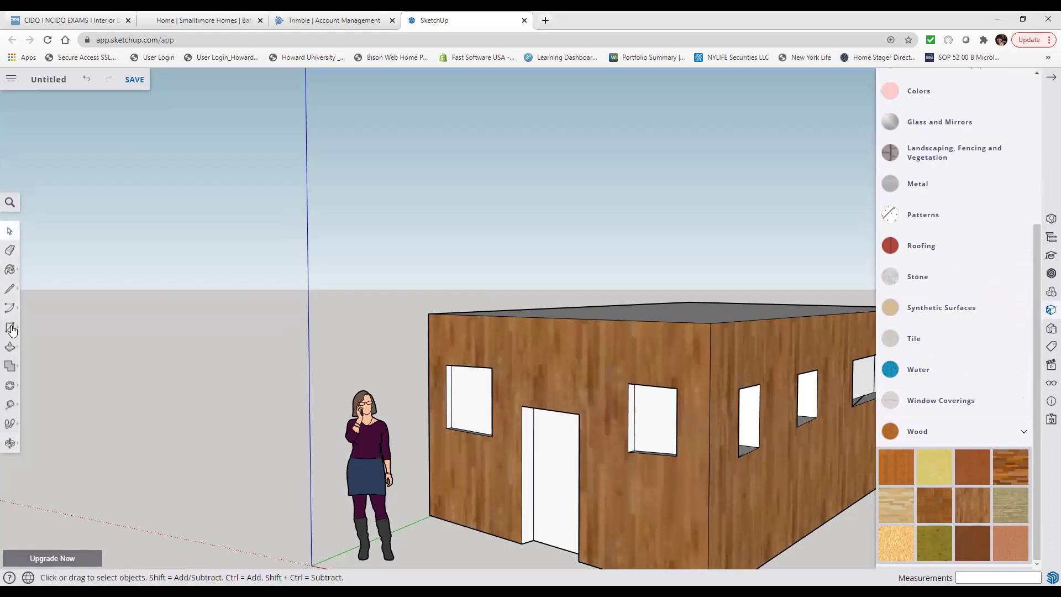
- Orbit to the long windowed side and paint that wall with the same wood texture
click(10, 443)
drag(484, 474, 824, 511)
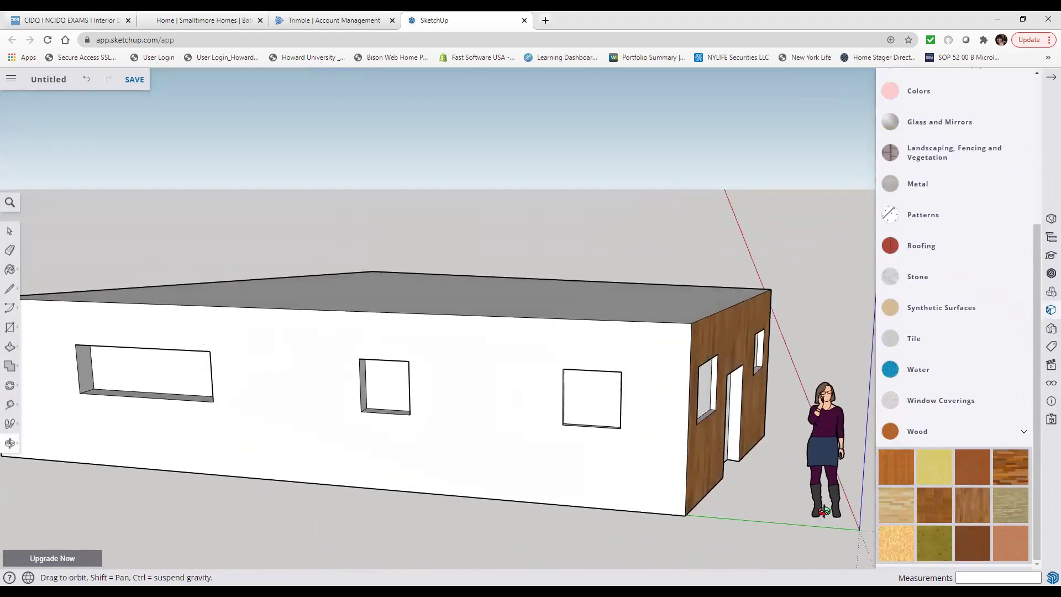
click(9, 231)
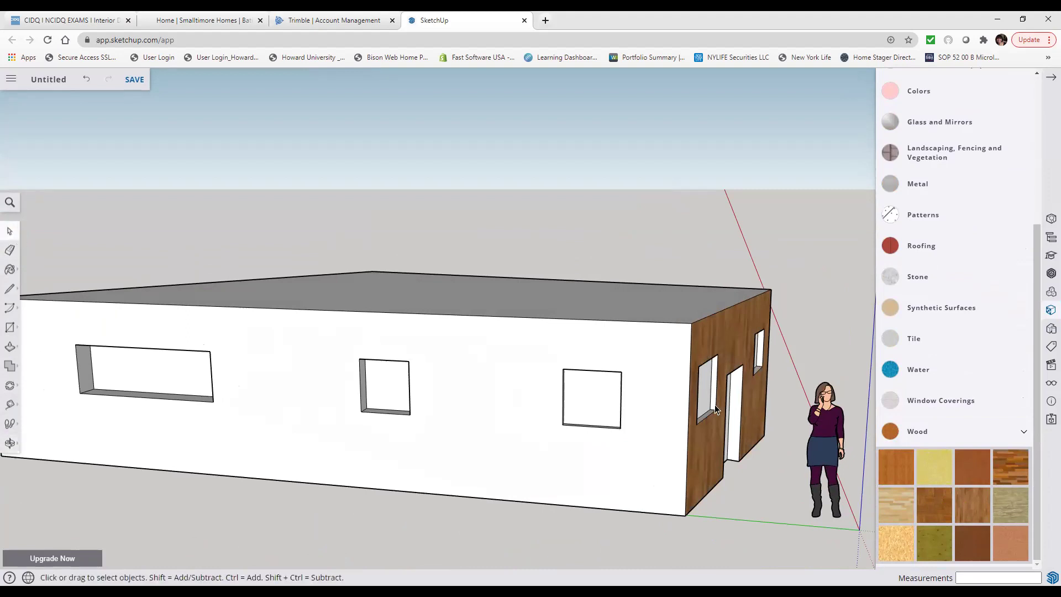
click(970, 508)
click(508, 418)
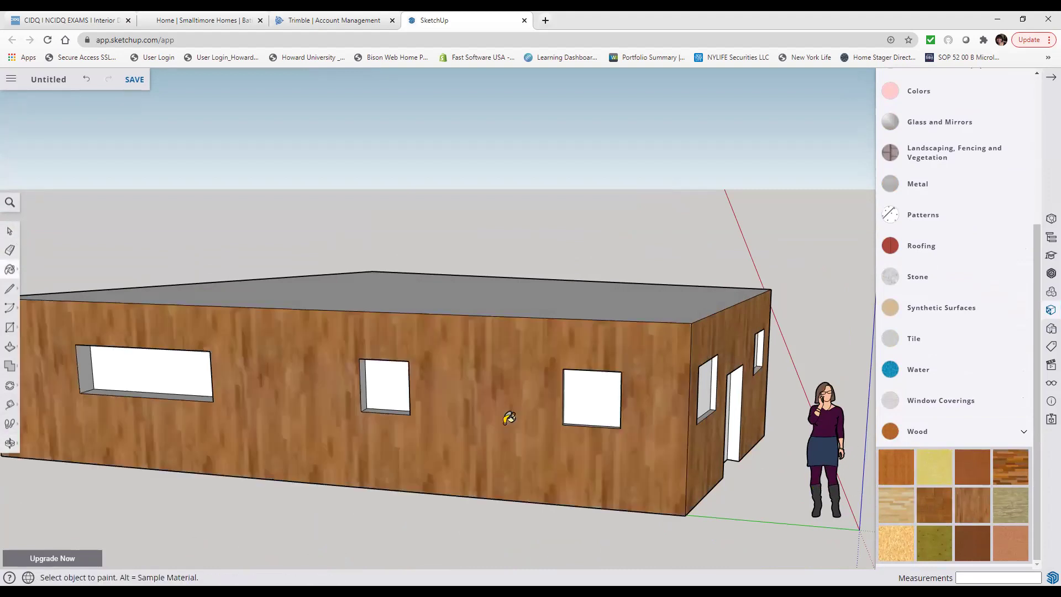
click(5, 231)
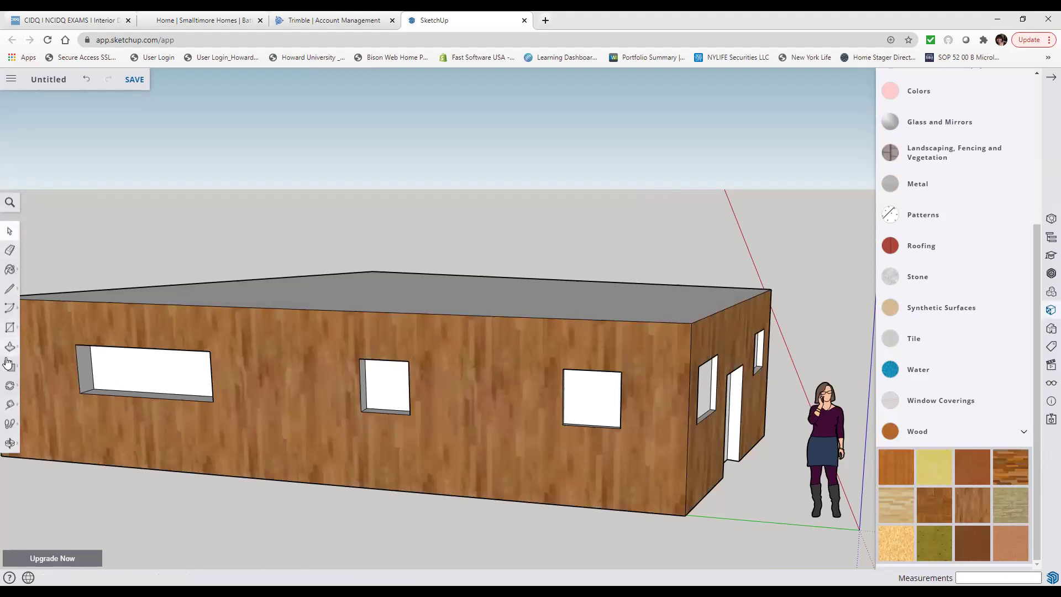
click(10, 443)
- Pan to the remaining white wall and paint it with the wood texture
drag(131, 443, 565, 483)
drag(474, 493, 509, 457)
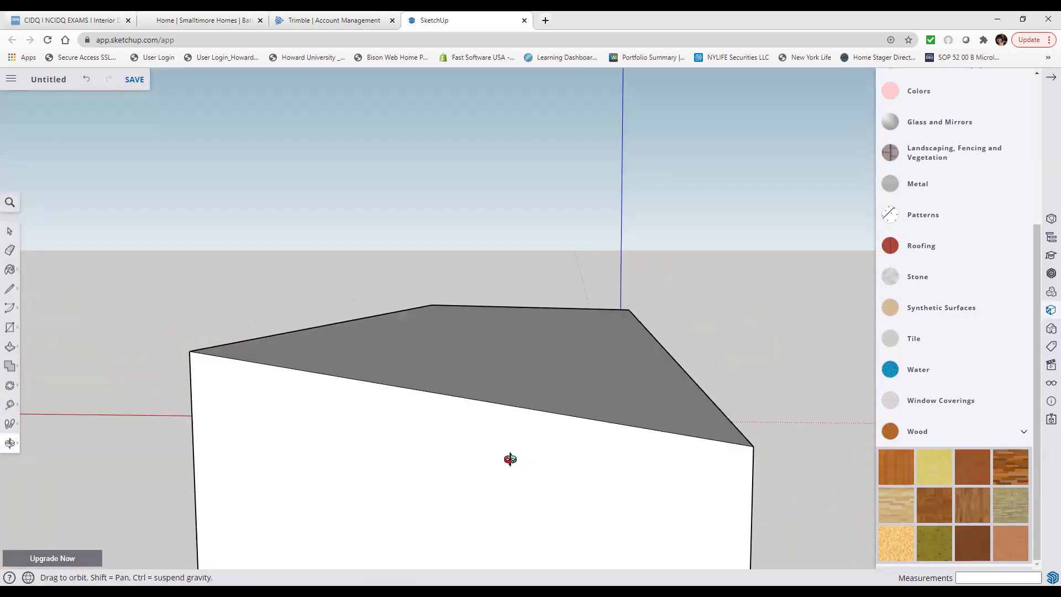
click(11, 447)
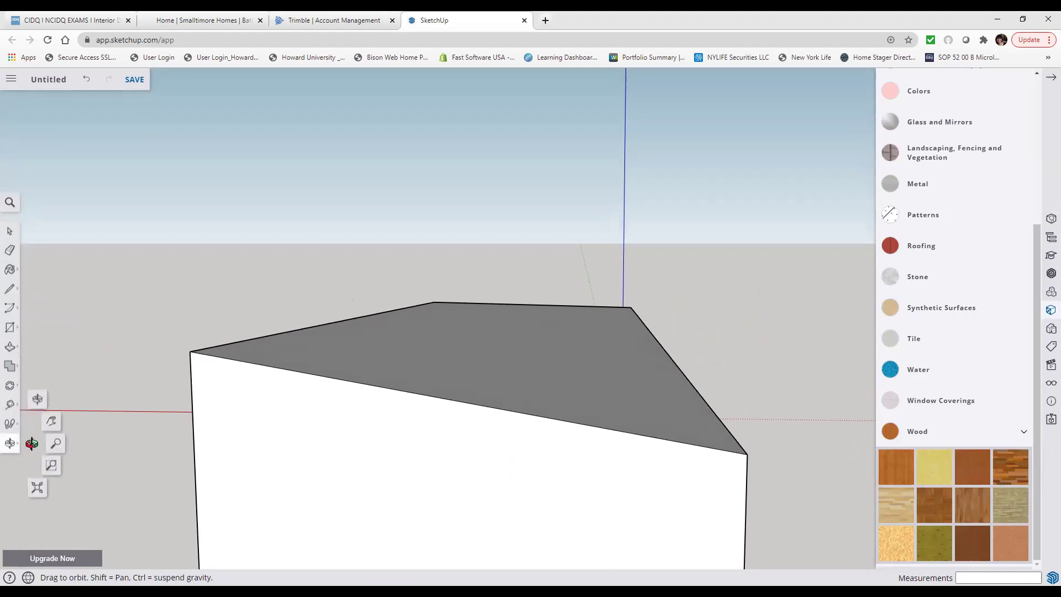
click(52, 431)
drag(304, 505, 360, 284)
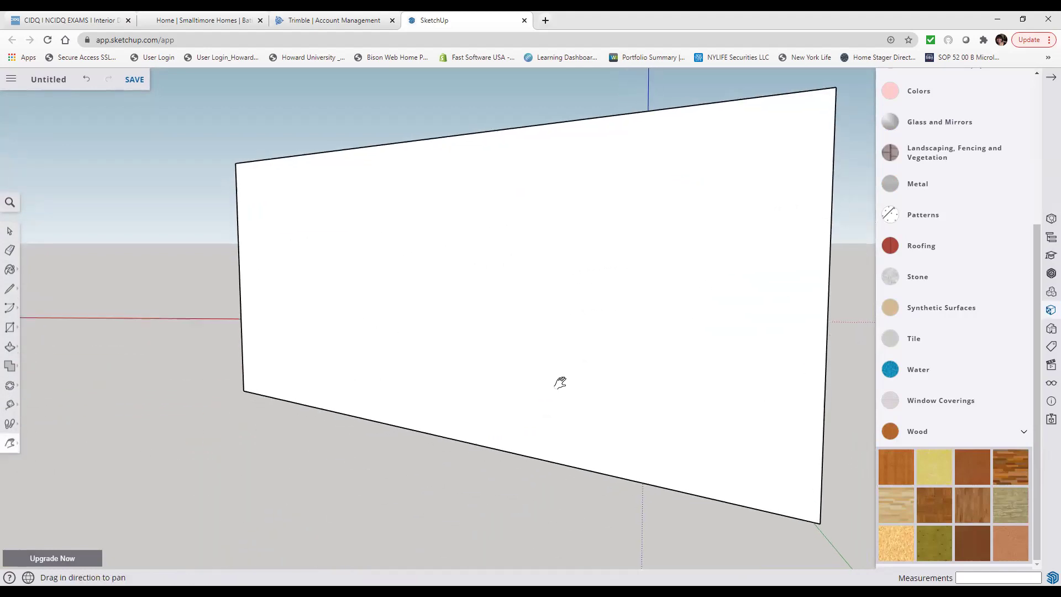
click(964, 504)
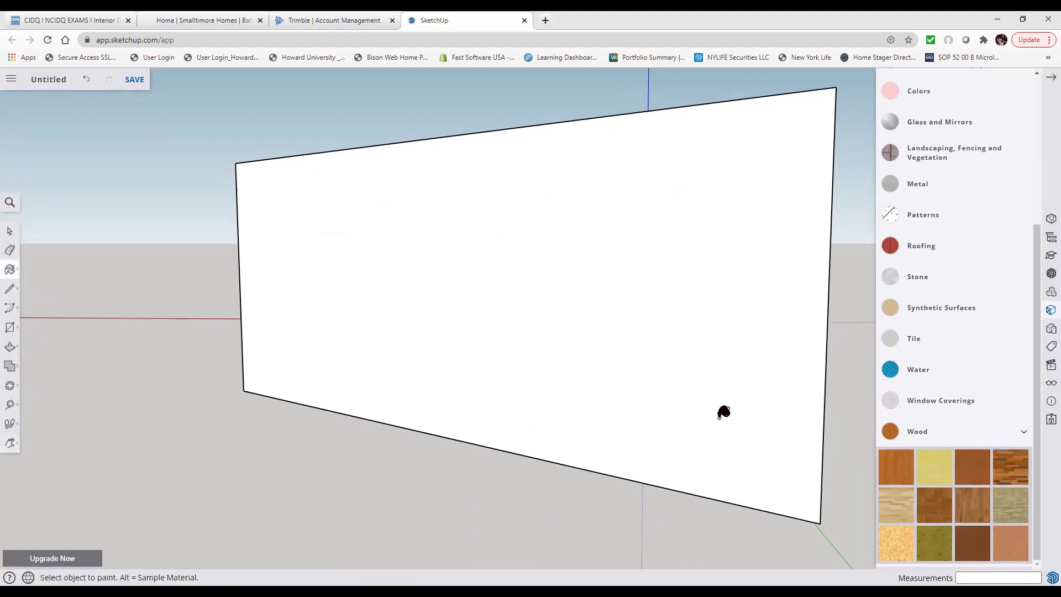
click(717, 412)
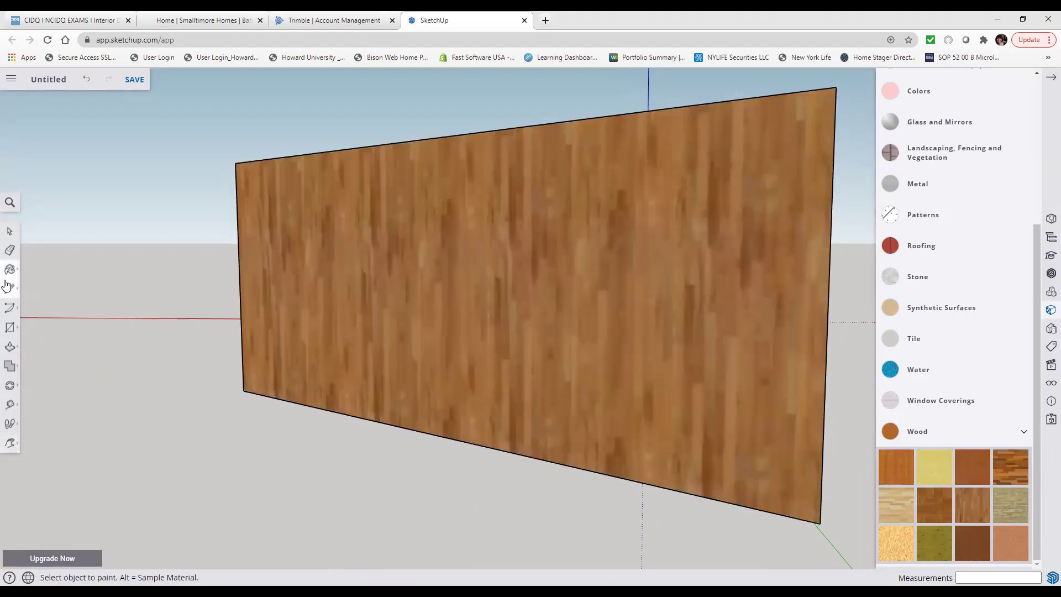
click(10, 230)
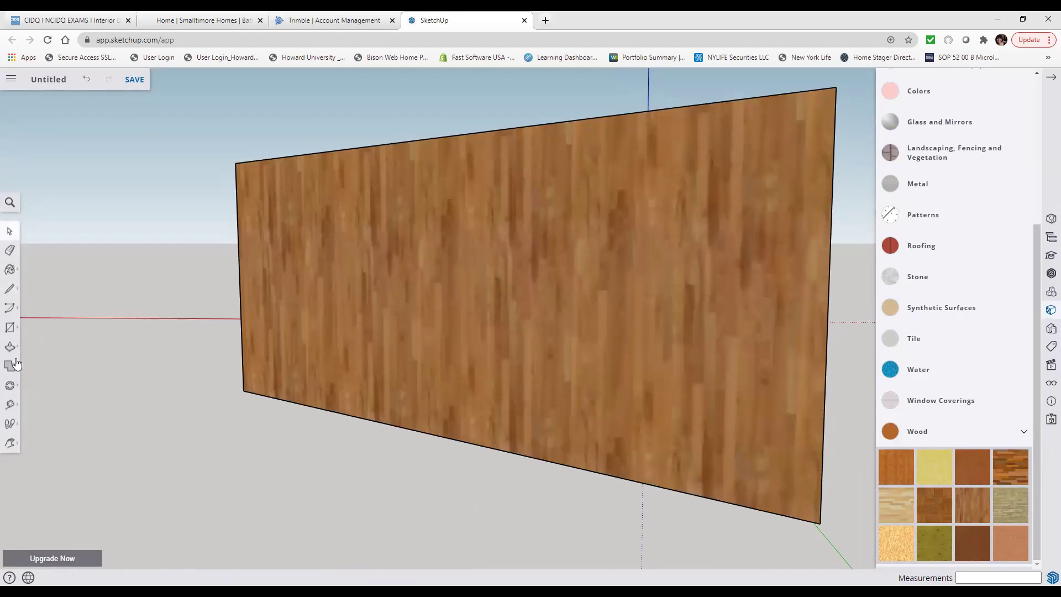
- Pan and orbit past the windowed wall back to the door end of the house
click(9, 442)
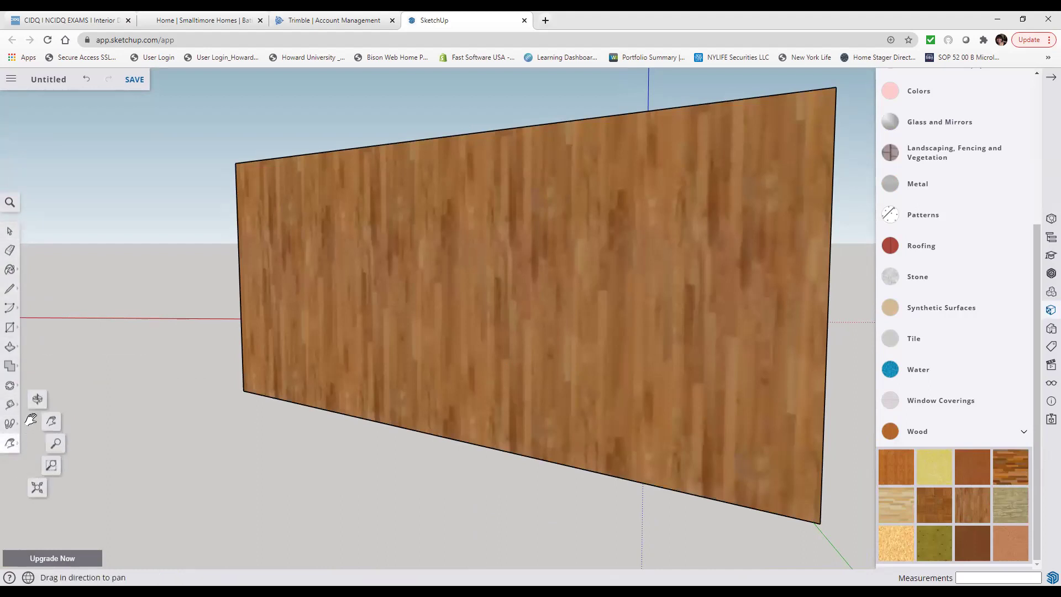
drag(632, 423, 241, 434)
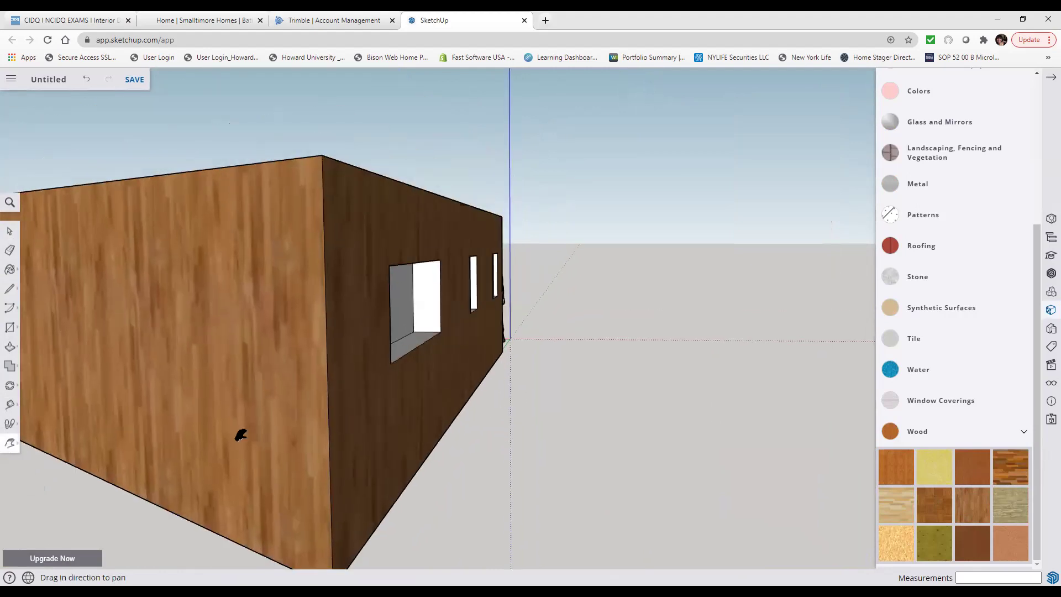
click(11, 449)
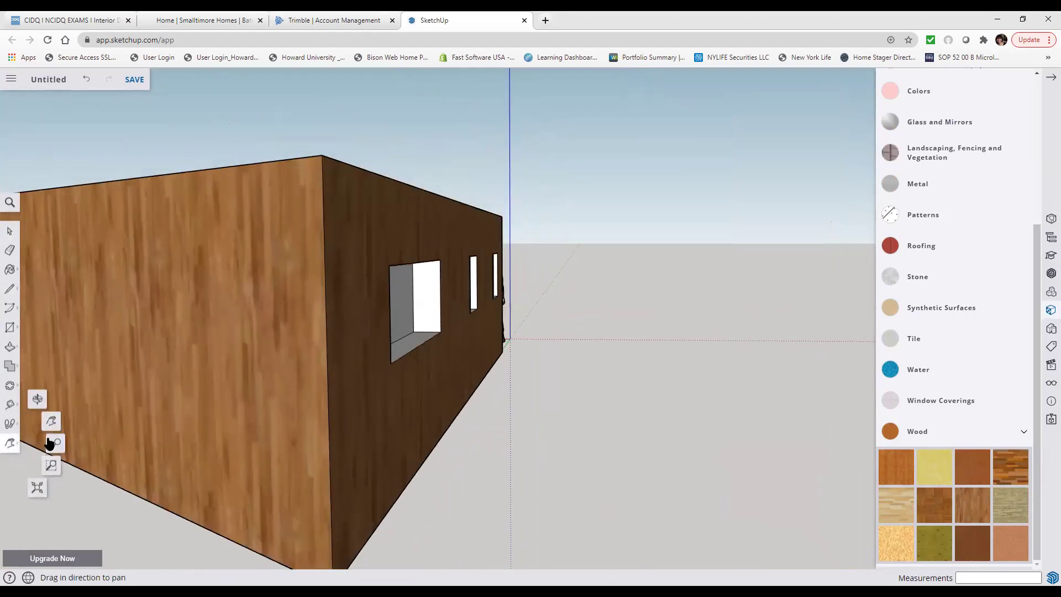
click(39, 400)
drag(486, 386, 338, 375)
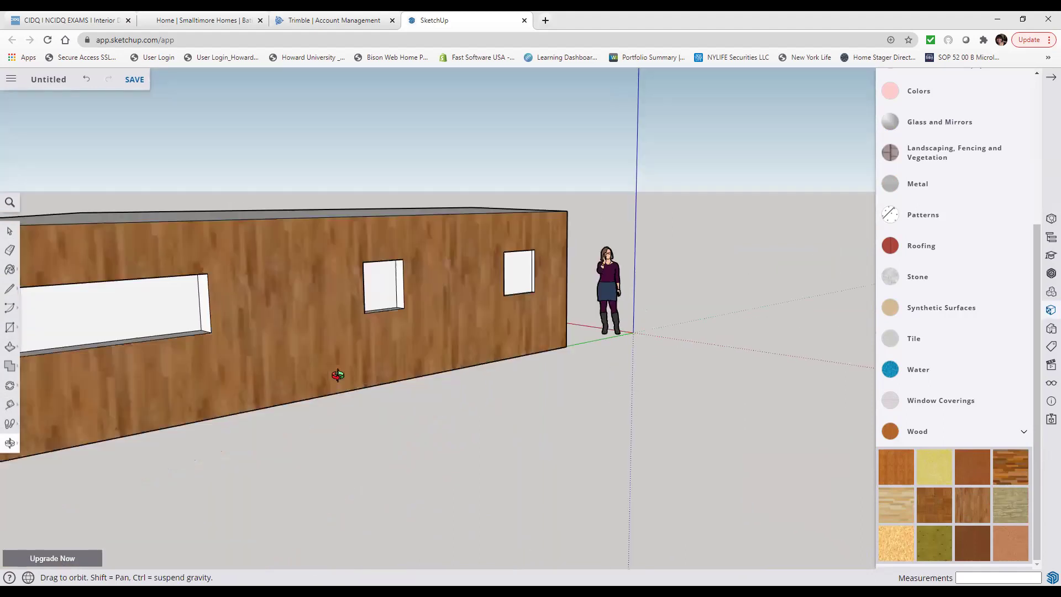
drag(543, 361, 293, 366)
drag(583, 335, 537, 319)
drag(610, 319, 459, 277)
scroll(511, 279, up, 3)
scroll(511, 279, up, 2)
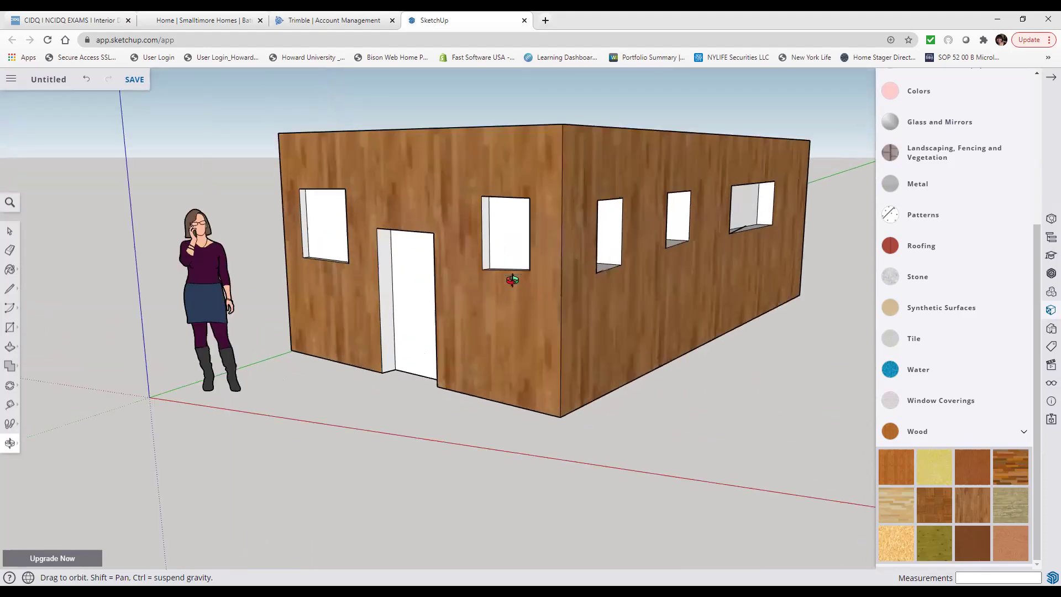
- Load a light grey Glass and Mirrors material and paint the side window's inner face
click(11, 232)
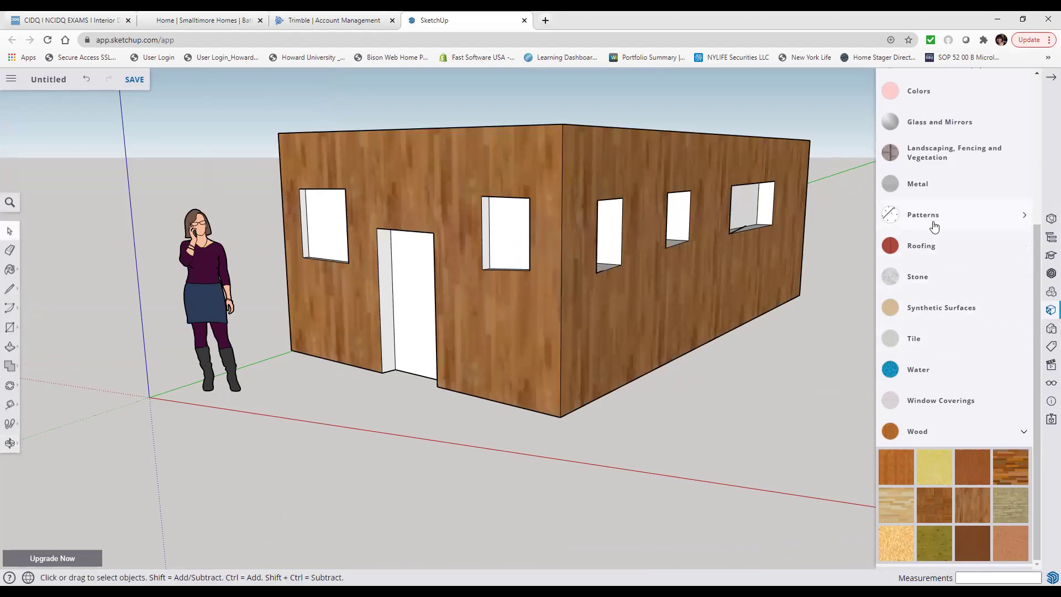
click(956, 131)
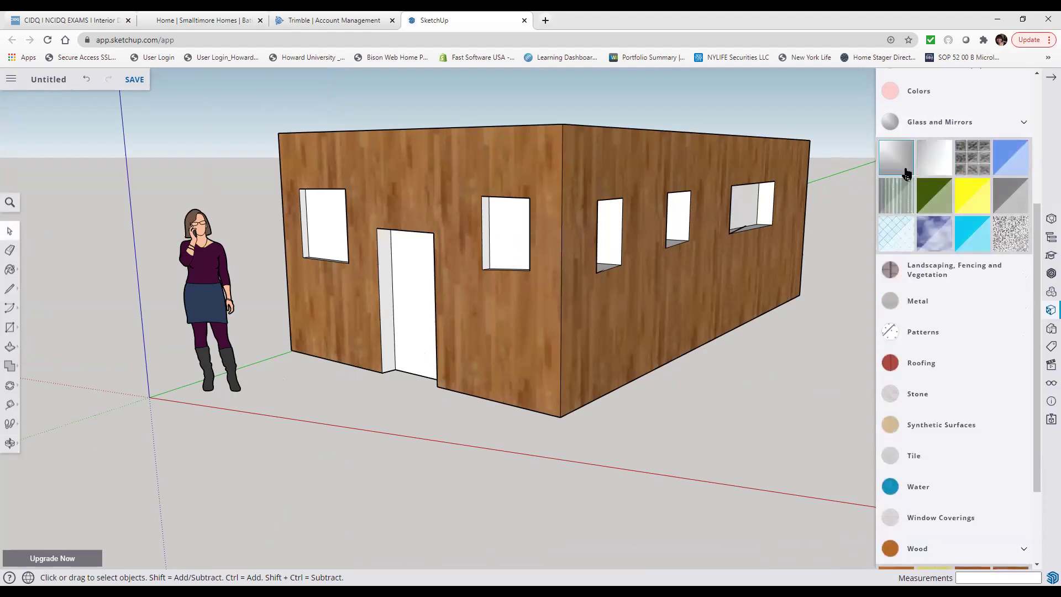
click(906, 174)
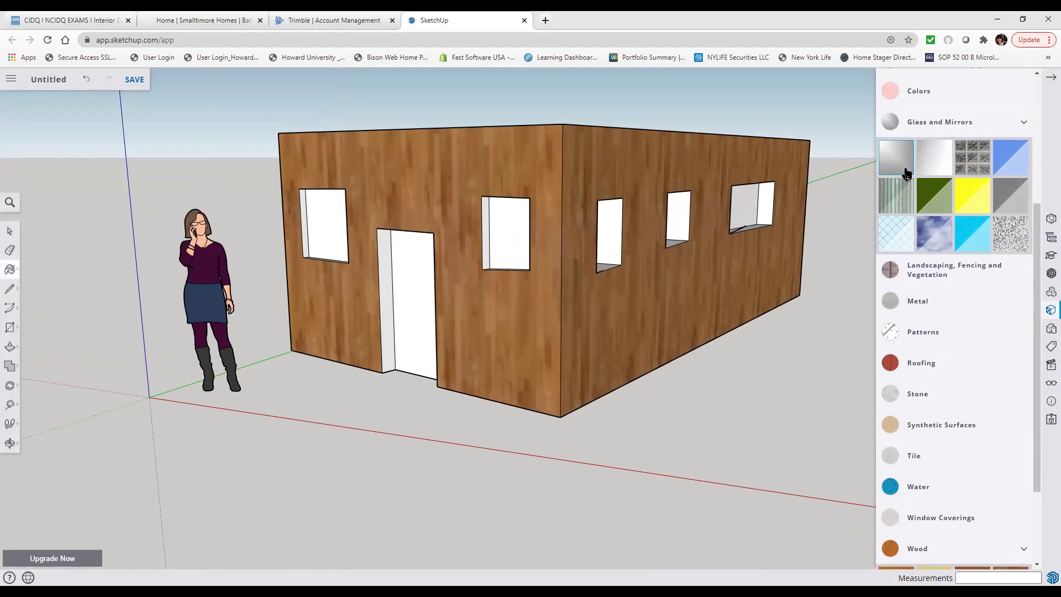
click(939, 172)
click(611, 229)
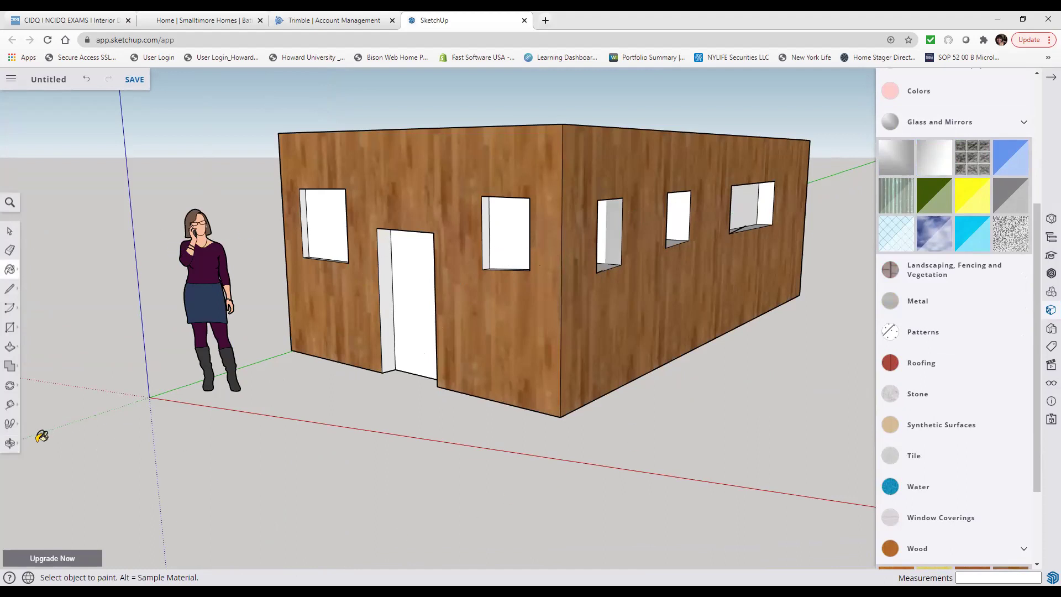
- Orbit to the long wall and glaze the middle and right windows' inner faces
click(10, 443)
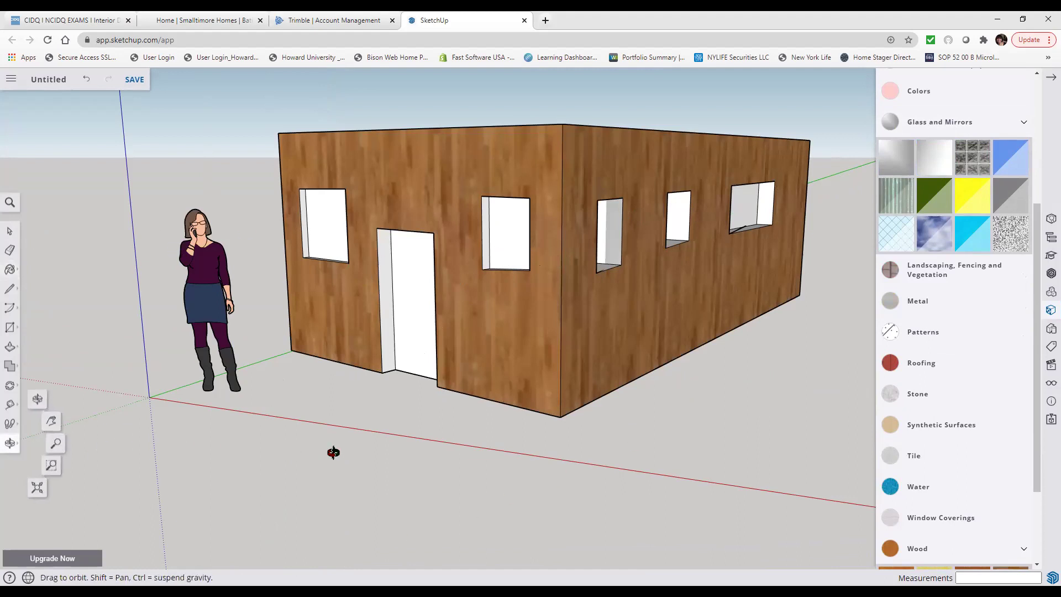
drag(497, 435, 297, 399)
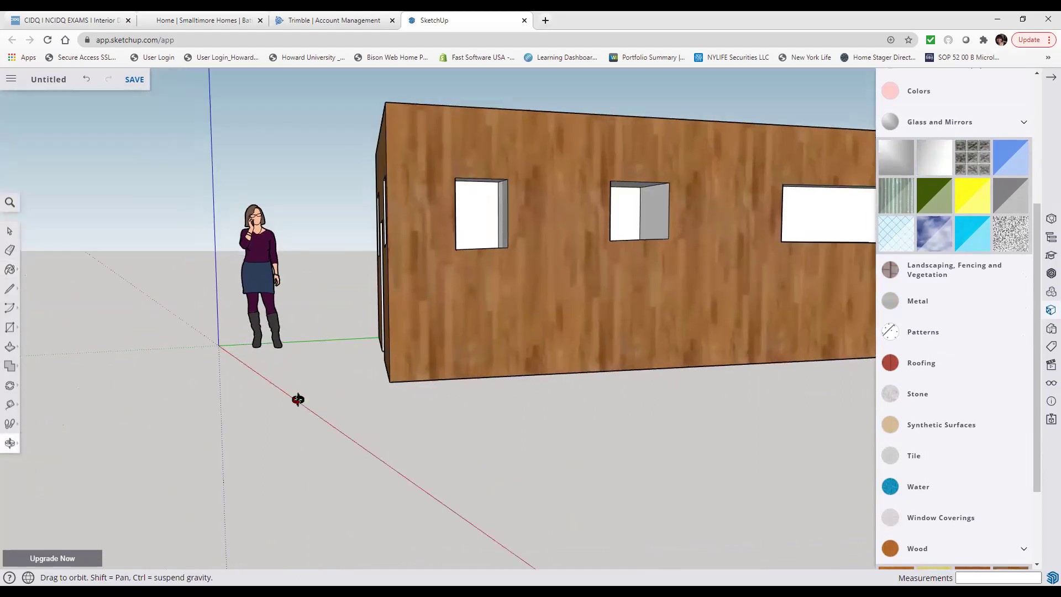
click(942, 160)
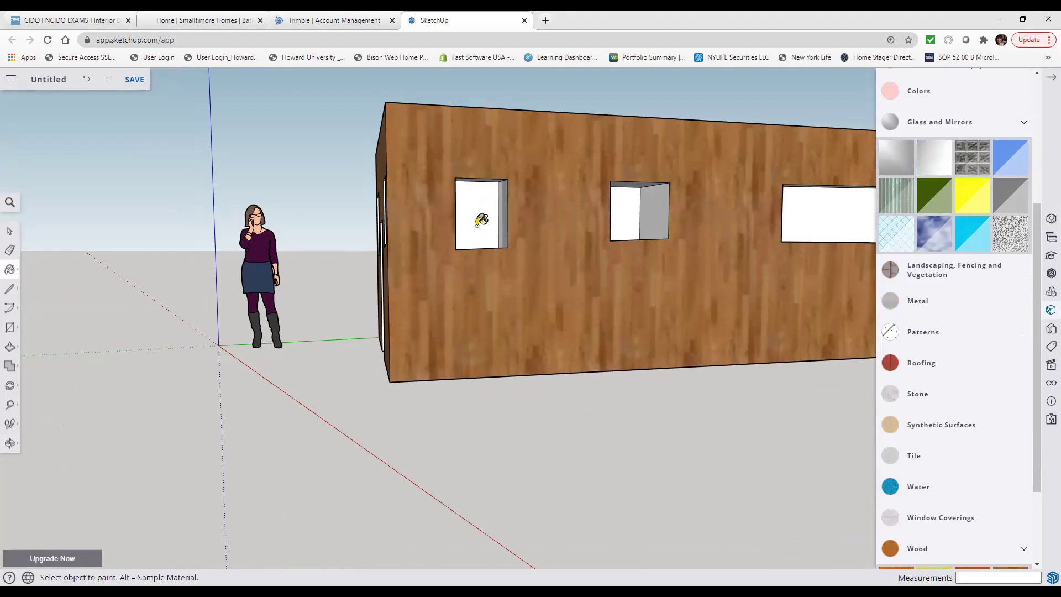
click(634, 211)
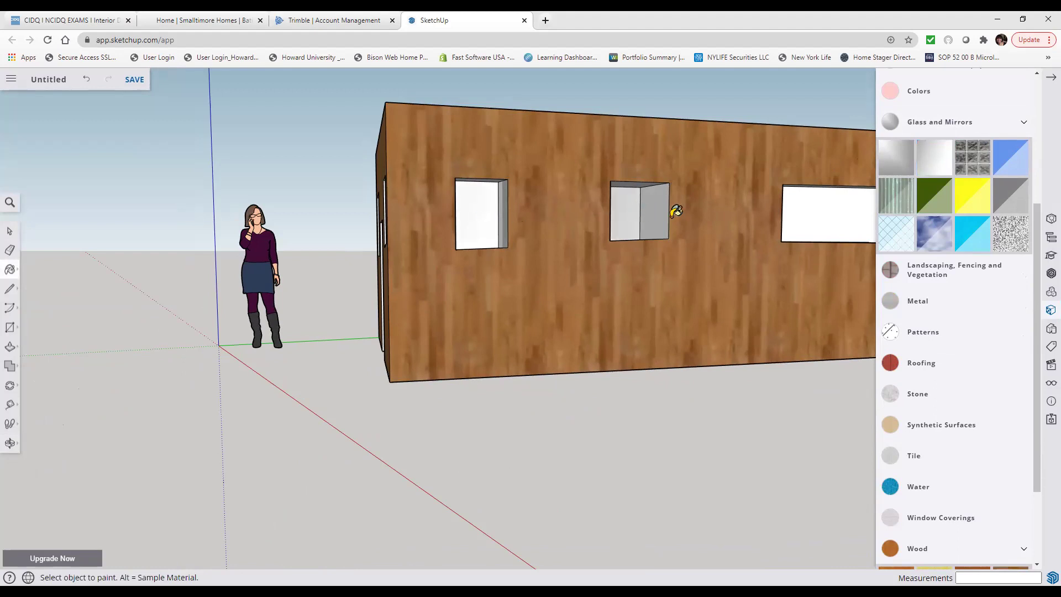
click(831, 211)
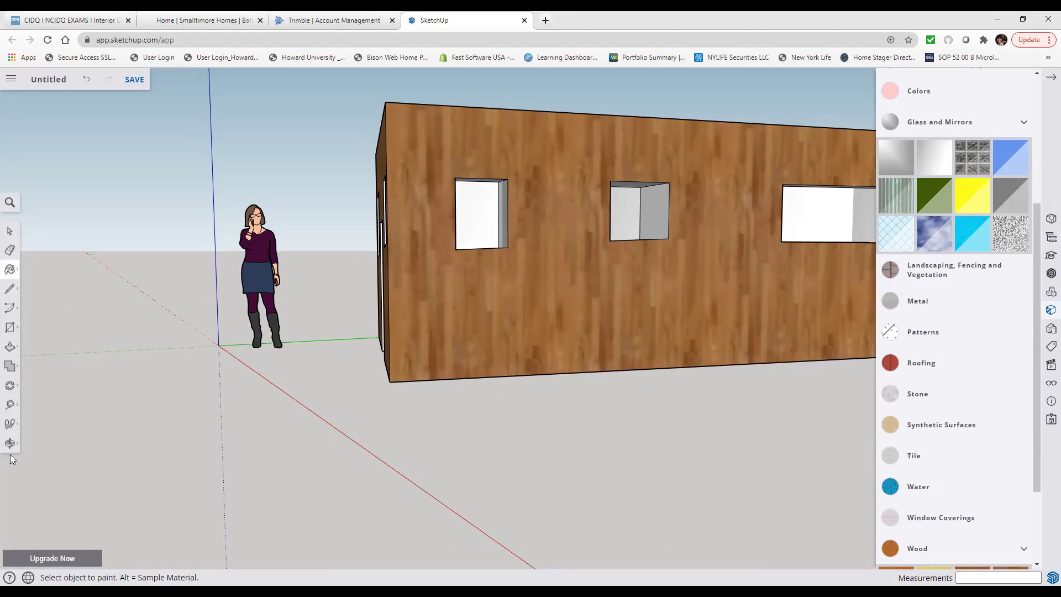
- Reframe the long wall at eye level with pan and orbit, reselecting the glass material
click(9, 443)
click(51, 422)
drag(582, 344, 407, 399)
click(934, 159)
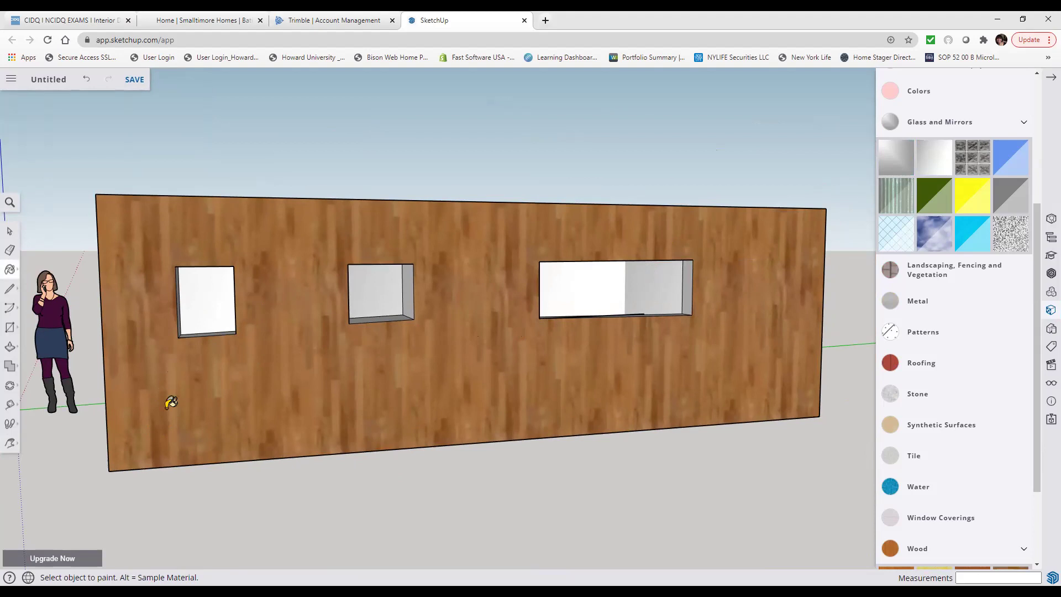
click(10, 442)
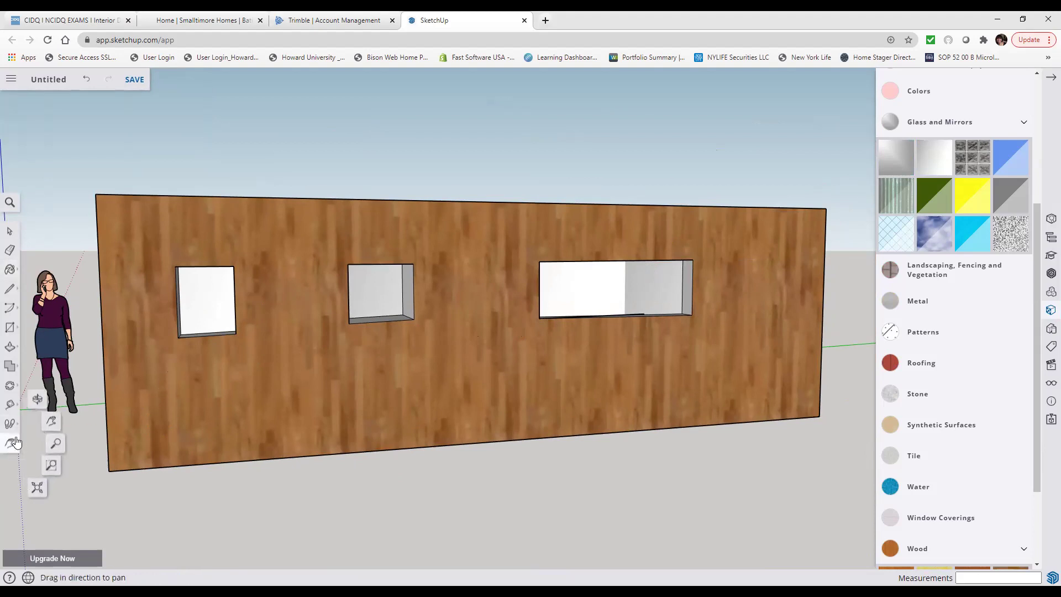
click(44, 411)
drag(159, 443, 482, 514)
drag(544, 502, 338, 479)
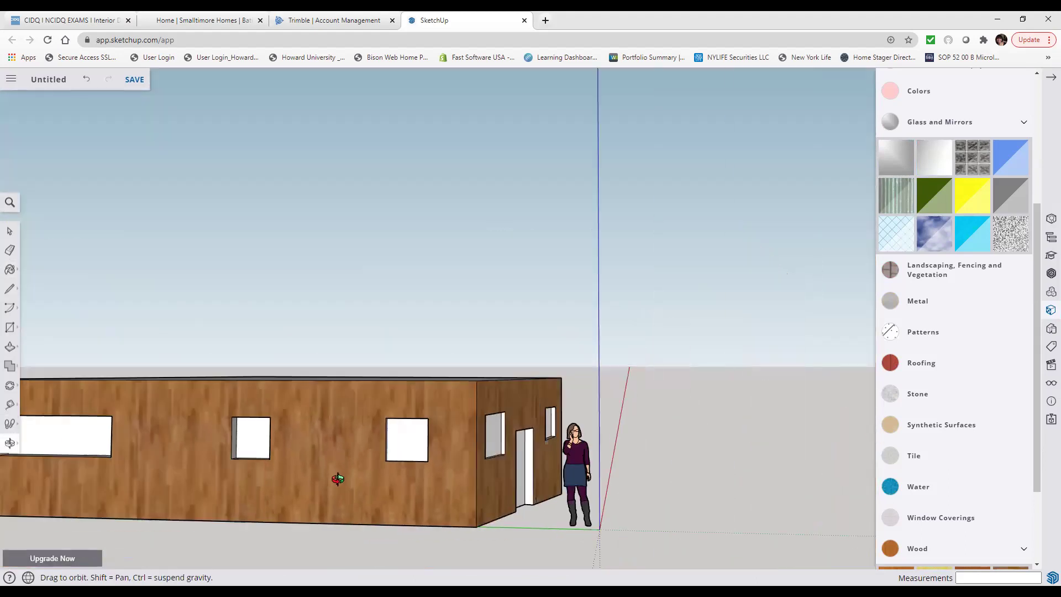
- Pan the building into view and glaze the right, middle and left window faces
click(11, 445)
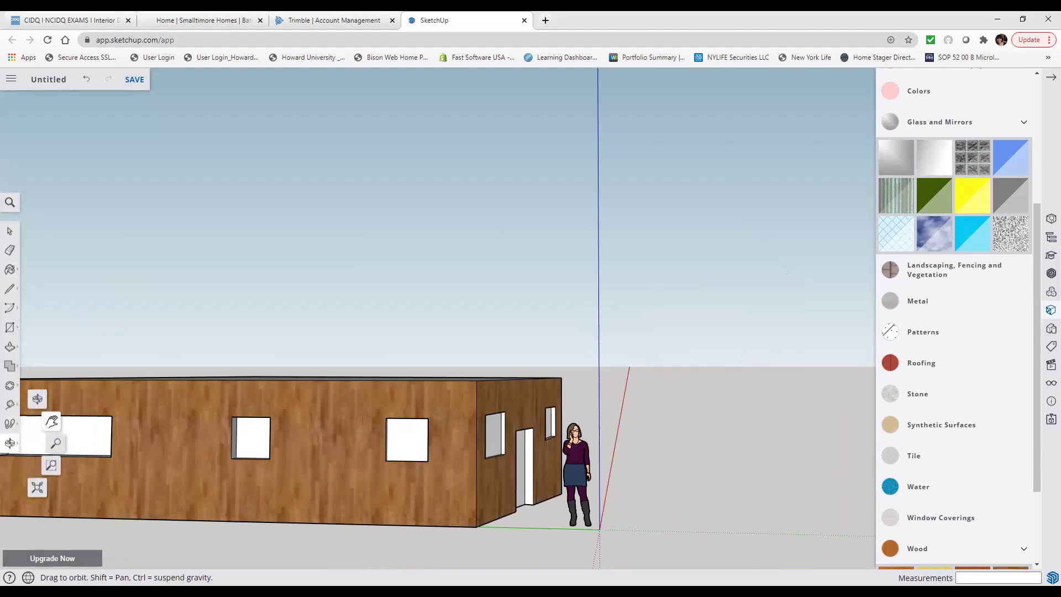
click(52, 421)
drag(185, 467, 562, 320)
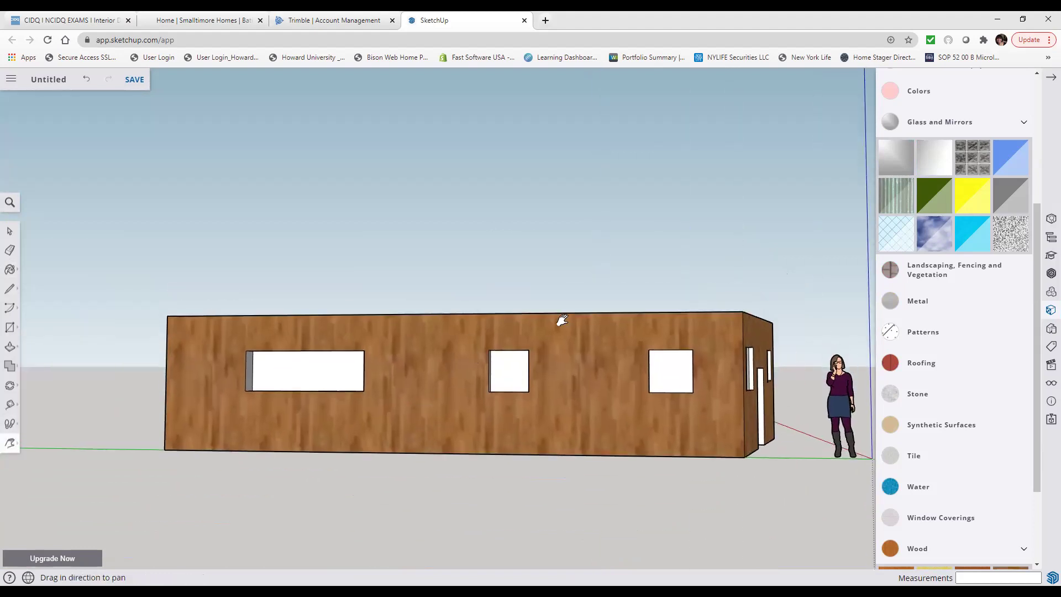
click(935, 171)
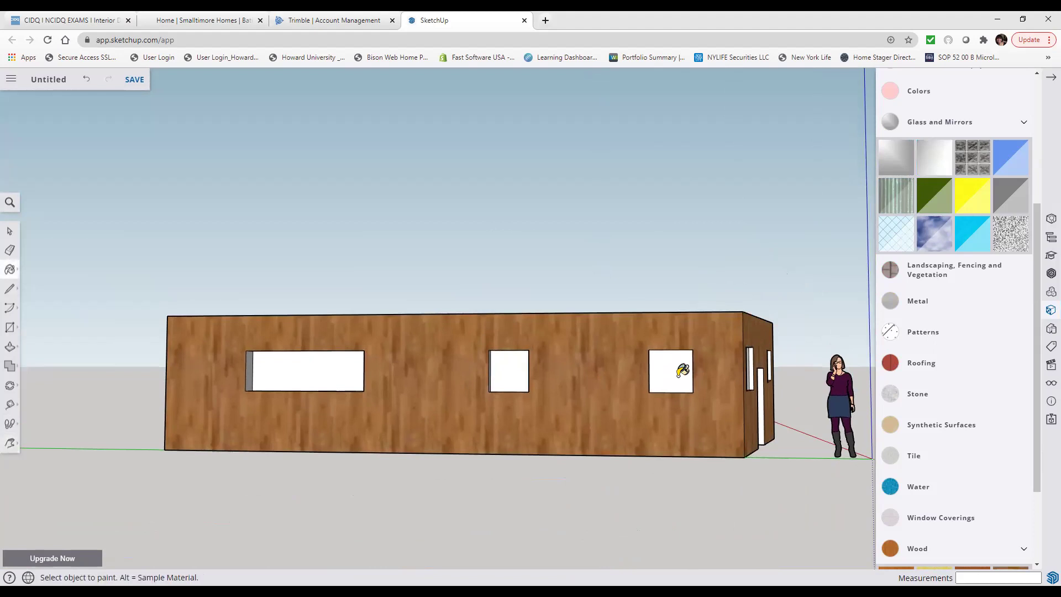
click(682, 372)
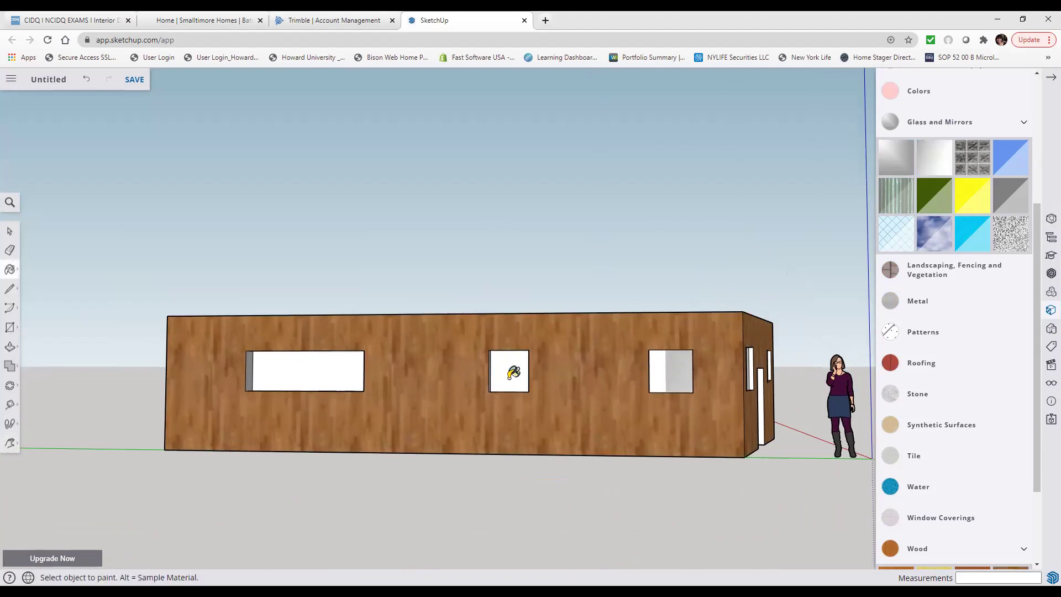
click(513, 373)
click(338, 373)
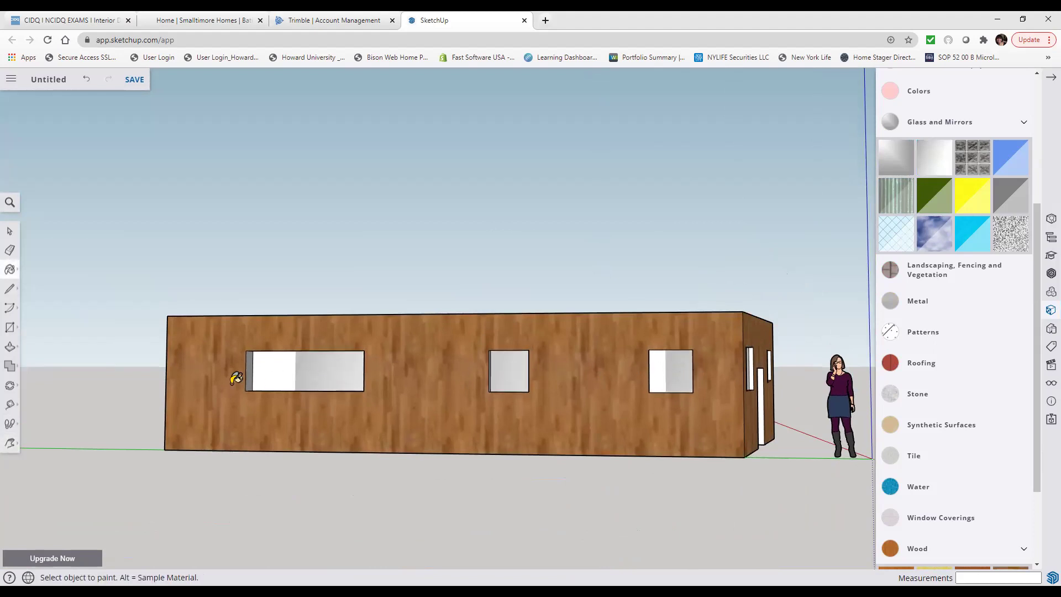
- Orbit back to a corner view of the house and expand the Window Coverings materials
click(12, 446)
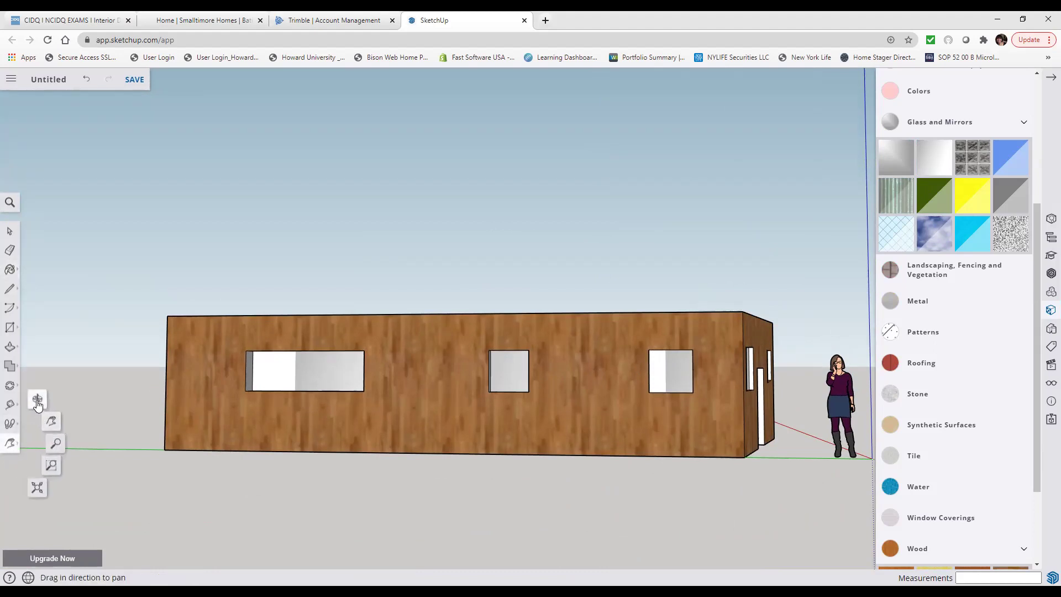
click(38, 400)
drag(420, 472, 487, 484)
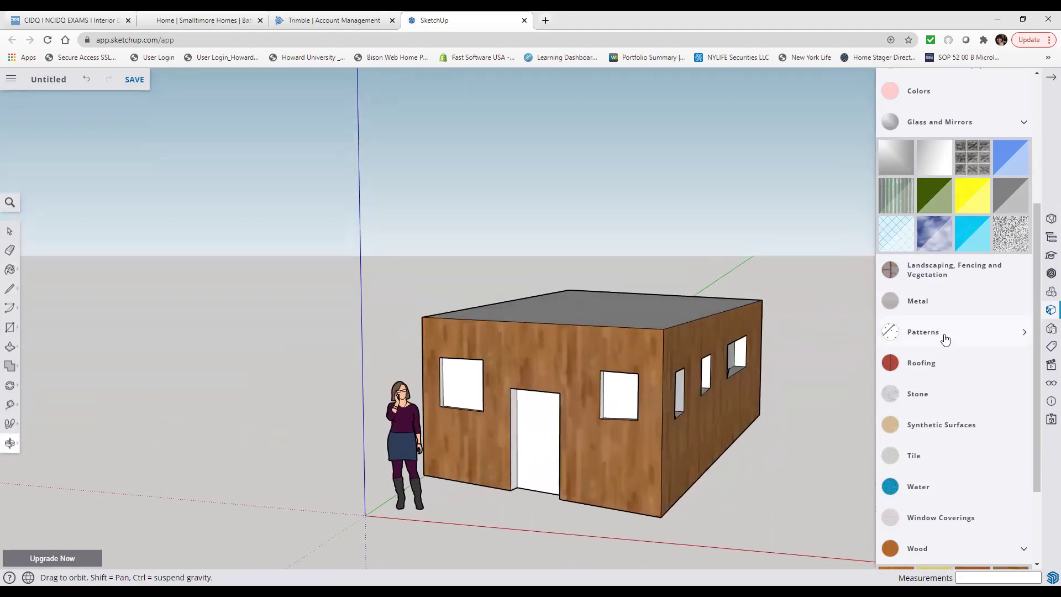
click(968, 522)
- Fill the right and left front windows with a striped window-covering material
drag(1031, 421, 1028, 521)
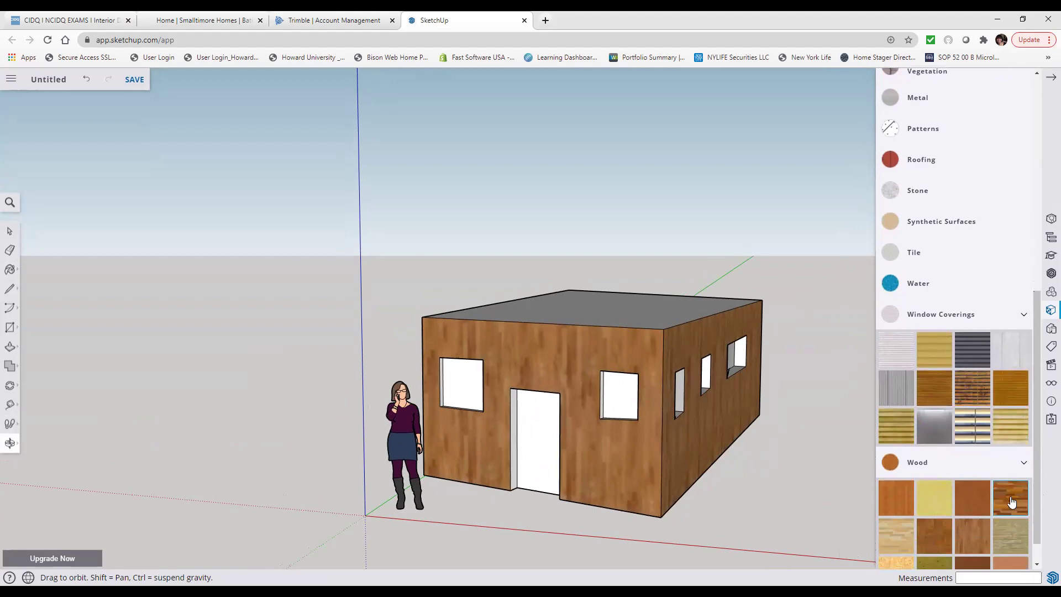
click(1008, 436)
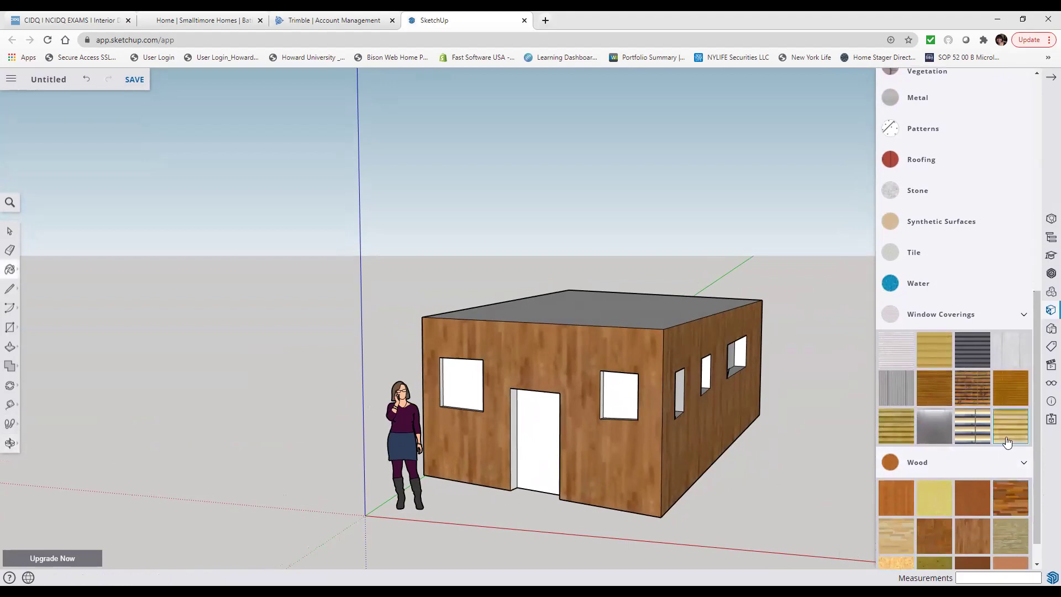
click(625, 393)
click(454, 391)
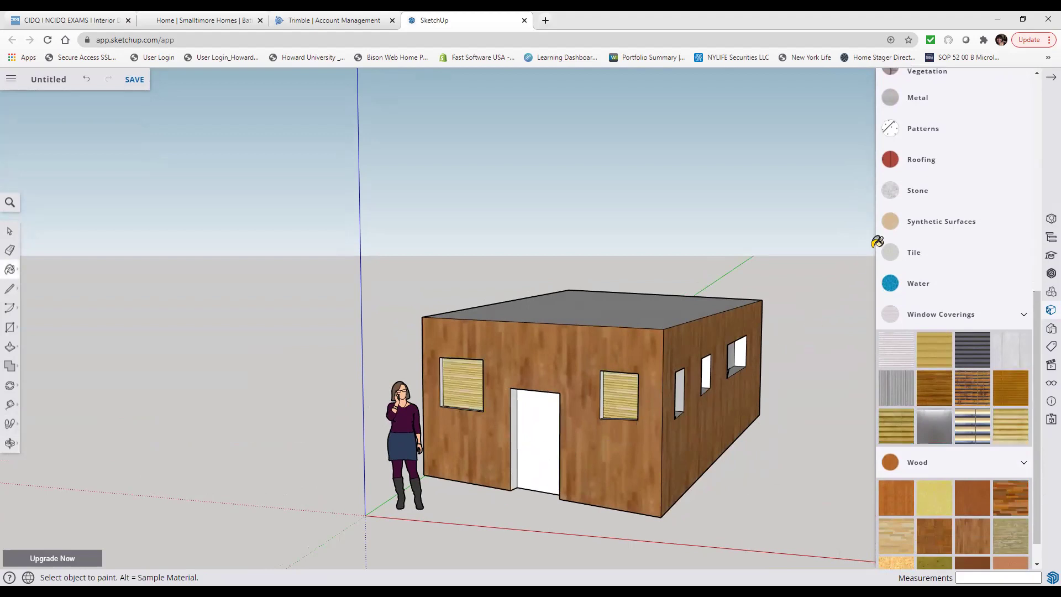
- Paint the door with a dark brown wood material and return to Select
scroll(968, 201, up, 2)
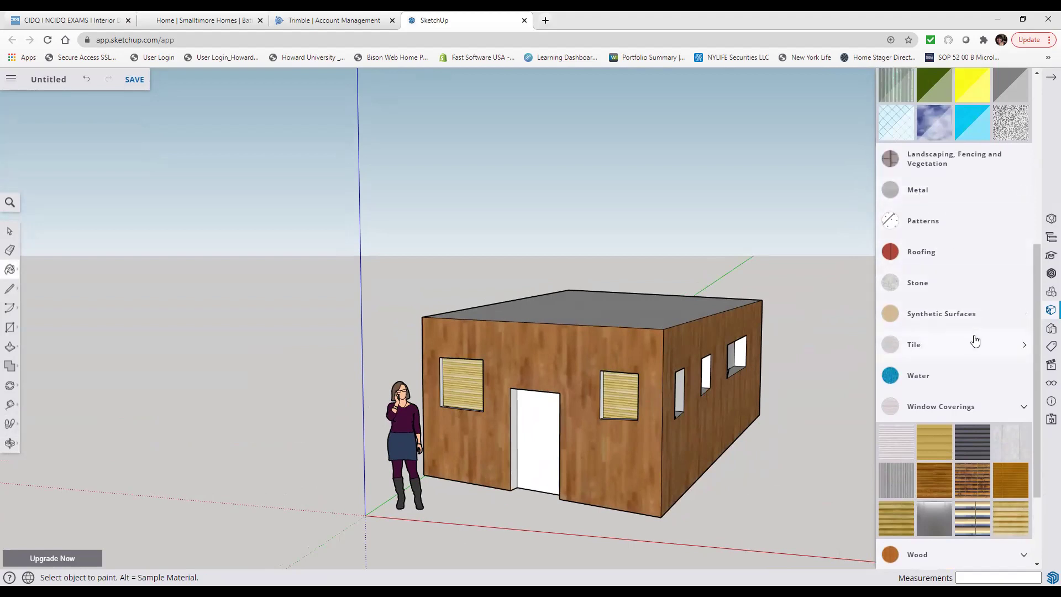
scroll(975, 339, up, 6)
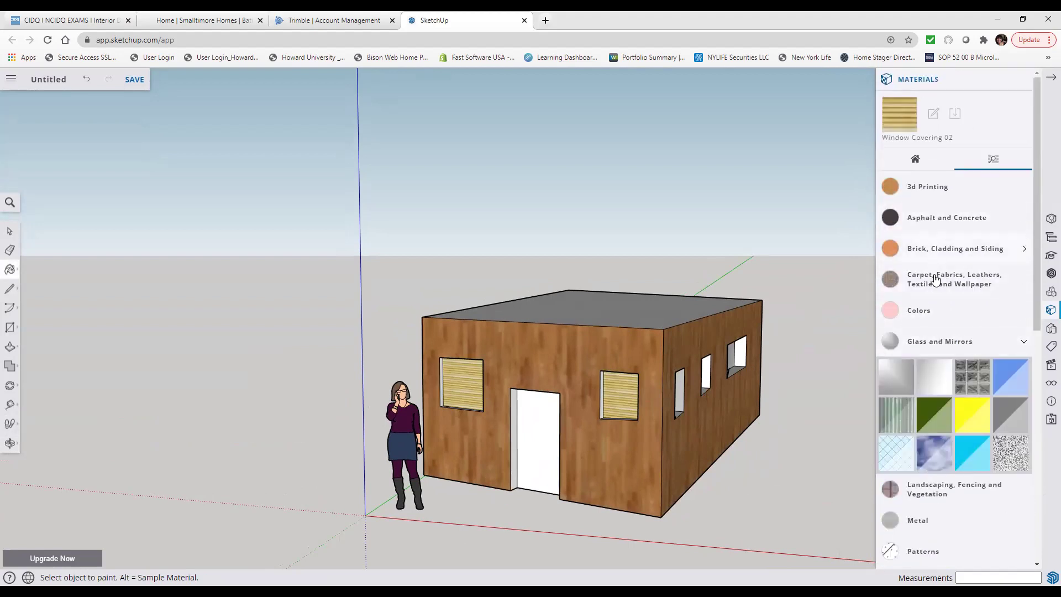
scroll(940, 298, down, 10)
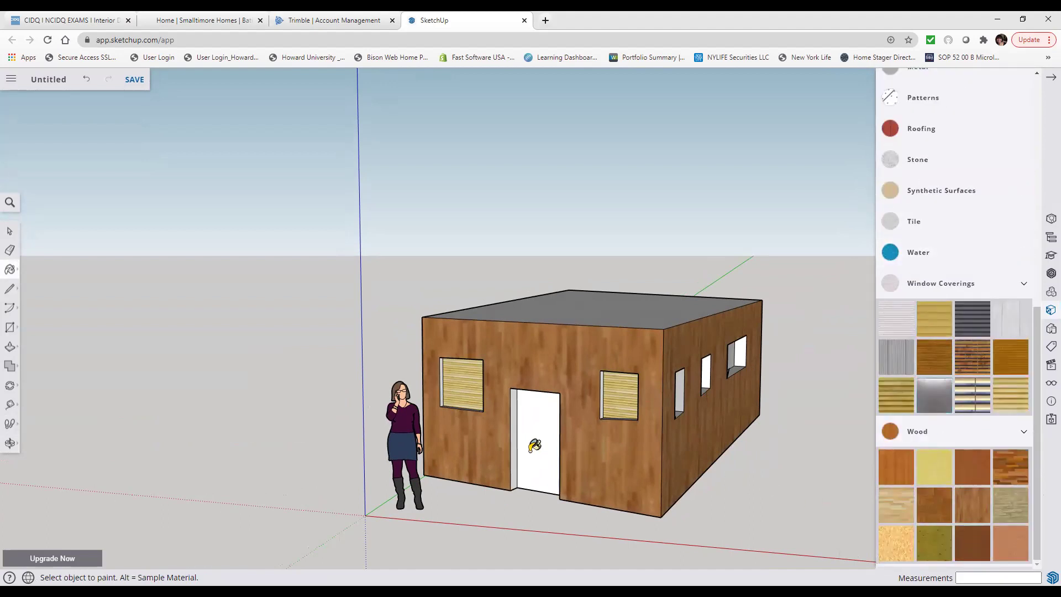
click(533, 446)
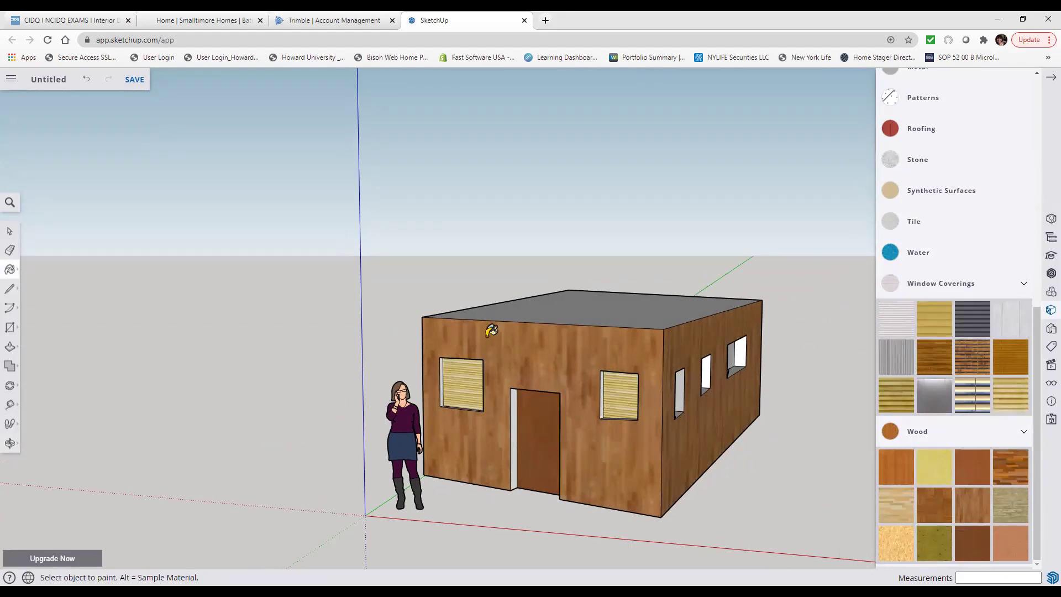
click(8, 232)
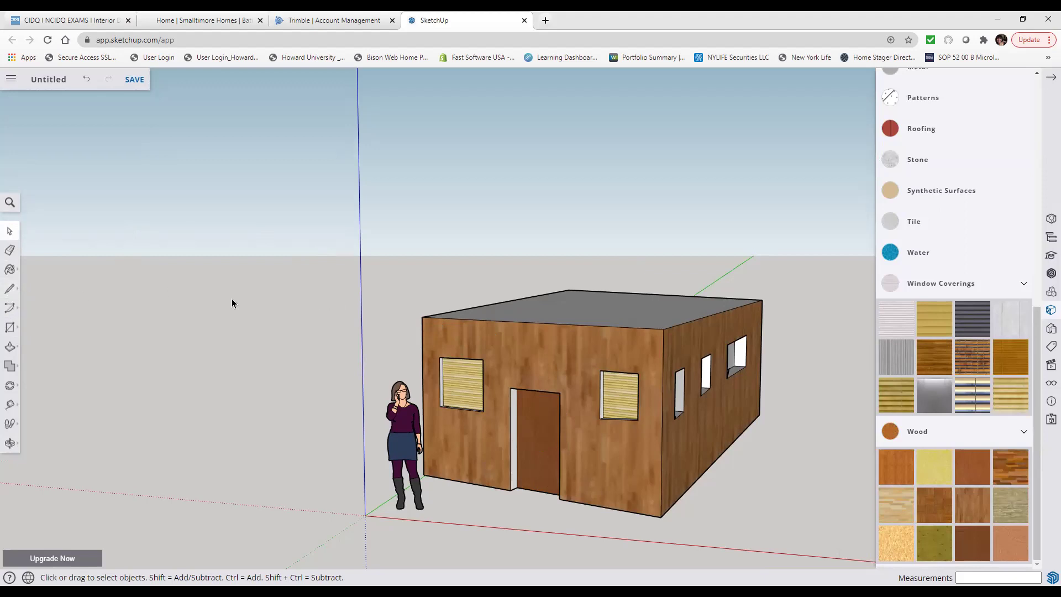
click(9, 444)
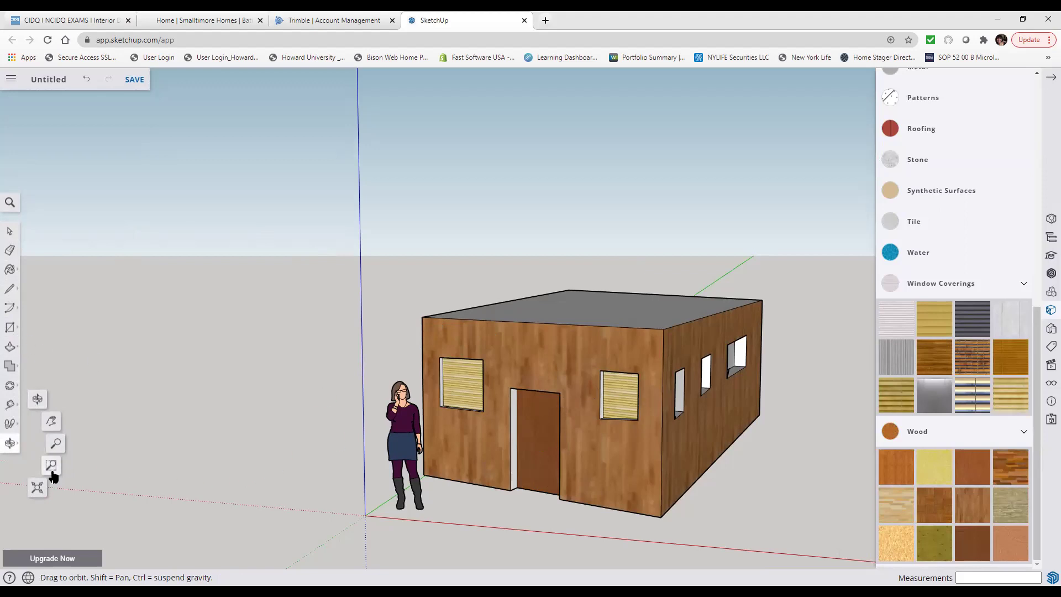
- Orbit beneath the house and pan it down-left until the white base faces the view
click(38, 402)
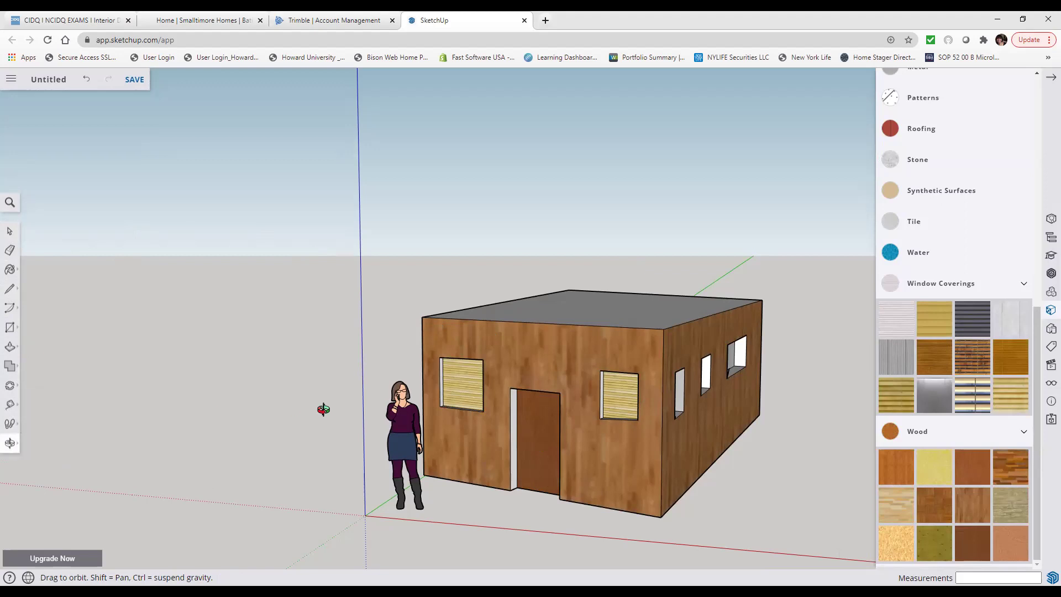
drag(454, 400, 511, 539)
drag(521, 398, 568, 394)
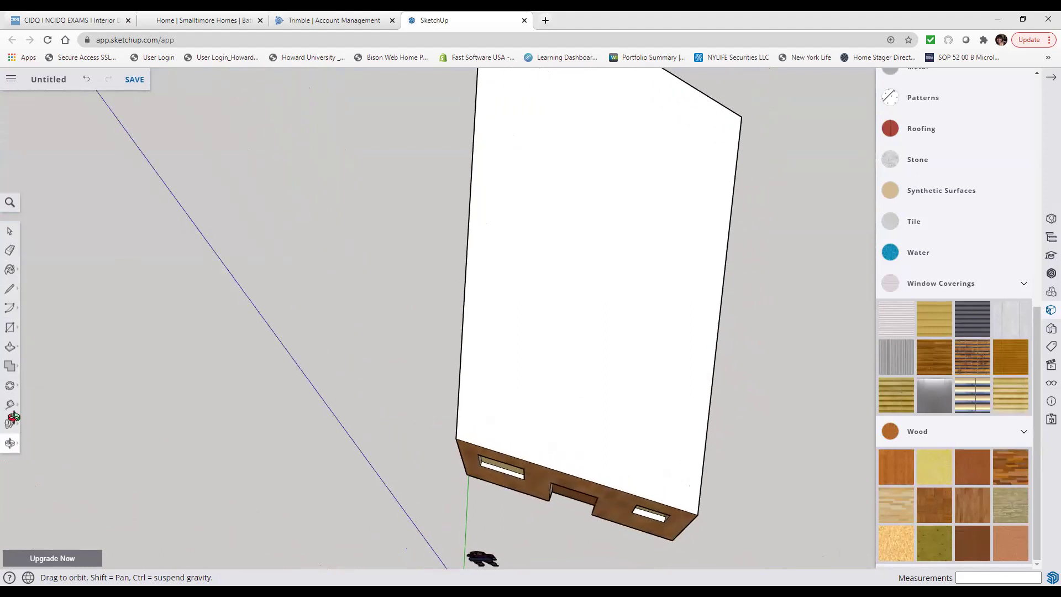
click(9, 443)
click(48, 423)
drag(591, 305, 571, 395)
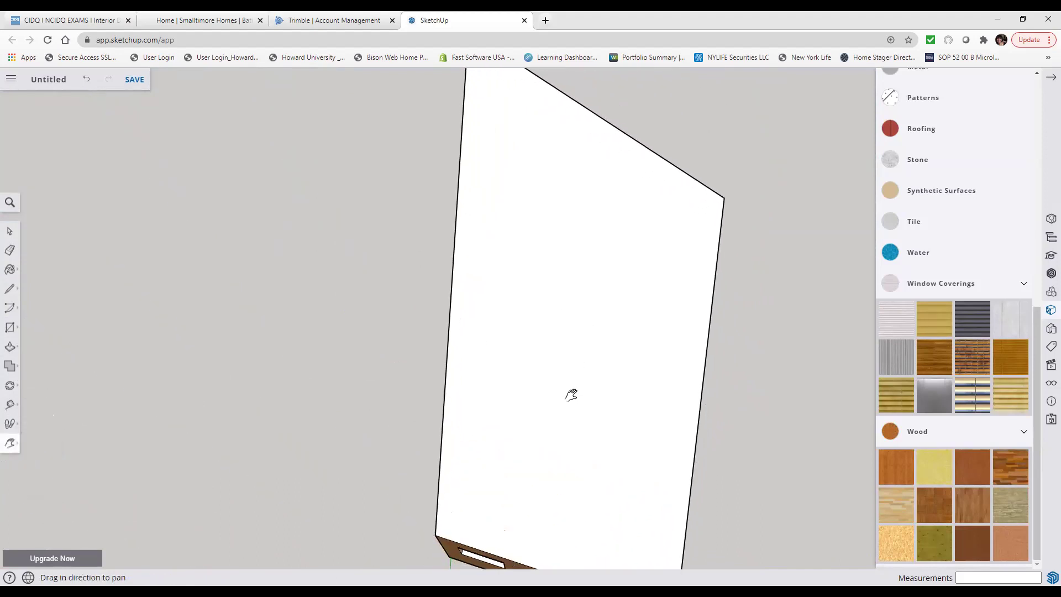
scroll(571, 395, down, 3)
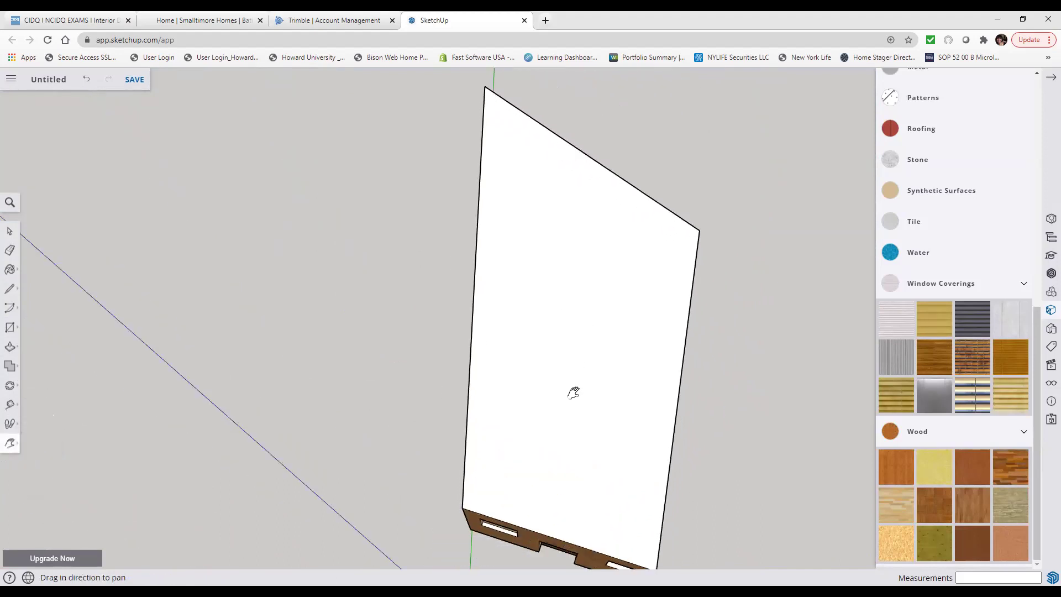
right_click(380, 225)
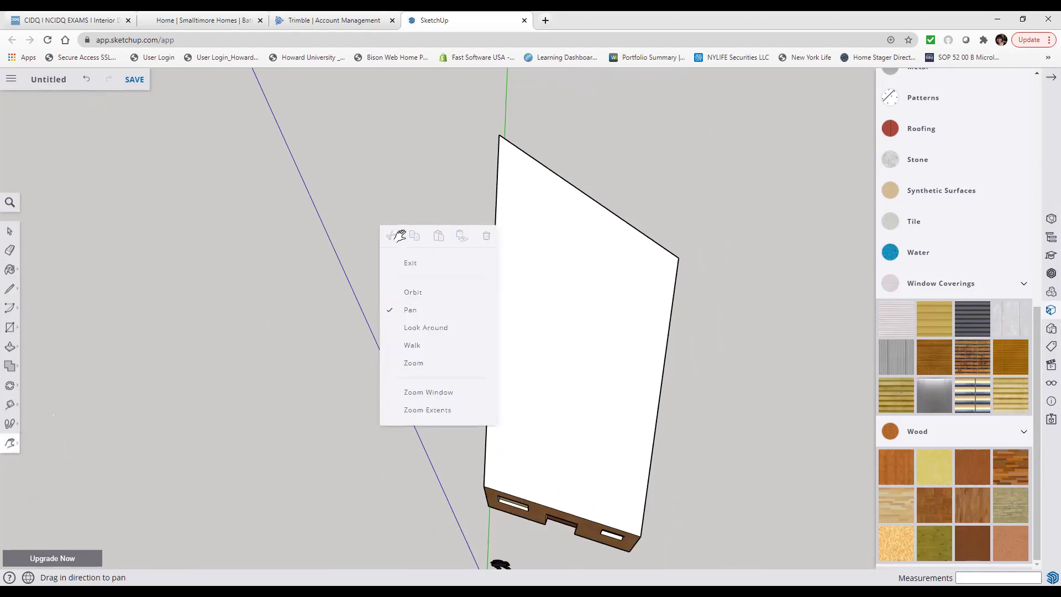
click(409, 265)
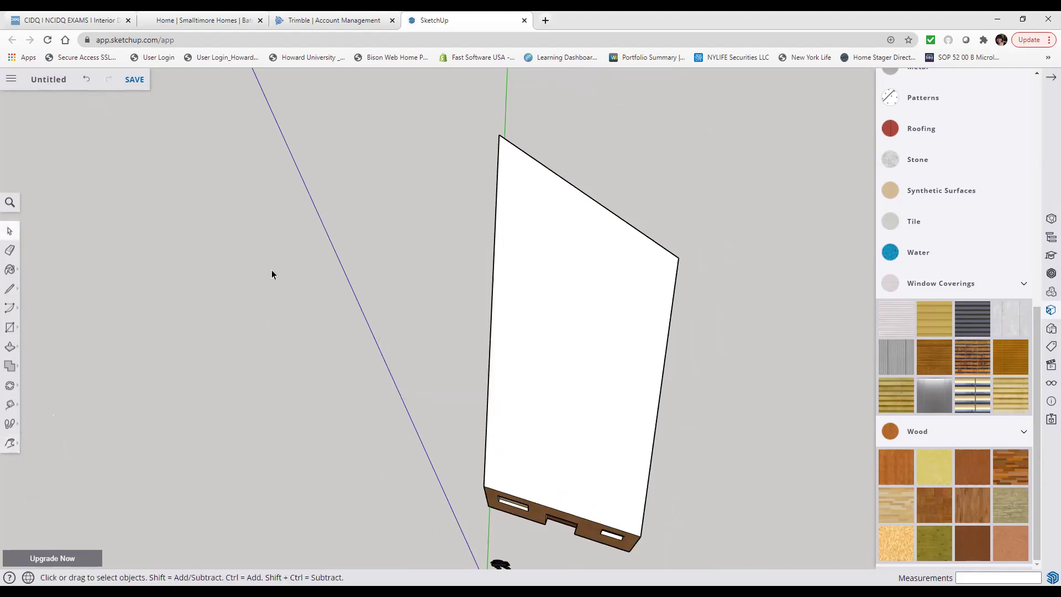
- Draw upper hip lines from the top and right corners to an inner point
click(10, 289)
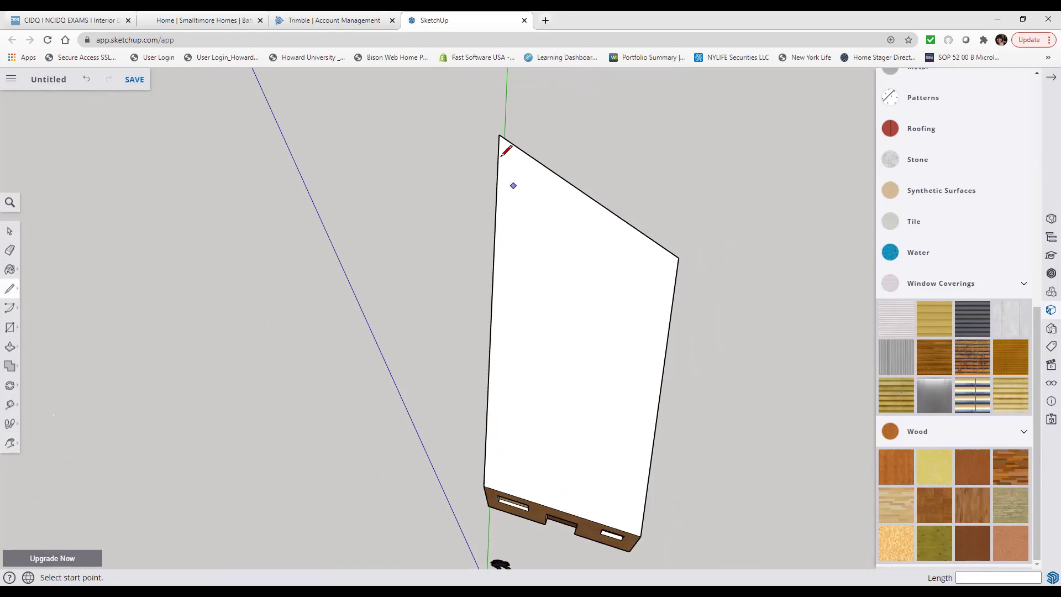
click(500, 135)
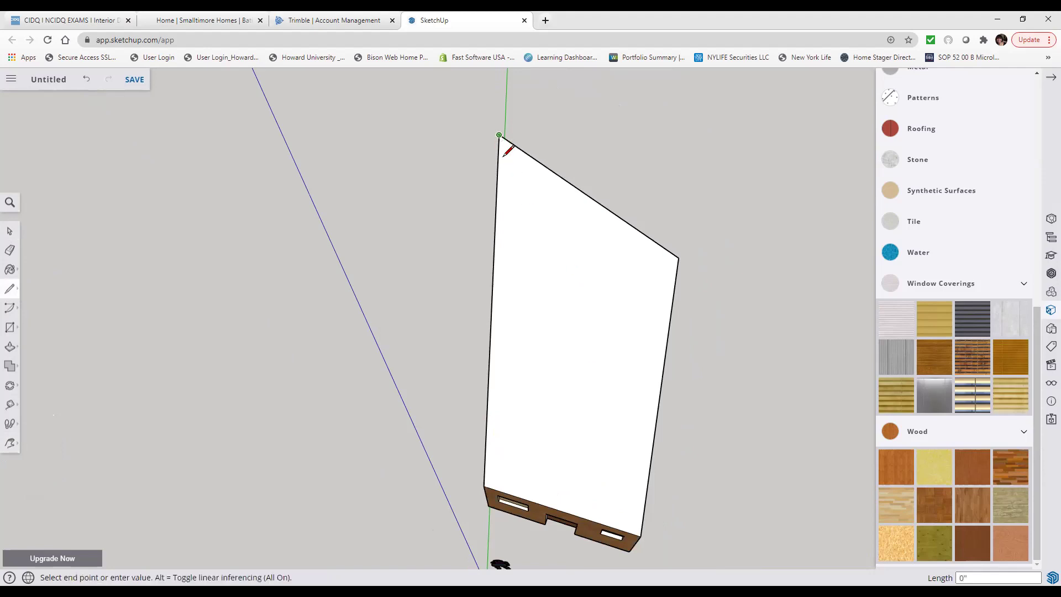
click(575, 317)
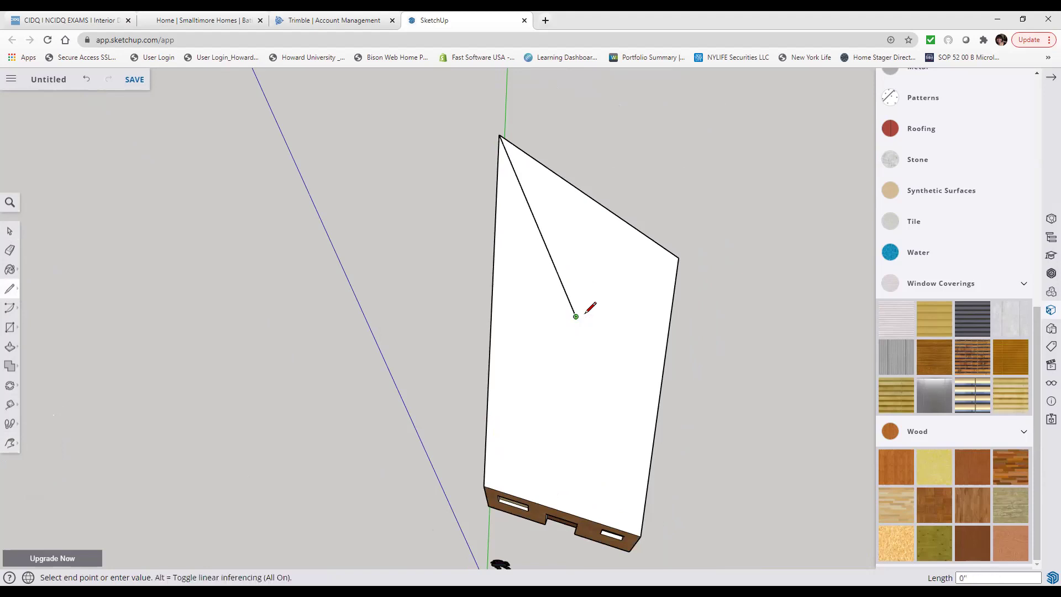
click(678, 259)
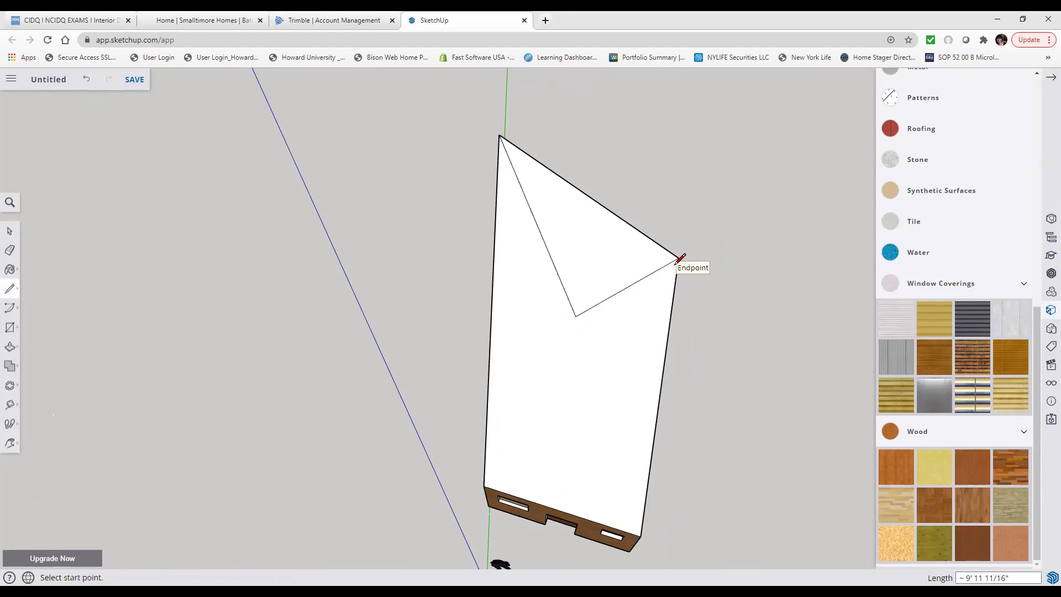
- Draw lower hip lines to a second inner point and join both points with a ridge line
click(484, 486)
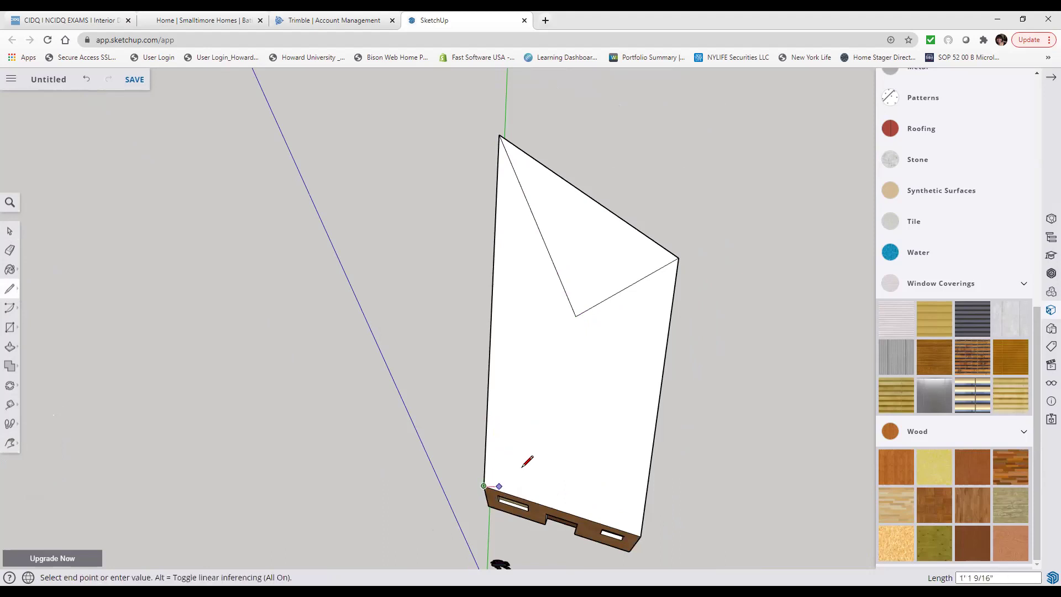
click(572, 416)
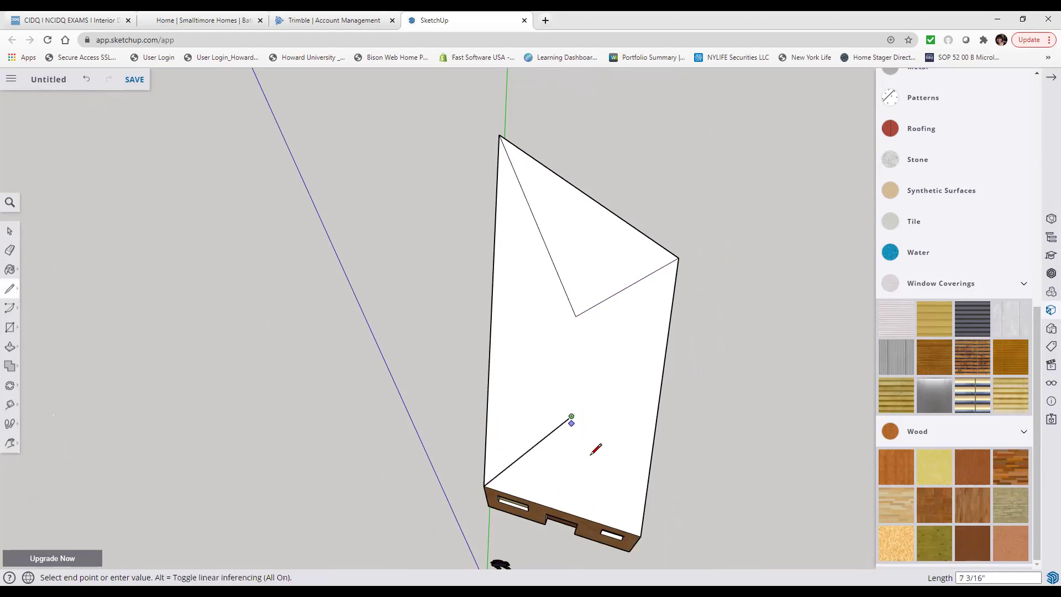
click(639, 534)
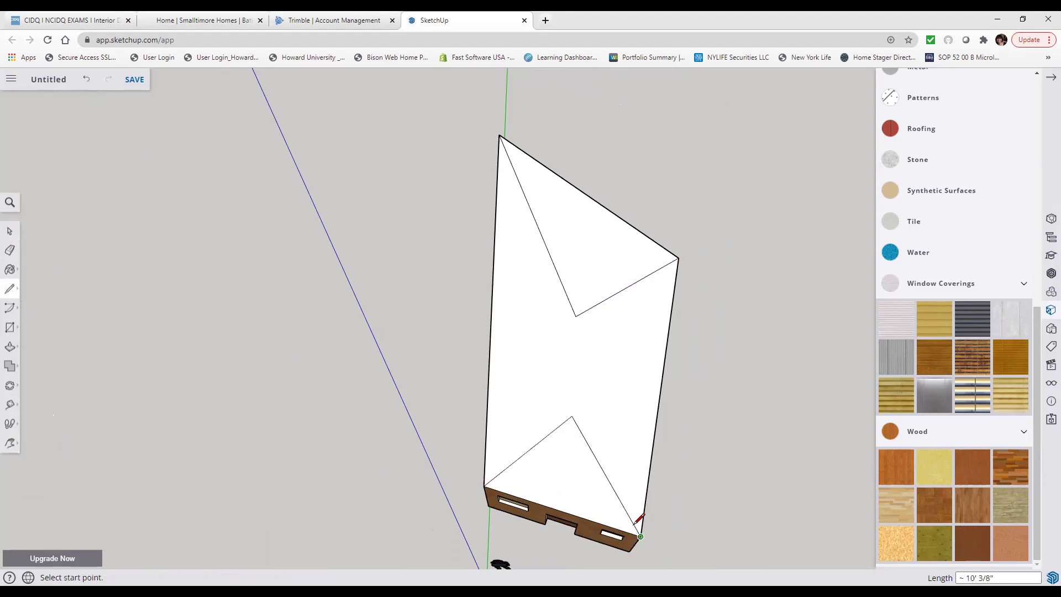
click(571, 416)
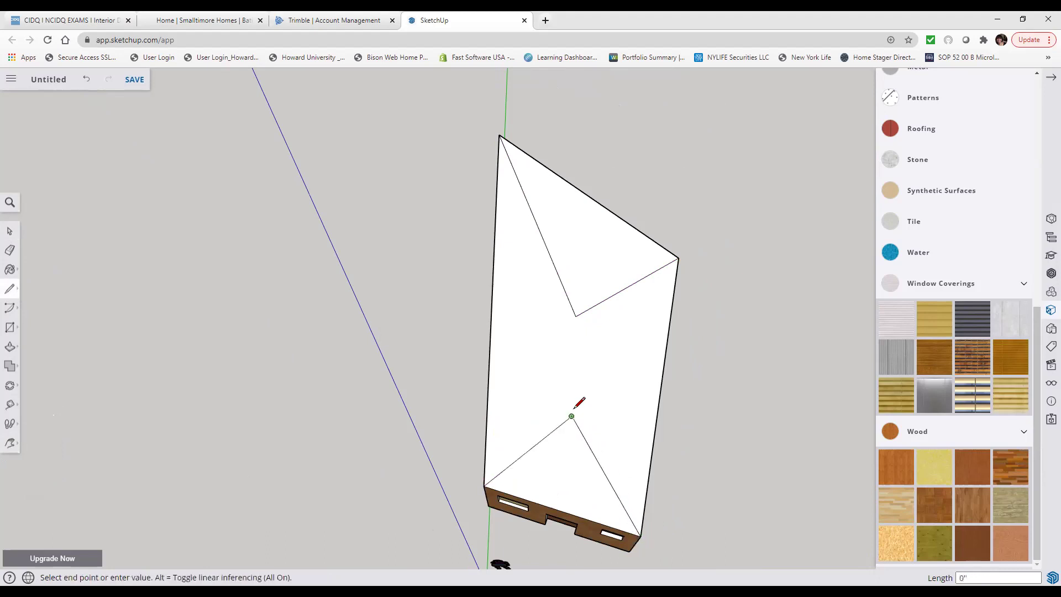
click(575, 316)
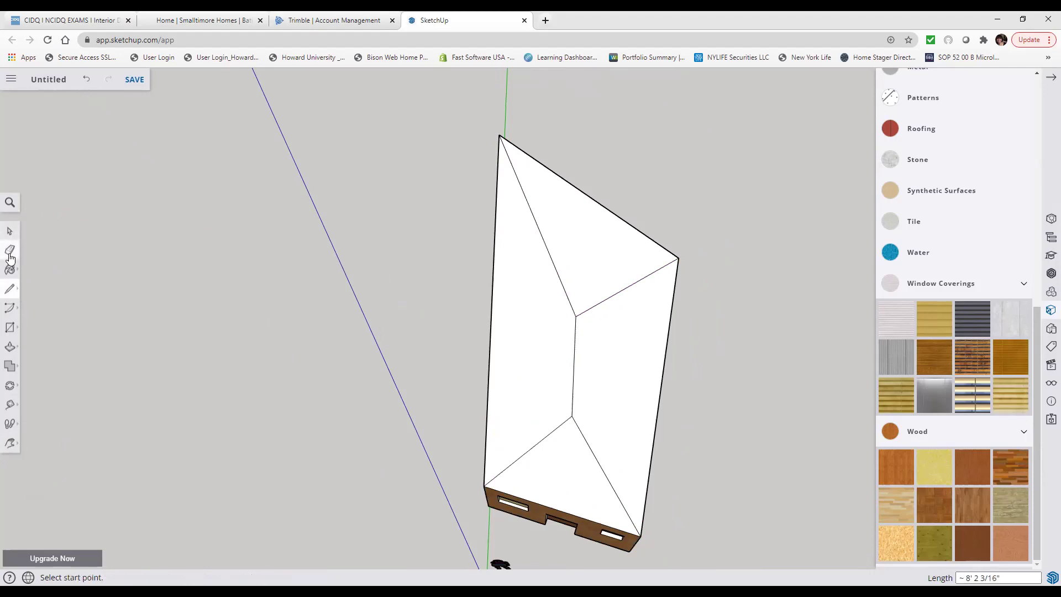
click(10, 231)
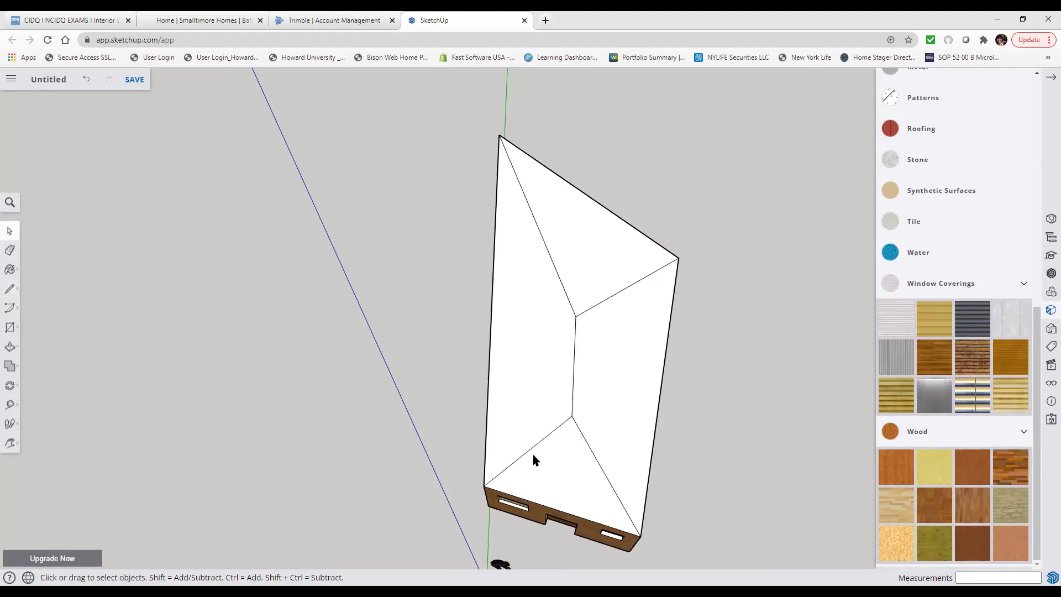
click(10, 346)
- Nudge a roof facet slightly, then orbit to view the house from the front
drag(580, 369, 580, 370)
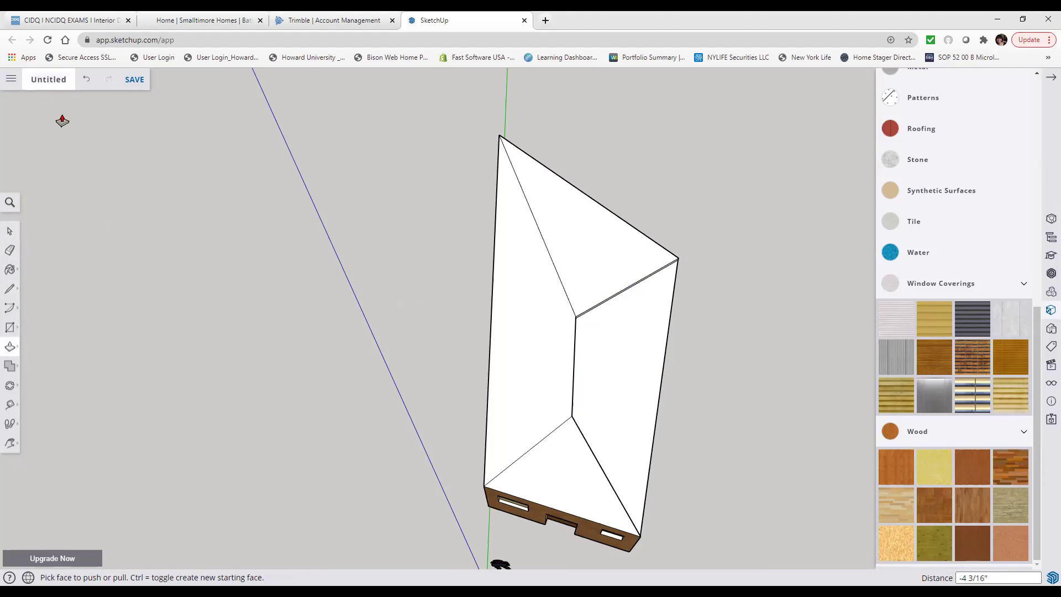
right_click(102, 186)
key(Escape)
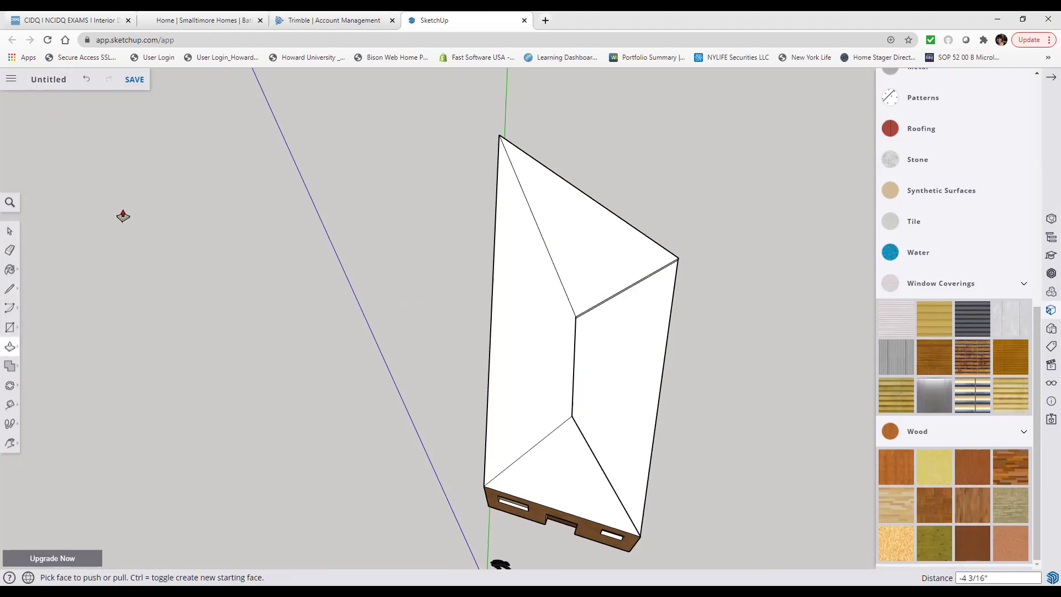
click(10, 231)
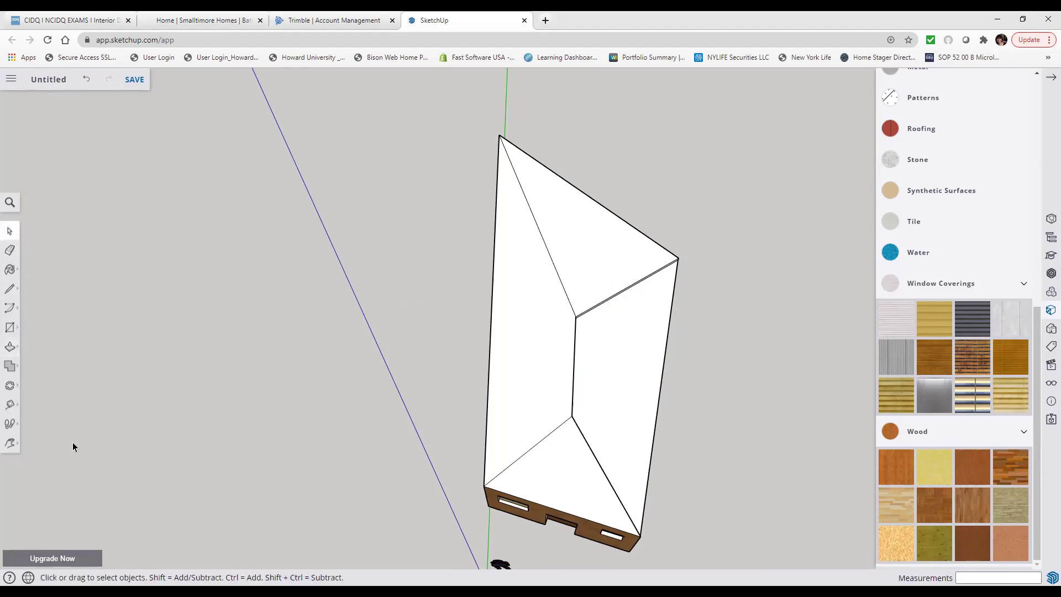
click(10, 443)
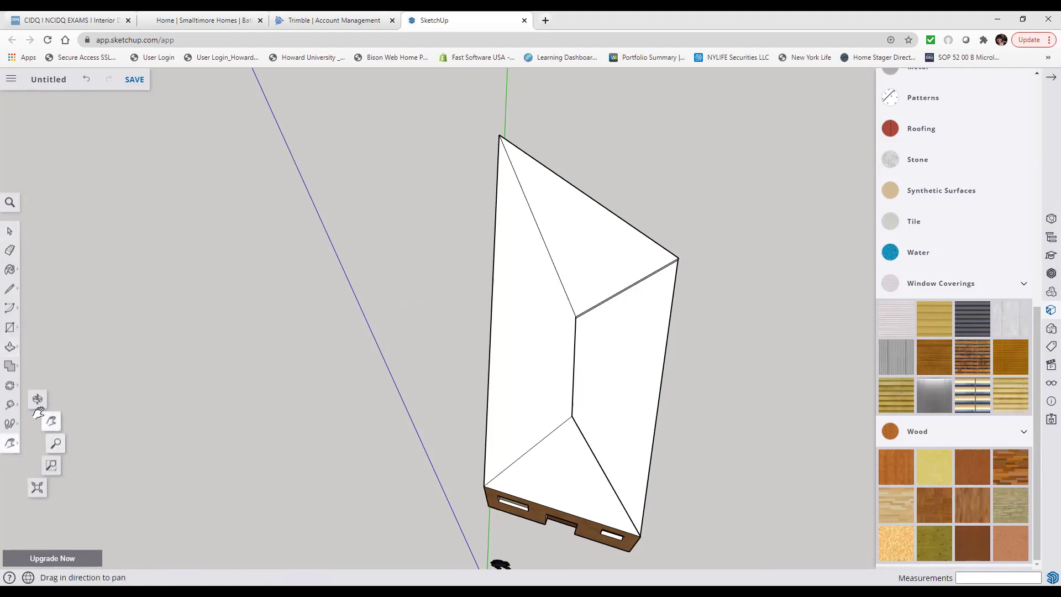
click(37, 399)
drag(471, 492, 500, 181)
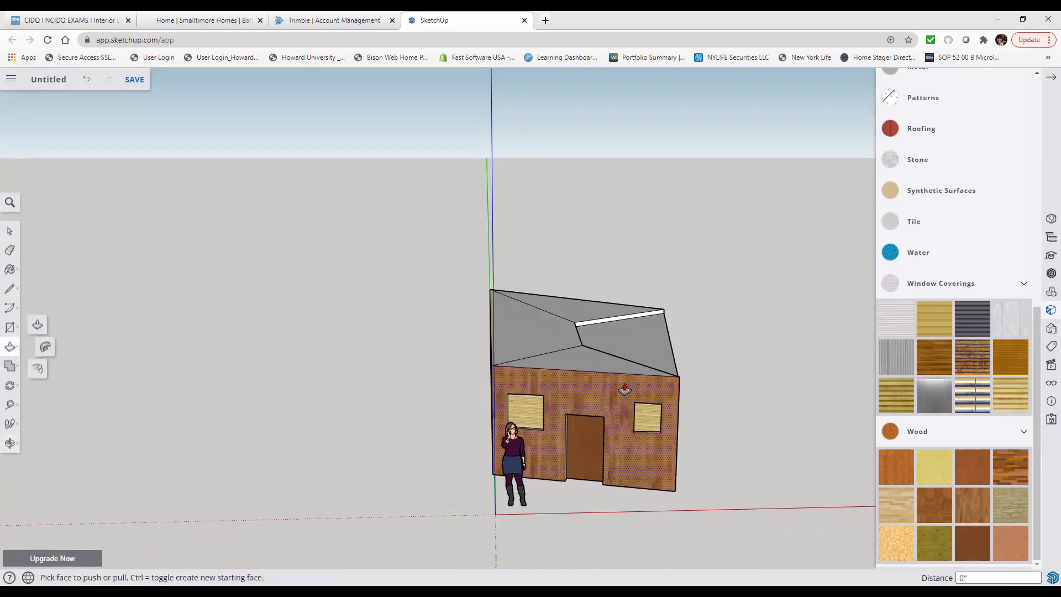
- Push/Pull the right, left, rear and front roof facets upward
mouse_move(639, 343)
mouse_down()
mouse_move(646, 325)
mouse_move(634, 325)
mouse_up()
drag(559, 336, 580, 341)
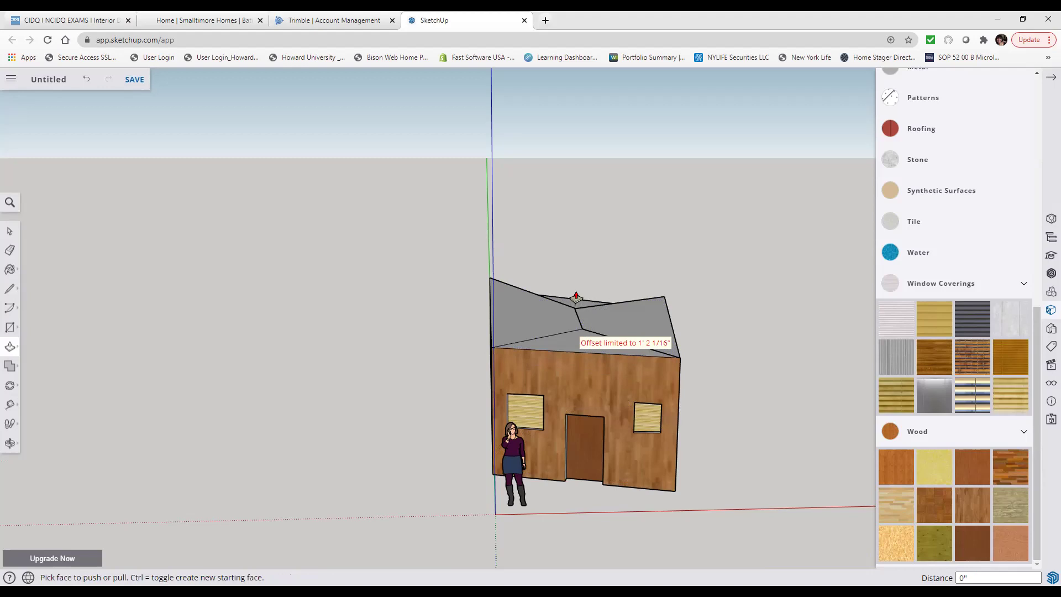
scroll(586, 300, up, 3)
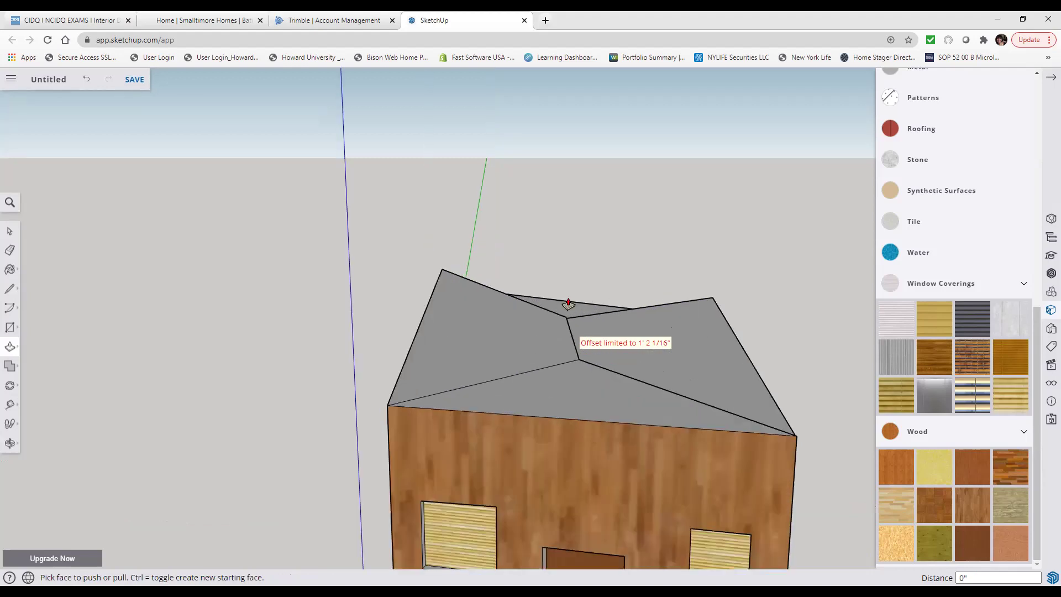
click(568, 291)
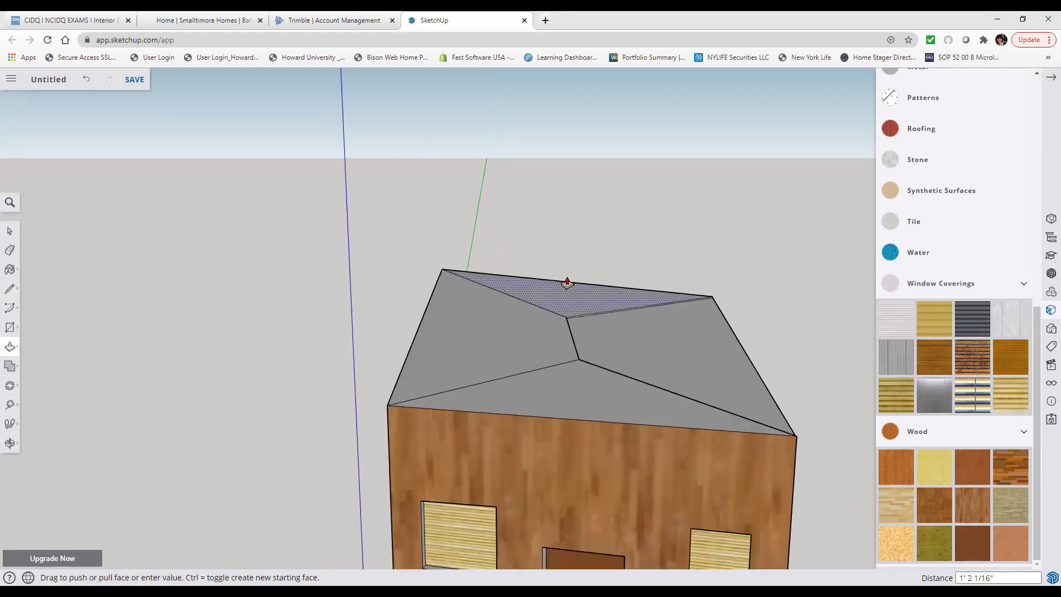
click(570, 278)
click(568, 388)
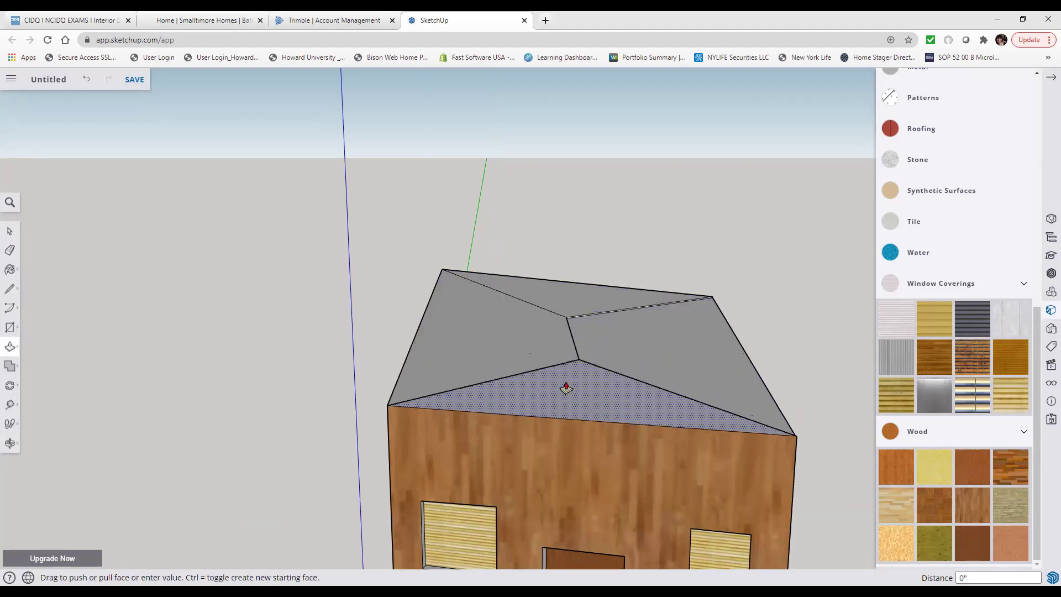
click(566, 388)
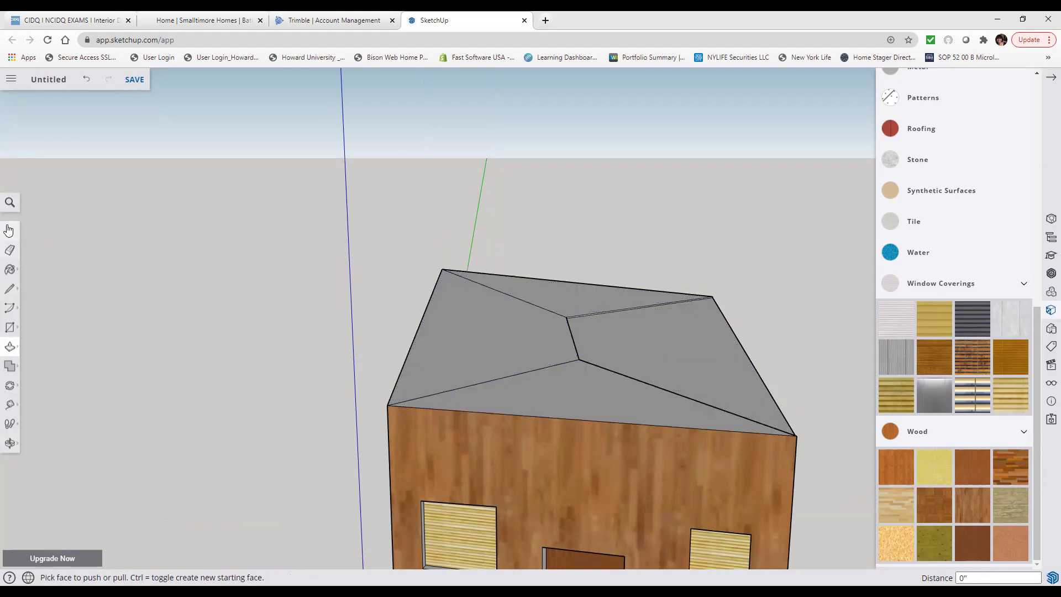
- Undo nine times to clear the roof facets and lines, then redo twice to restore window and door materials
click(87, 81)
click(87, 81)
click(87, 80)
click(87, 80)
click(87, 81)
click(88, 81)
click(87, 81)
click(87, 81)
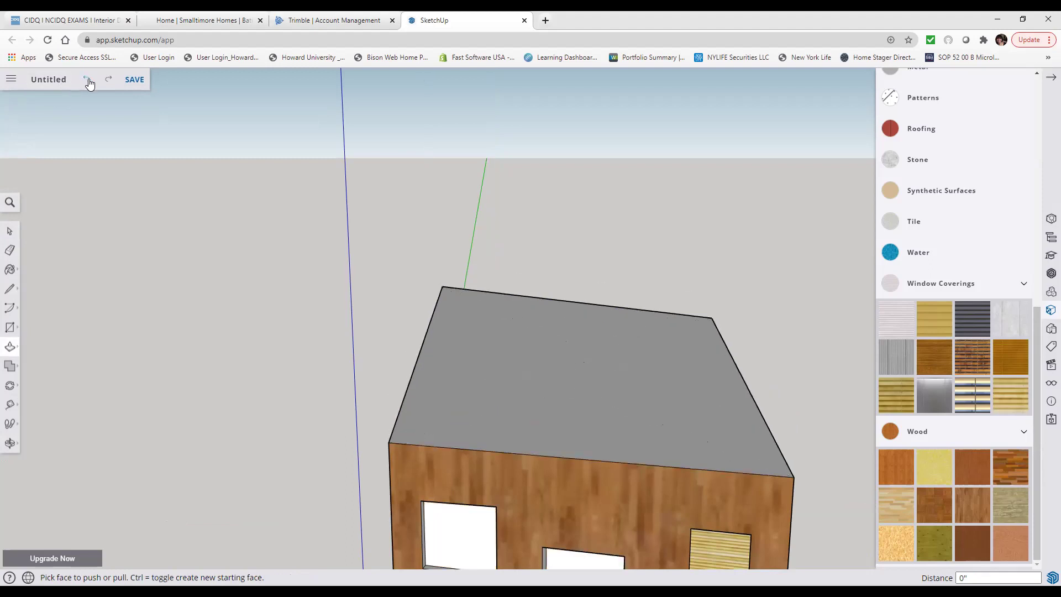
click(87, 80)
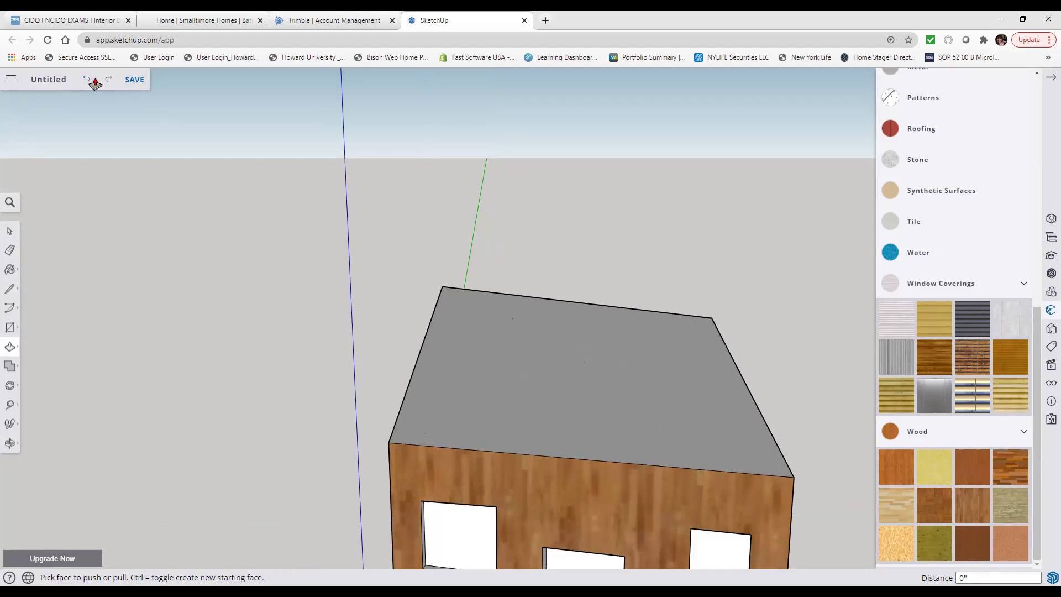
click(104, 83)
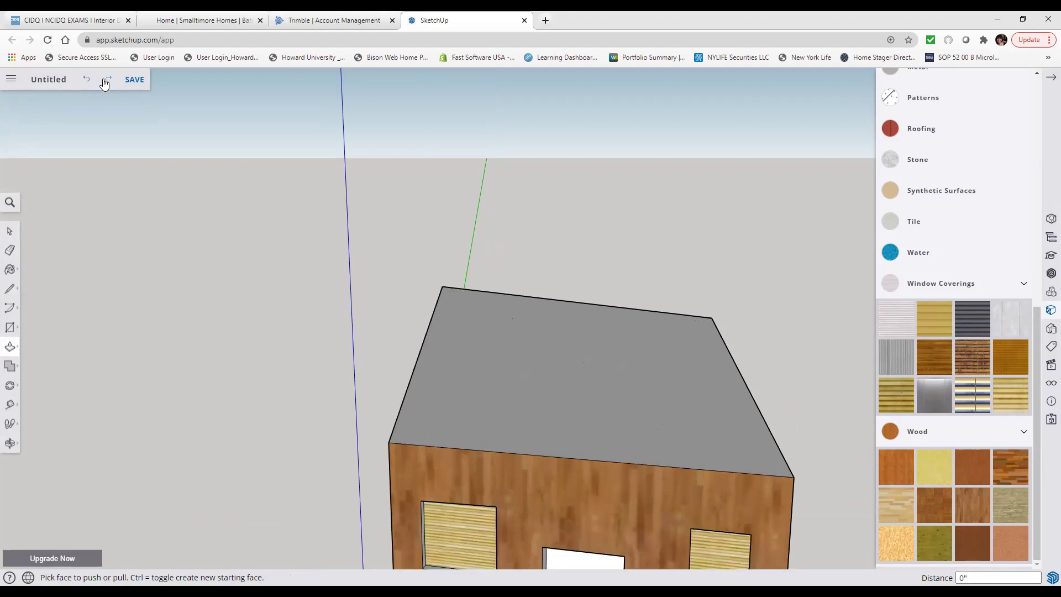
click(104, 83)
click(104, 83)
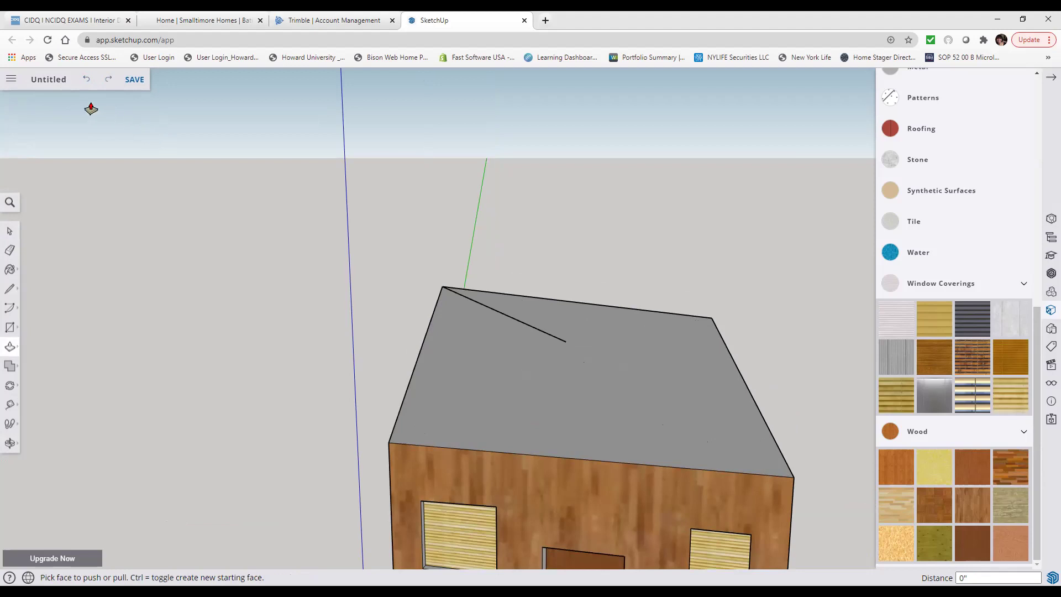
- Erase the stray roof line and draw lines from the front-left and front-right corners to the roof centre
click(10, 250)
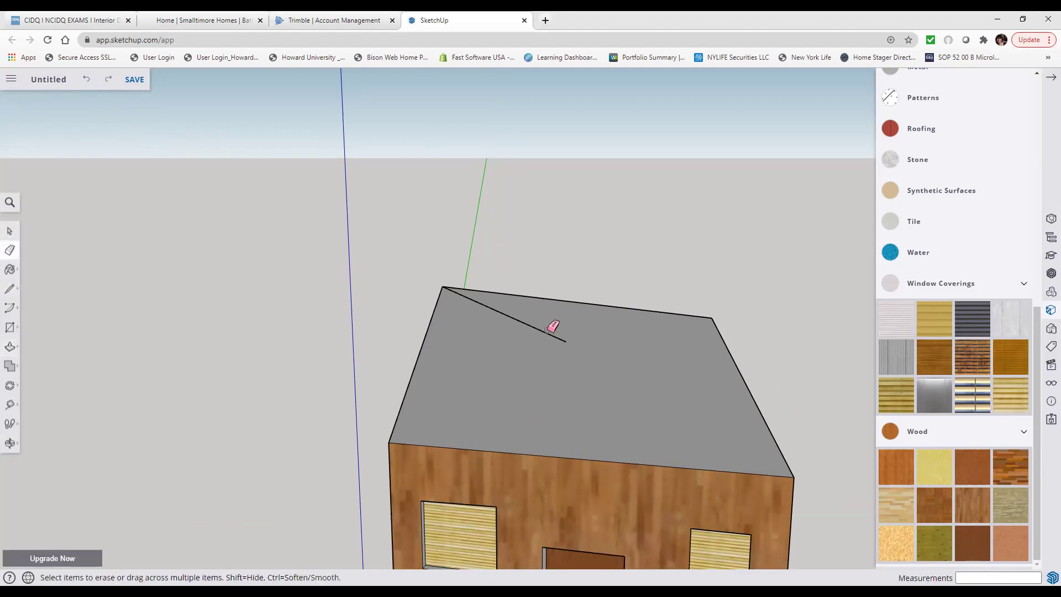
click(558, 336)
click(10, 289)
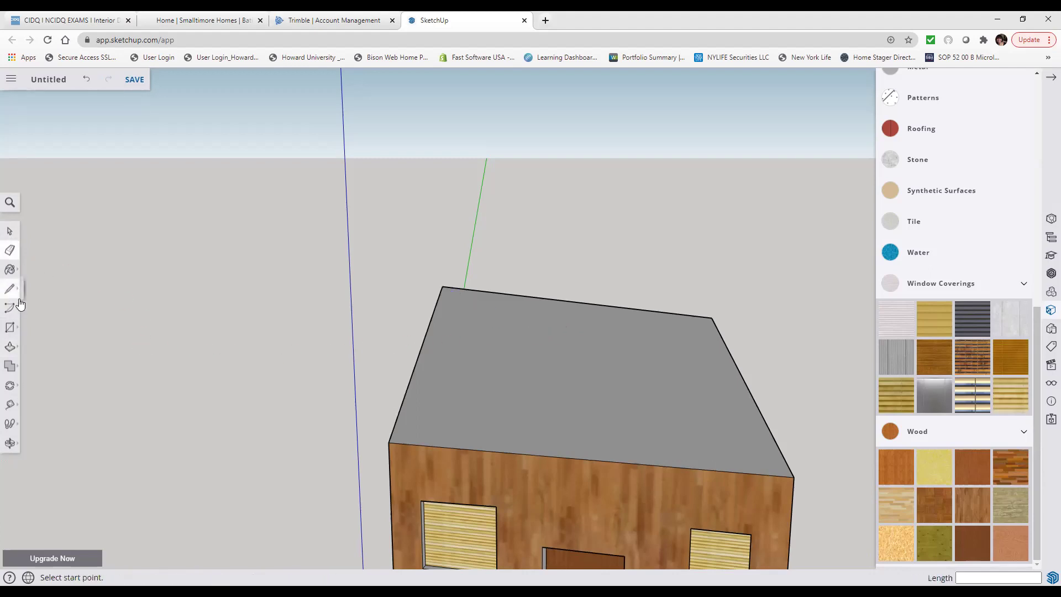
click(389, 442)
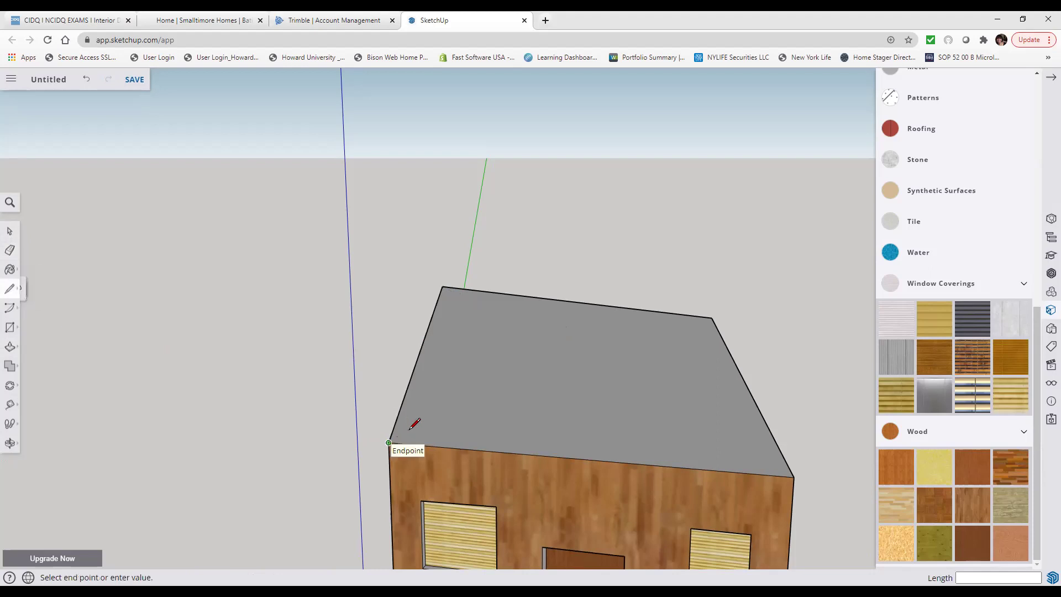
click(580, 368)
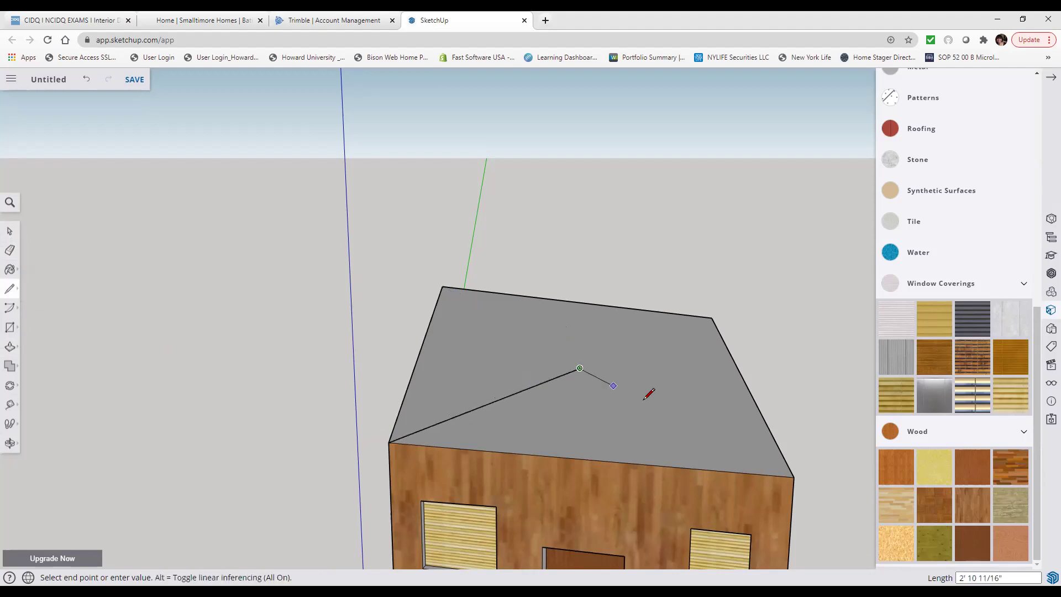
click(794, 477)
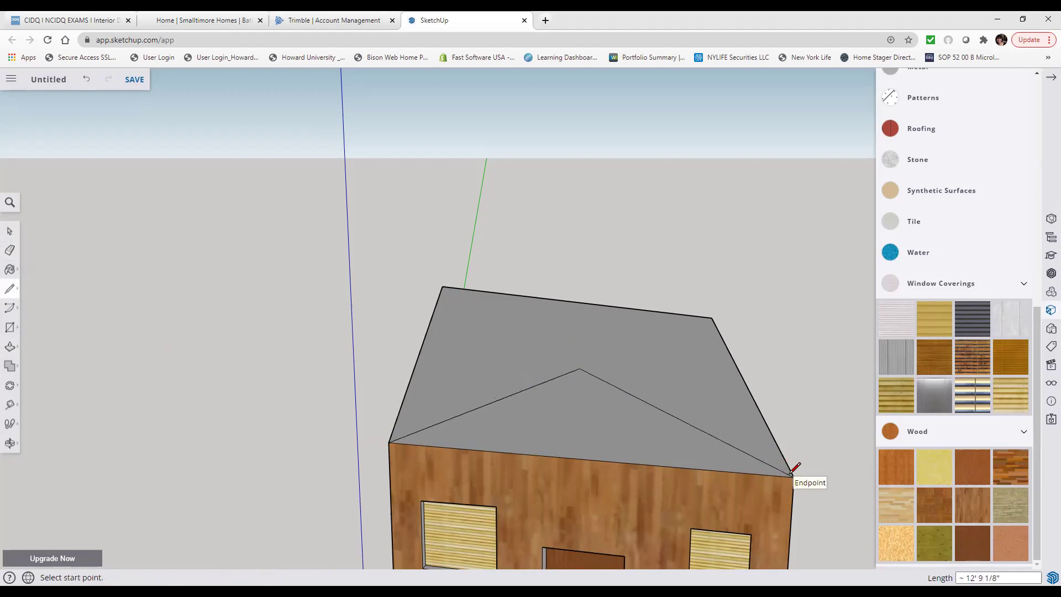
- Draw lines from the back-left and back-right roof corners to the centre, completing both diagonals
click(443, 287)
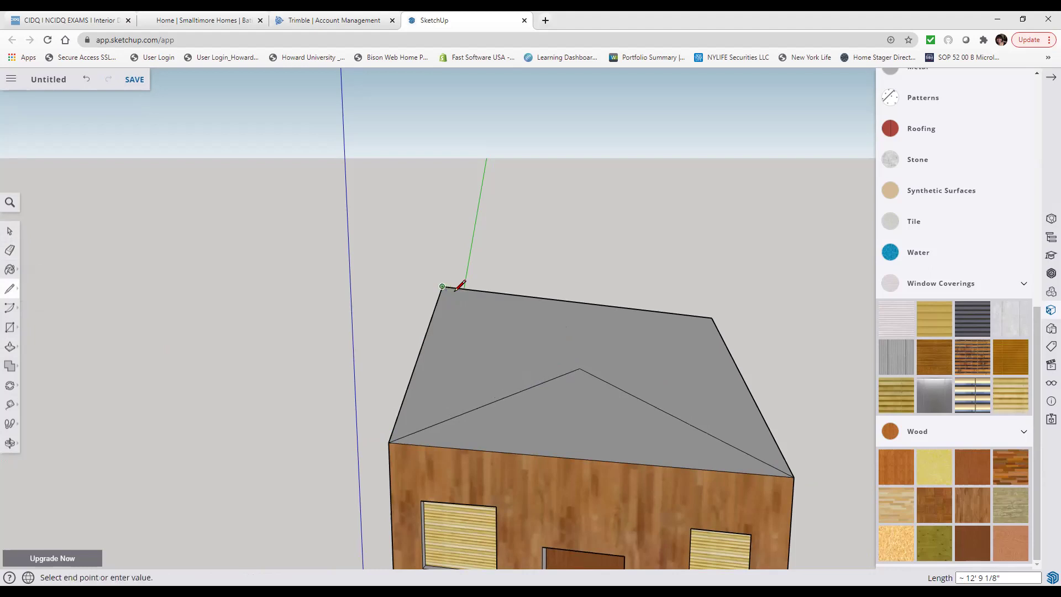
click(580, 366)
click(580, 367)
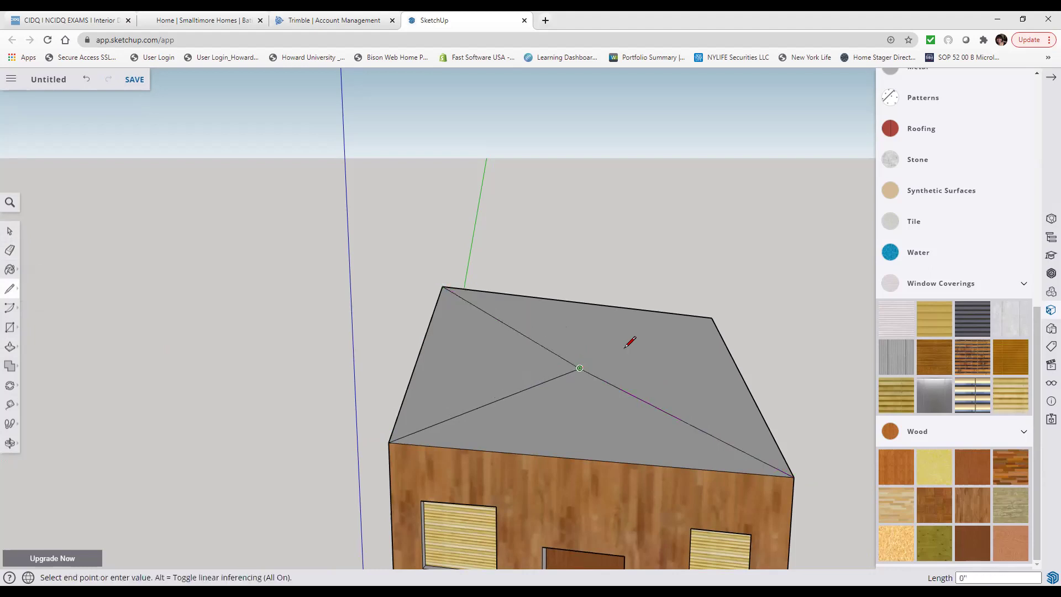
click(710, 319)
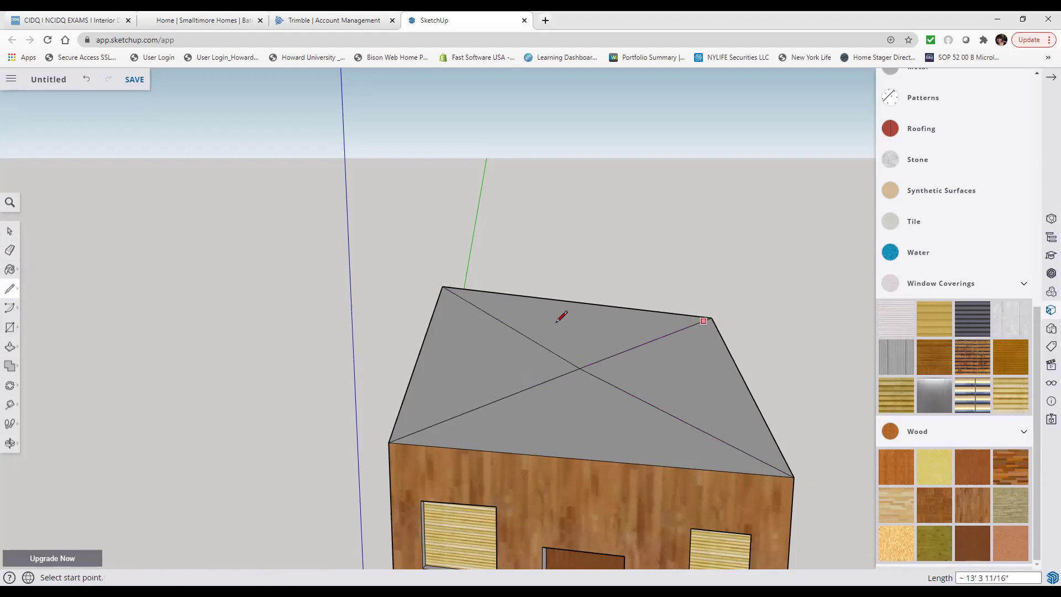
click(11, 346)
- Push/Pull the left, right, front and back roof triangles outward slightly to thicken the roof
drag(579, 368, 559, 334)
drag(623, 367, 629, 337)
drag(585, 379, 586, 357)
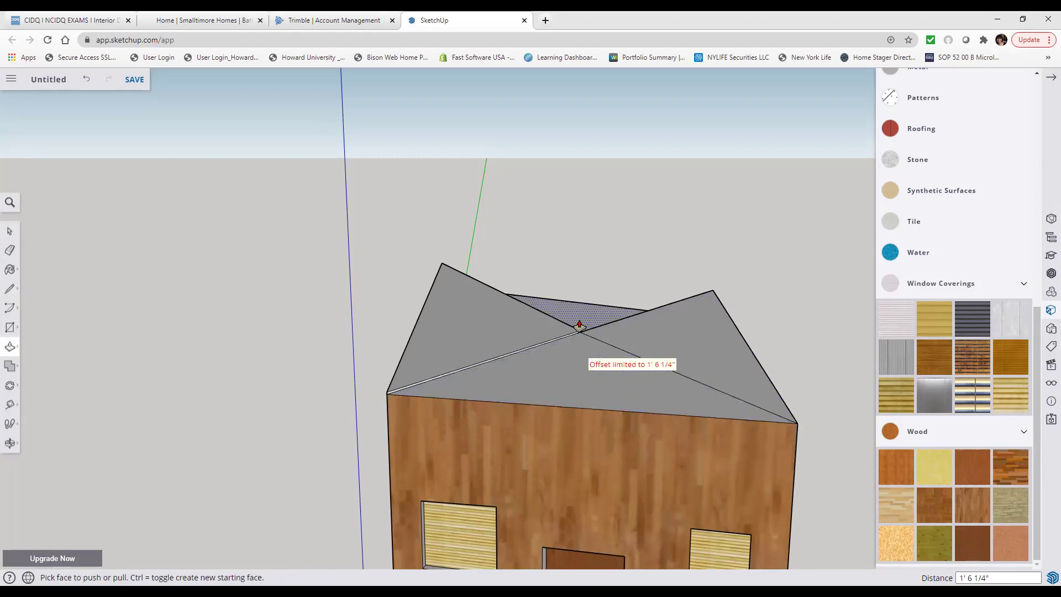
drag(589, 292, 590, 327)
drag(519, 362, 383, 371)
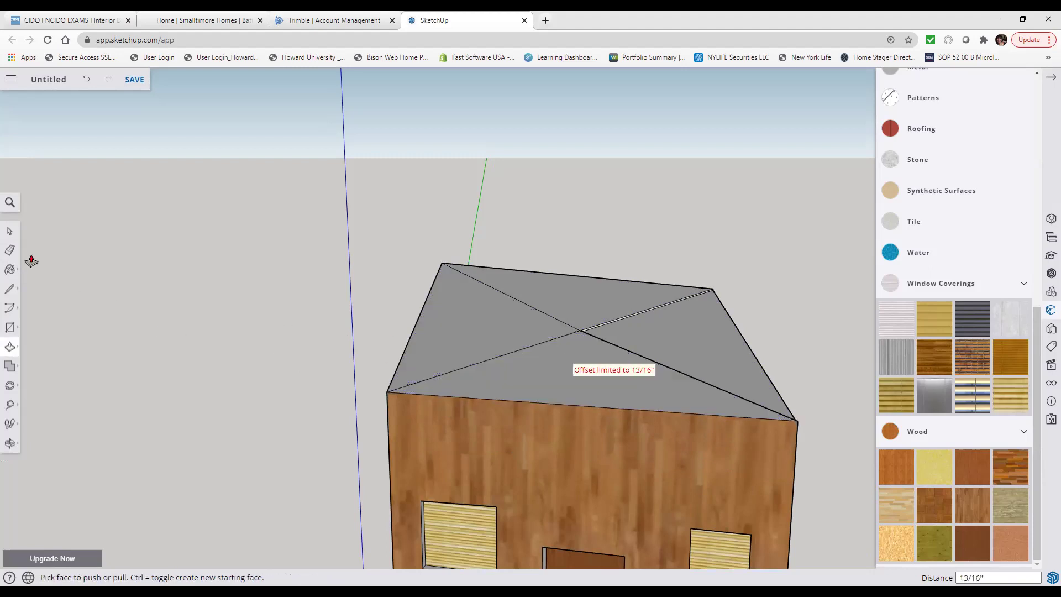
click(9, 231)
scroll(323, 357, down, 2)
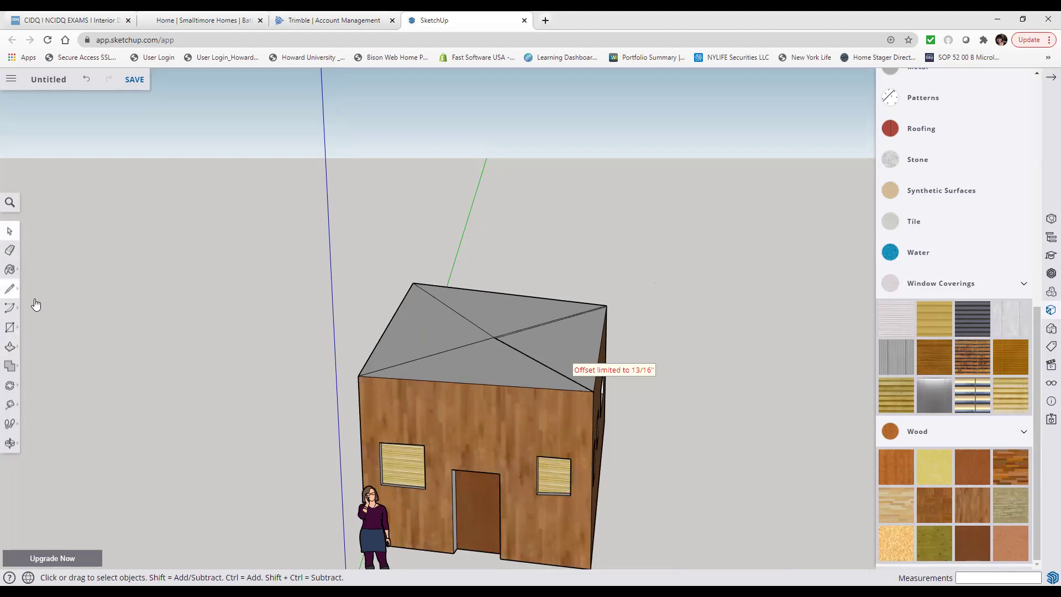
- Draw a first triangle at the roof's front-left corner, then undo that attempt
key(l)
click(359, 376)
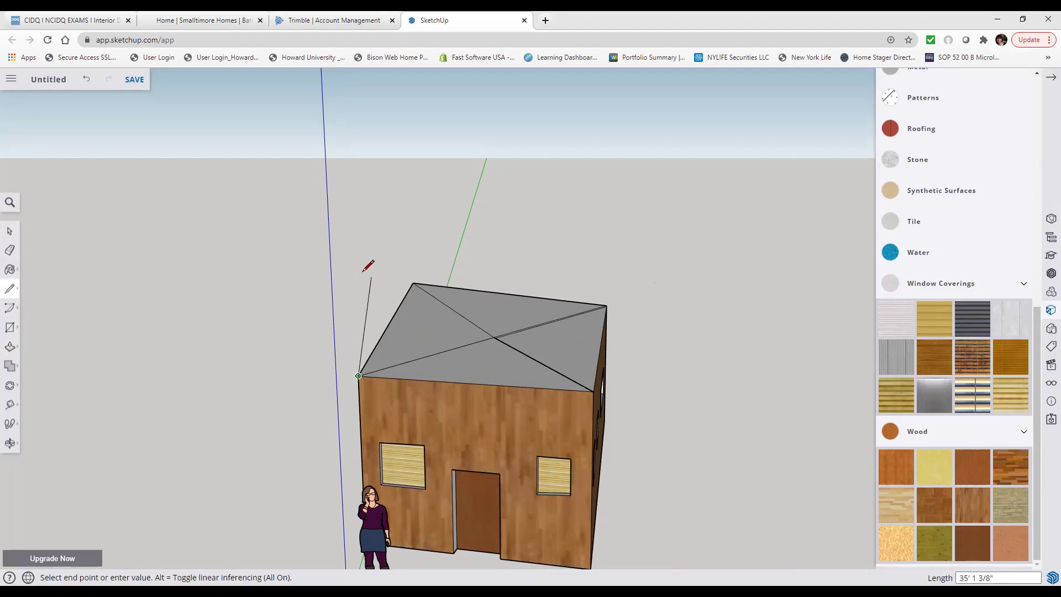
click(380, 269)
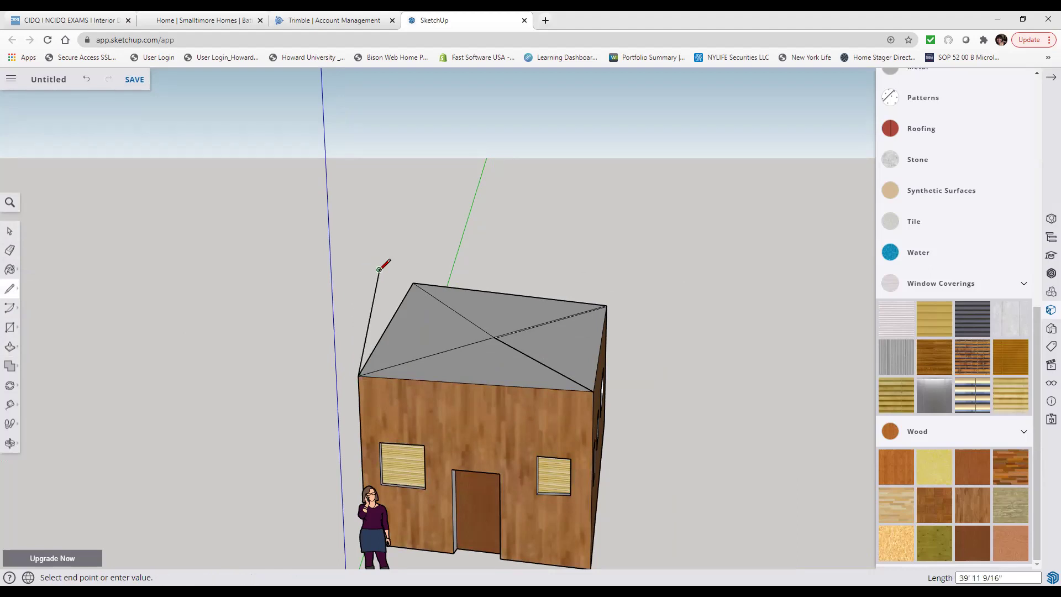
click(414, 284)
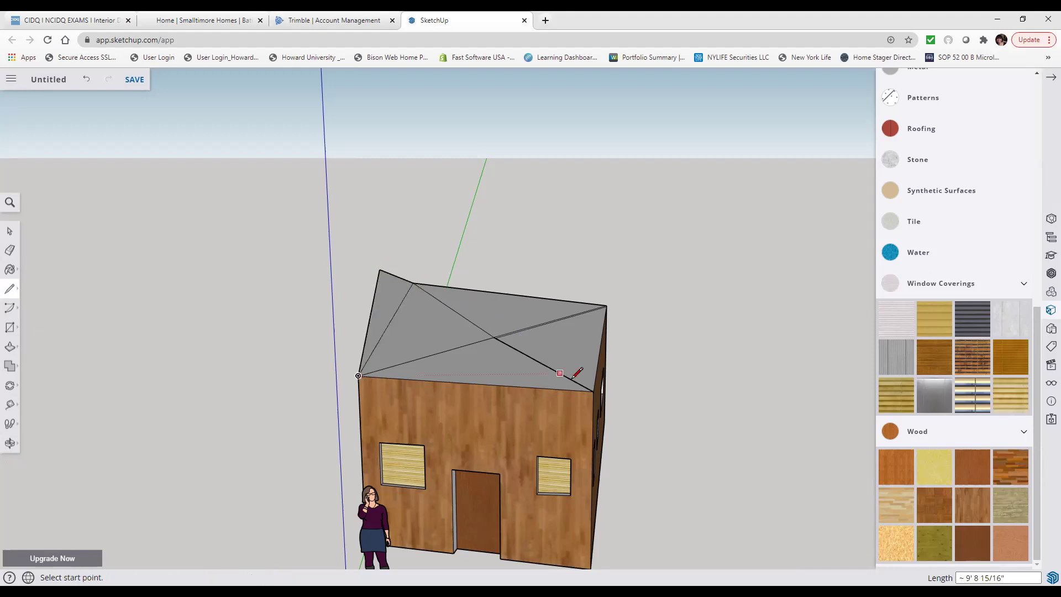
click(593, 390)
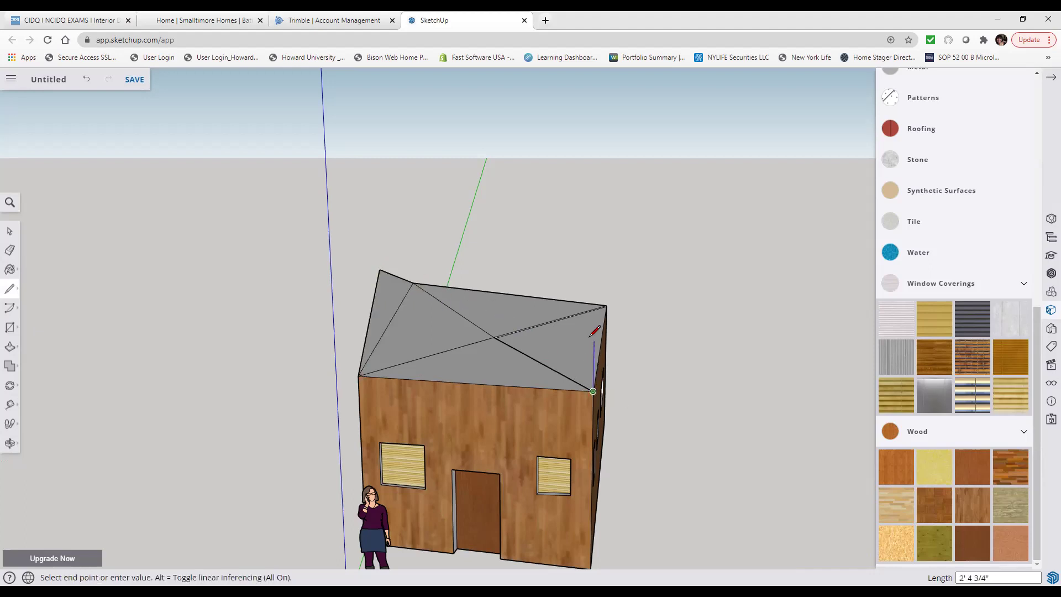
right_click(602, 310)
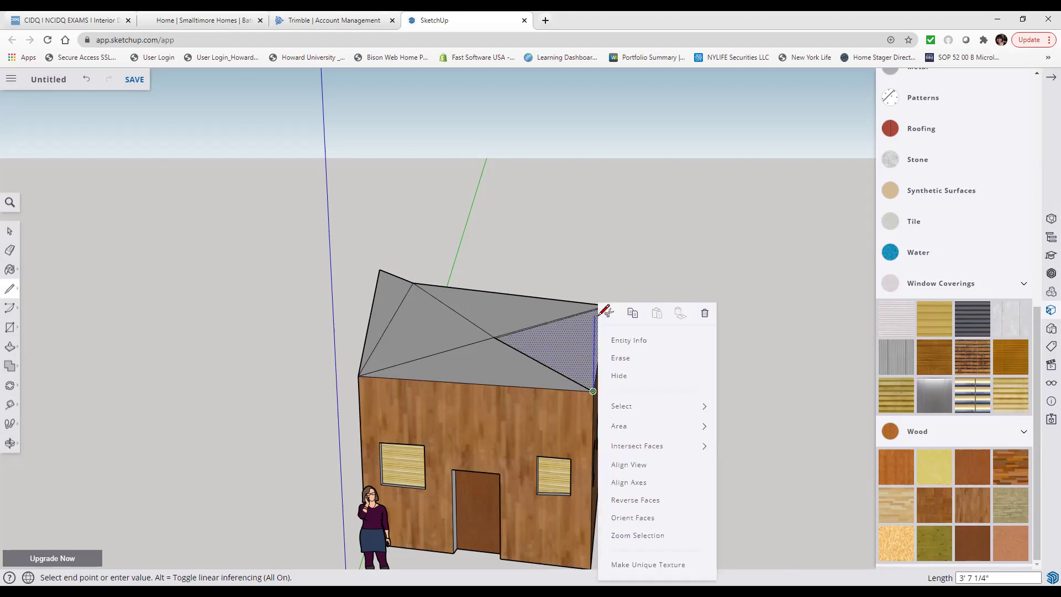
key(Escape)
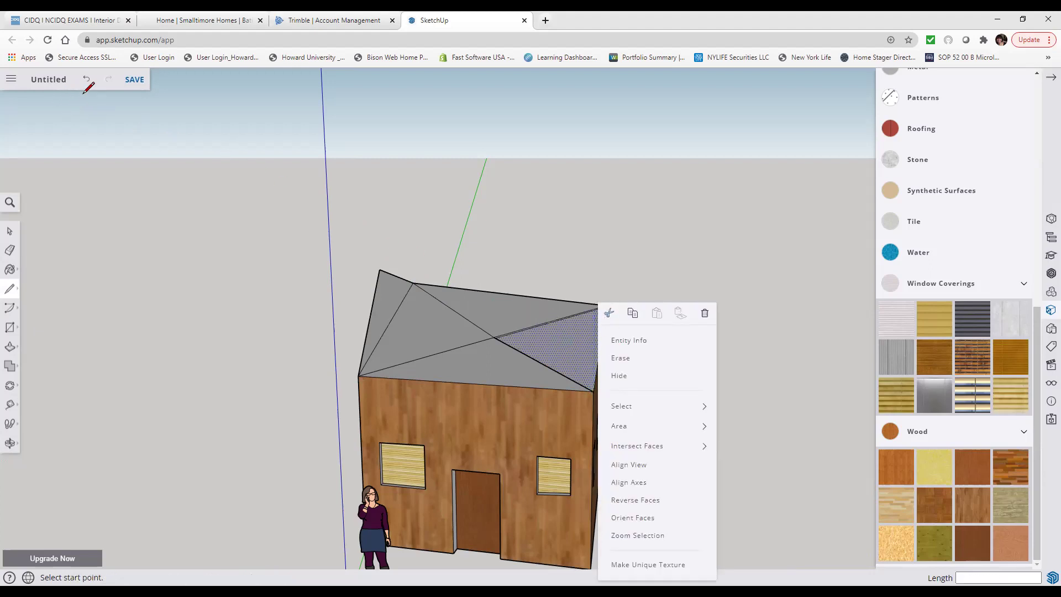
click(85, 81)
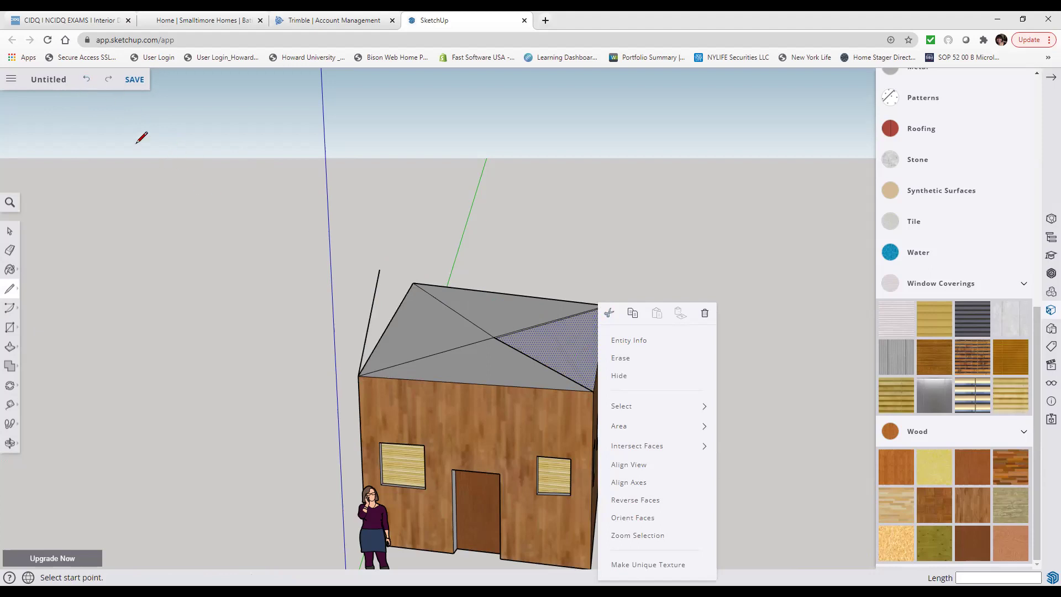
click(84, 89)
- Redraw the triangle from the roof's left corner up to the peak, closing a new face
click(10, 288)
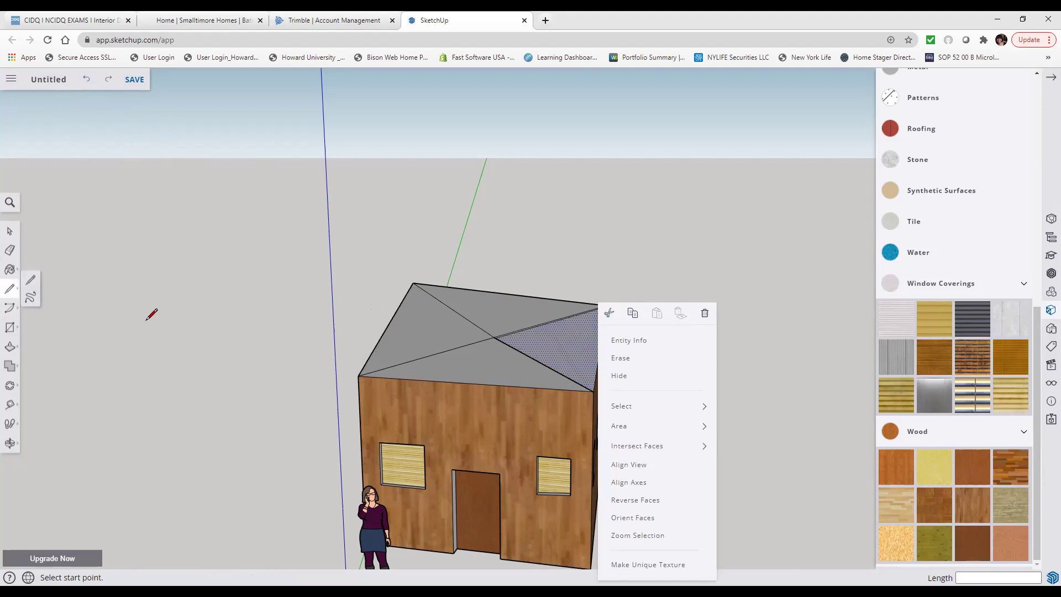
click(358, 376)
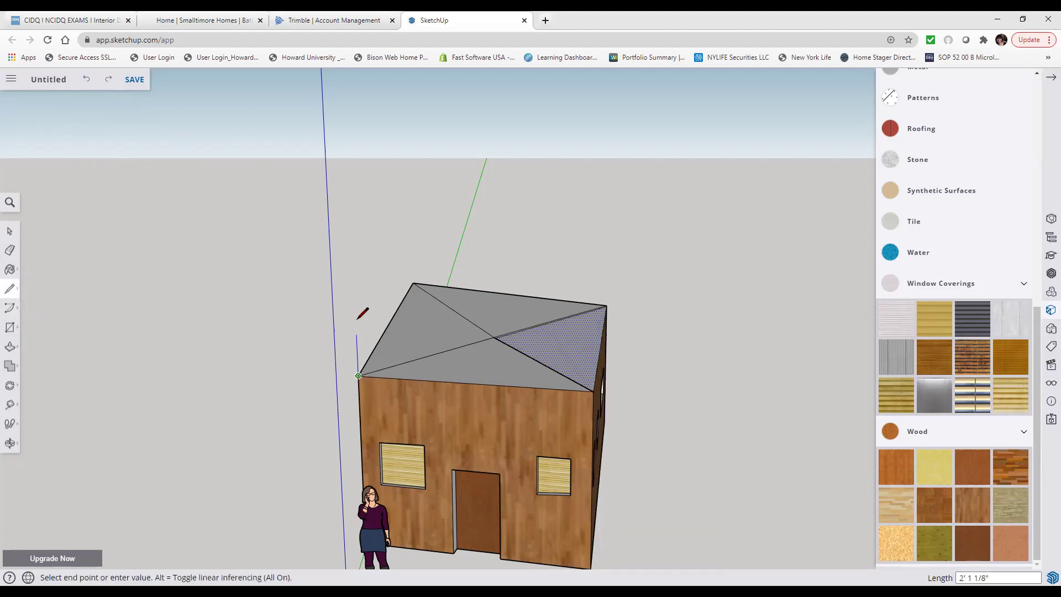
click(381, 291)
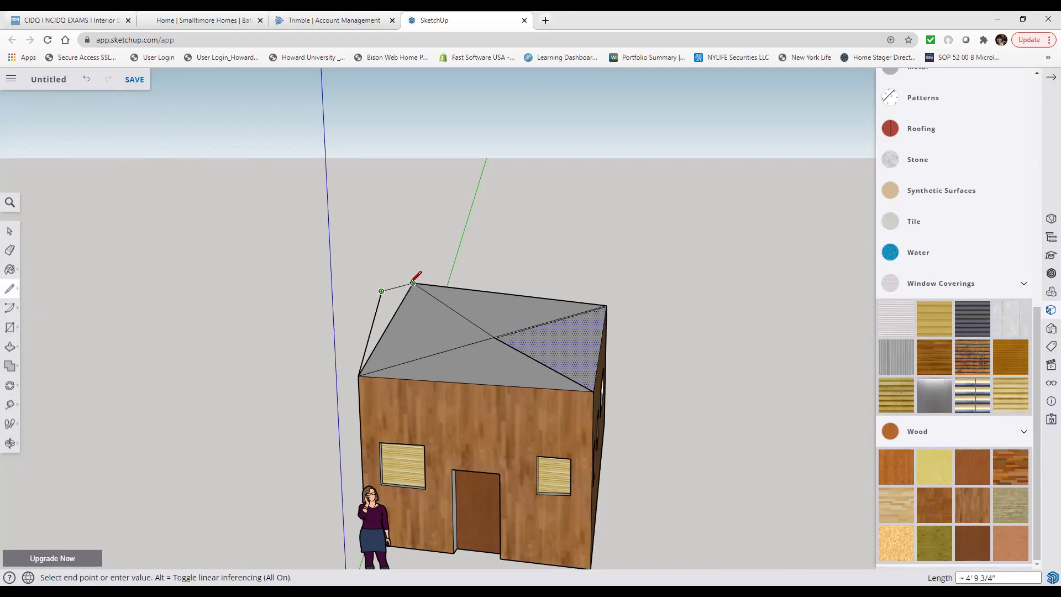
click(412, 282)
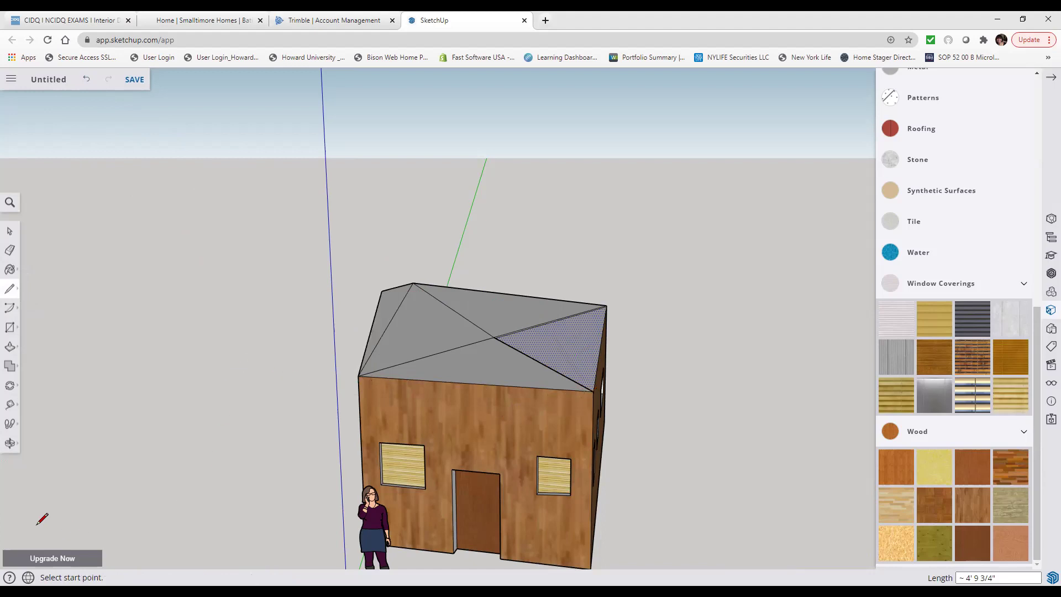
click(10, 444)
- Orbit to the house's long side with its window row and start a line at the roof's left corner
drag(267, 440, 580, 419)
right_click(581, 419)
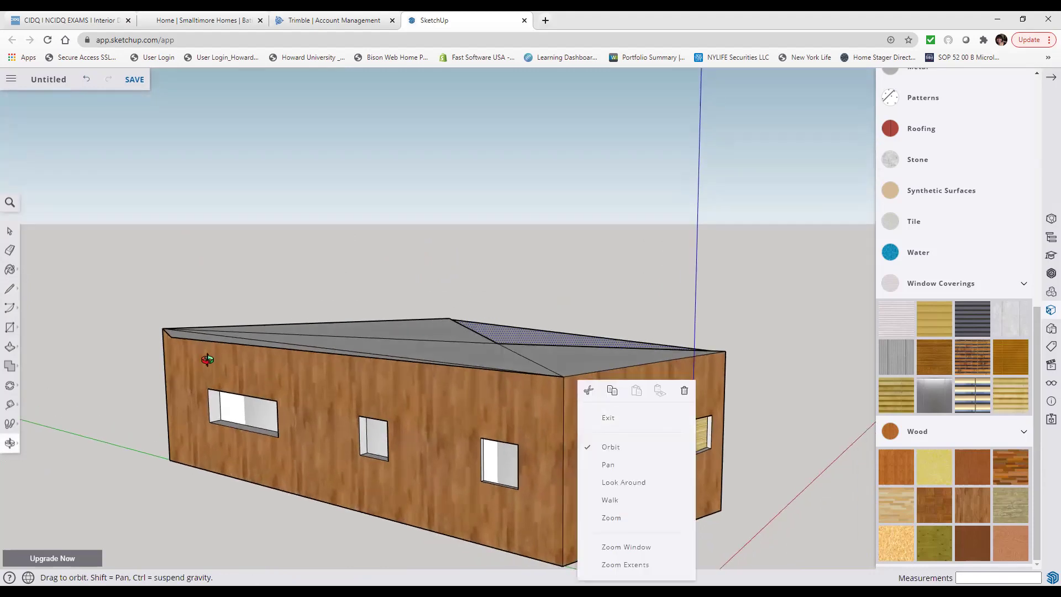
right_click(132, 314)
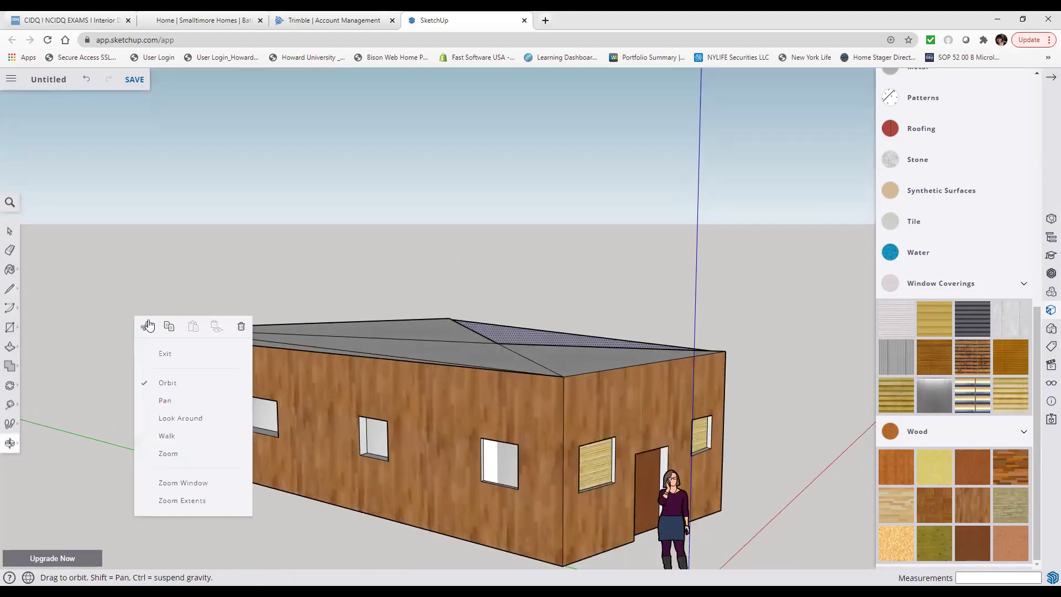
click(10, 234)
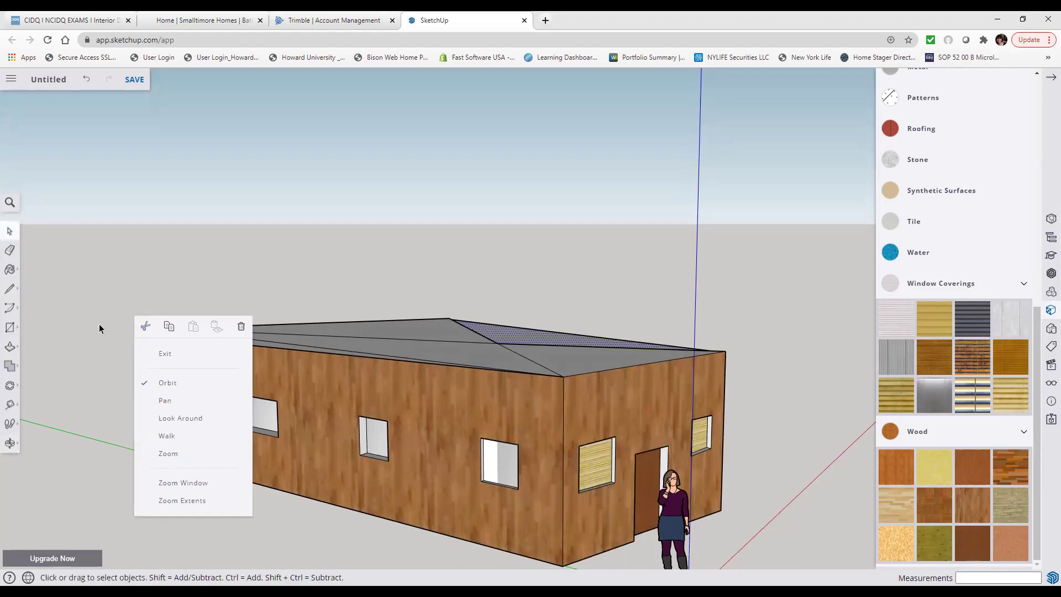
click(159, 353)
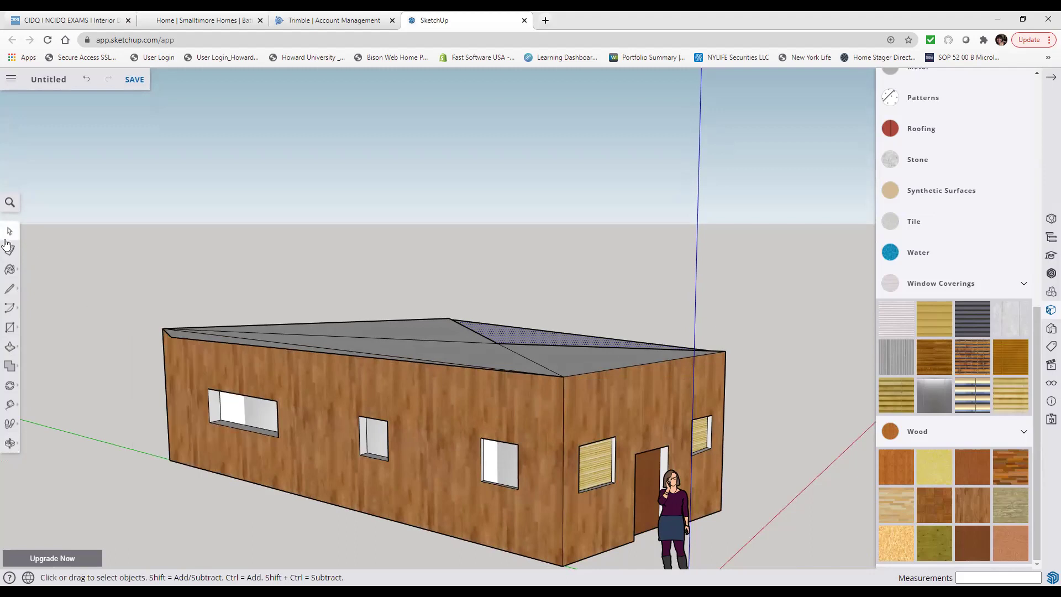
click(10, 289)
click(163, 329)
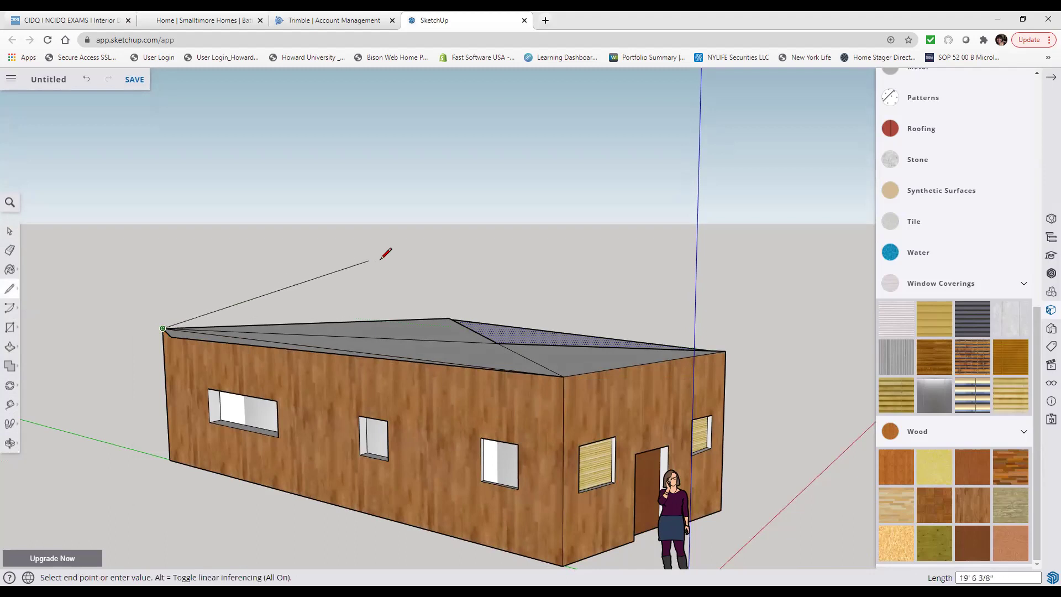
- Abandon the failed line attempts from the roof corners
right_click(398, 256)
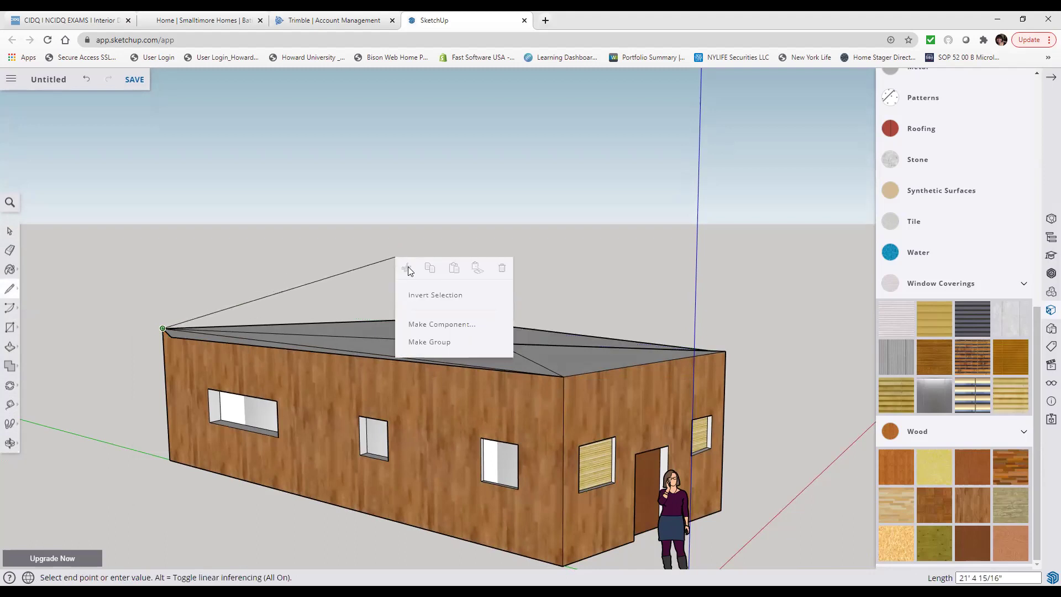
right_click(407, 251)
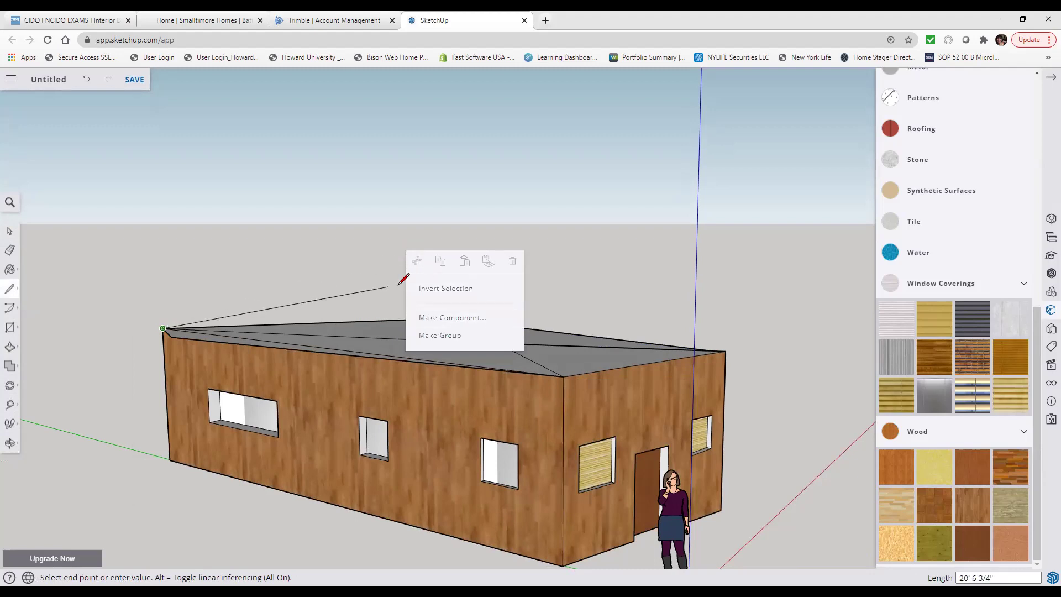
right_click(396, 255)
right_click(401, 251)
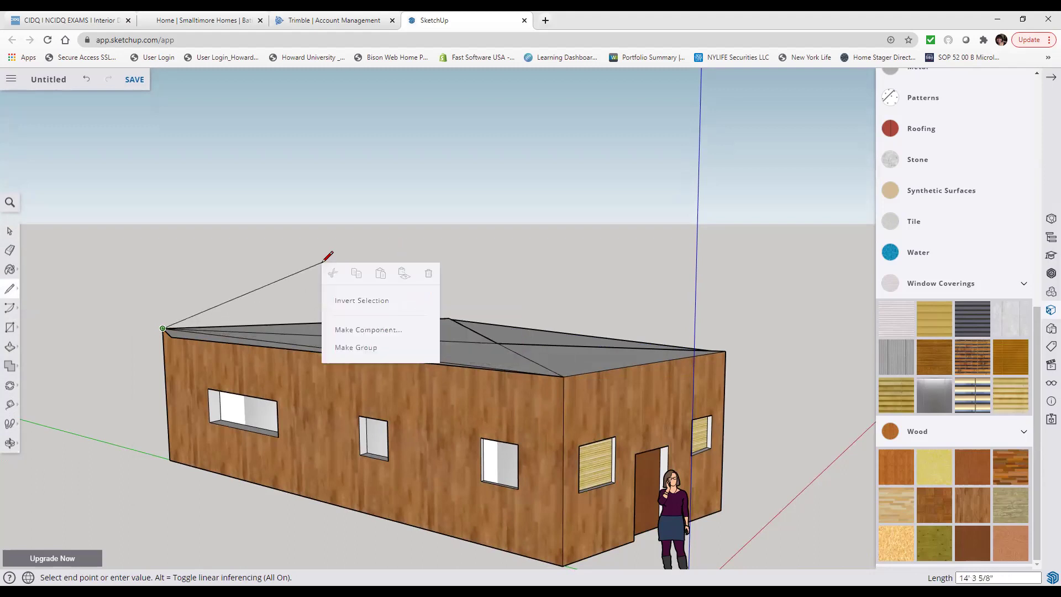
right_click(396, 248)
key(Escape)
click(563, 377)
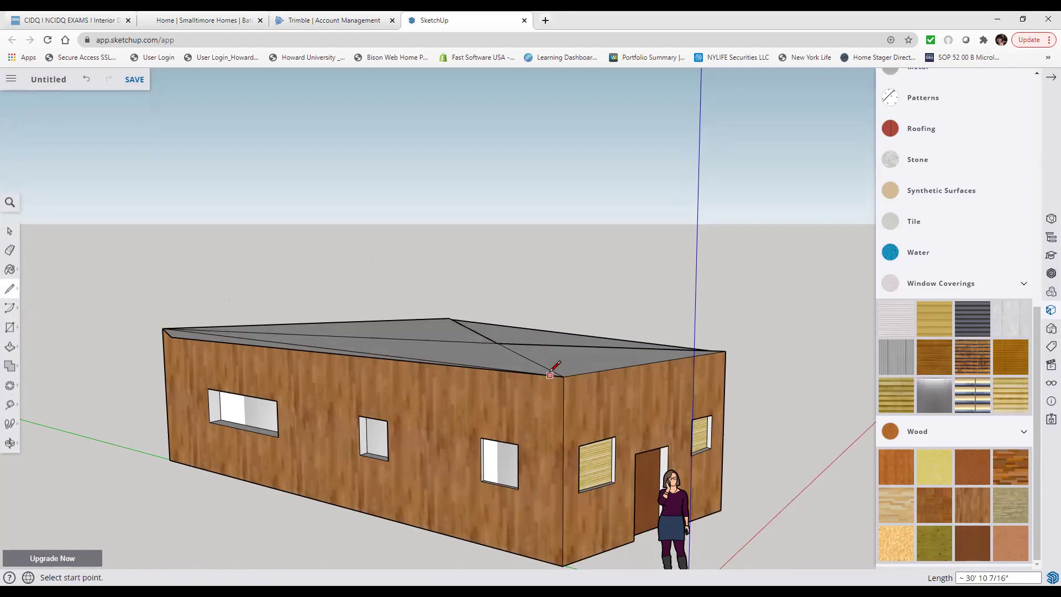
click(556, 376)
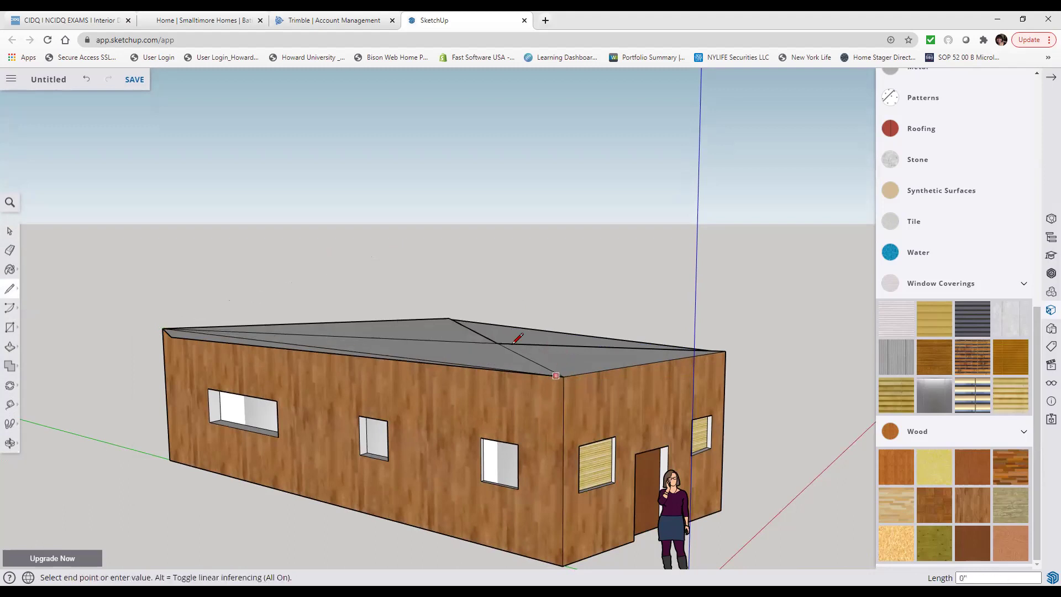
right_click(416, 260)
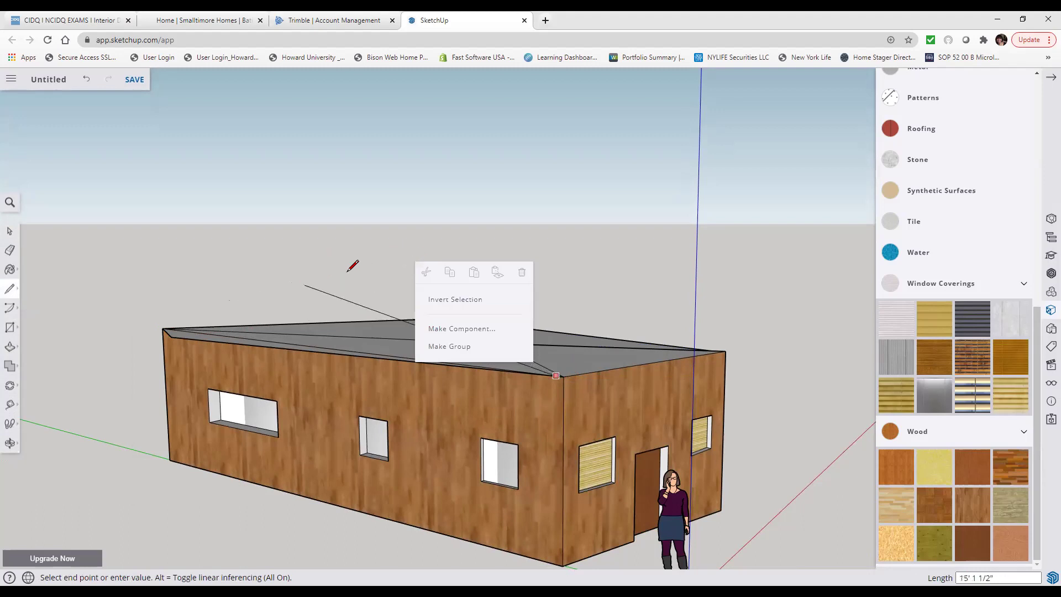
key(Escape)
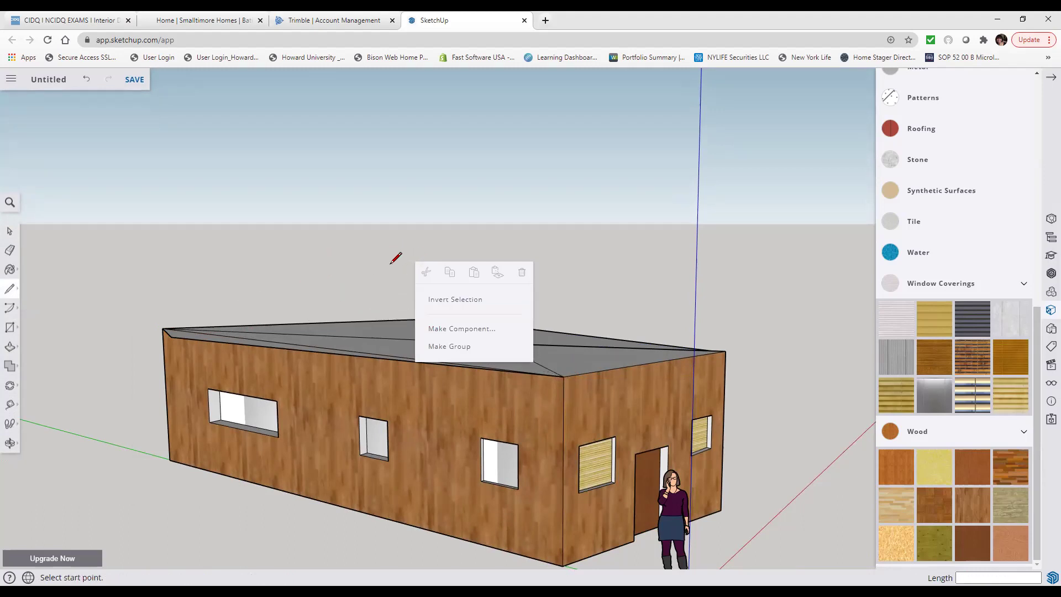
right_click(369, 274)
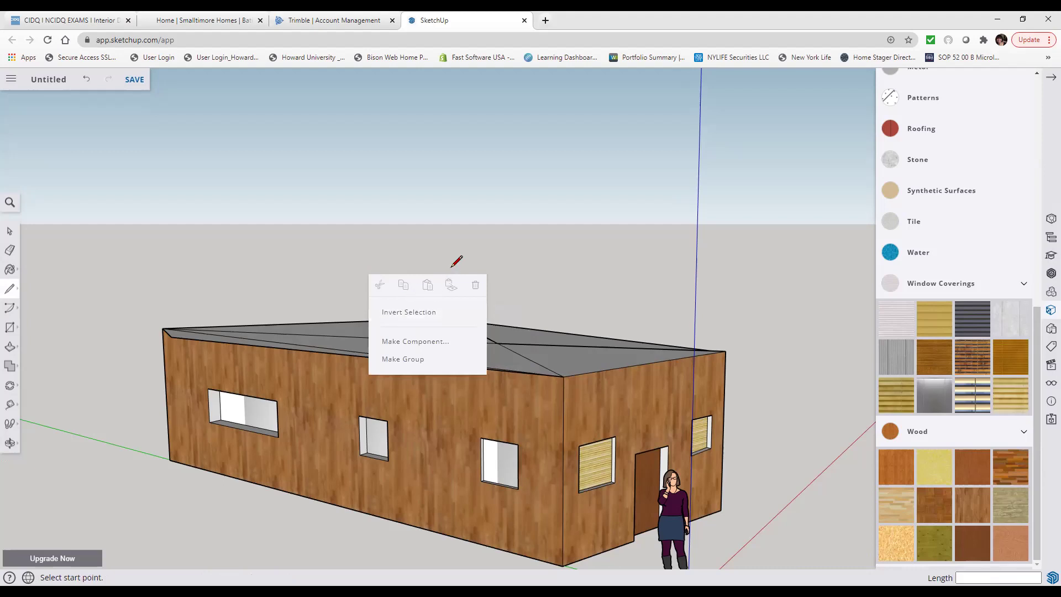
- Draw an edge from the roof's left corner to the front eave, splitting the long slope
click(163, 328)
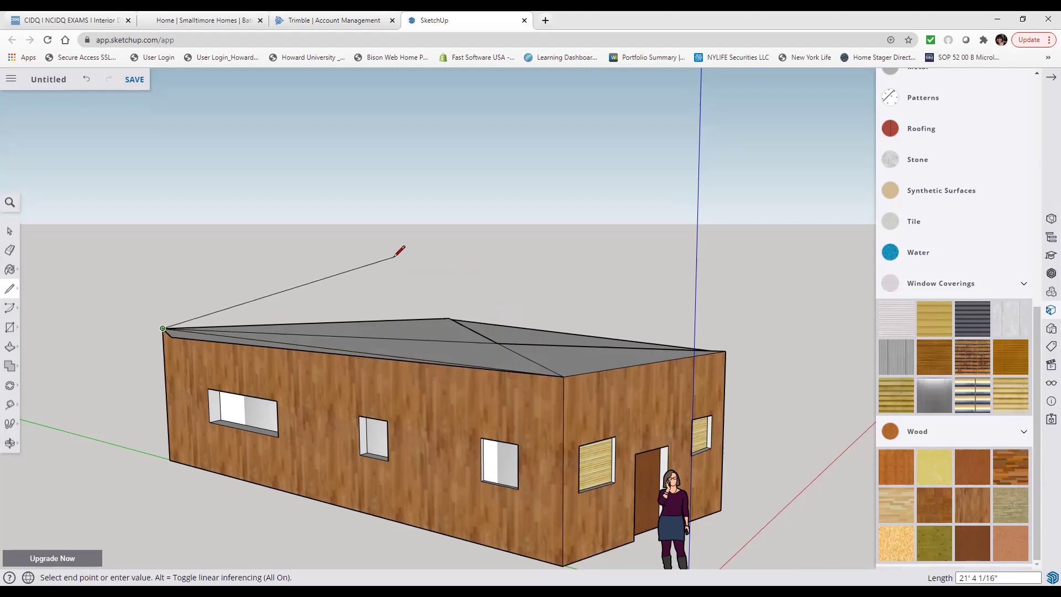
right_click(395, 257)
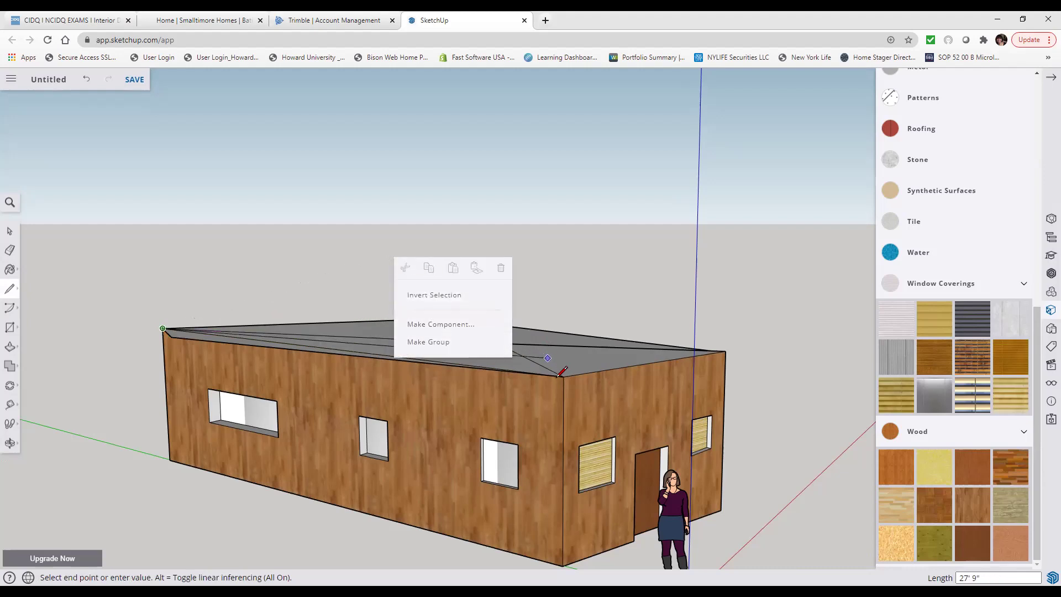
click(532, 374)
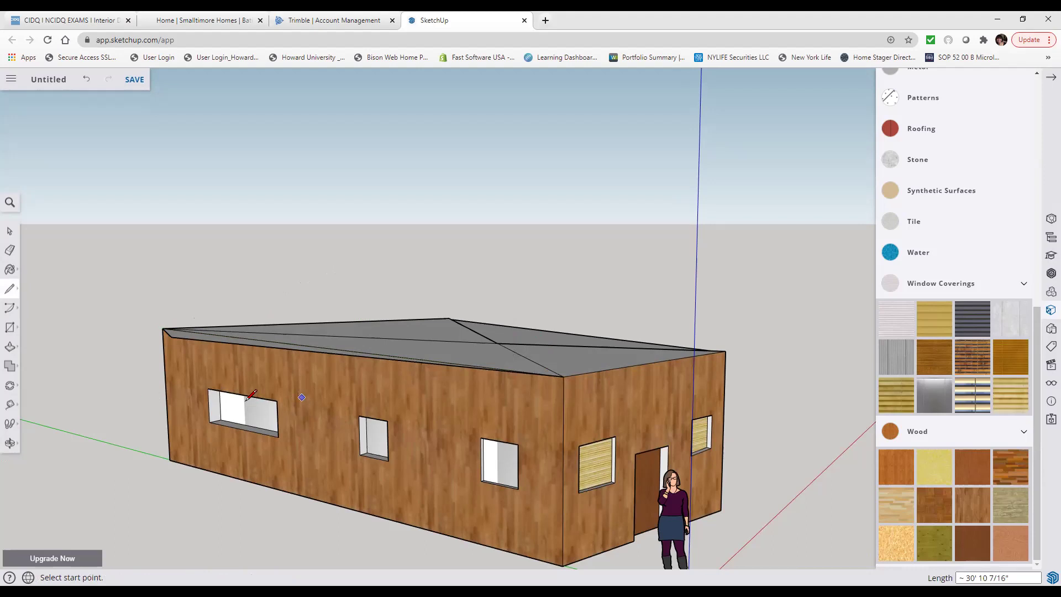
click(13, 233)
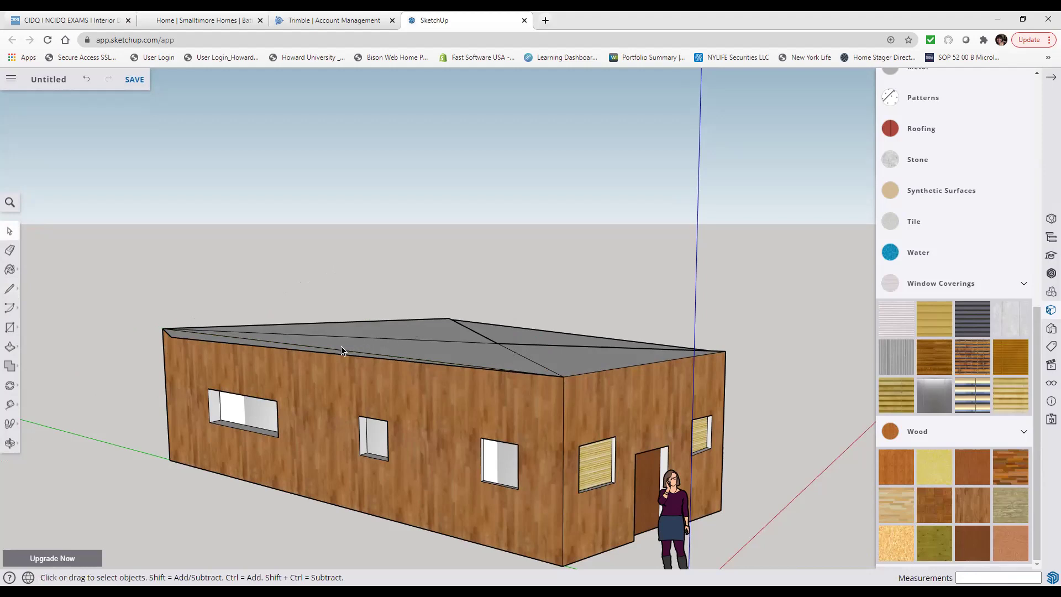
click(10, 346)
click(292, 347)
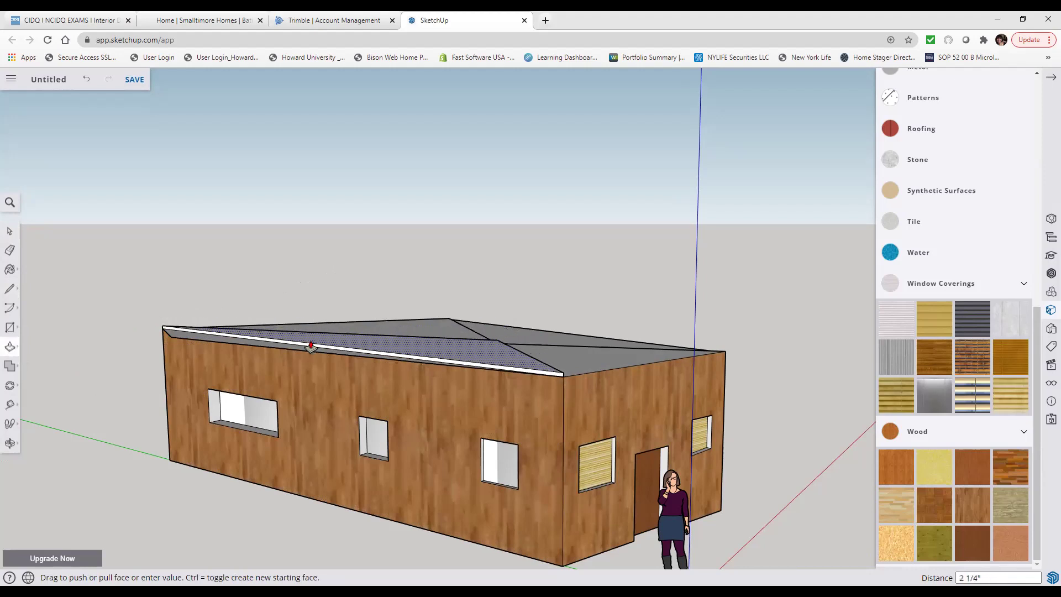
click(310, 347)
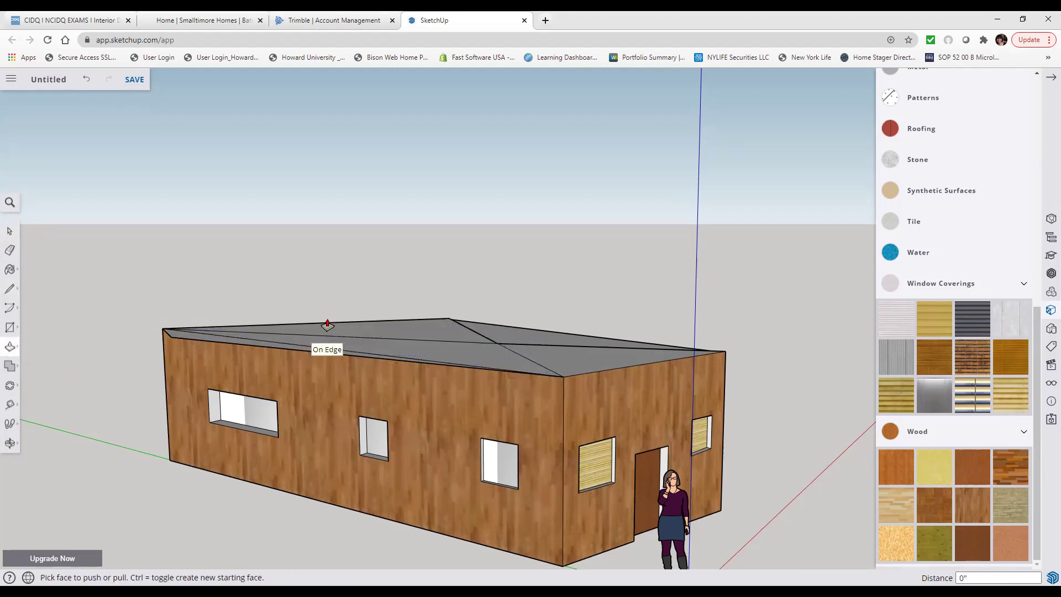
click(10, 288)
click(162, 328)
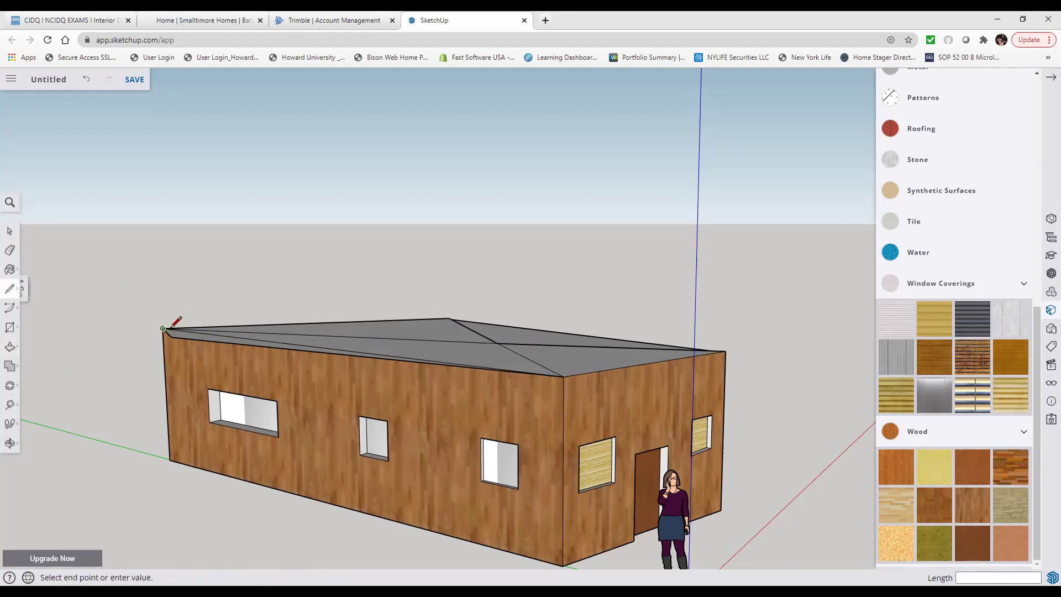
right_click(306, 265)
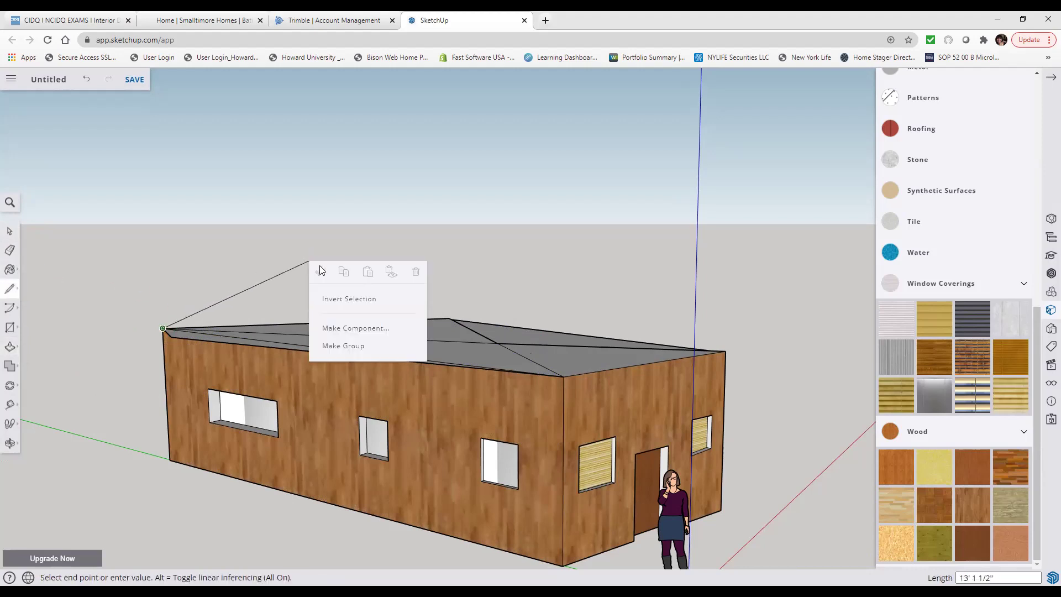
right_click(321, 241)
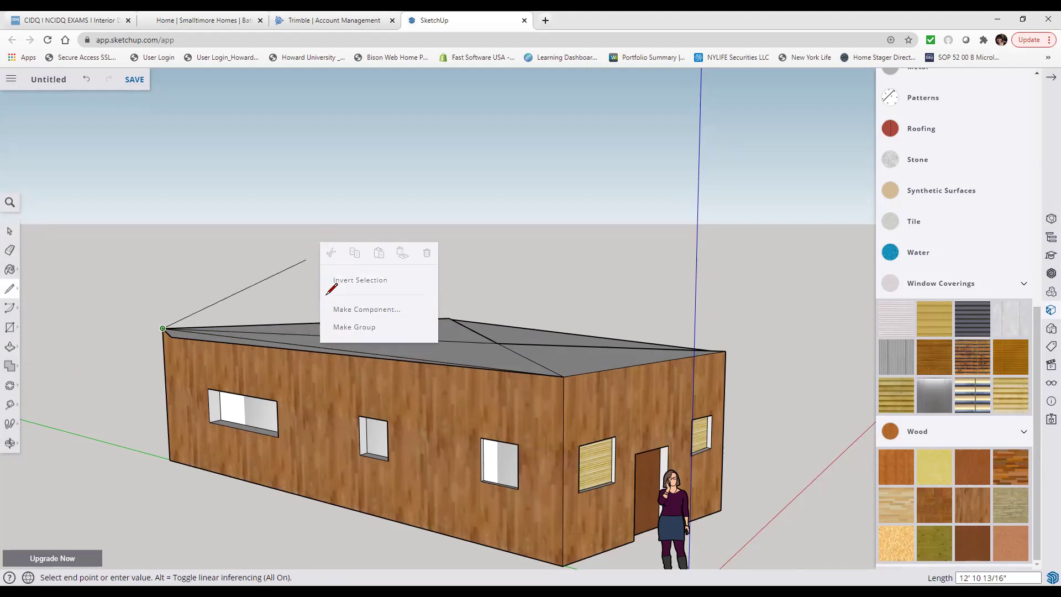
click(365, 310)
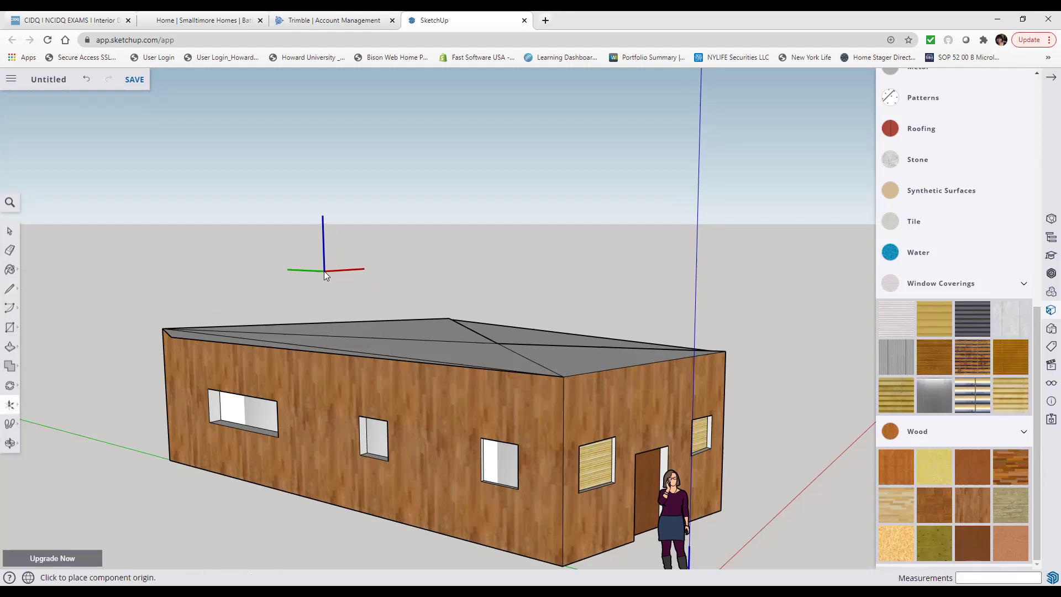
click(321, 245)
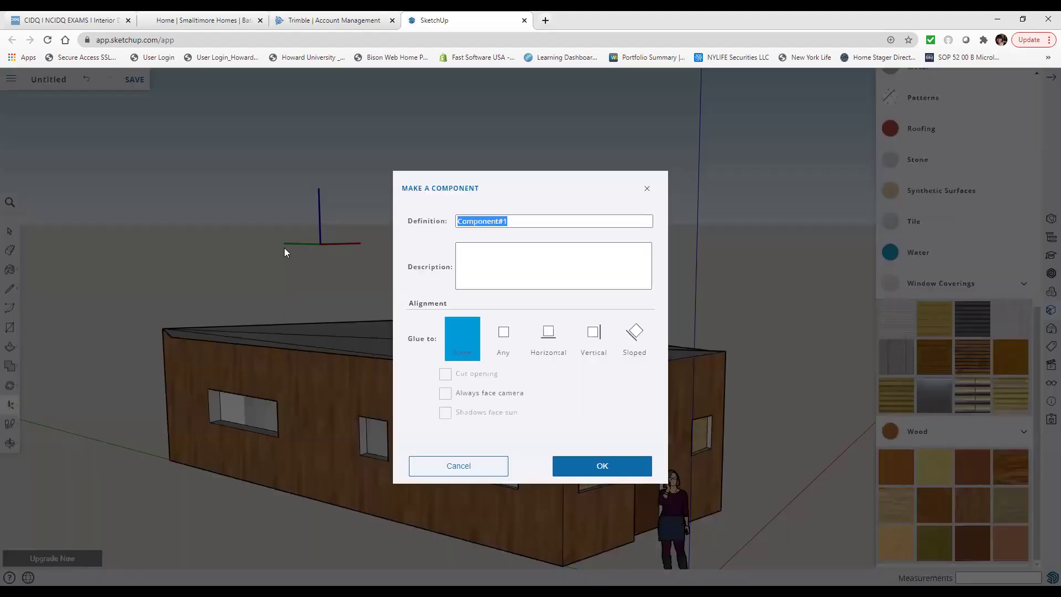
click(449, 463)
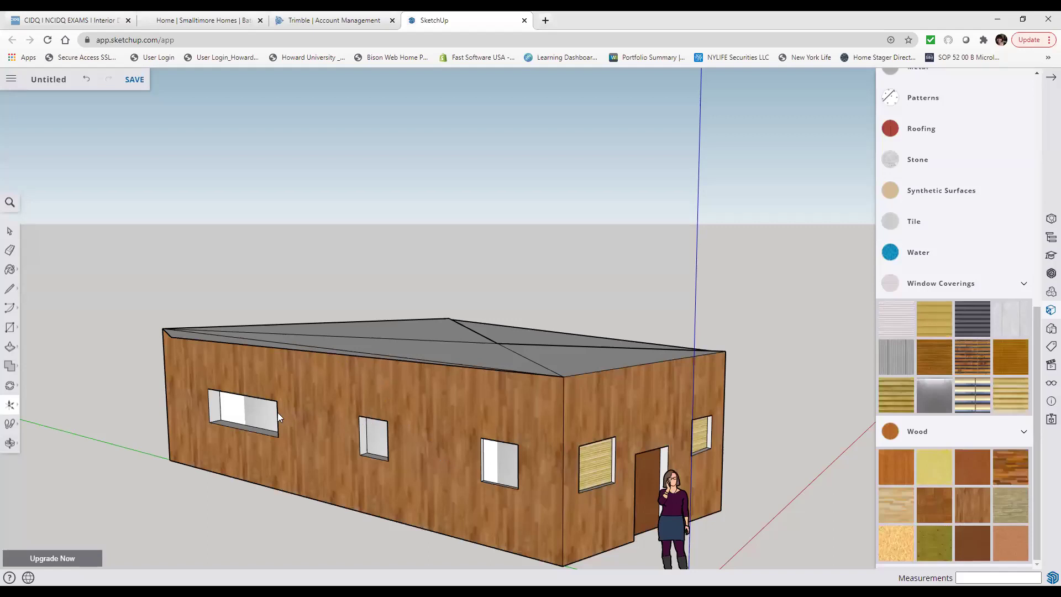
click(10, 443)
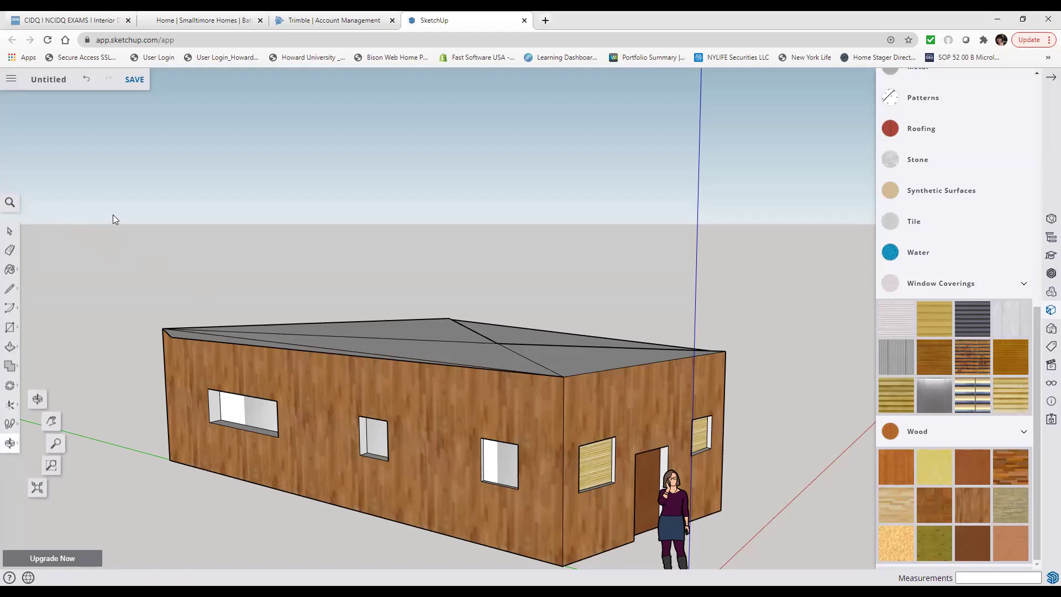
- Collapse the Window Coverings group in the Materials panel
click(5, 236)
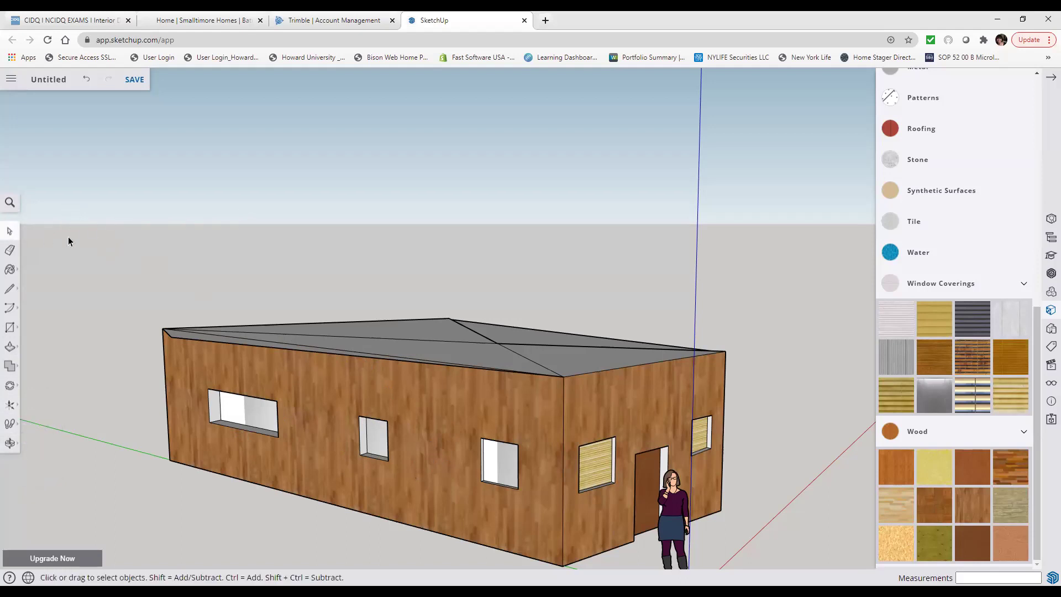
scroll(898, 265, up, 3)
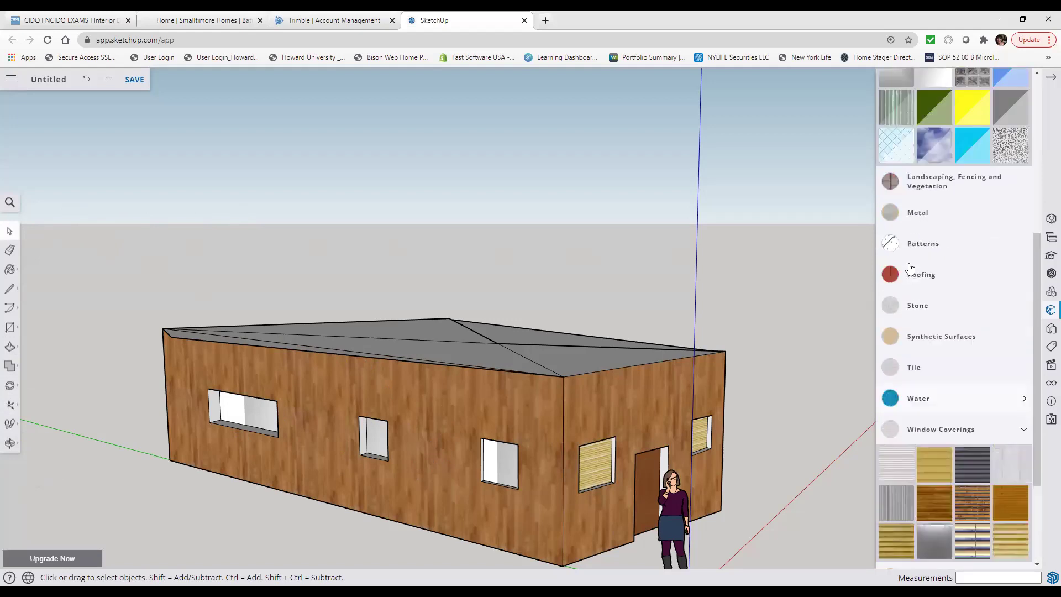
scroll(935, 259, up, 5)
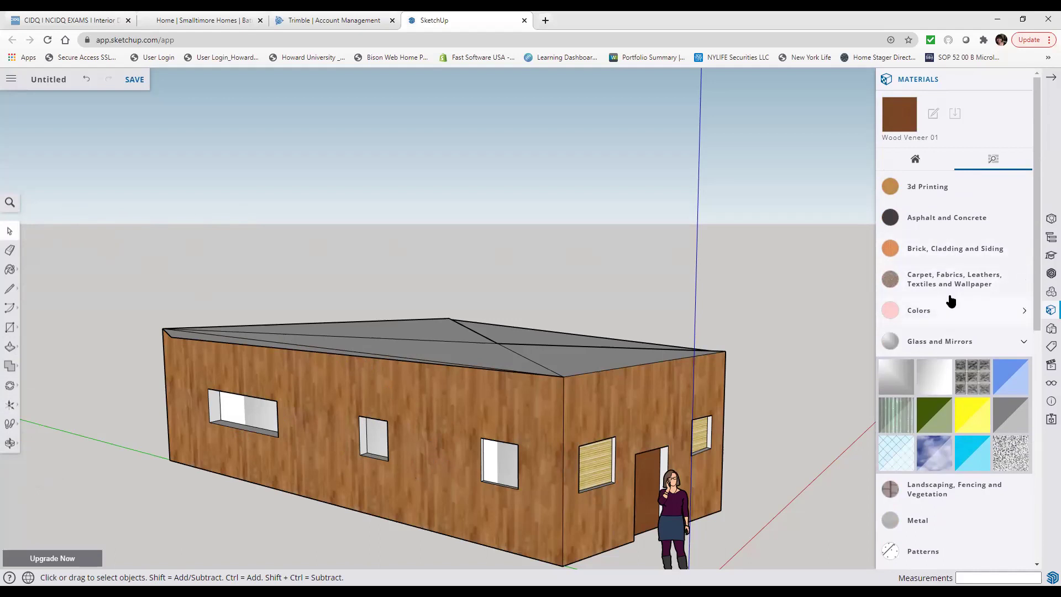
scroll(951, 301, down, 6)
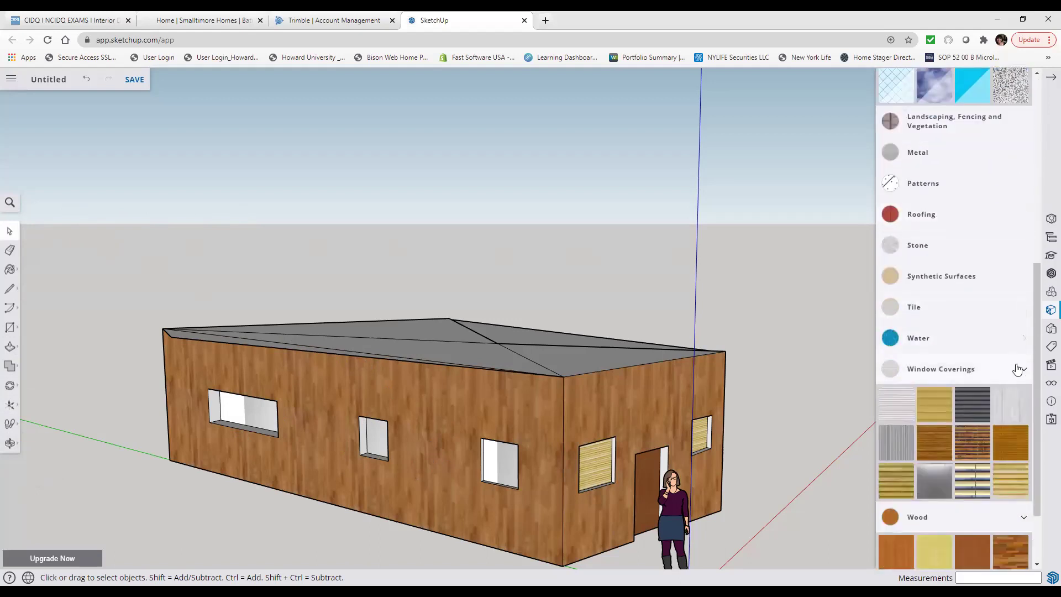
click(1021, 371)
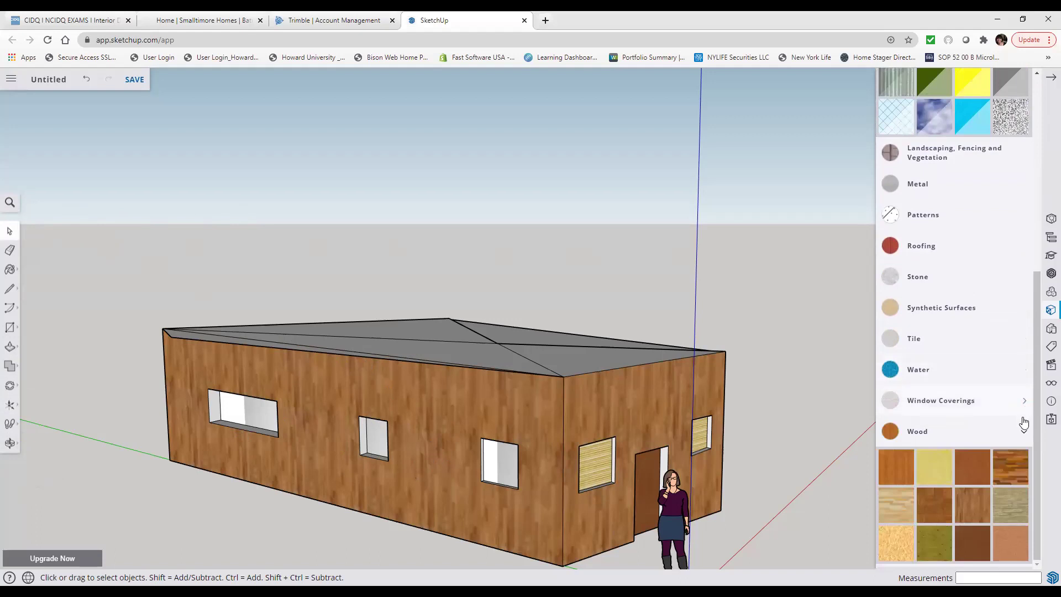
- Collapse the Wood group and choose Brick Tumbled from Brick, Cladding and Siding
click(1023, 434)
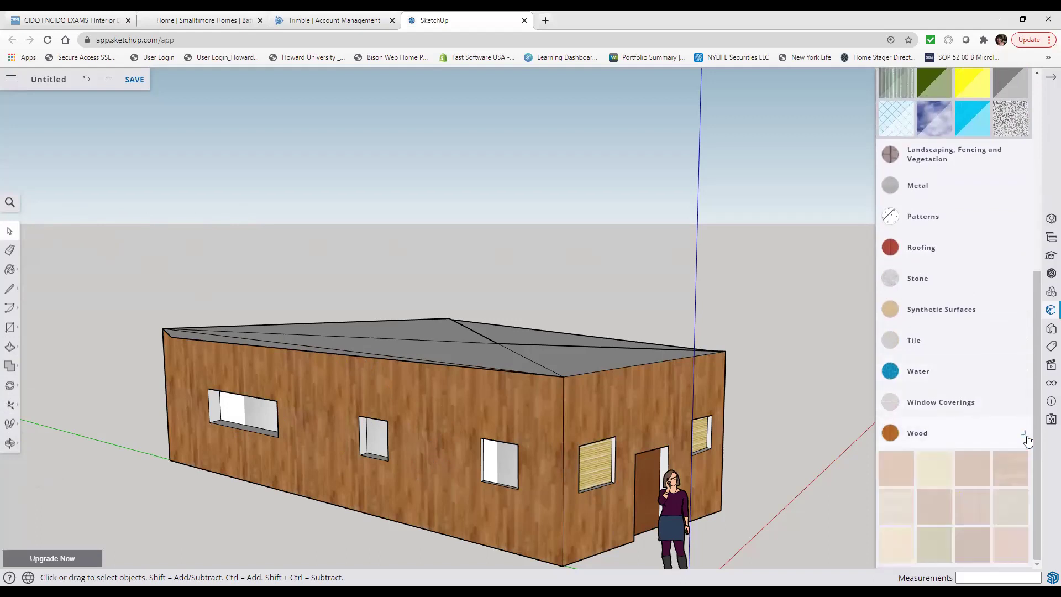
scroll(1027, 406, up, 4)
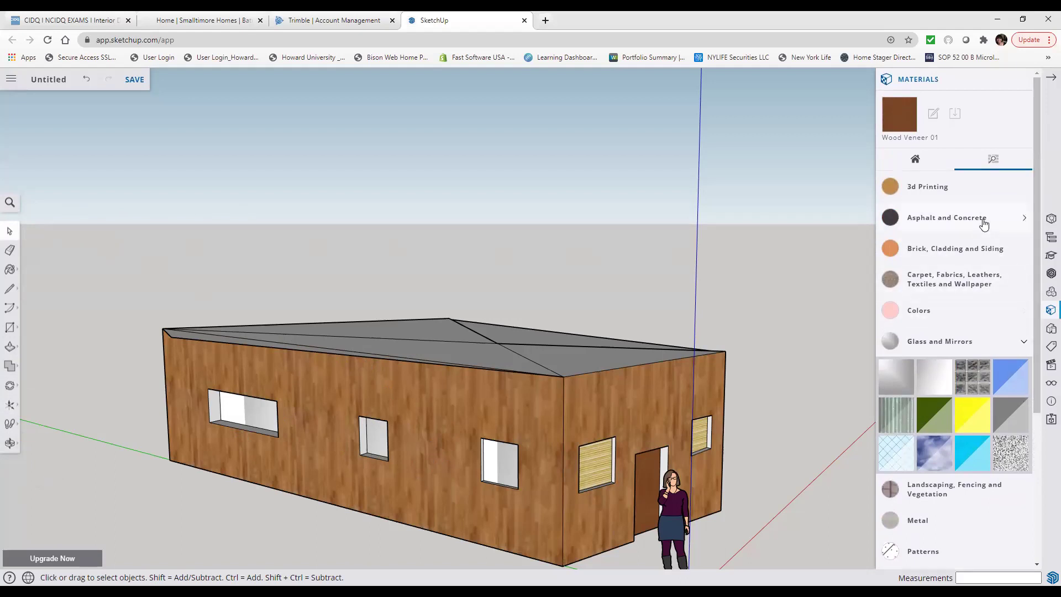
click(989, 260)
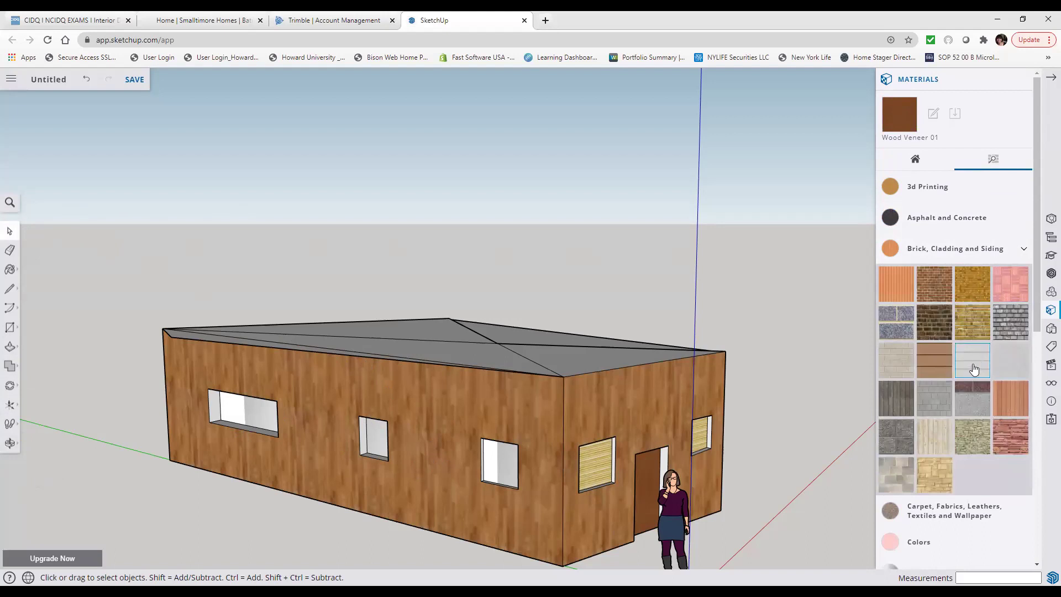
click(1020, 330)
- Paint the roof facets and edge strips with the dark Brick Tumbled material
click(561, 356)
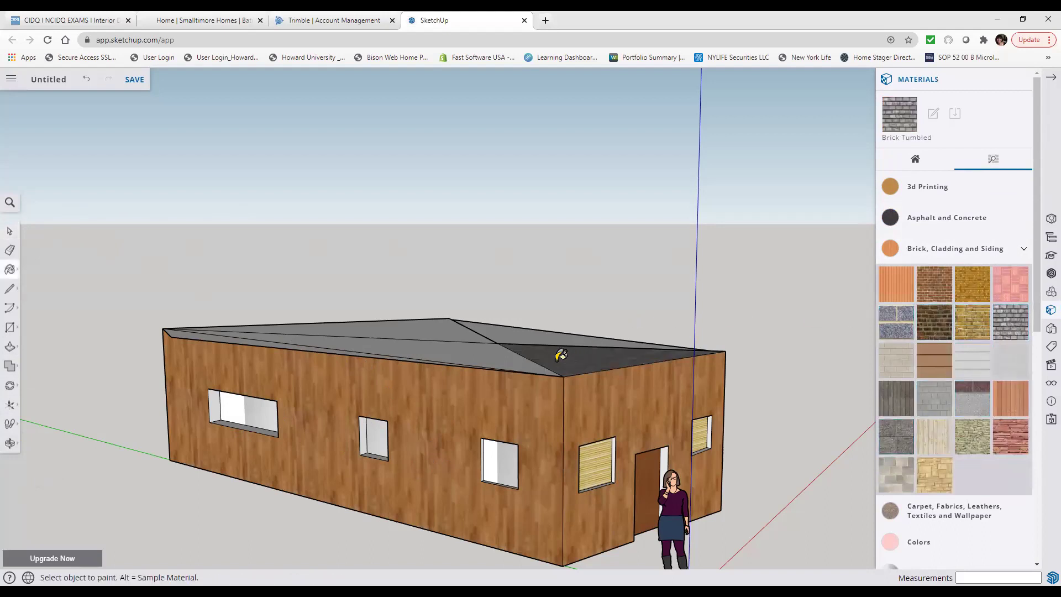
click(504, 352)
click(439, 324)
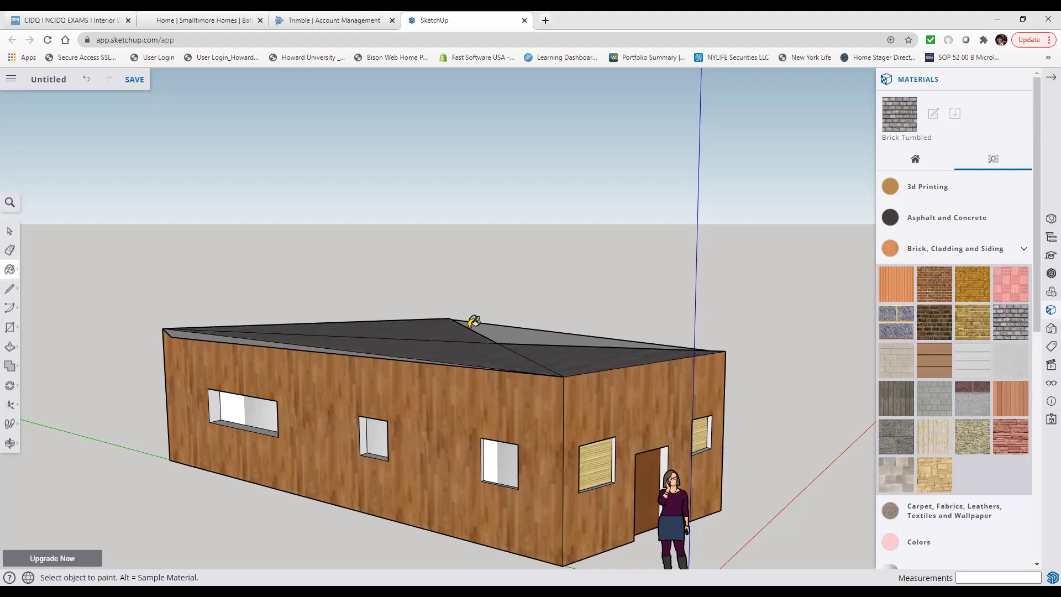
click(501, 329)
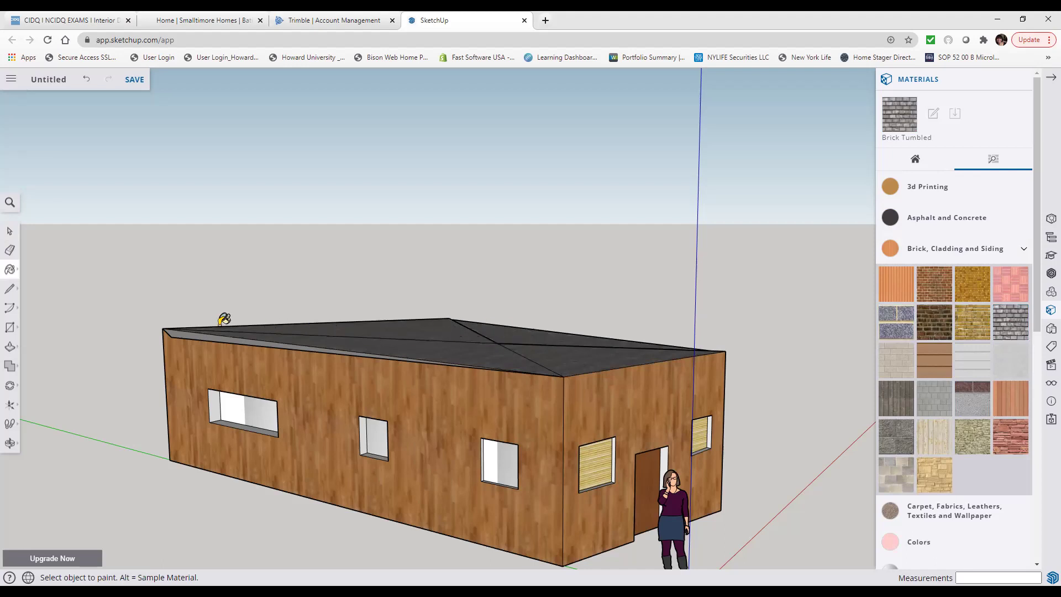
click(194, 331)
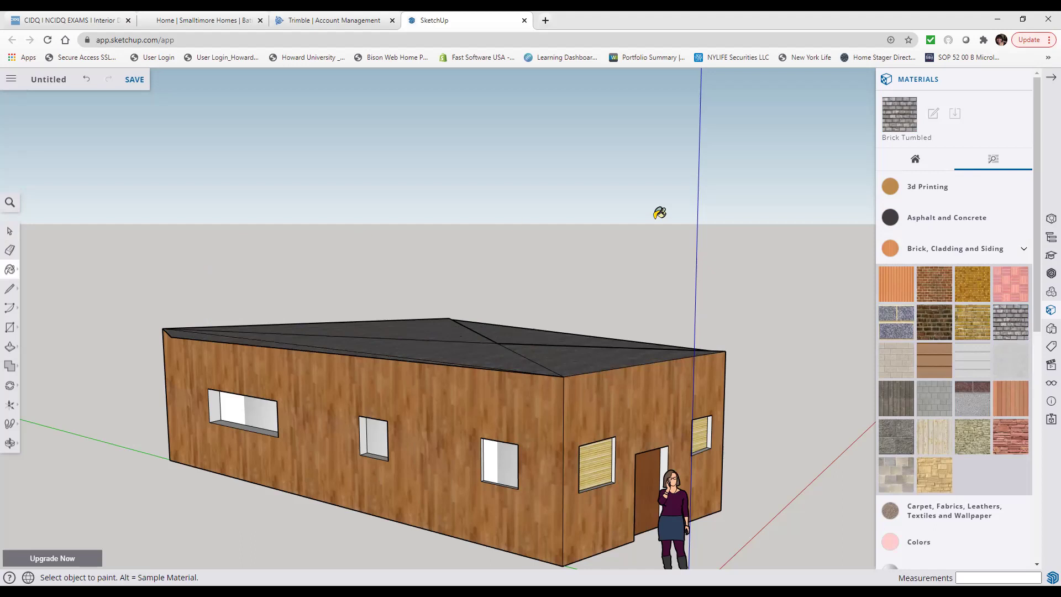
click(8, 232)
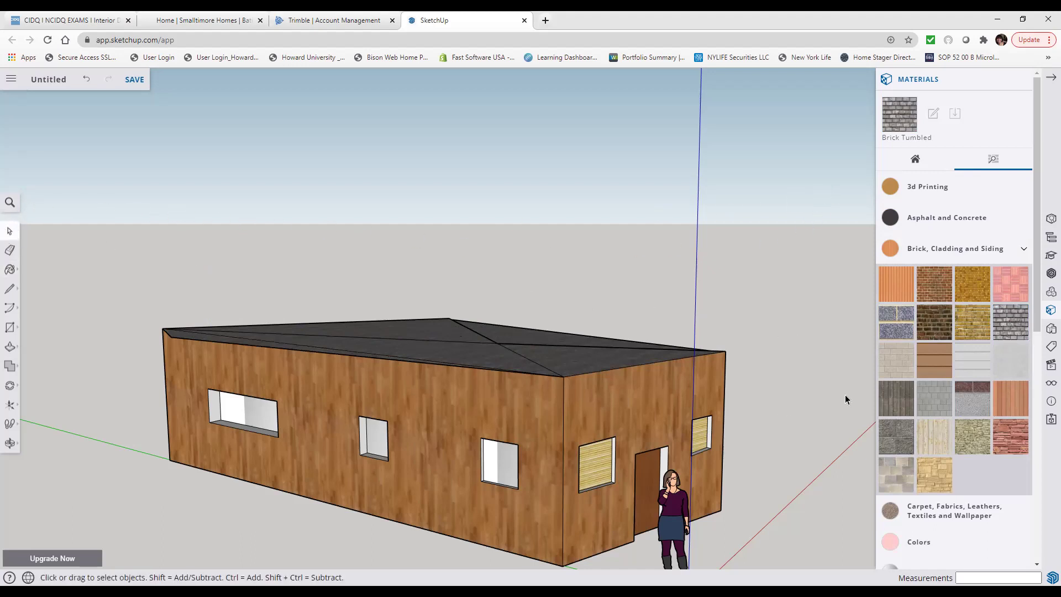
- Collapse the Brick, Cladding and Siding and Glass and Mirrors groups, then open 3D Warehouse
scroll(947, 293, down, 3)
scroll(948, 293, down, 3)
scroll(957, 303, up, 6)
click(1024, 248)
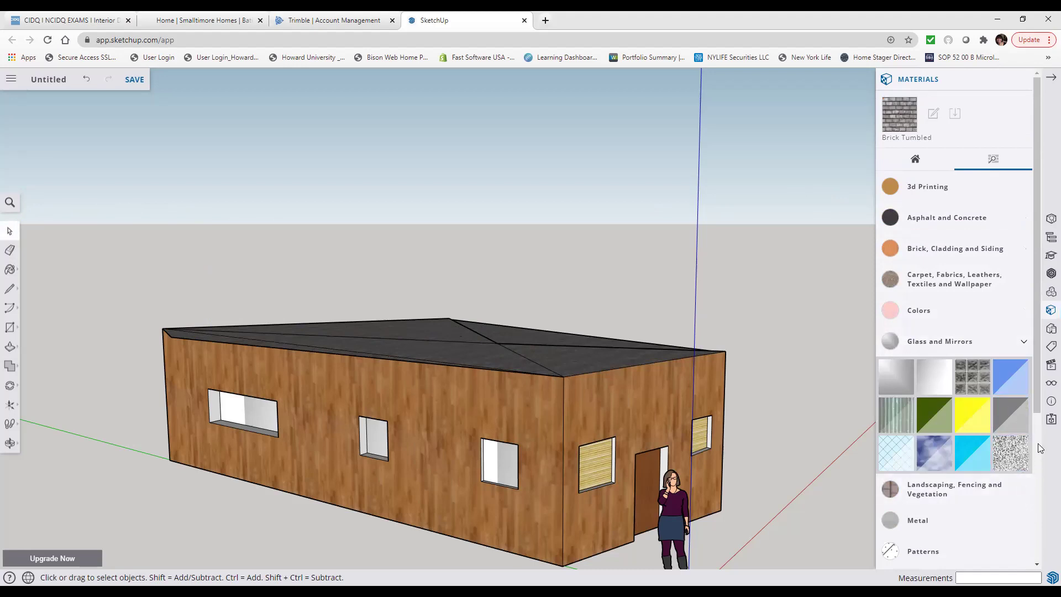
click(1024, 341)
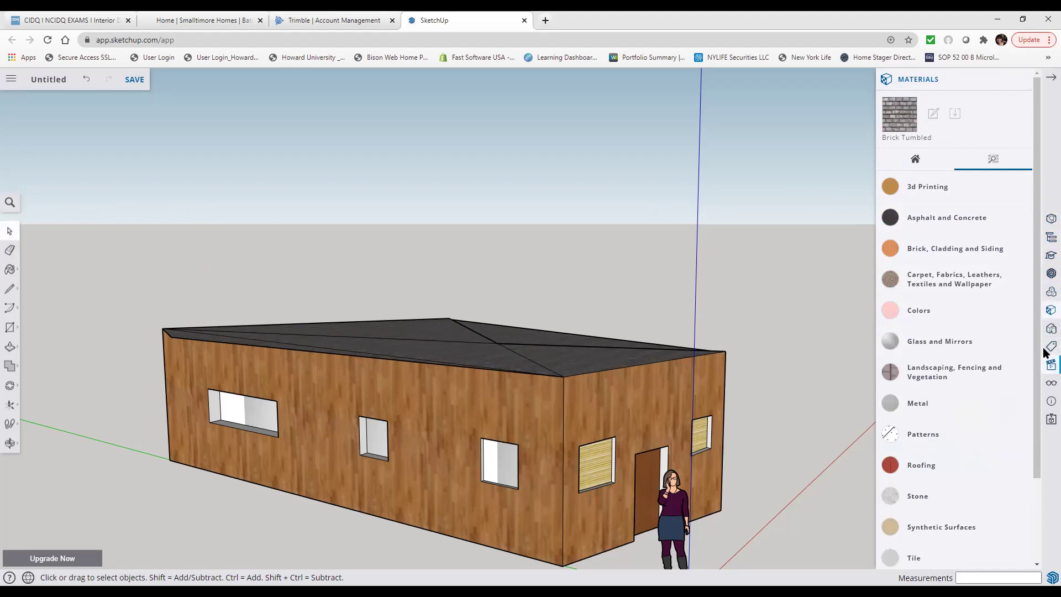
click(1050, 275)
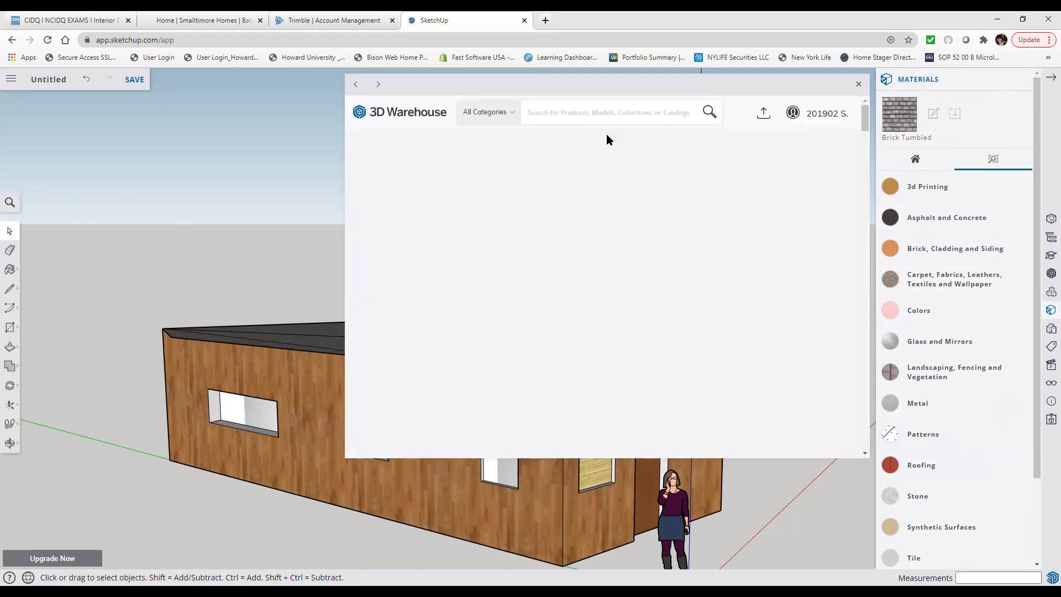
- Search 3D Warehouse for 'tree' and import the Oak Tree model
click(559, 109)
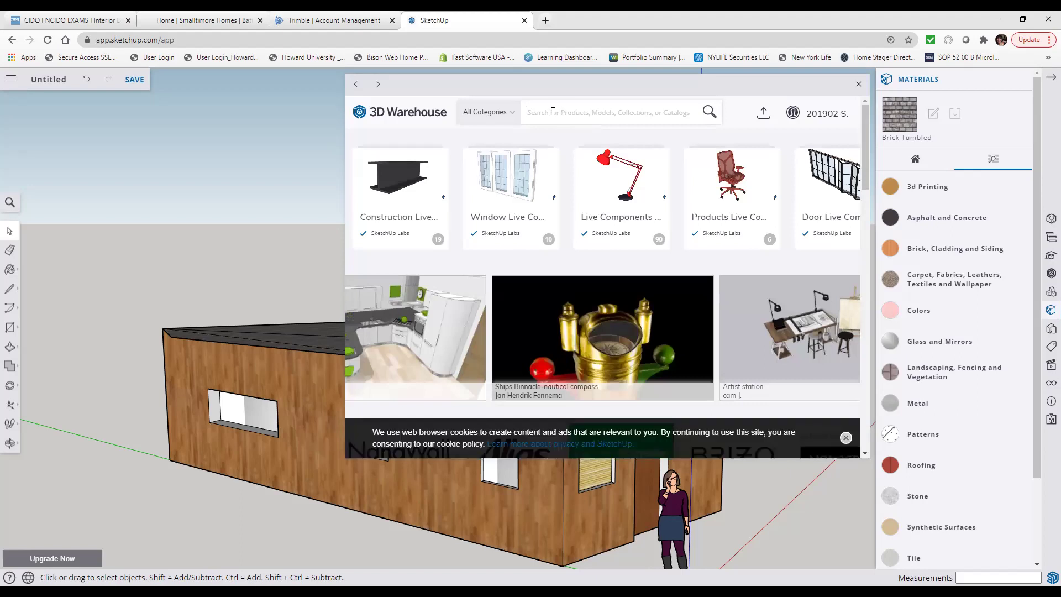
text(re)
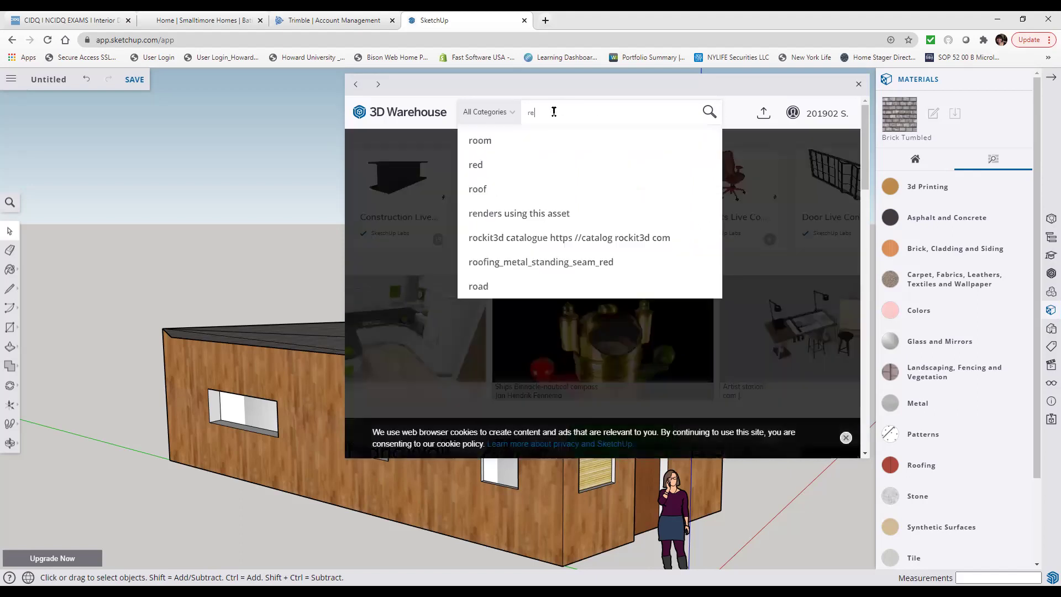
key(BackSpace)
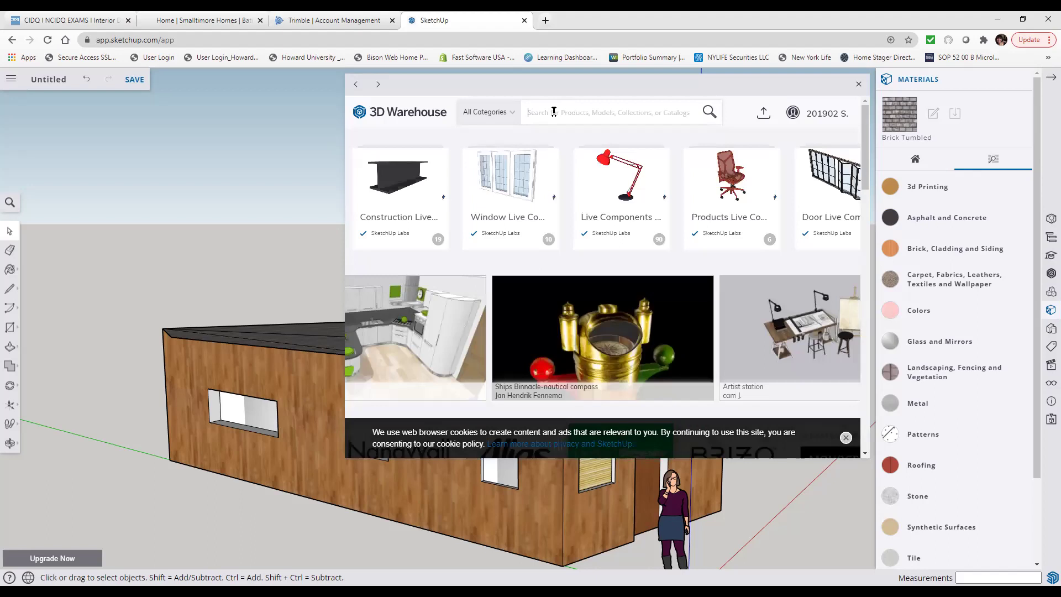
text(trees)
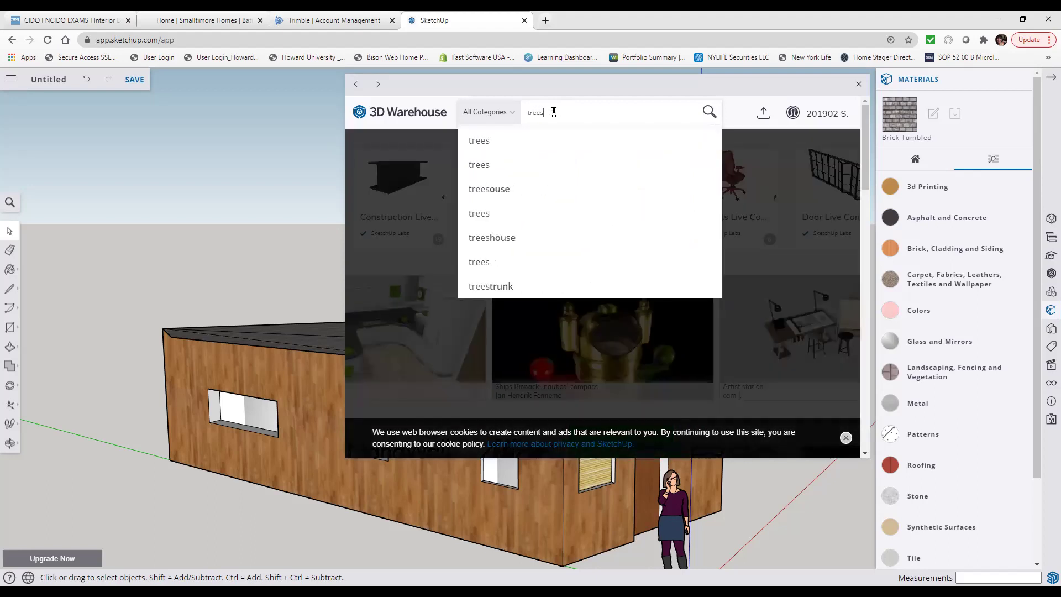
key(Return)
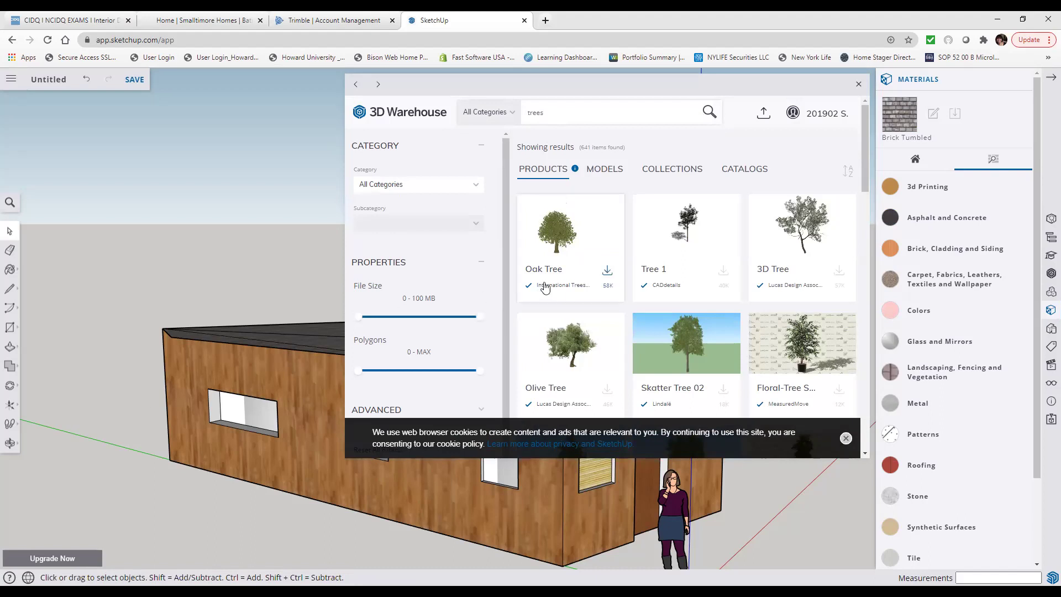
click(607, 271)
click(607, 272)
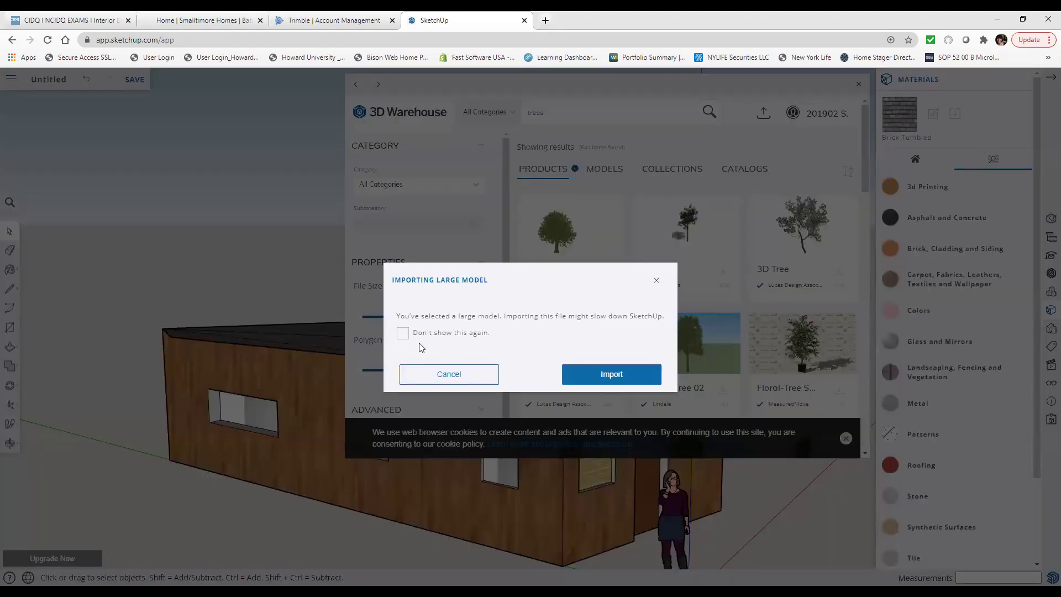
click(612, 376)
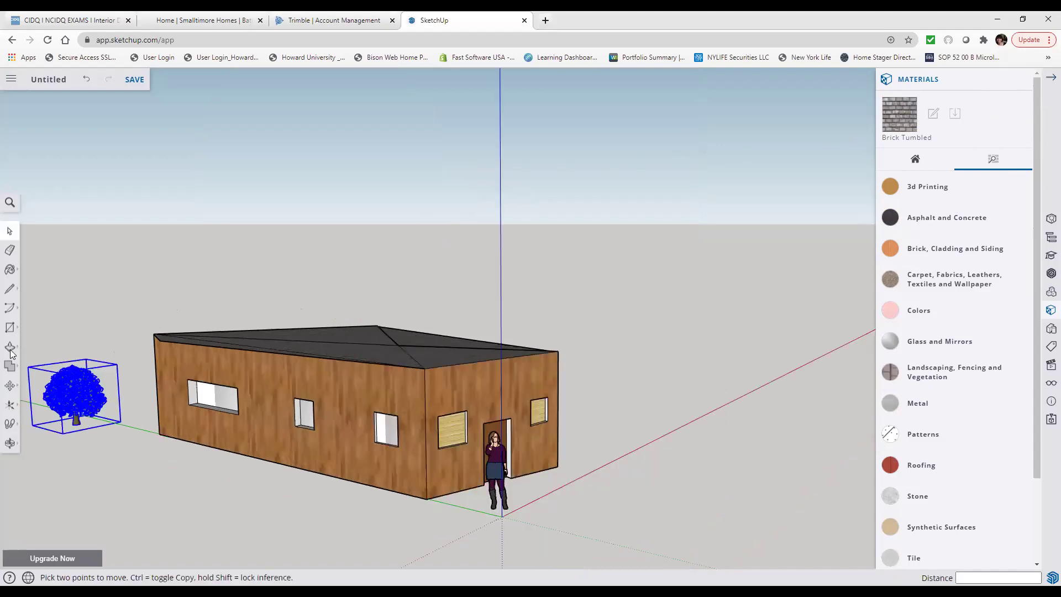
- Move the oak tree so it sits just off the house's left end
scroll(72, 383, down, 3)
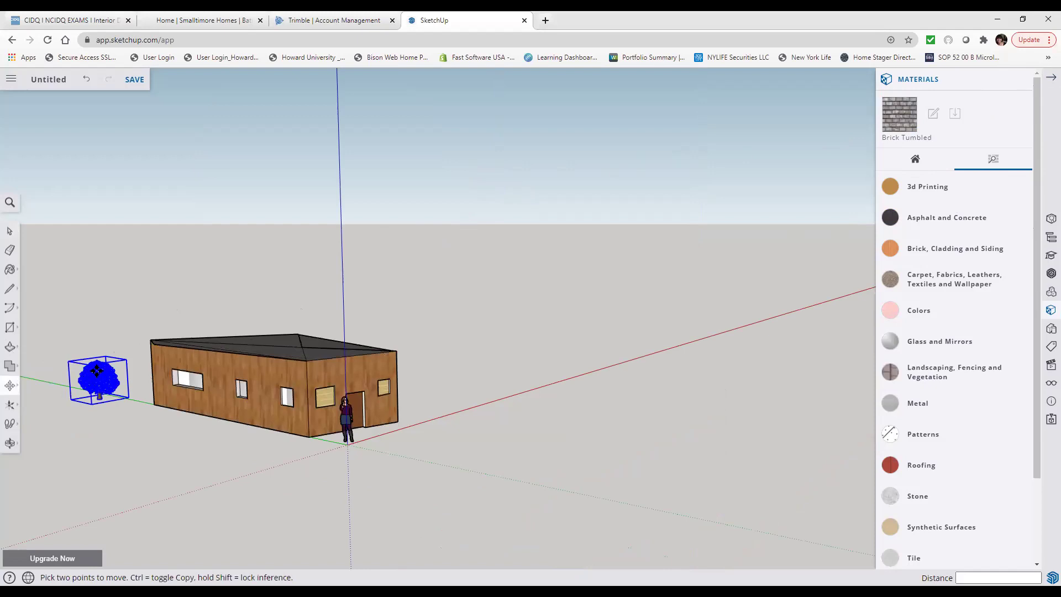
click(26, 462)
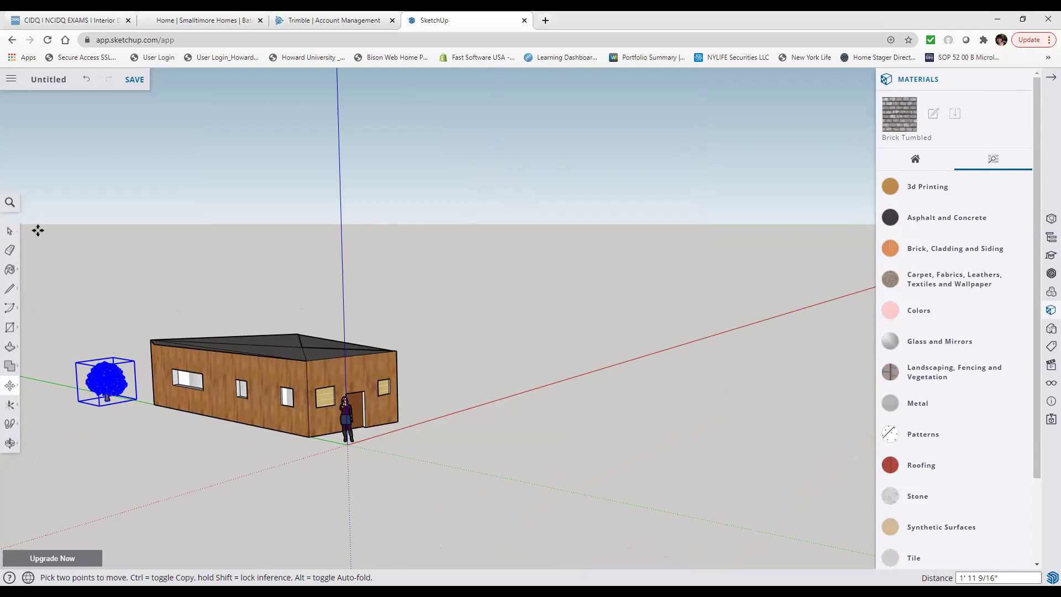
key(Escape)
scroll(72, 243, up, 1)
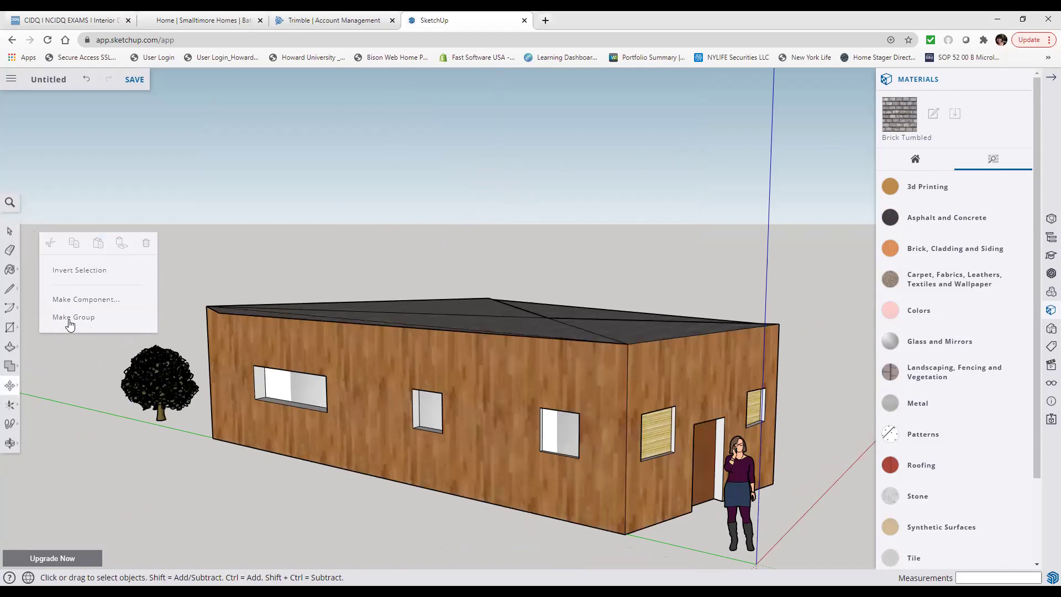
middle_click(88, 269)
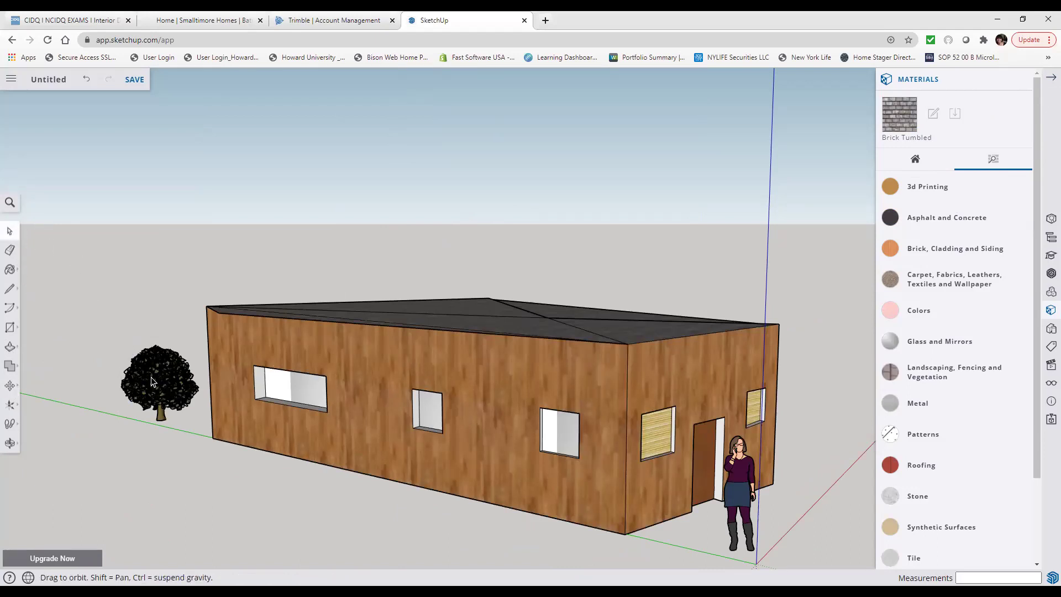
key(space)
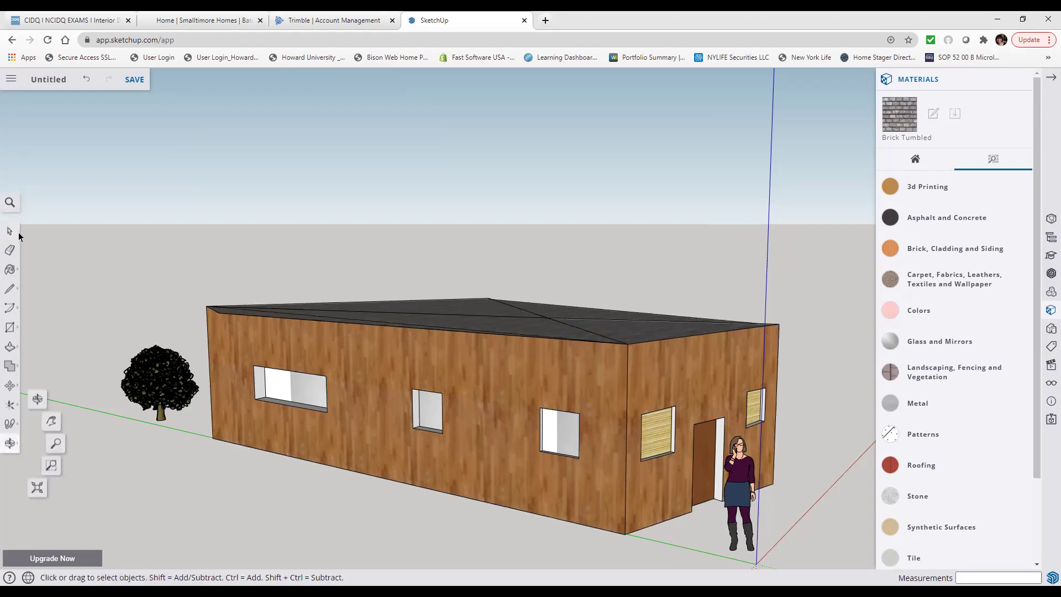
double_click(167, 397)
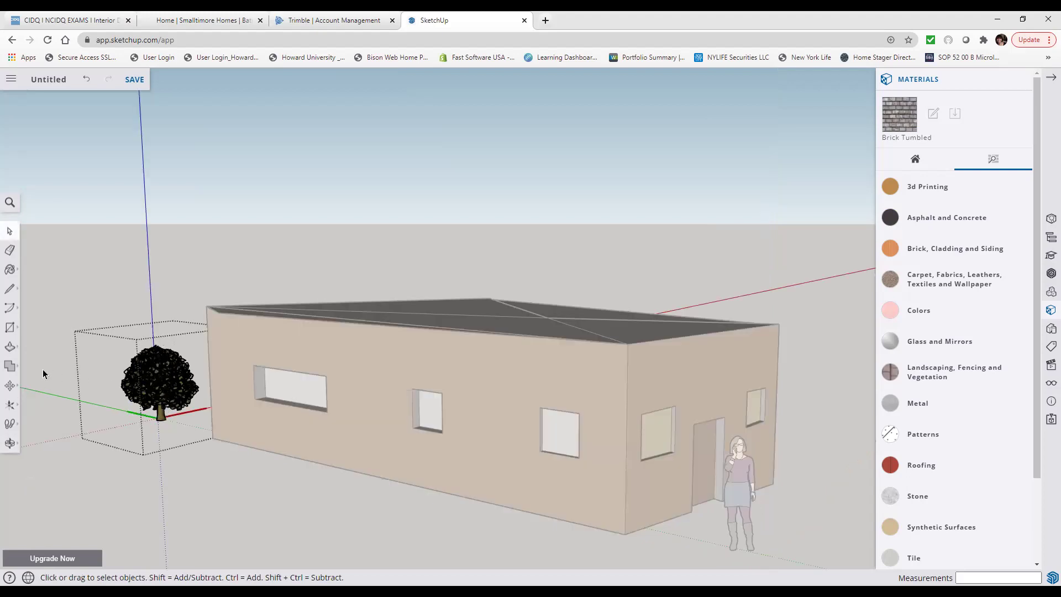
key(ctrl+a)
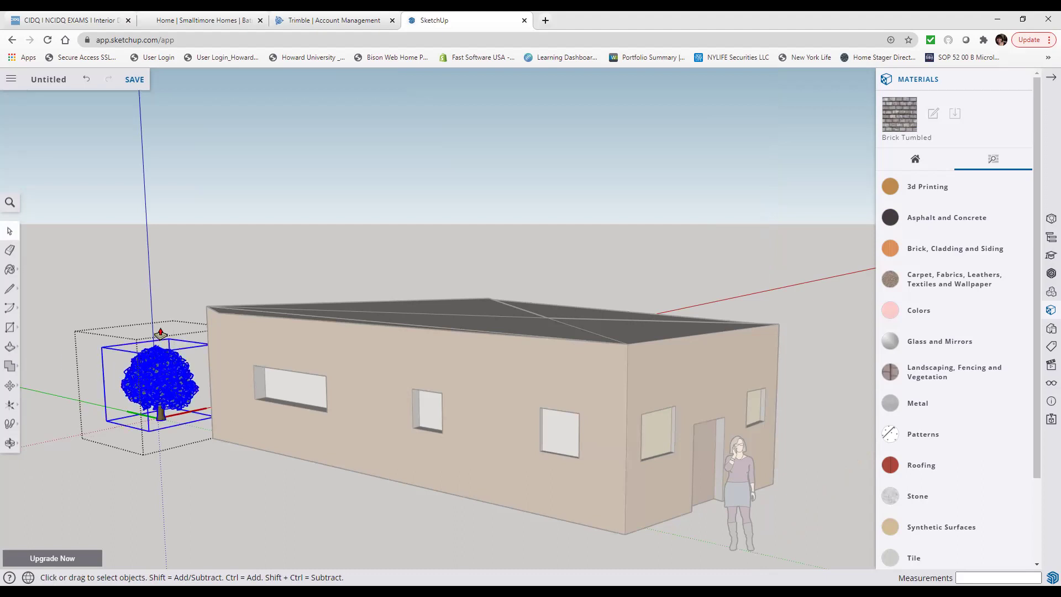
key(p)
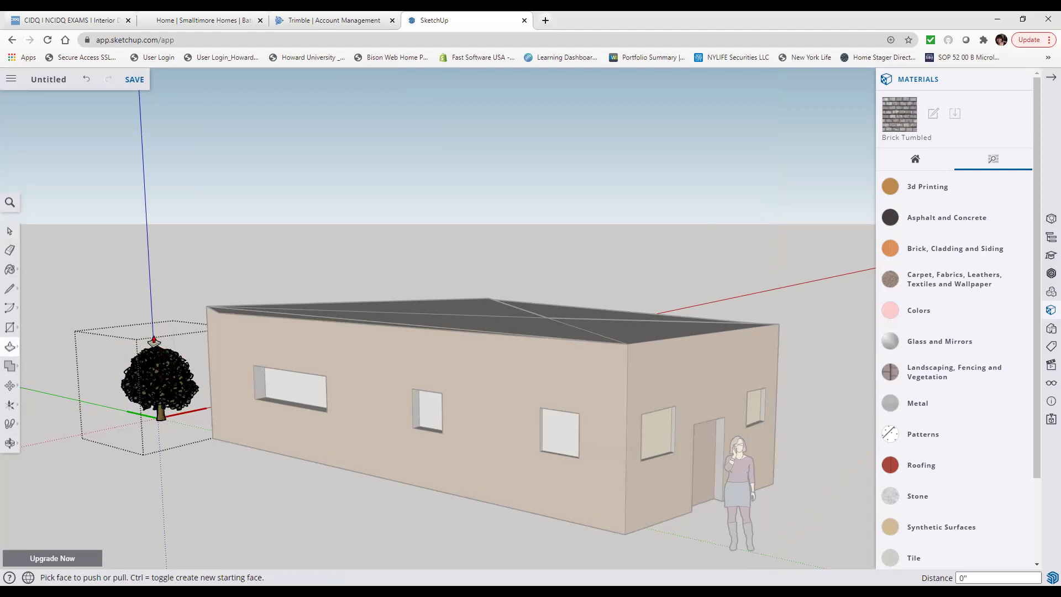
right_click(132, 292)
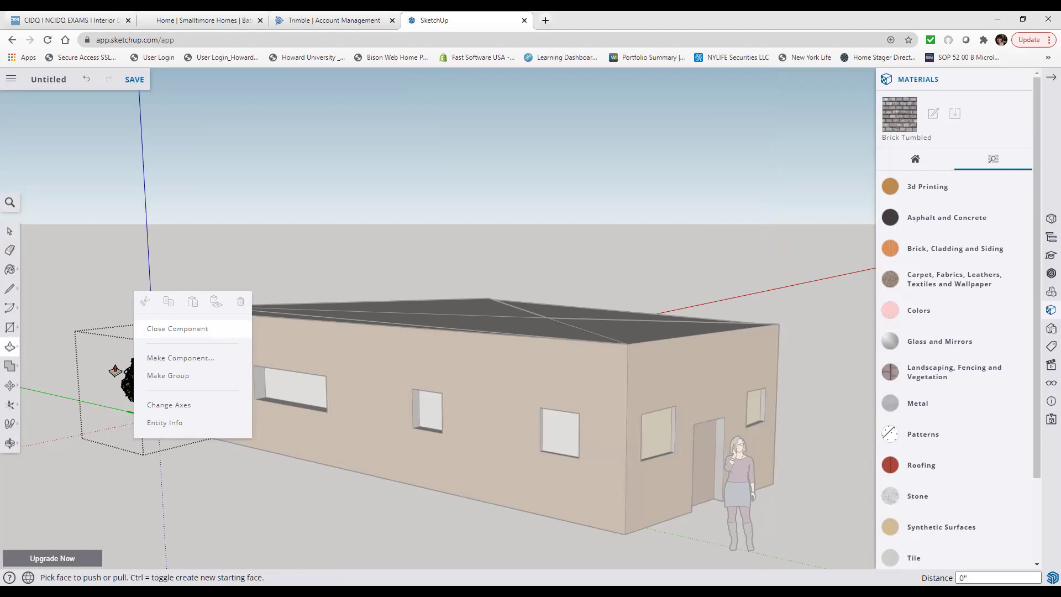
click(114, 370)
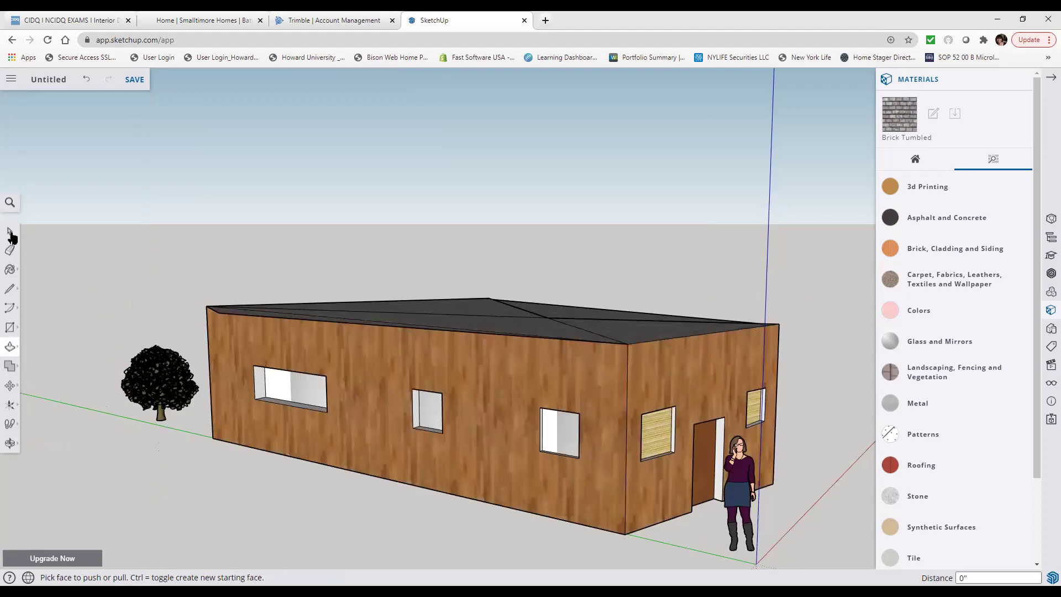
scroll(37, 254, up, 2)
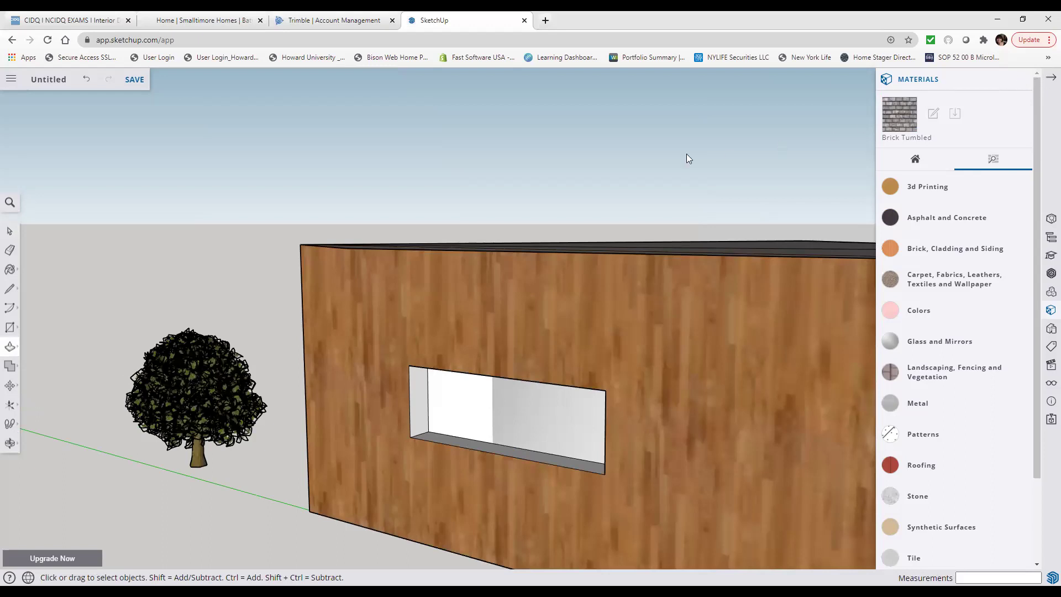
- Zoom and orbit the view to face the house's front wall and door
scroll(558, 158, up, 3)
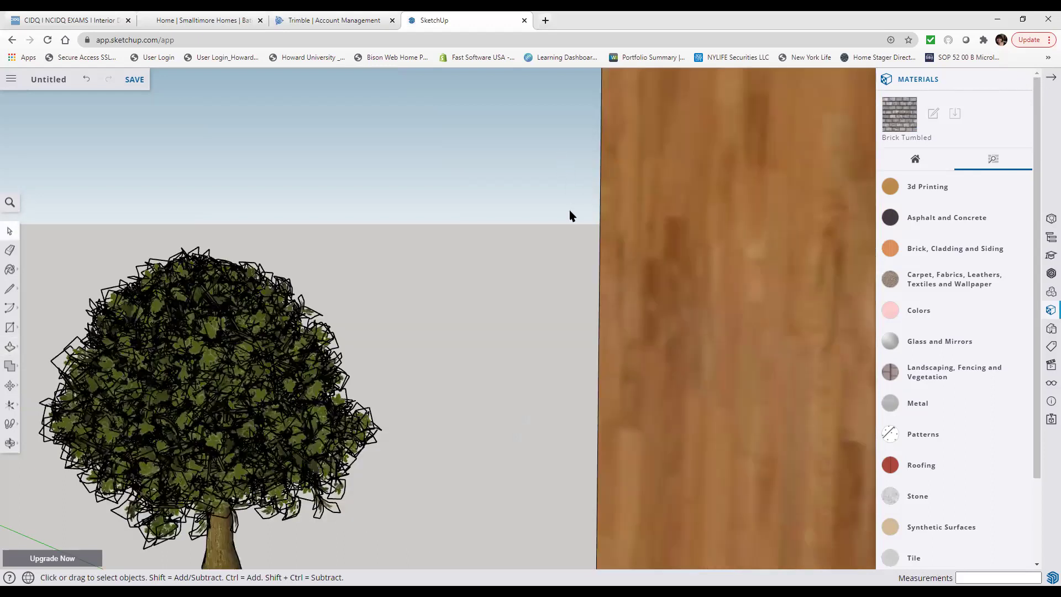
scroll(524, 254, up, 3)
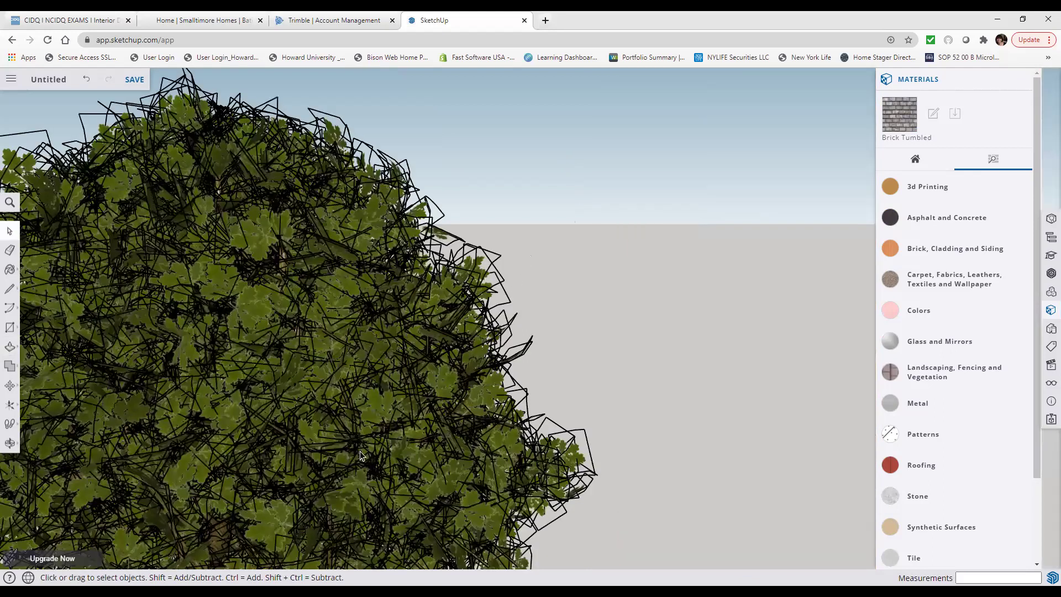
click(10, 444)
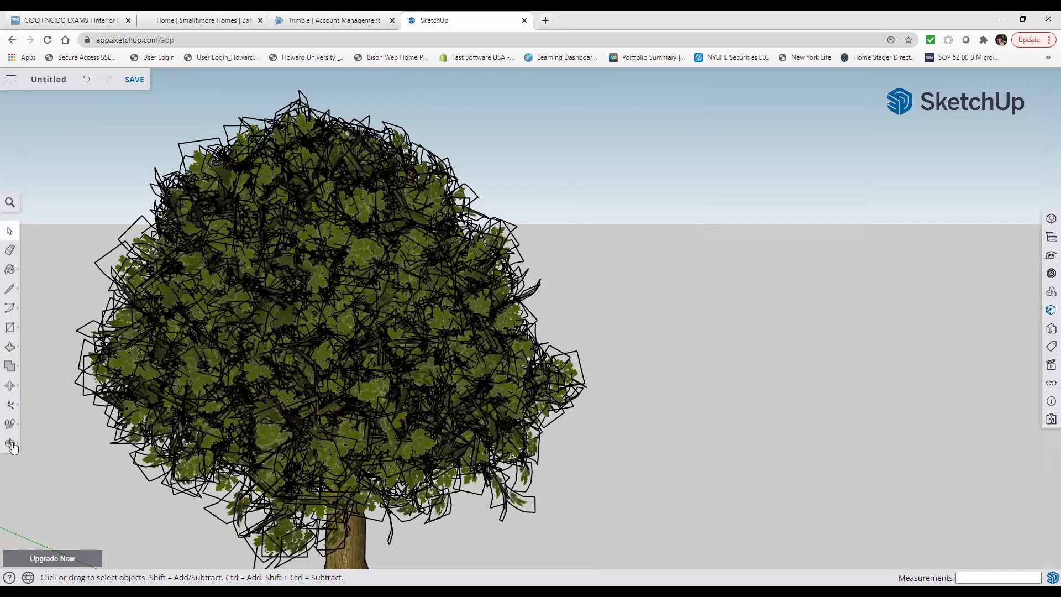
click(11, 444)
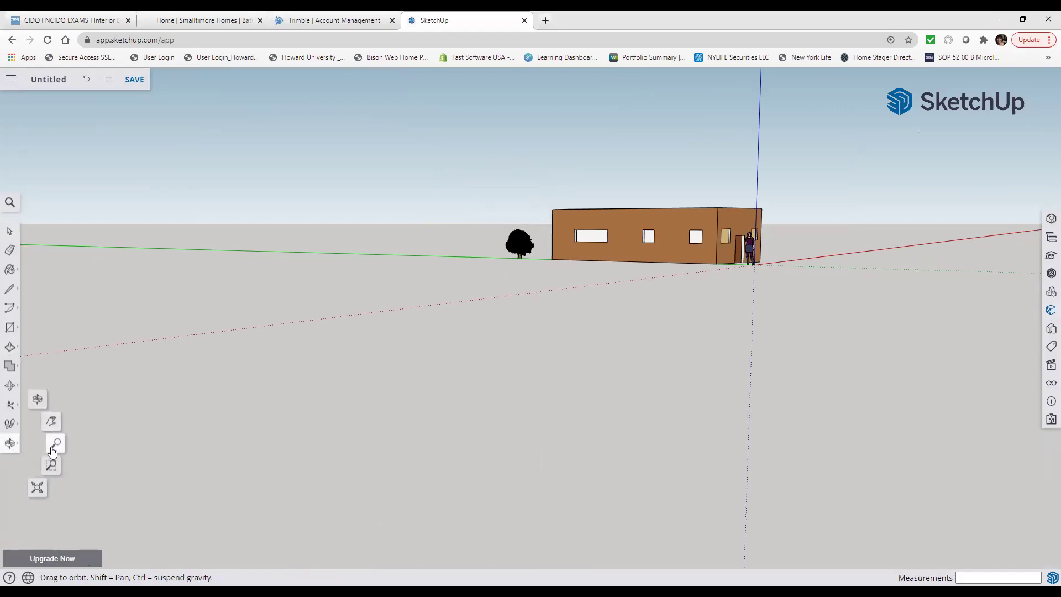
click(38, 411)
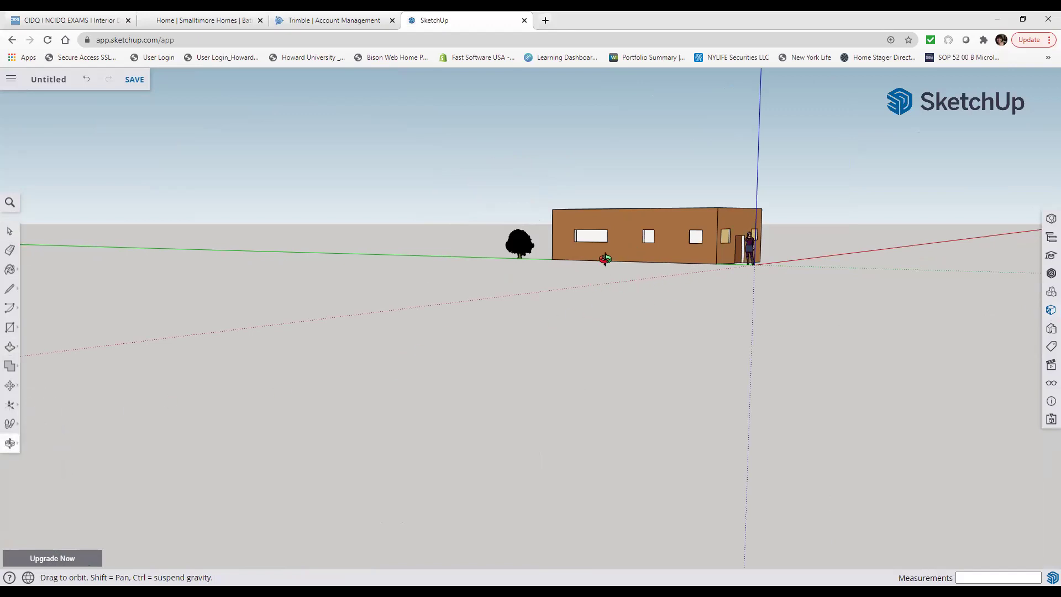
drag(606, 267, 713, 279)
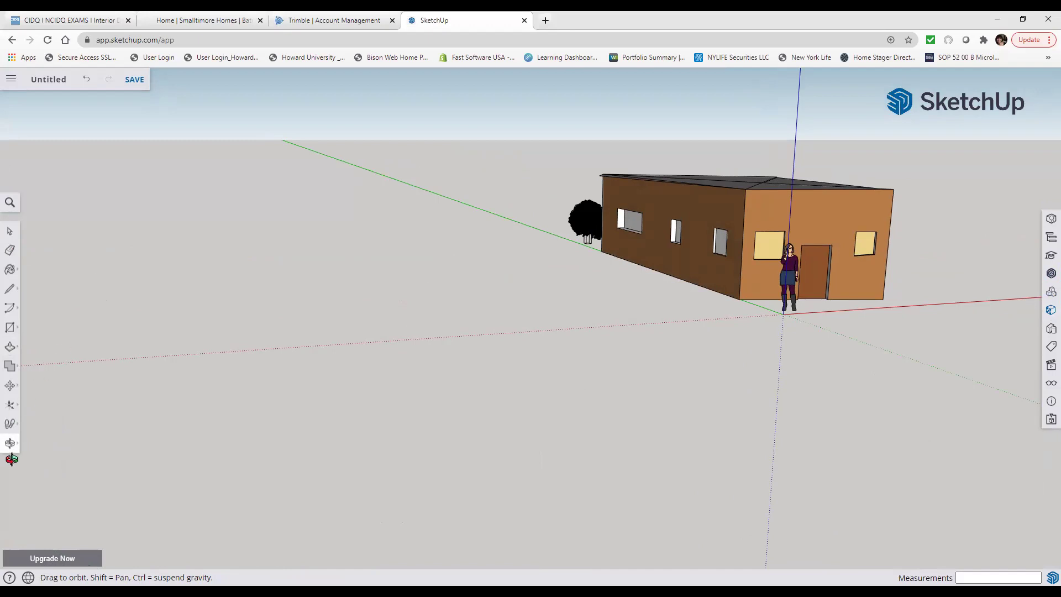
- Switch back to the Select tool
right_click(10, 442)
click(10, 443)
click(101, 429)
click(10, 231)
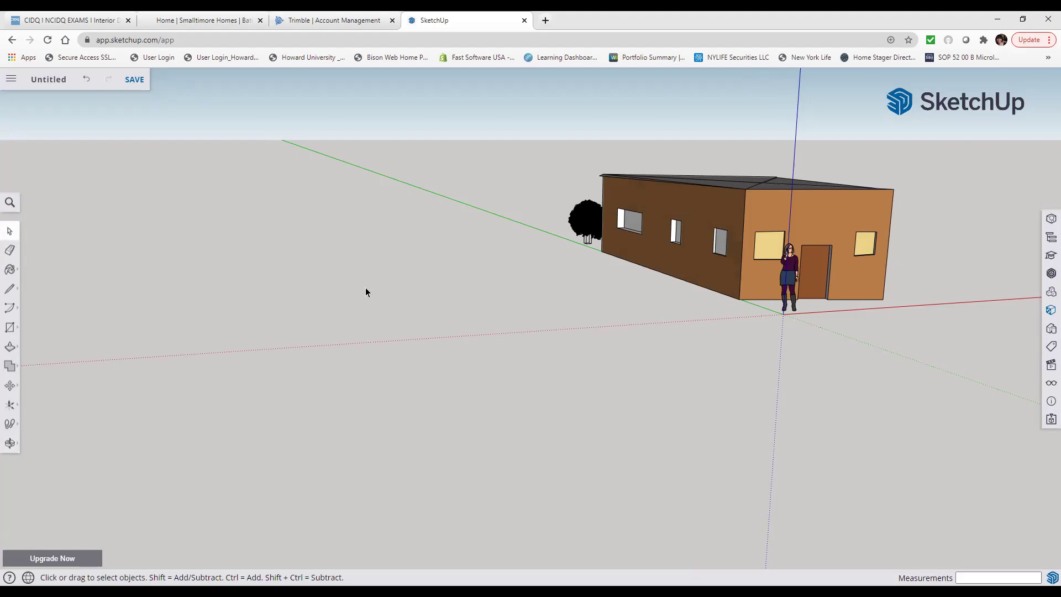
- Search 3D Warehouse for 'Trees'
click(1050, 274)
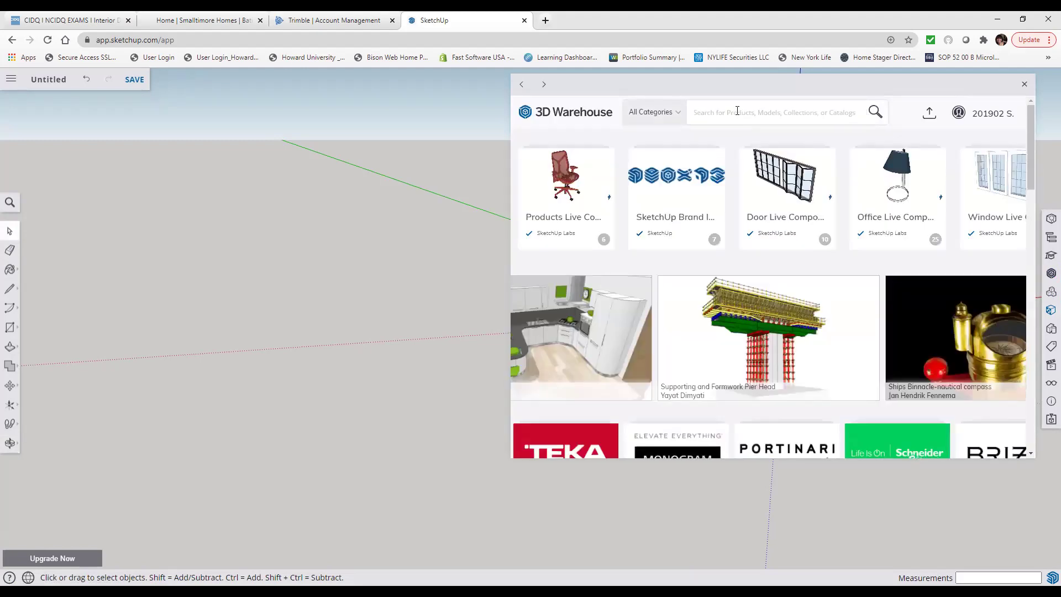
text(Tre)
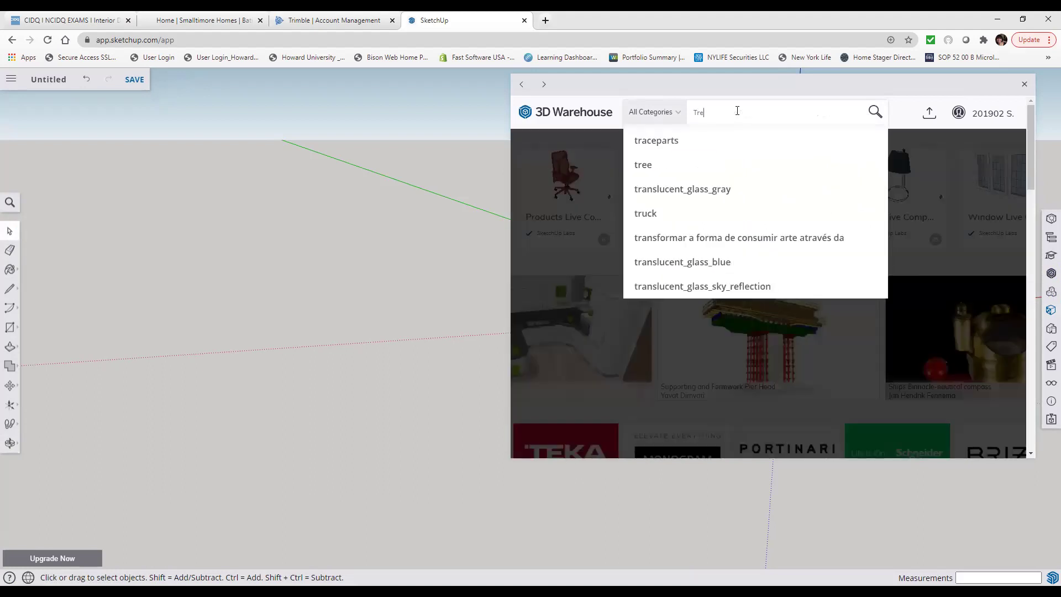
text(es)
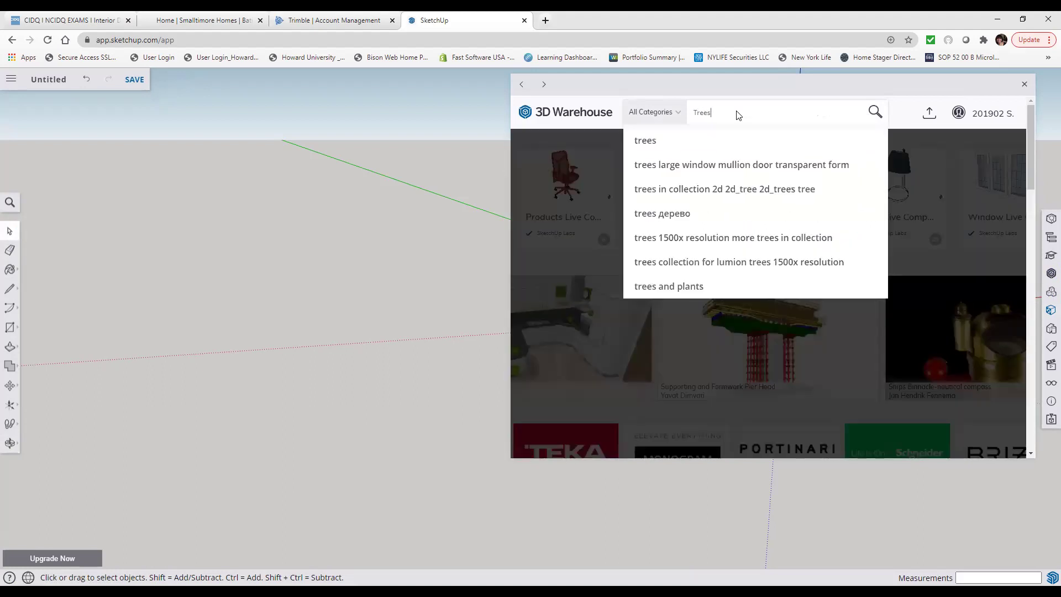
key(Return)
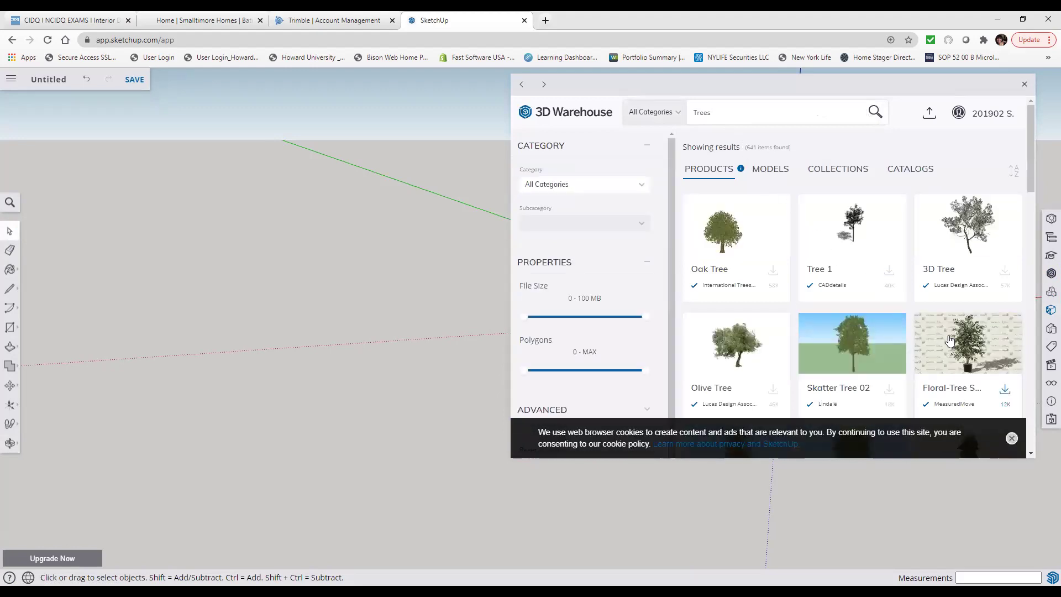
- Browse the tree results and open the Skatter Tree 01 details page
scroll(938, 336, down, 3)
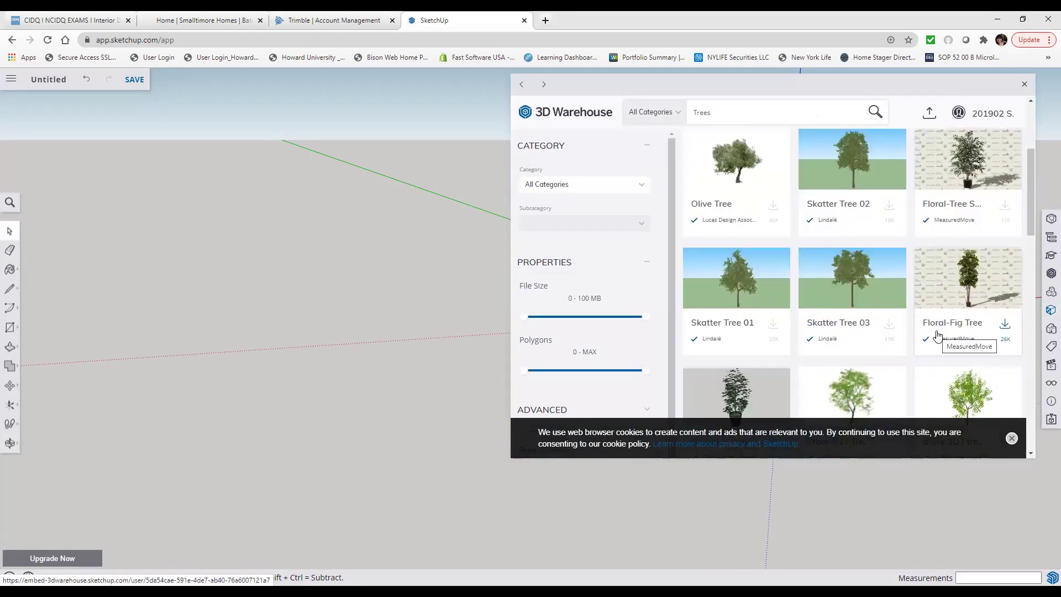
scroll(938, 336, down, 5)
scroll(938, 335, up, 2)
scroll(938, 335, down, 7)
scroll(938, 335, up, 10)
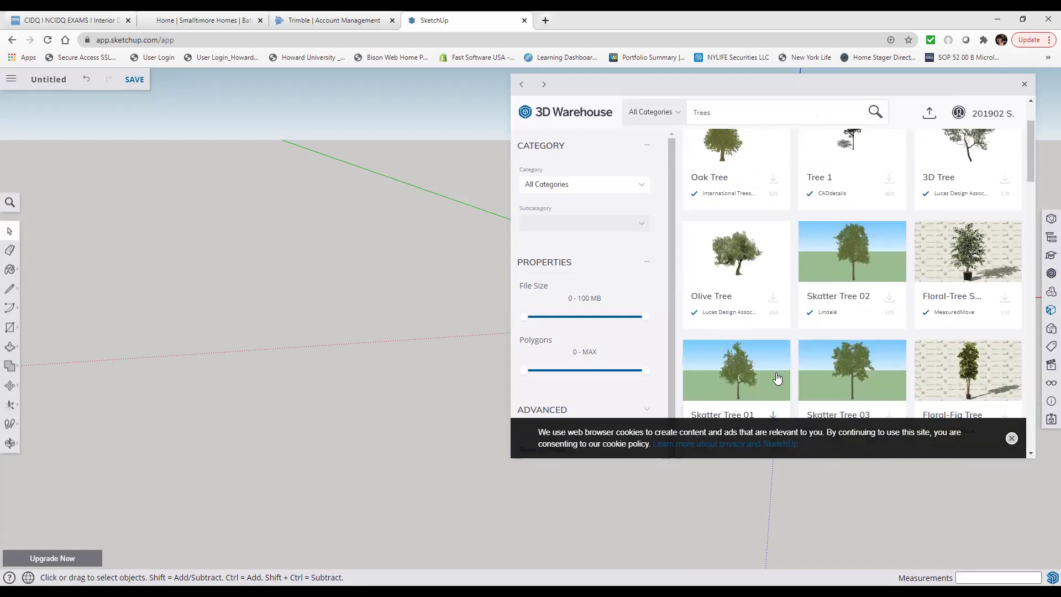
click(752, 372)
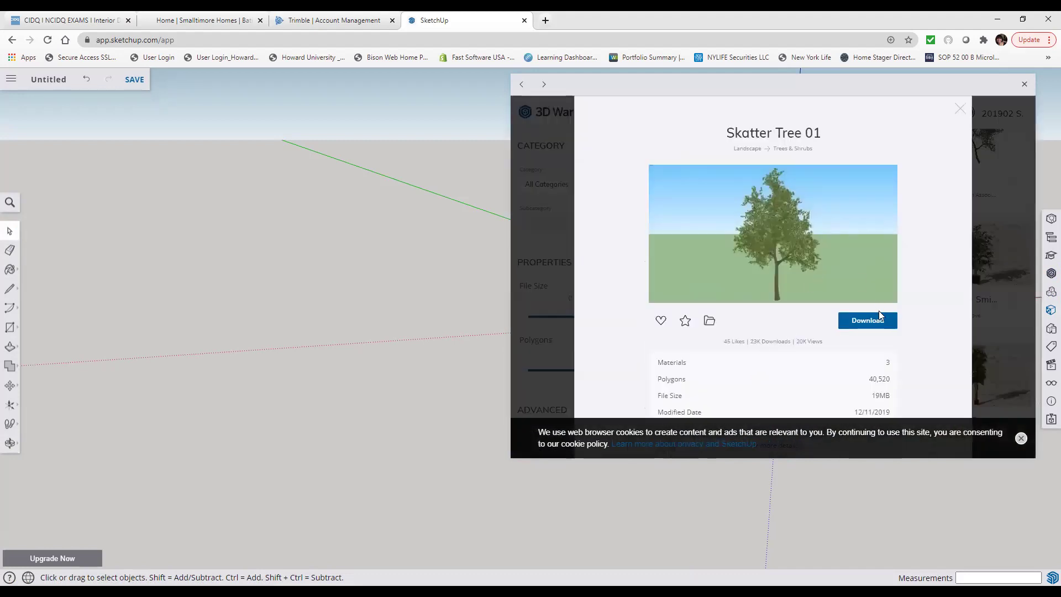
- Like Skatter Tree 01 and bring up its collection folders, dismissing the cookie notice
click(660, 322)
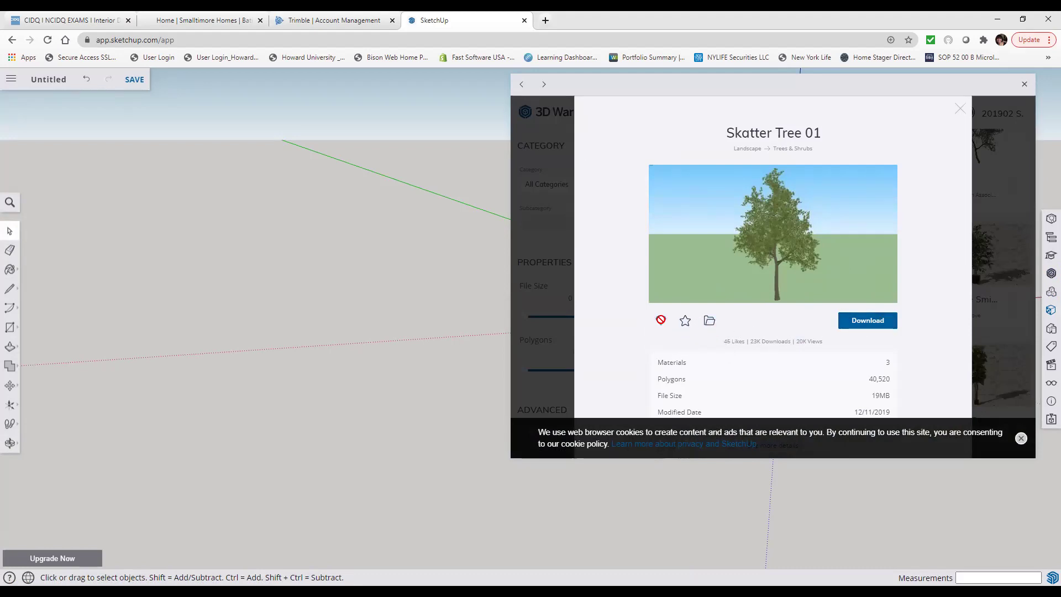
click(710, 322)
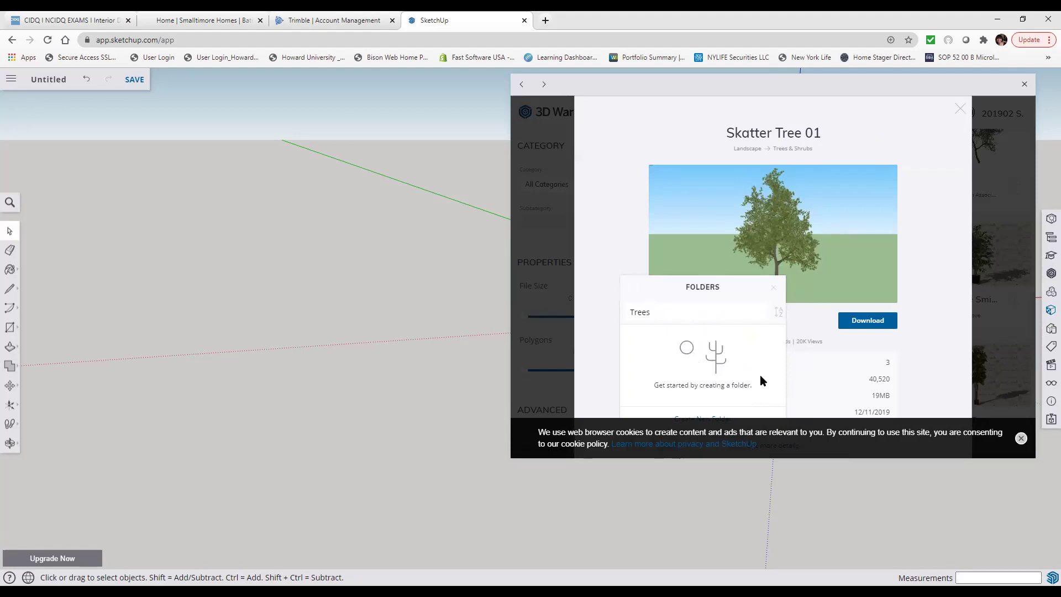
click(1022, 439)
- Create a 'Trees' folder, add Skatter Tree 01 to it, and close 3D Warehouse
click(704, 421)
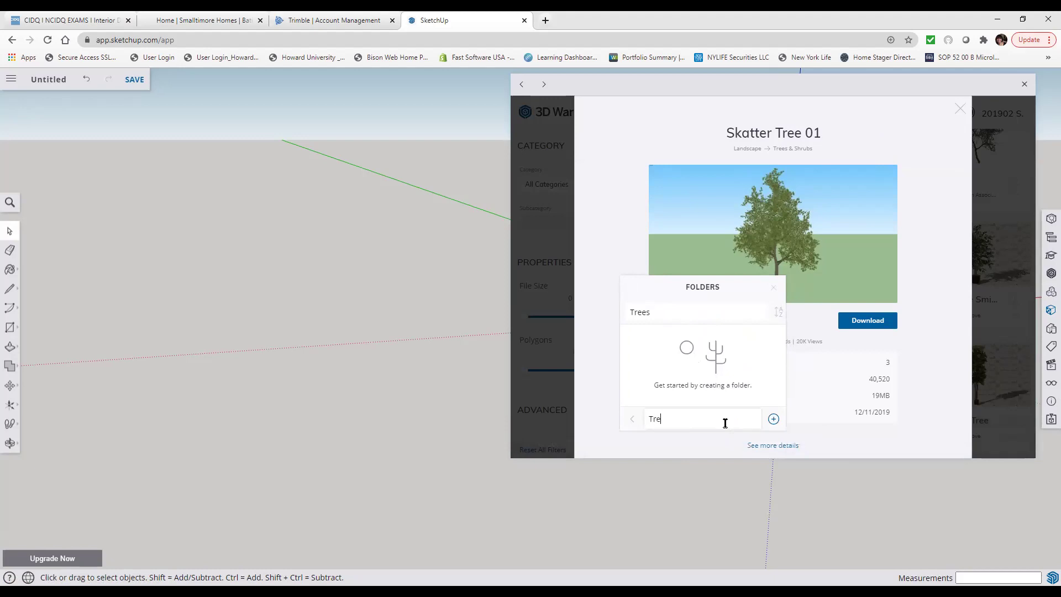
click(773, 420)
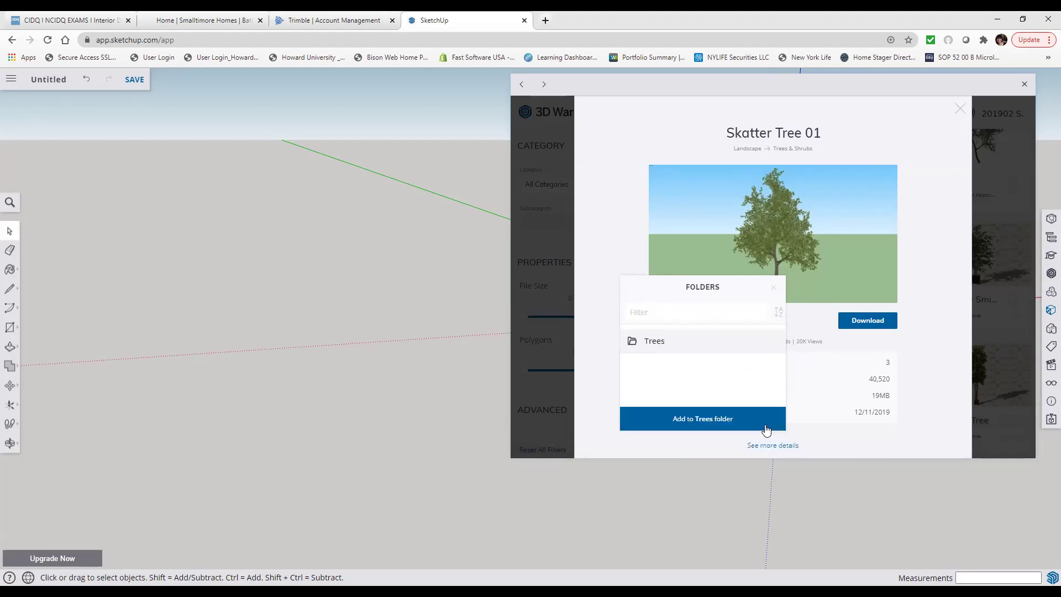
click(705, 424)
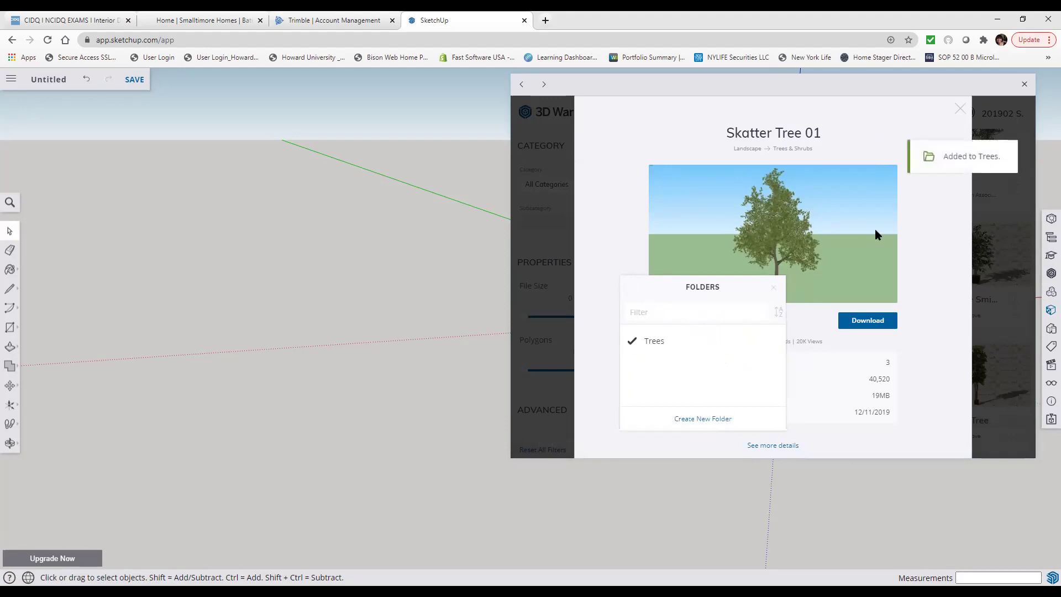
click(960, 109)
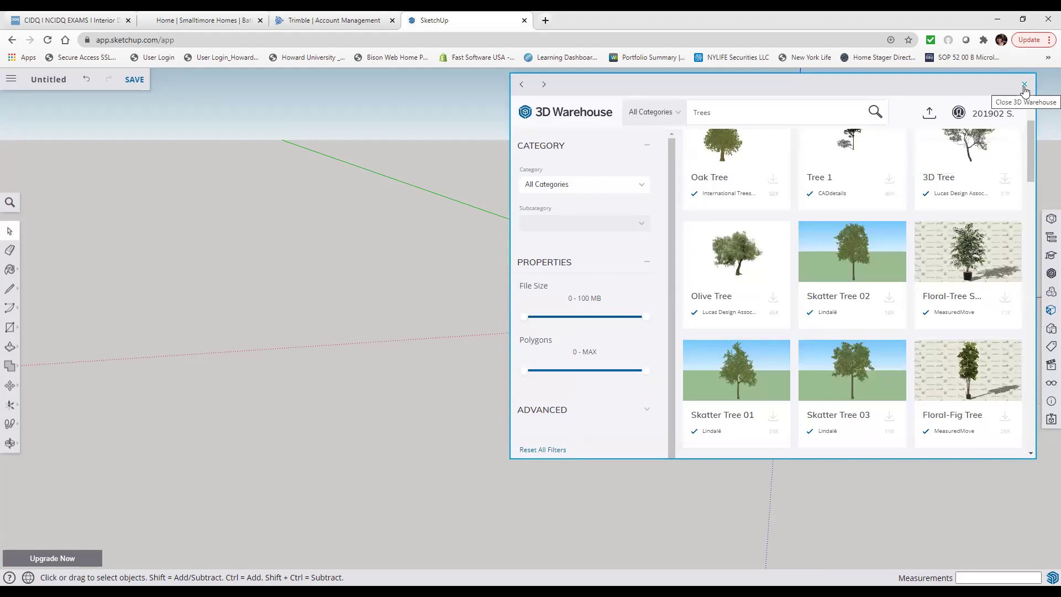
click(1024, 86)
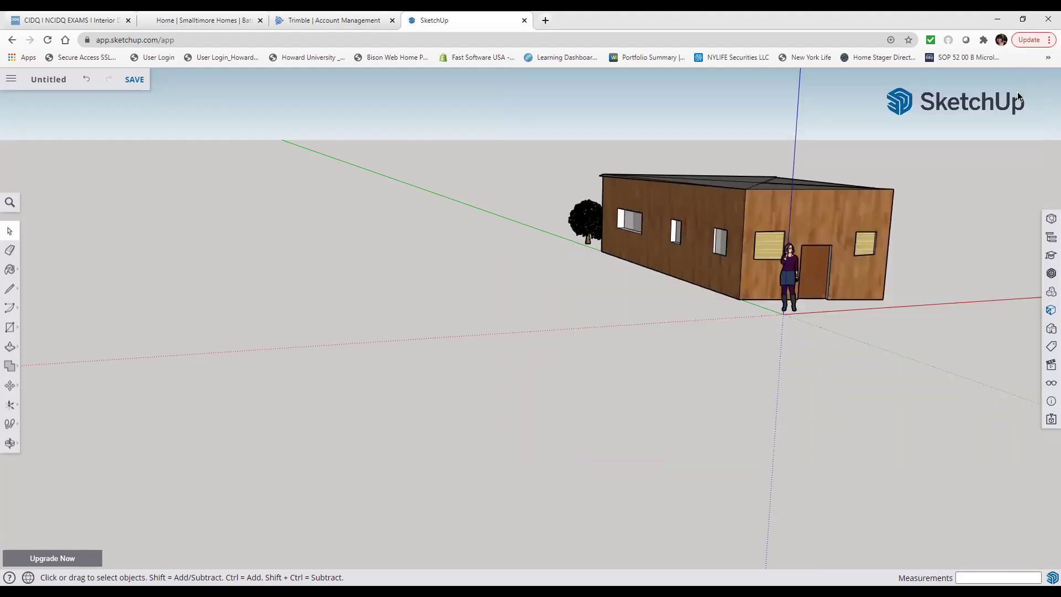
- Search 3D Warehouse for 'Tree' and import the Skatter Tree 01 model
click(1050, 274)
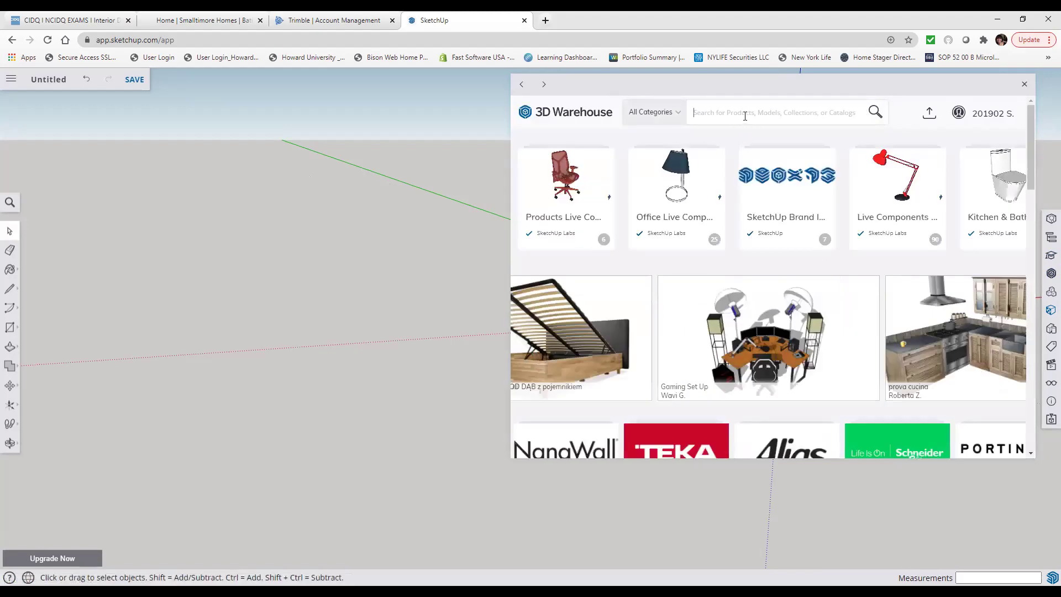
text(Trees)
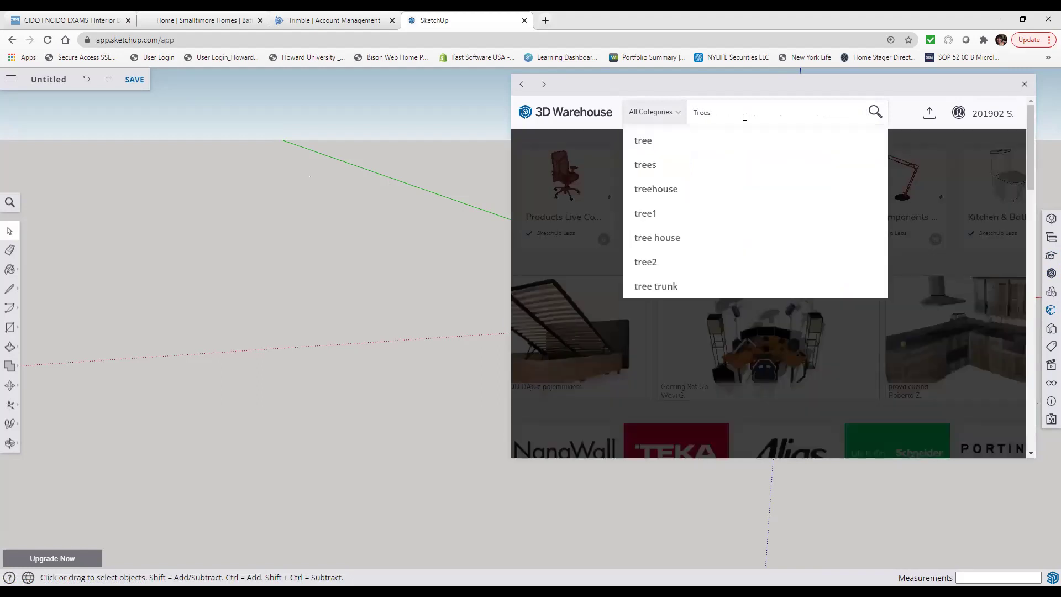
key(Return)
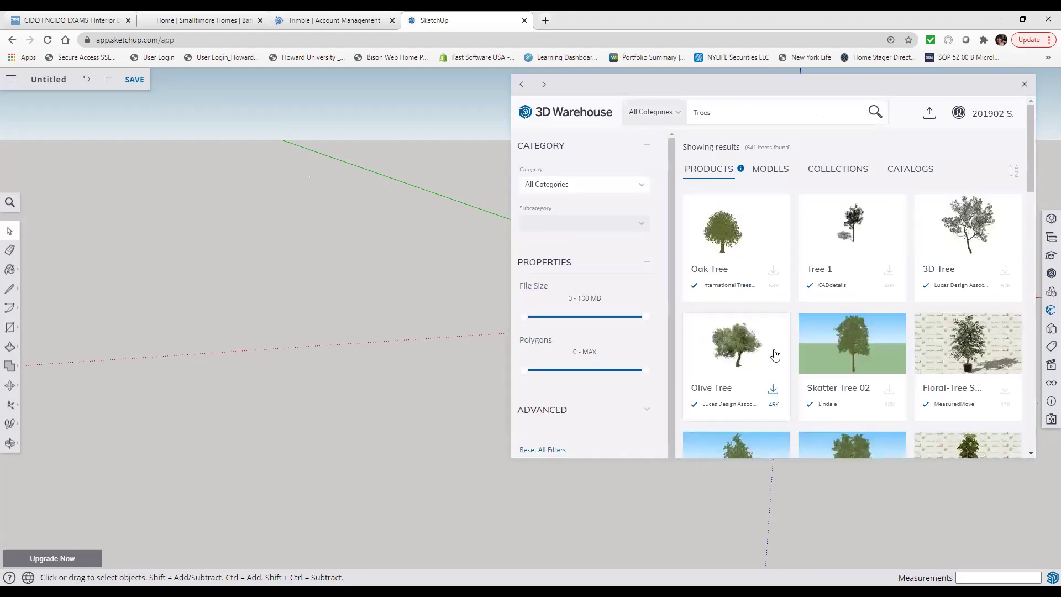
scroll(775, 354, down, 3)
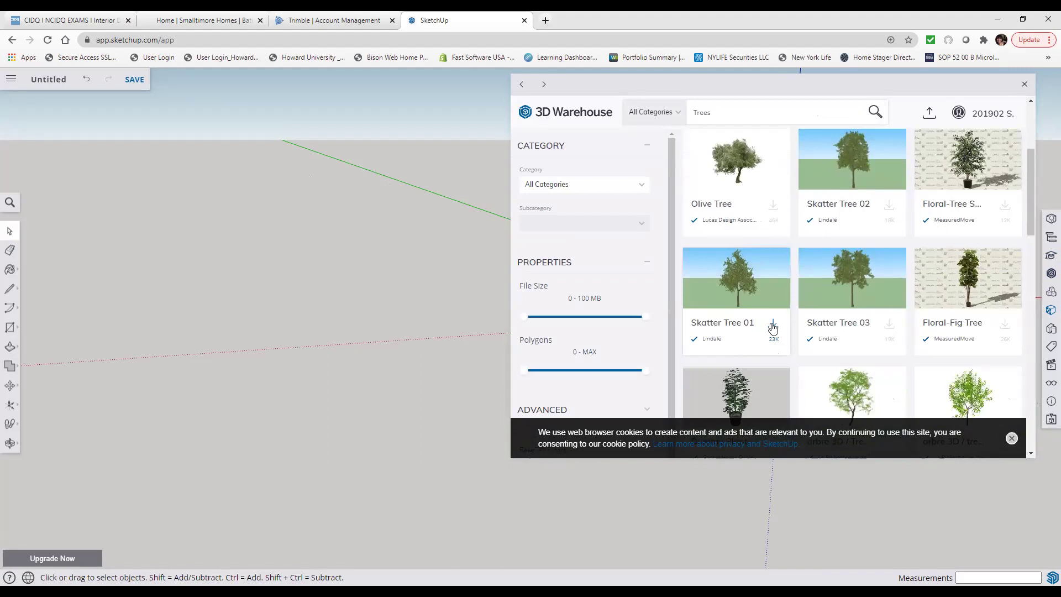
click(772, 325)
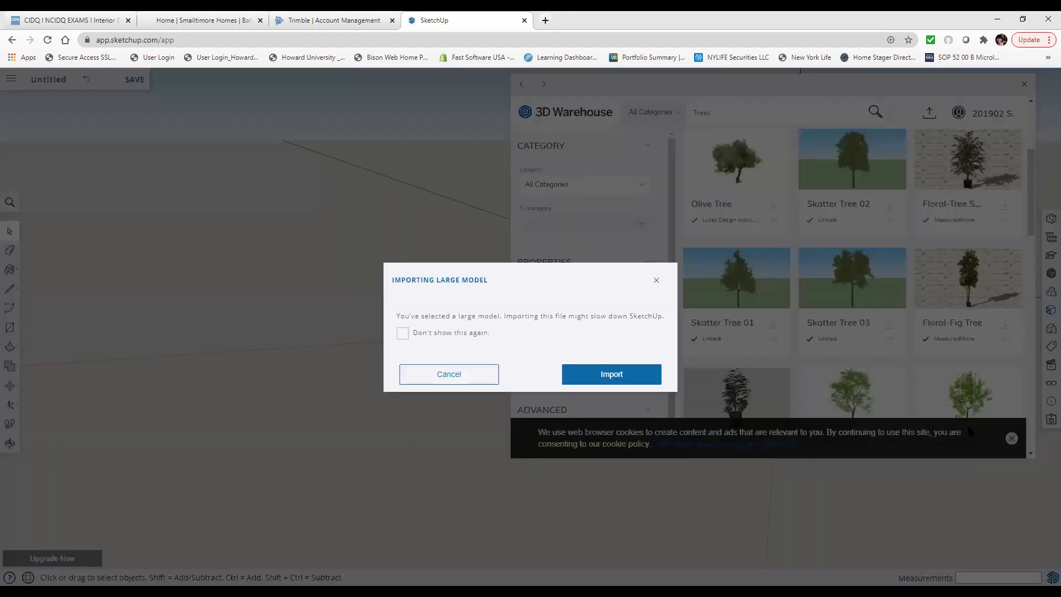
click(622, 382)
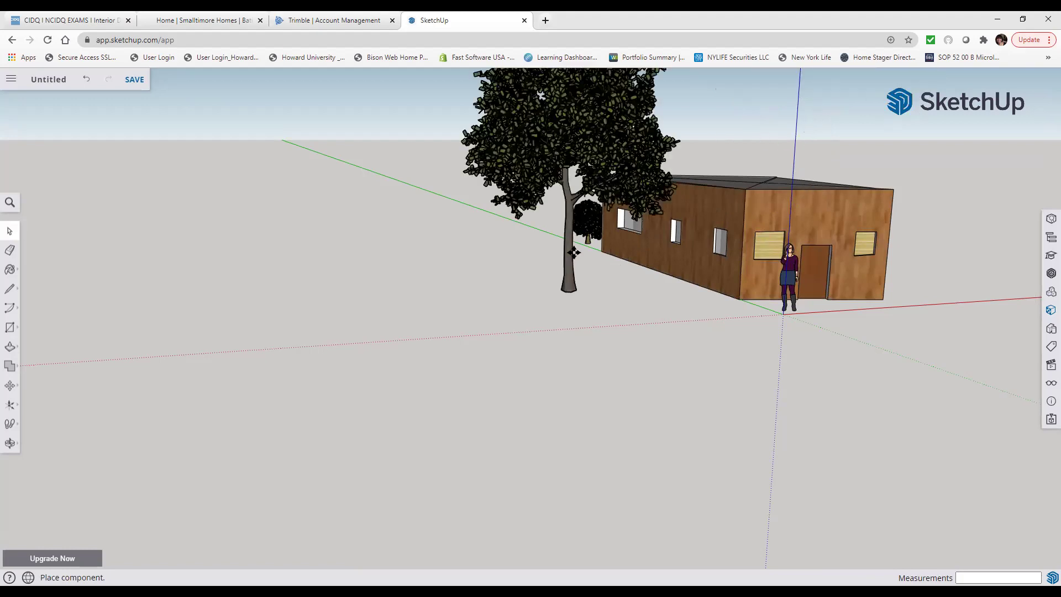
- Set the tree down in the left foreground beside the house, then deselect and orbit to review
click(517, 316)
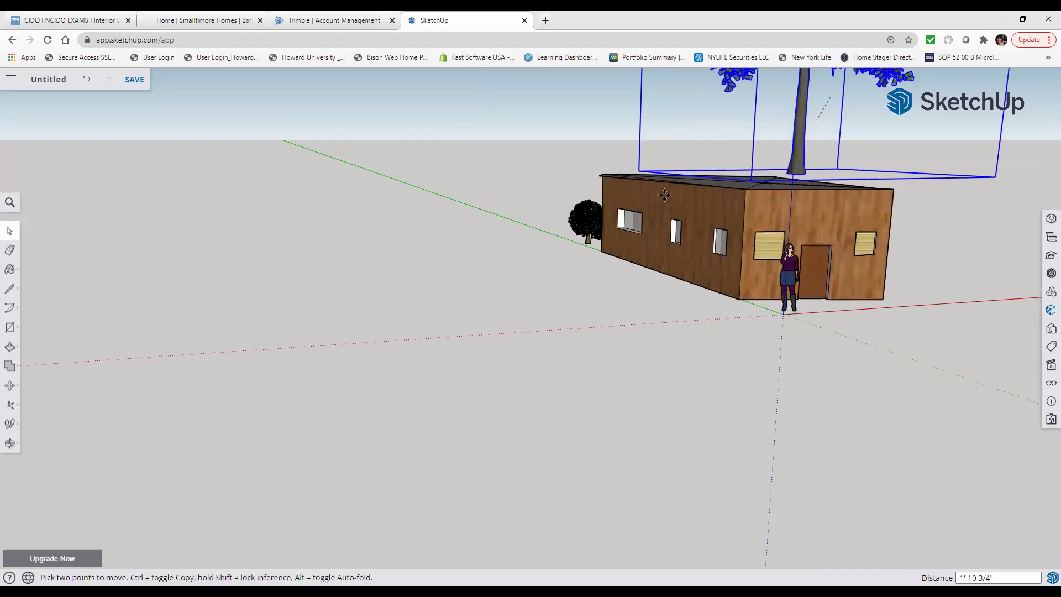
click(539, 256)
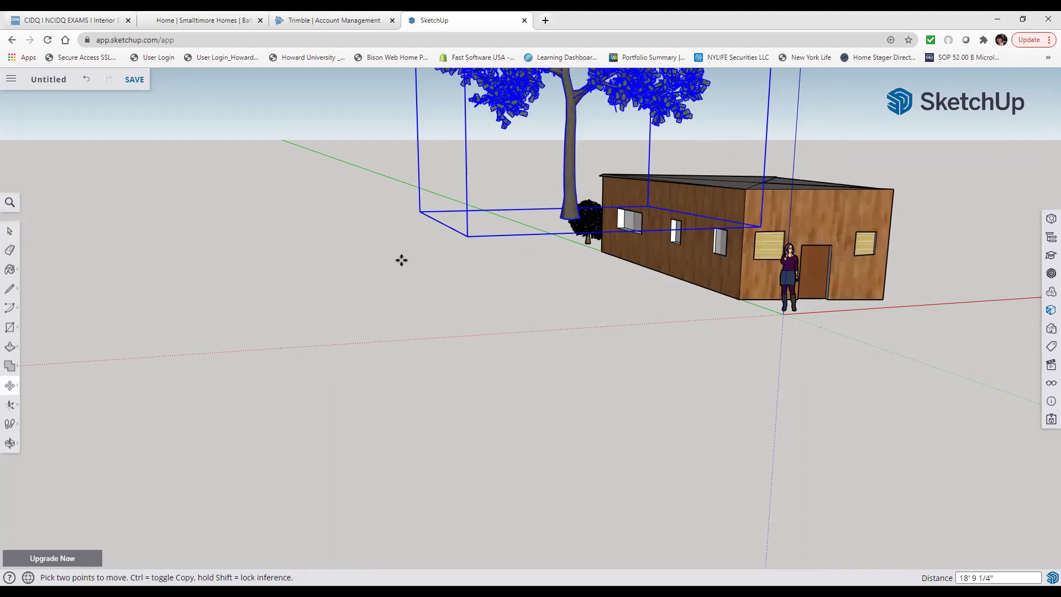
key(Escape)
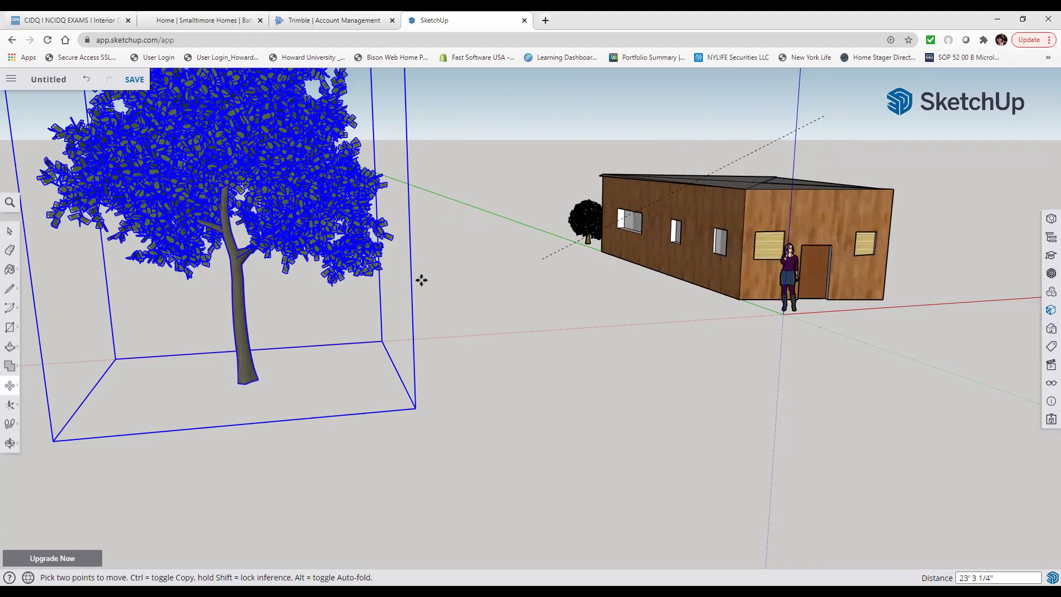
scroll(368, 340, down, 2)
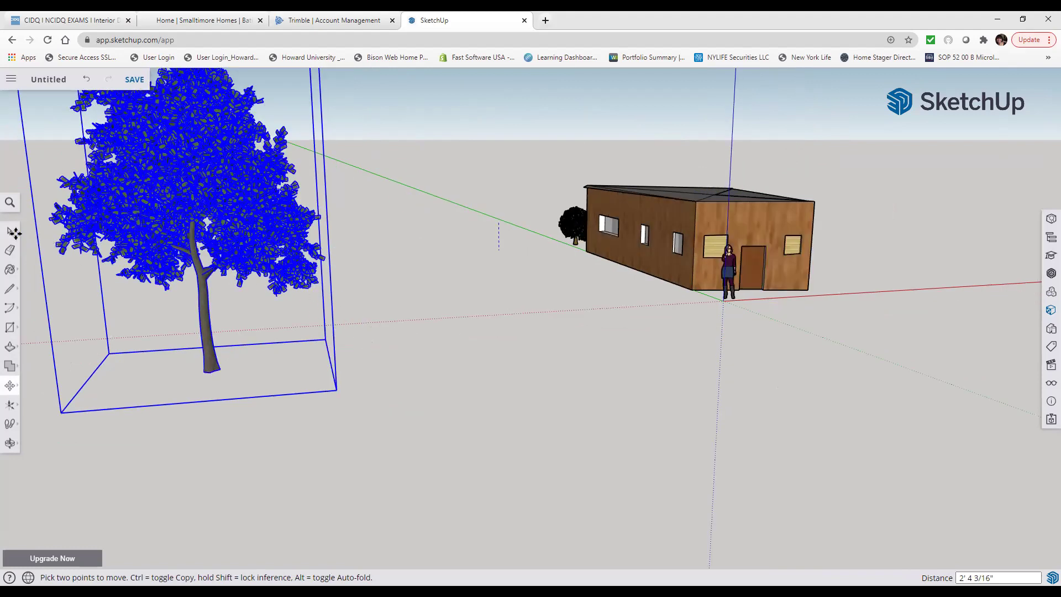
scroll(34, 249, up, 2)
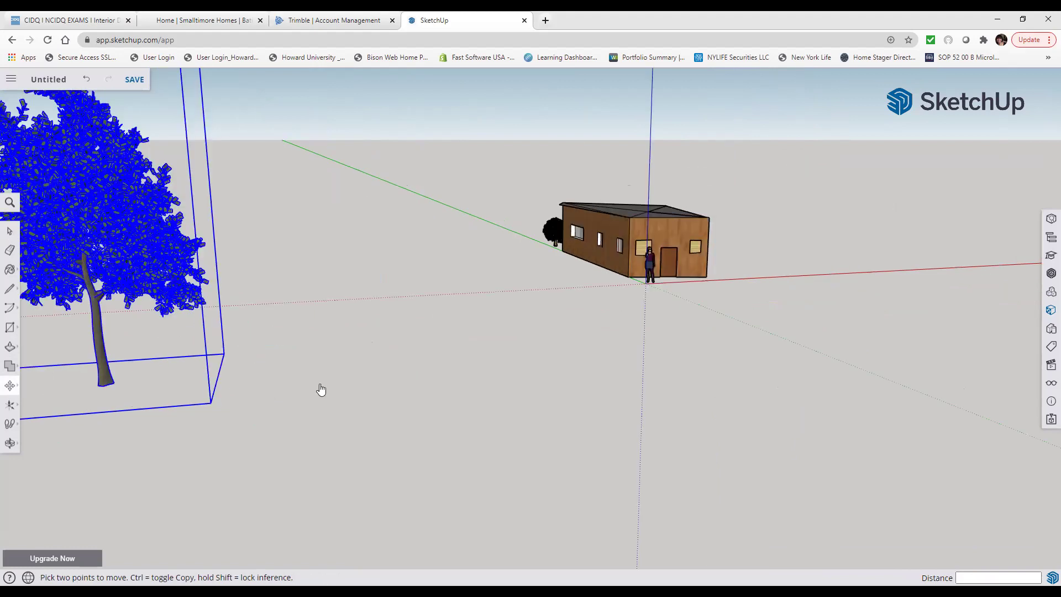
key(space)
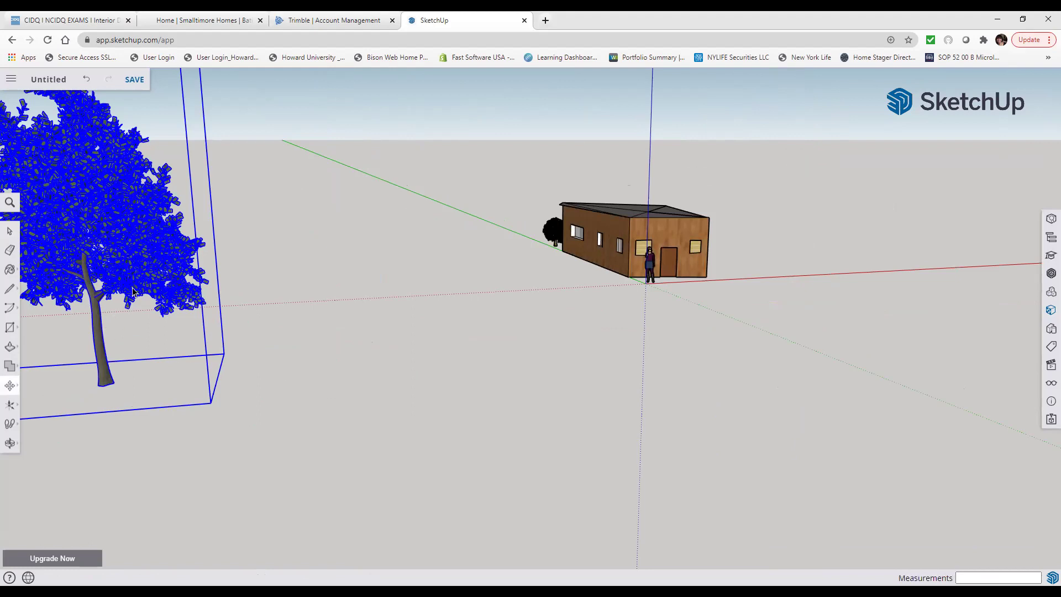
click(215, 275)
scroll(215, 274, up, 2)
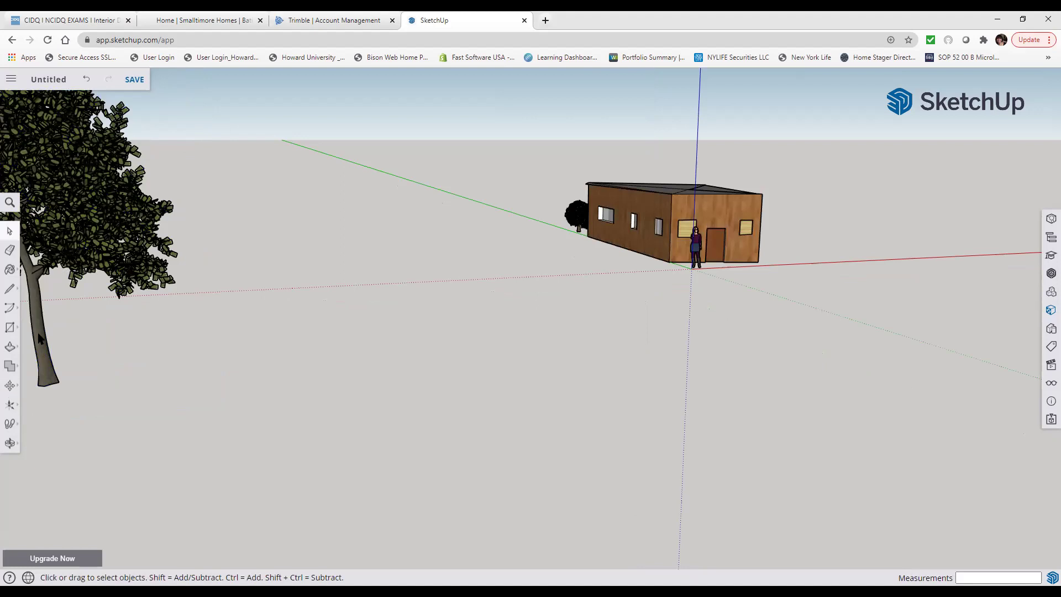
middle_drag(40, 338, 21, 334)
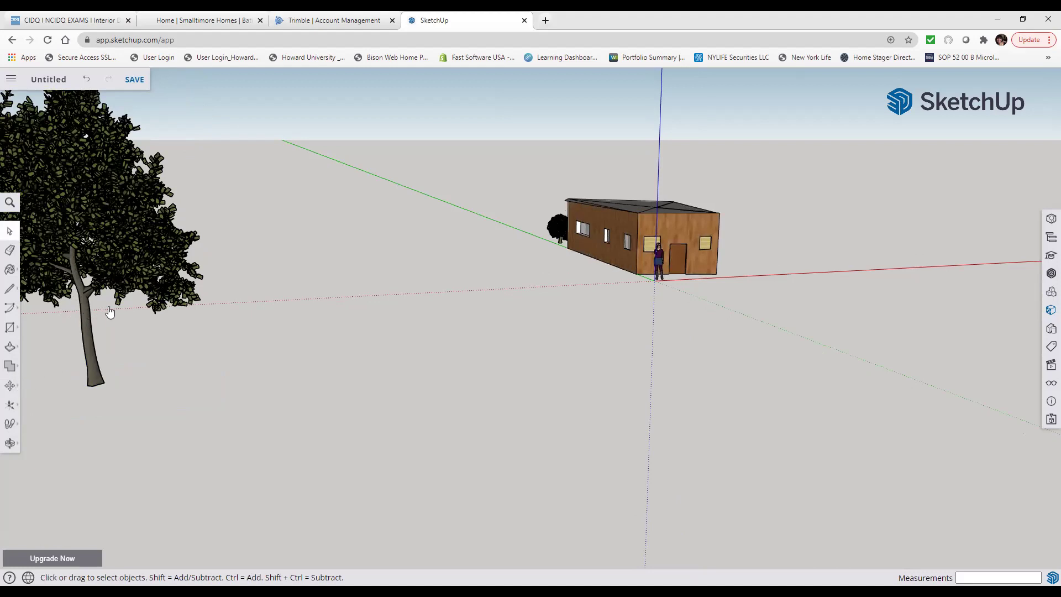
- Close editing of the tree component and undo its last move to restore its position
click(7, 434)
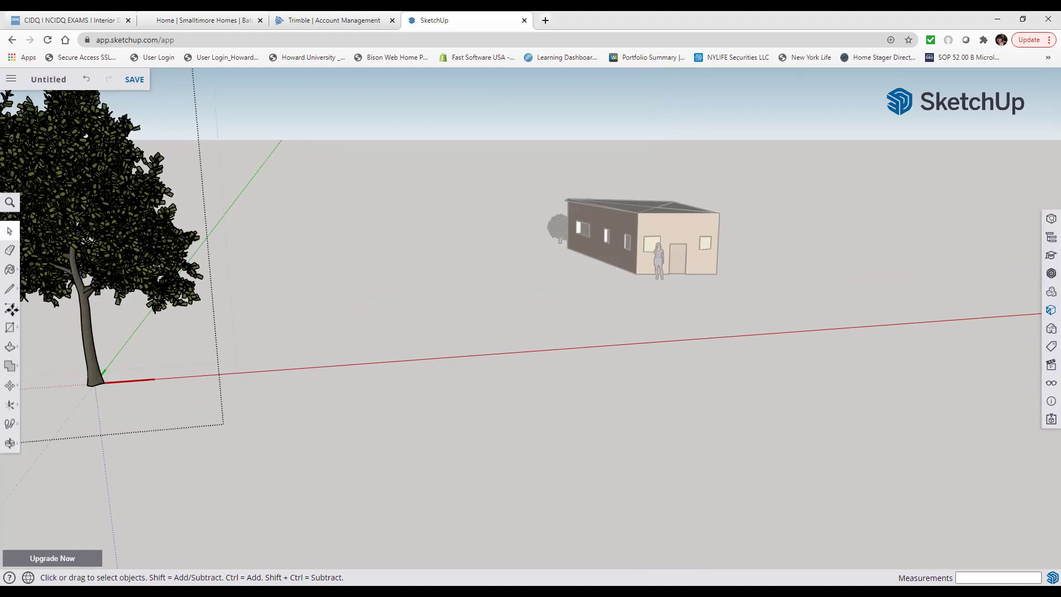
key(m)
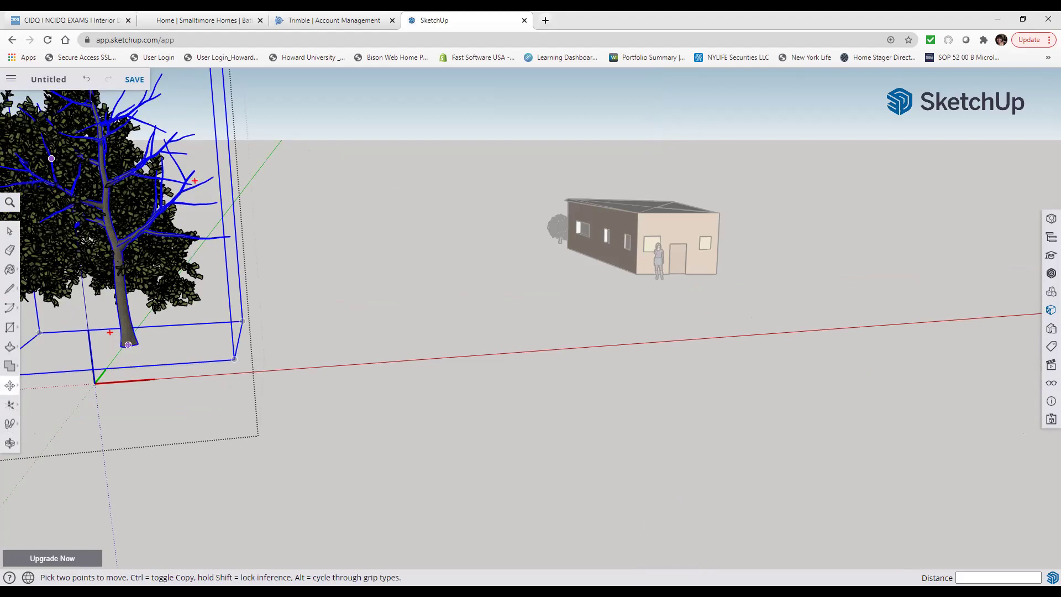
click(87, 80)
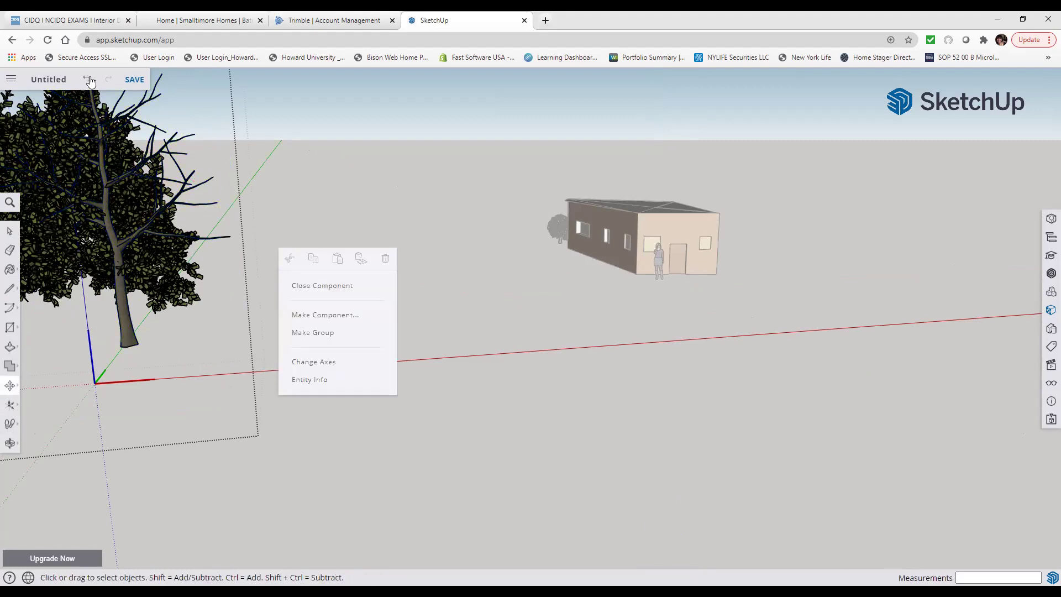
click(91, 82)
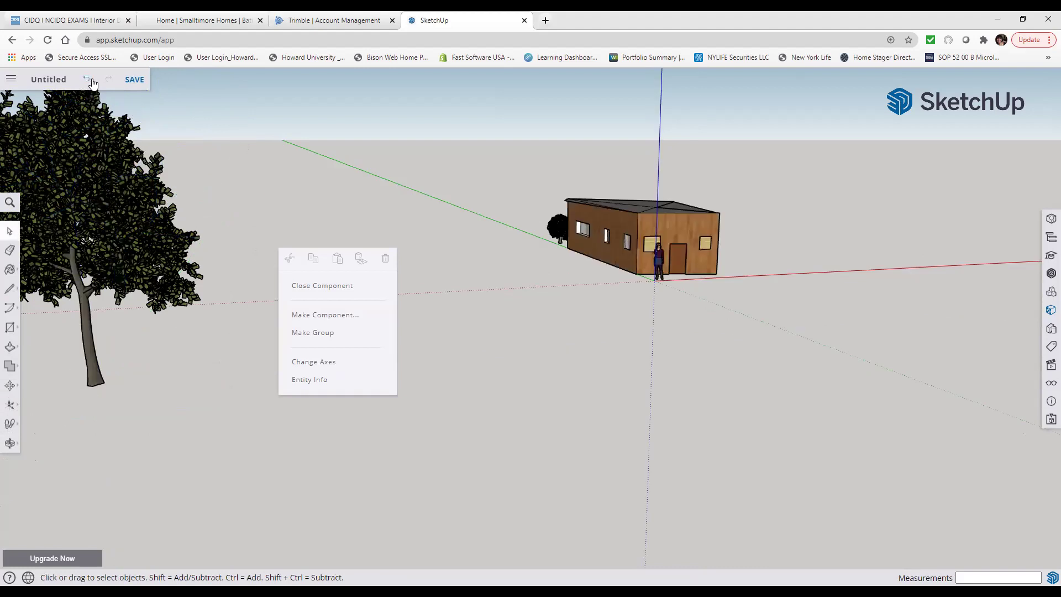
click(90, 81)
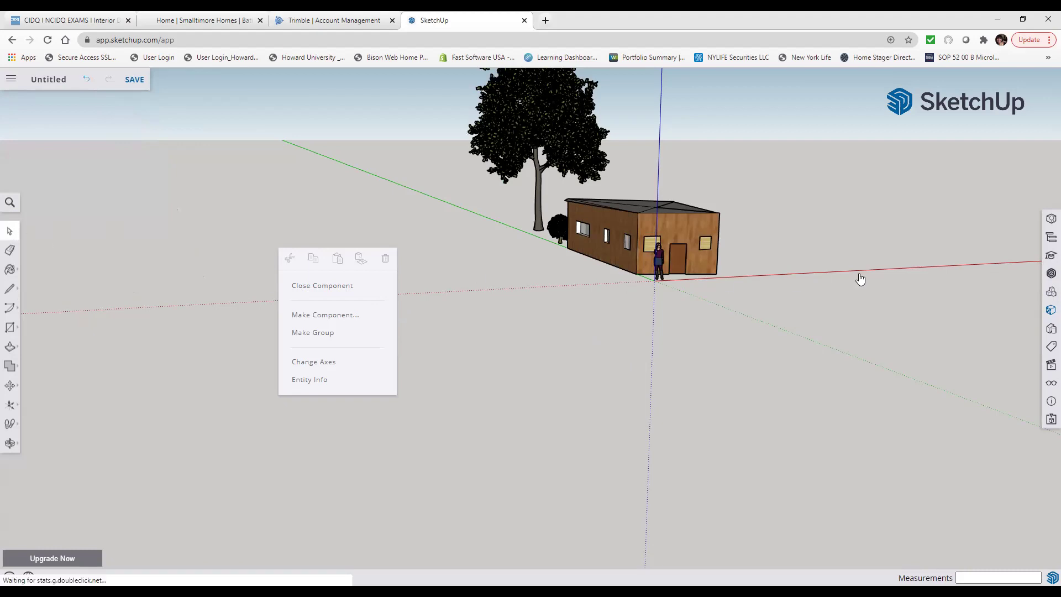
- Search 3D Warehouse for 'Bushes', fixing typos, then clear the search box
click(1050, 270)
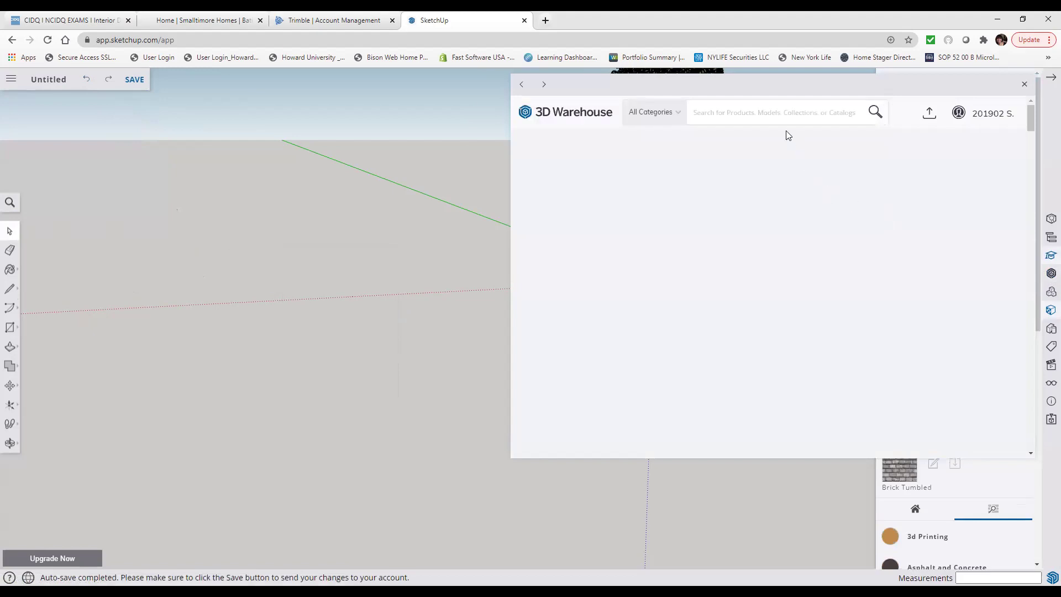
click(716, 113)
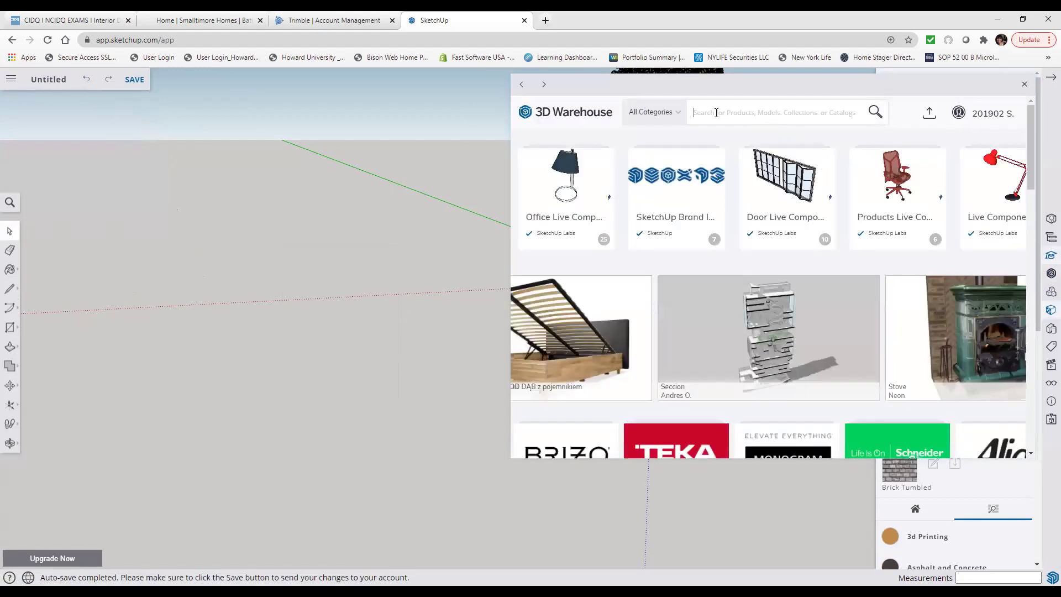
text(Burs)
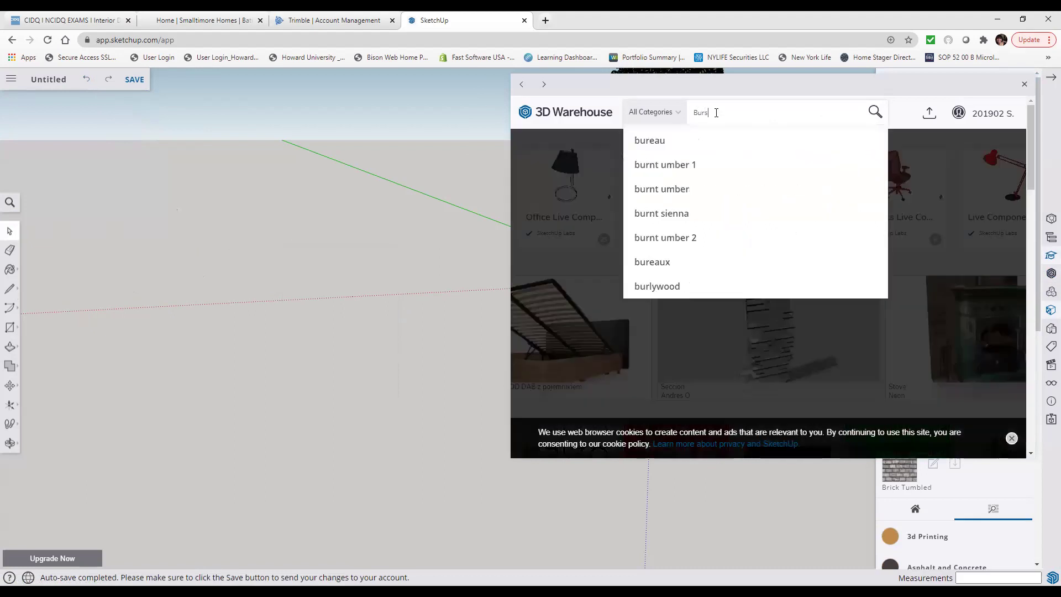
text(h)
key(BackSpace)
key(BackSpace)
key(BackSpace)
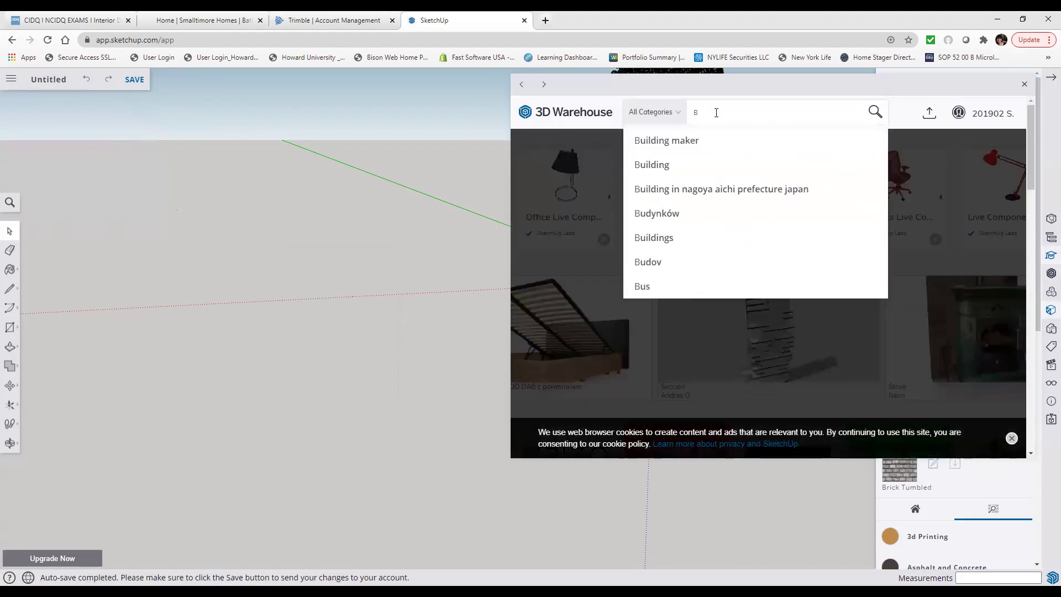
text(is)
key(BackSpace)
key(BackSpace)
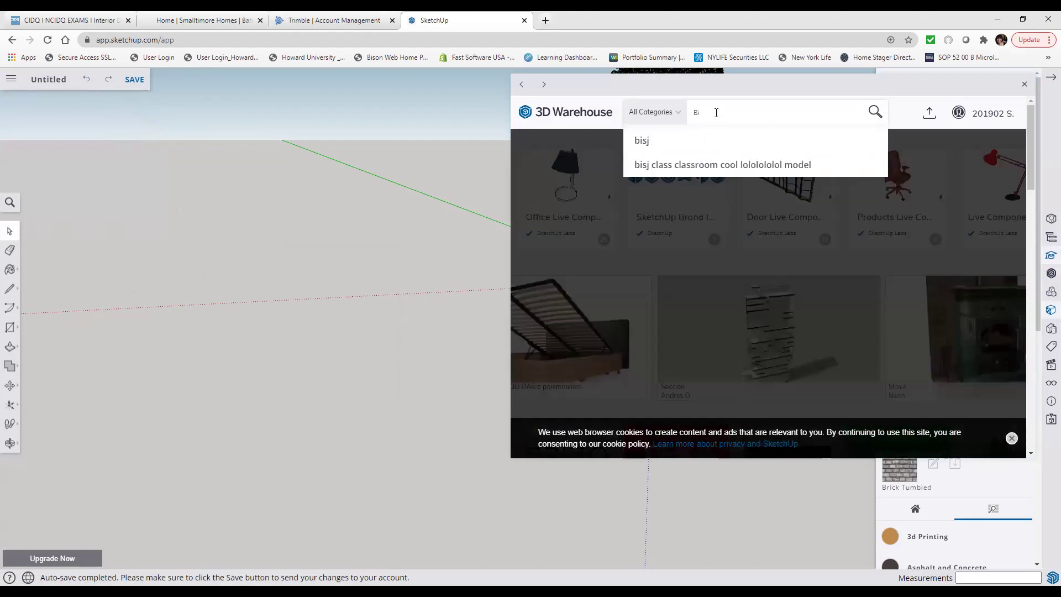
text(i)
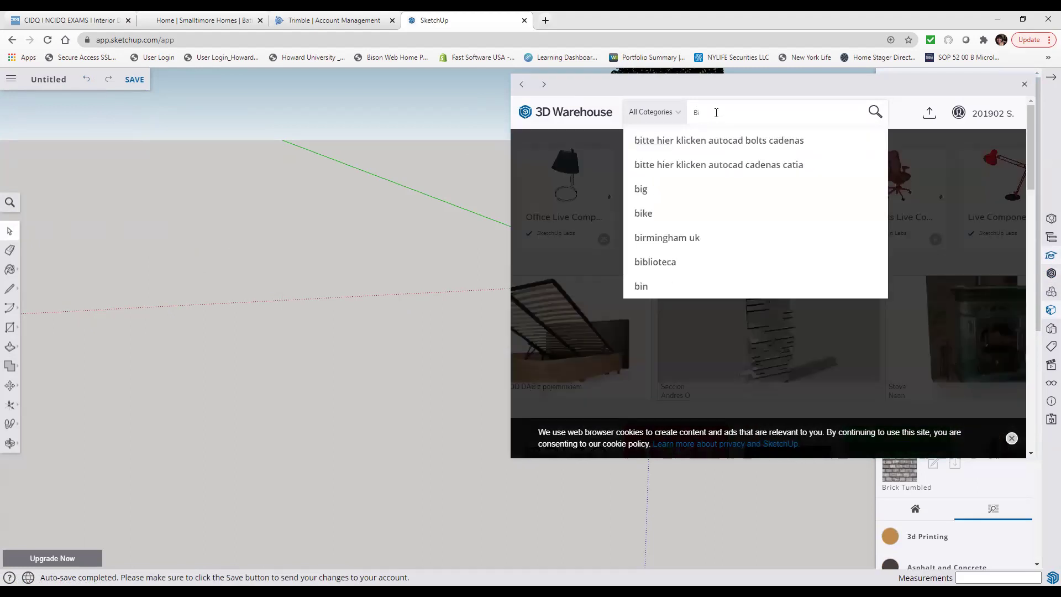
key(BackSpace)
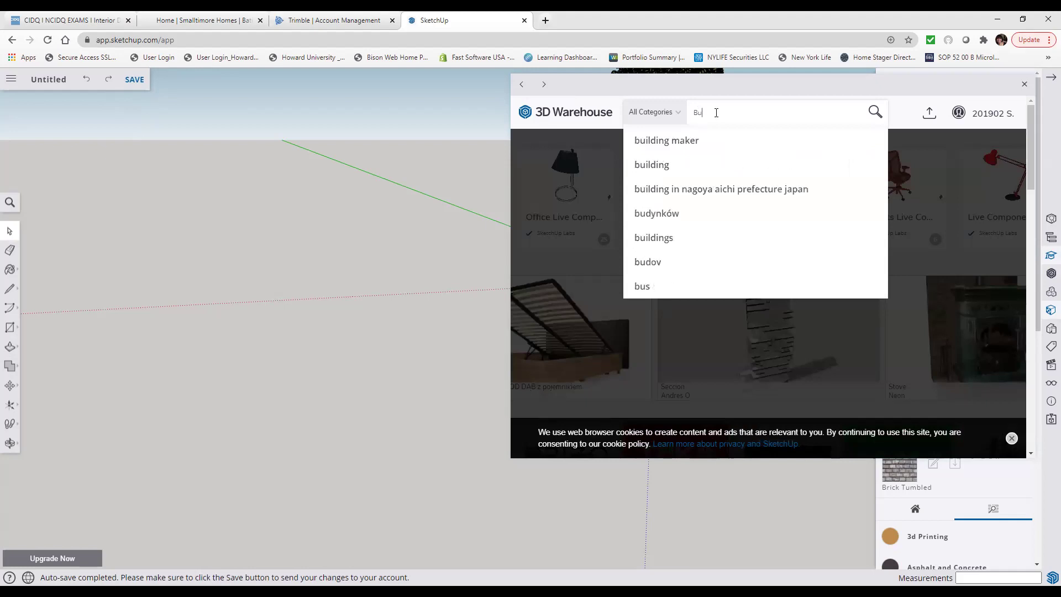
text(shes)
key(Return)
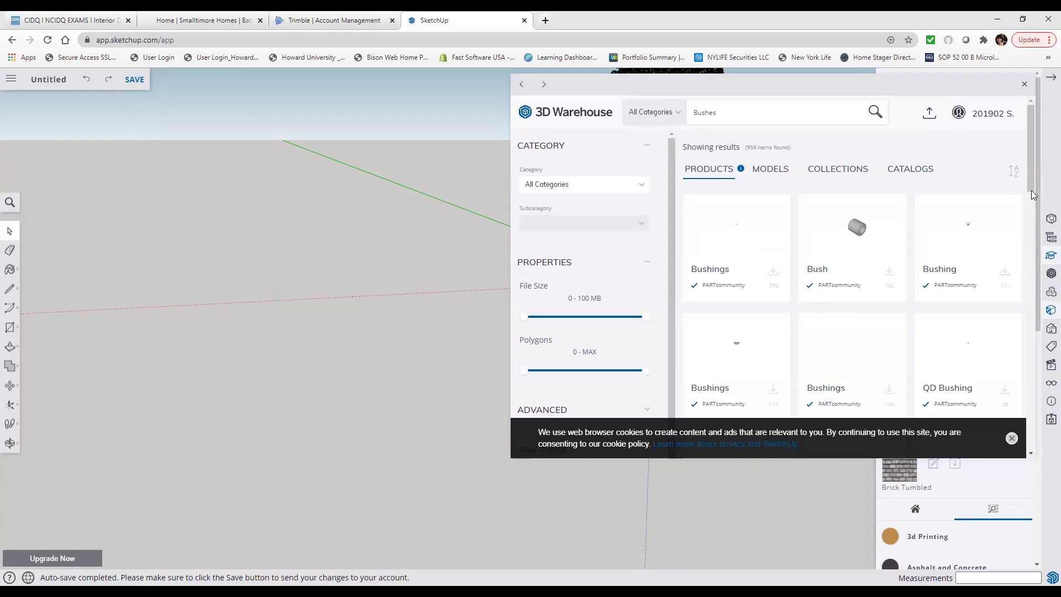
drag(1030, 186, 1044, 162)
key(BackSpace)
key(BackSpace)
- Search 3D Warehouse for 'plants' and scroll through the potted plant results
text(c)
key(BackSpace)
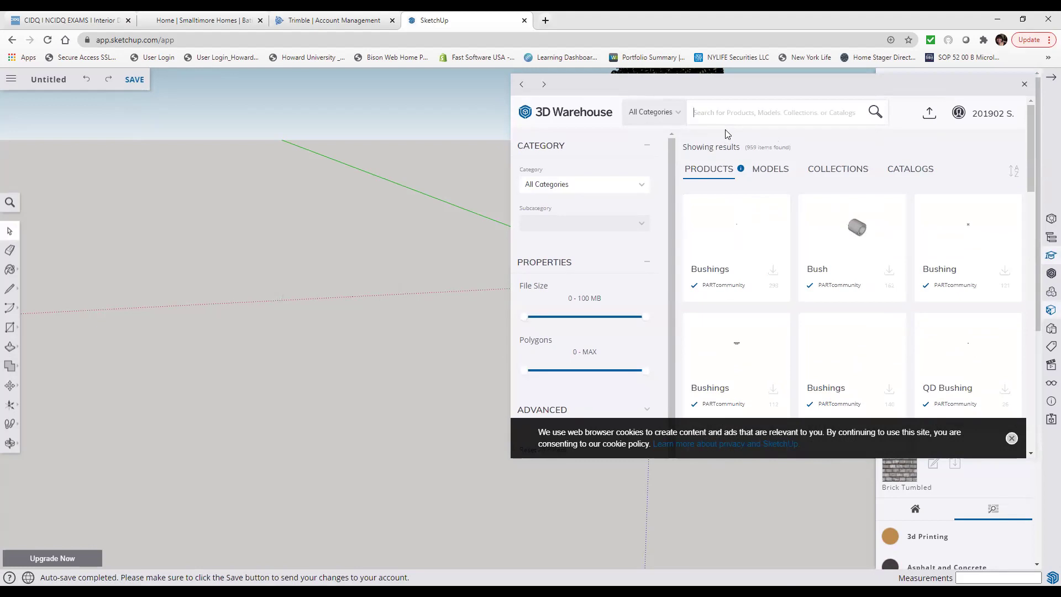
text(plans)
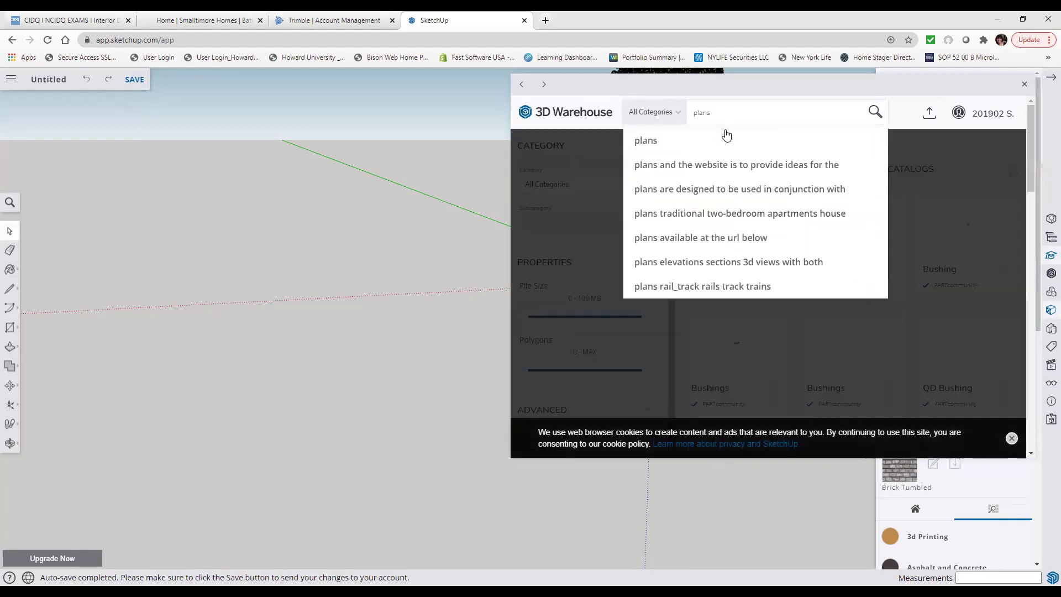
key(Return)
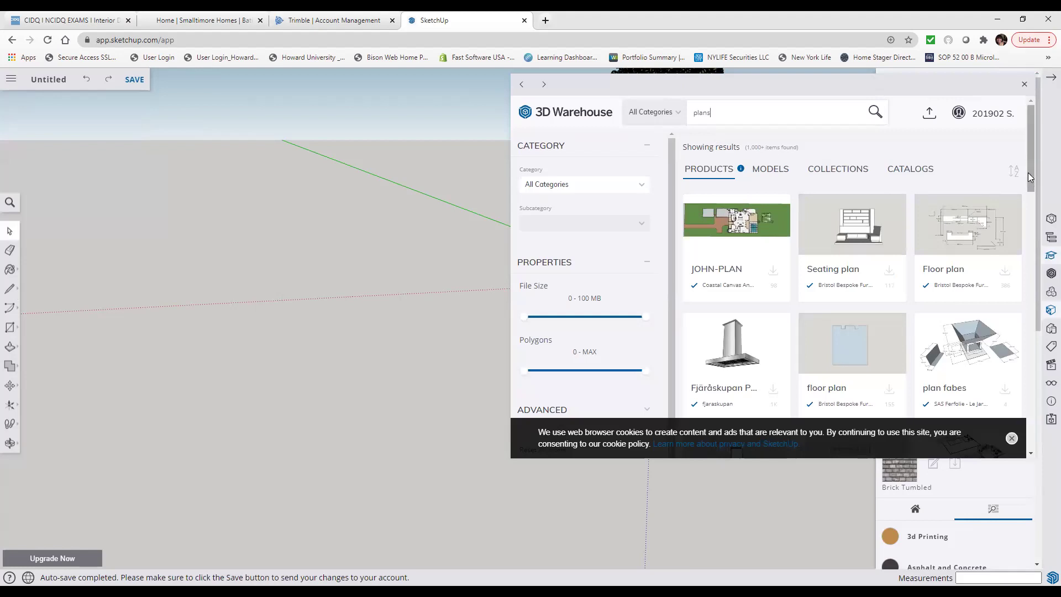
key(BackSpace)
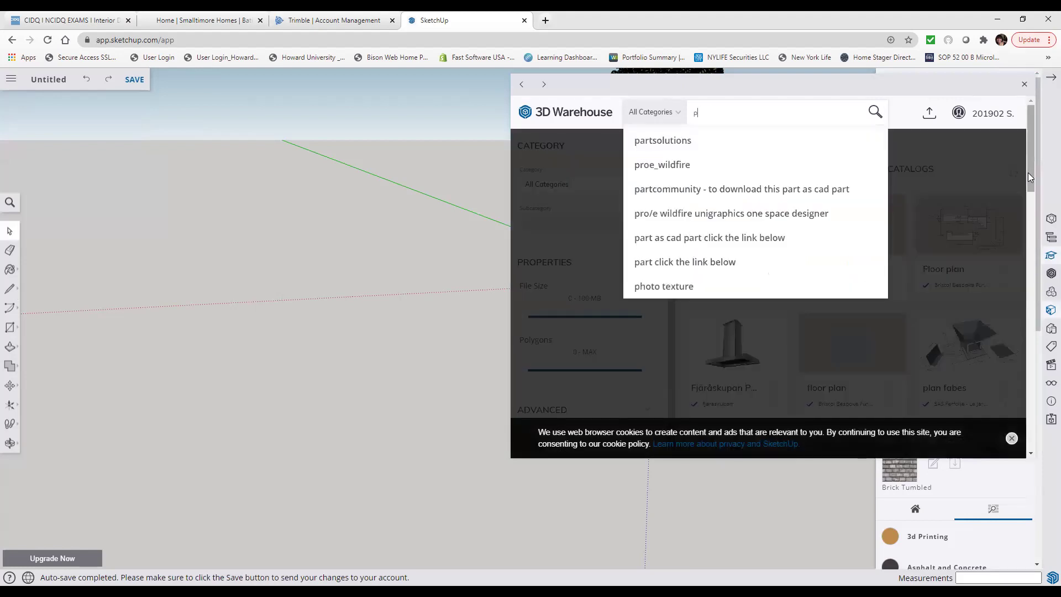
text(lants)
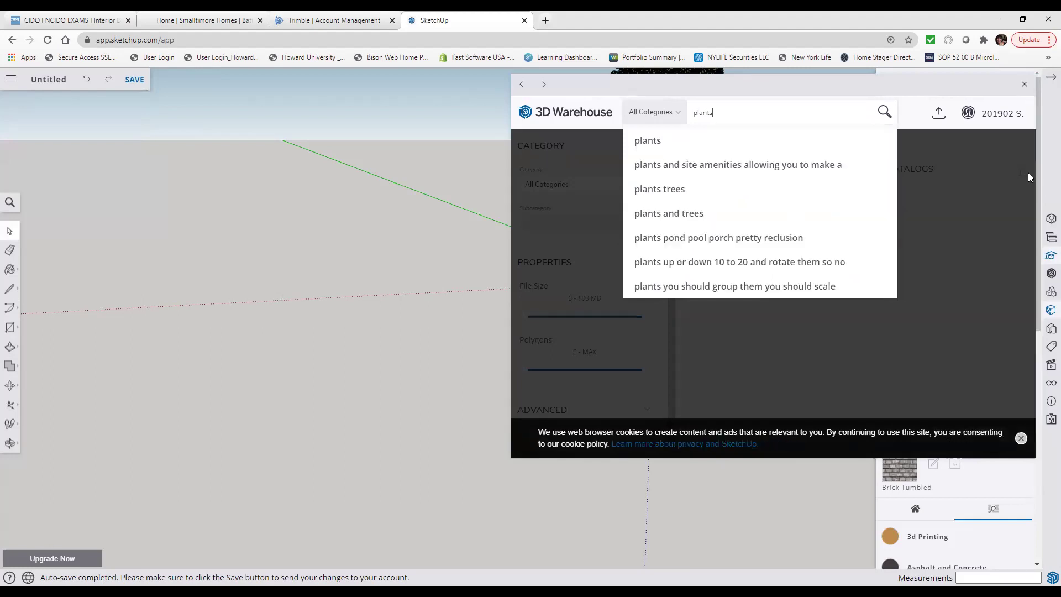
key(Return)
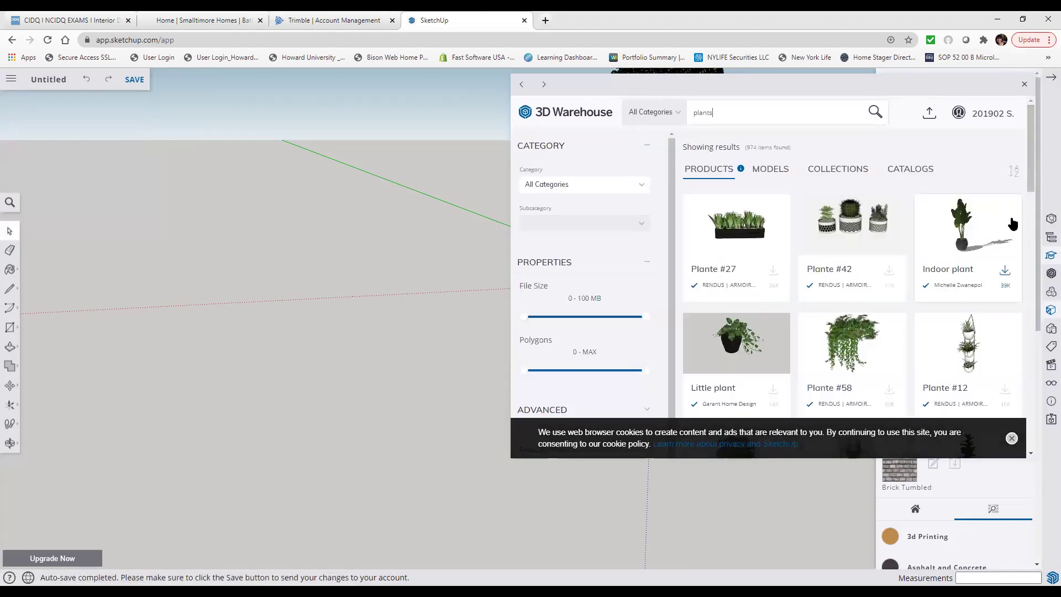
drag(1031, 177, 1021, 511)
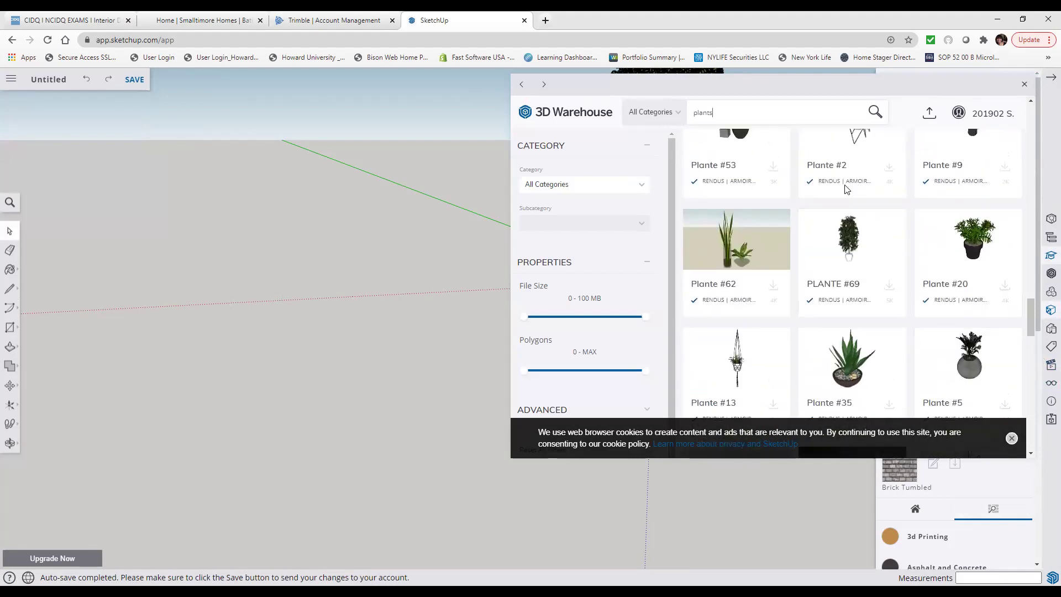
- Replace the 'plants' query with a new shrub search term
click(769, 116)
key(ctrl+a)
key(BackSpace)
text(Shubery)
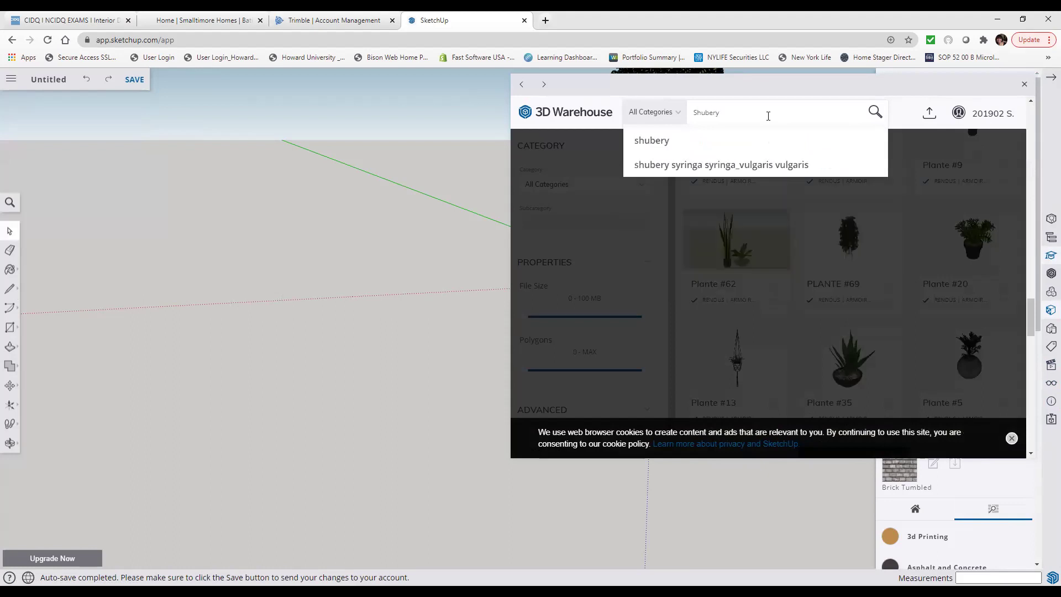
- Correct the query to 'shrubs', run it, and open the purple Land F/X mounding shrub's details
key(Return)
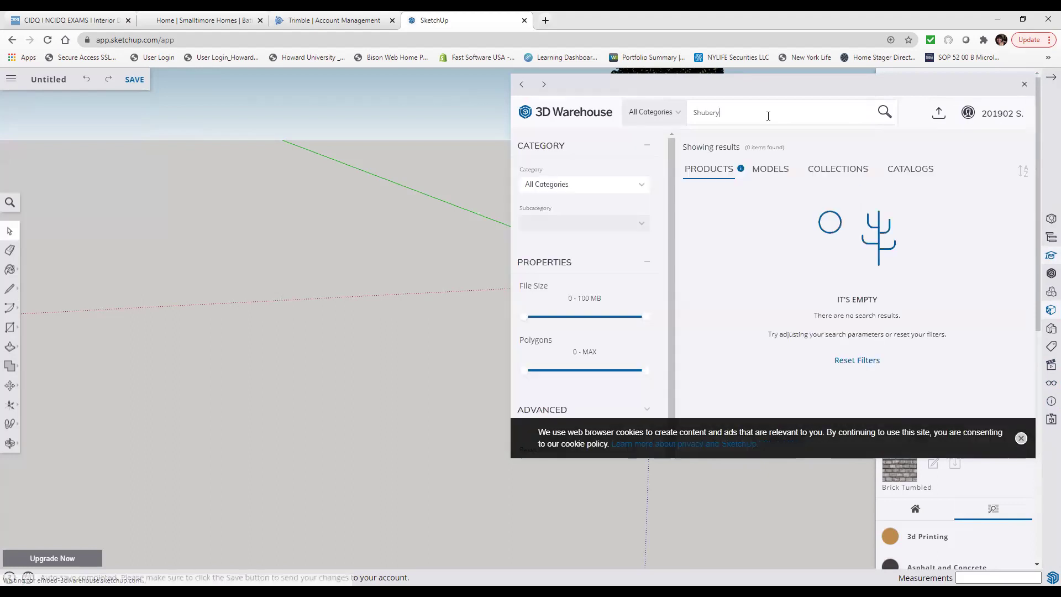
key(BackSpace)
key(BackSpace)
key(BackSpace)
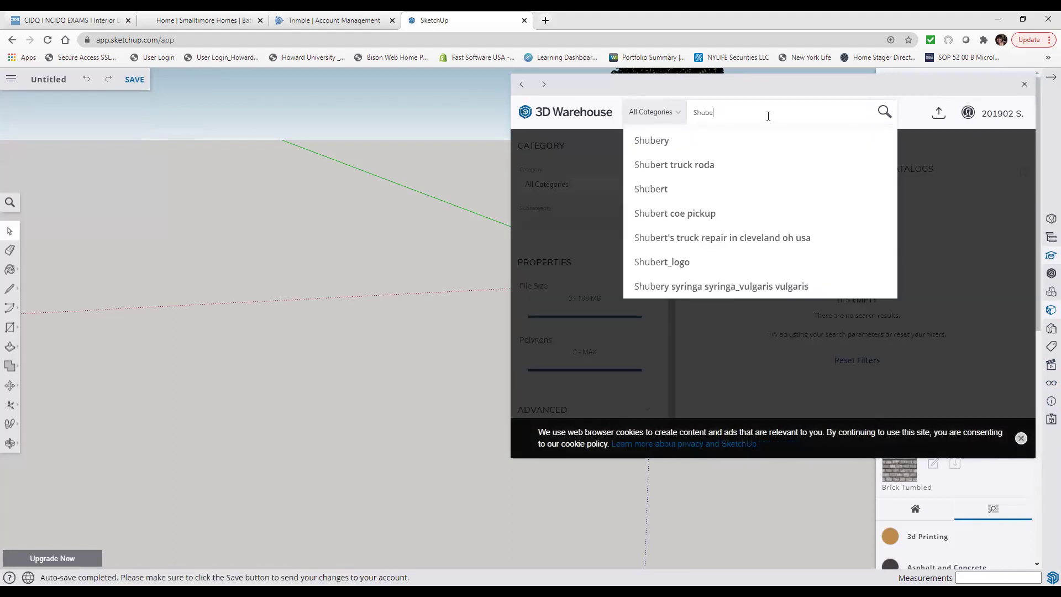
text(bs)
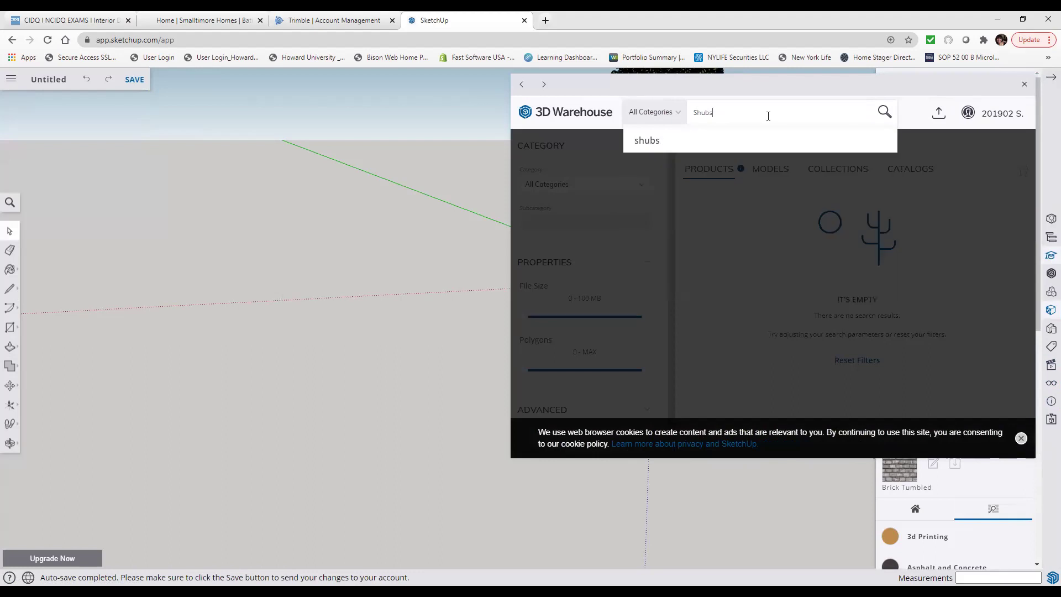
key(Return)
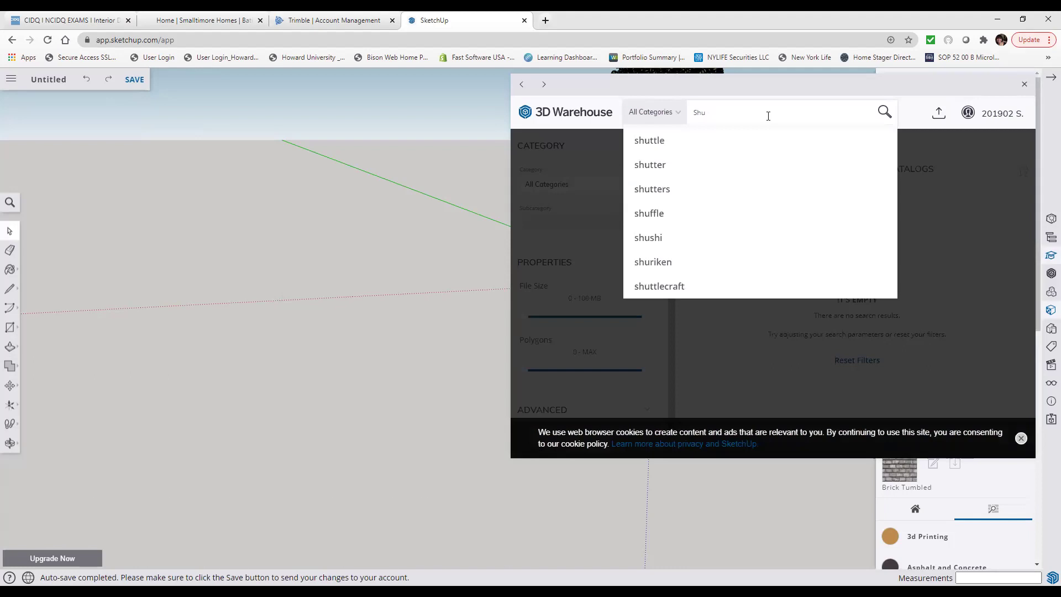
text(b)
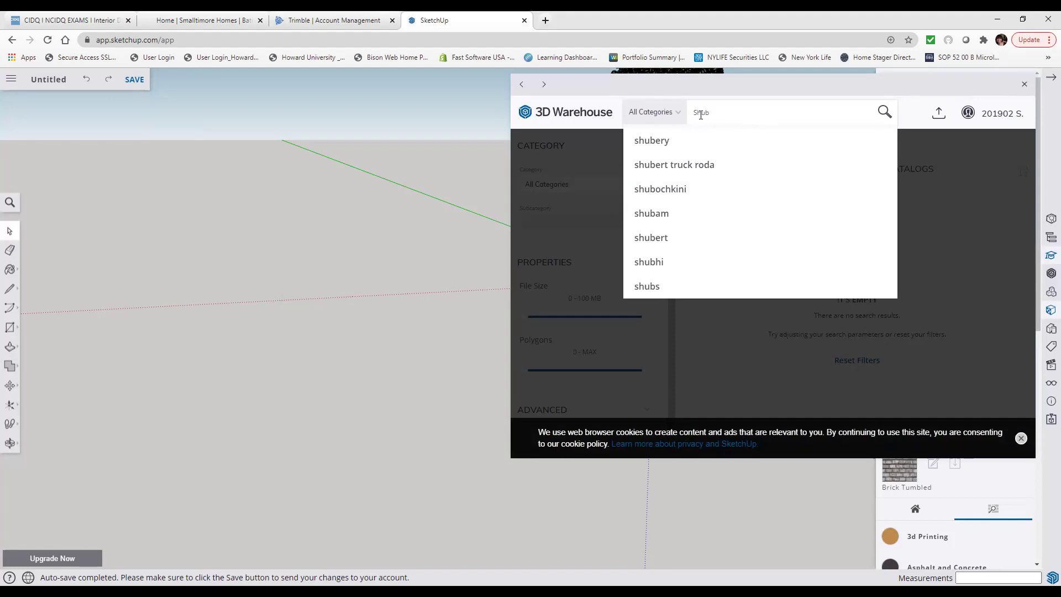
key(Return)
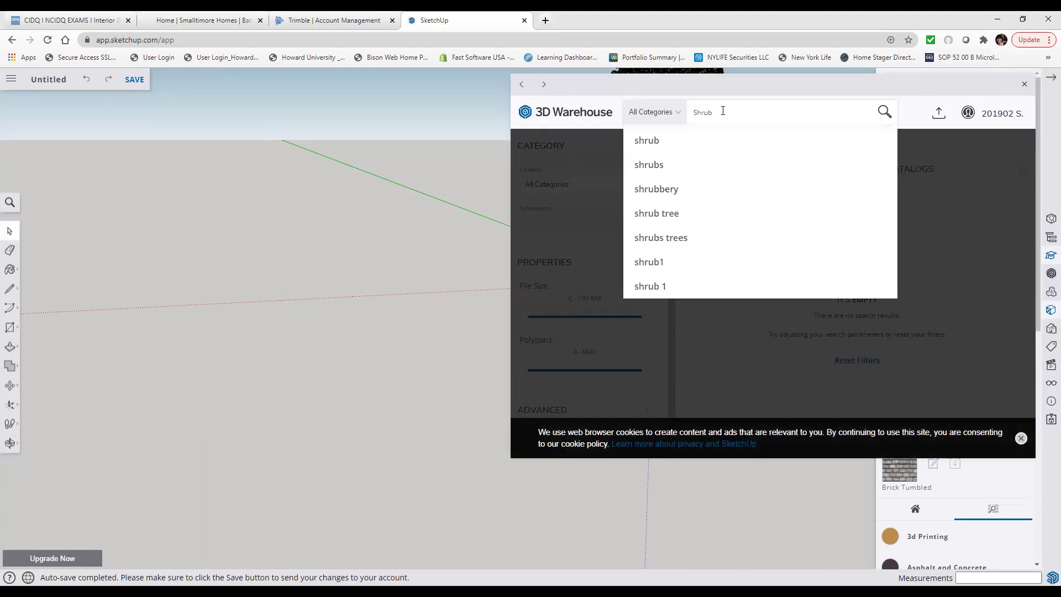
click(669, 166)
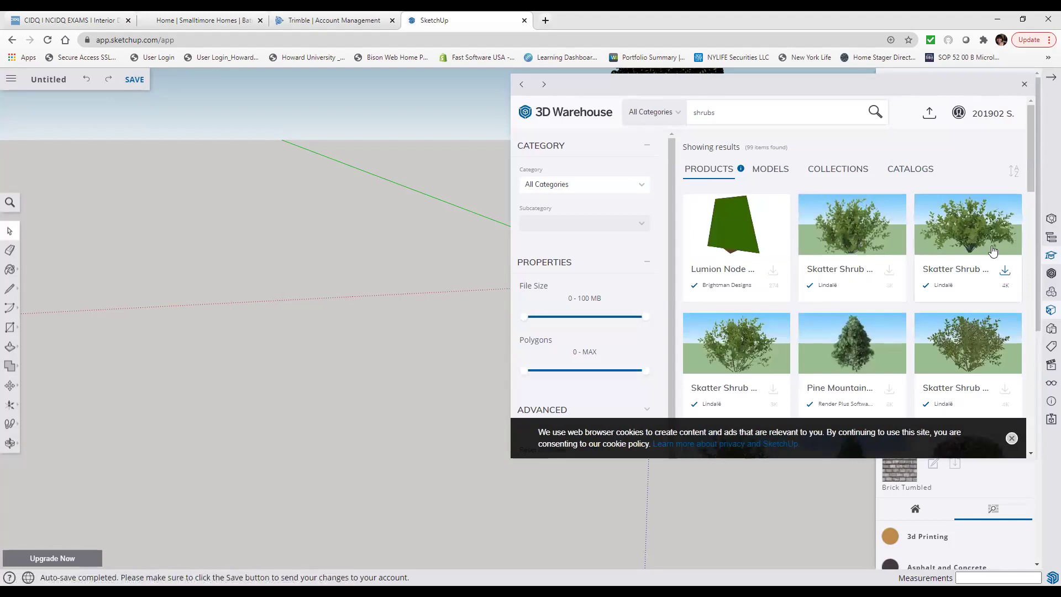
drag(1033, 178, 1024, 231)
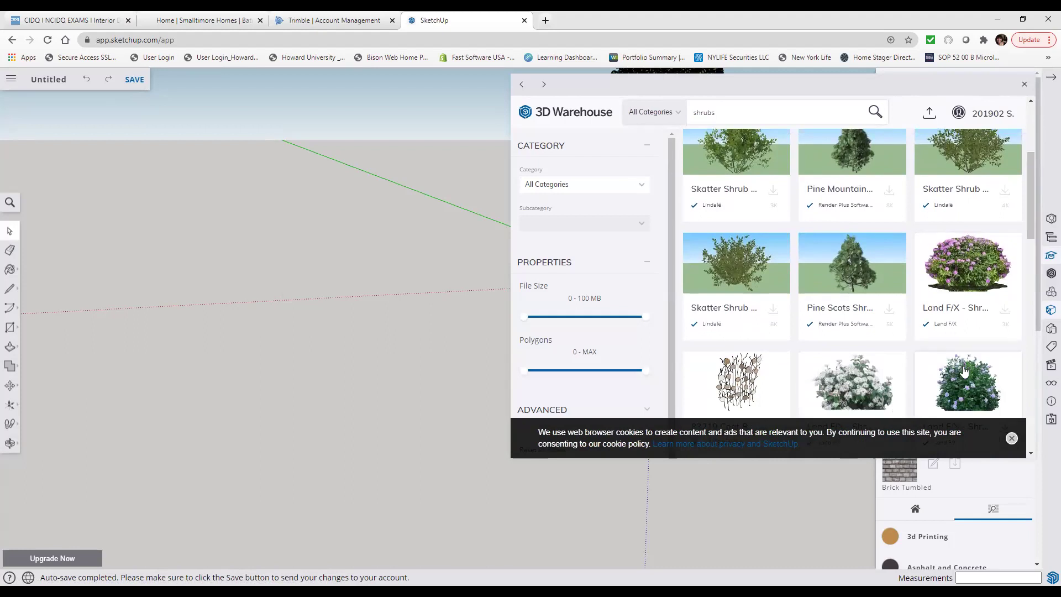
click(956, 259)
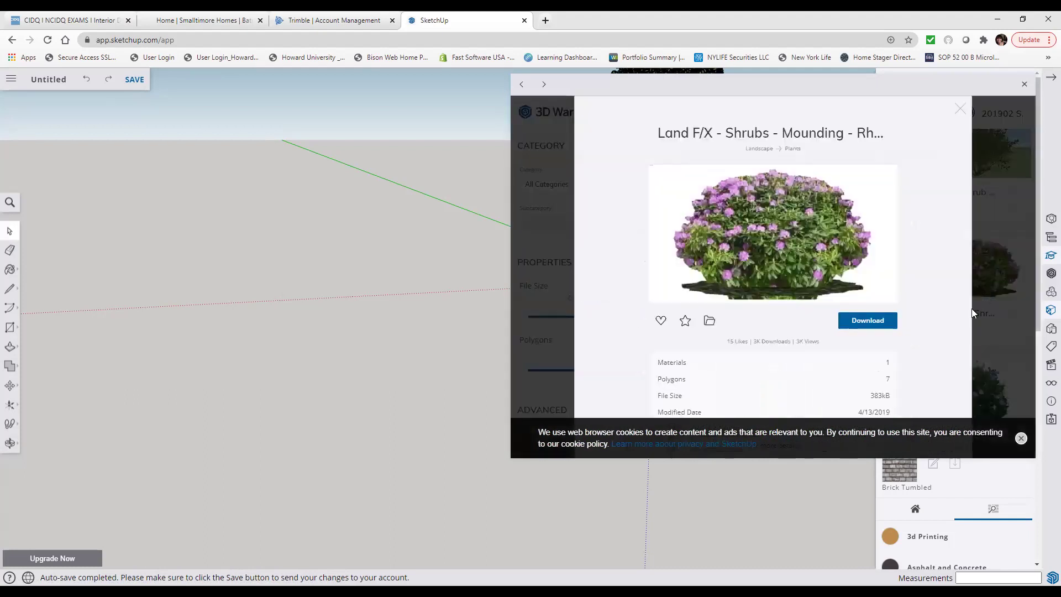
- Create a 'Shrubs' collection folder and add the Land F/X mounding shrub to it
click(708, 322)
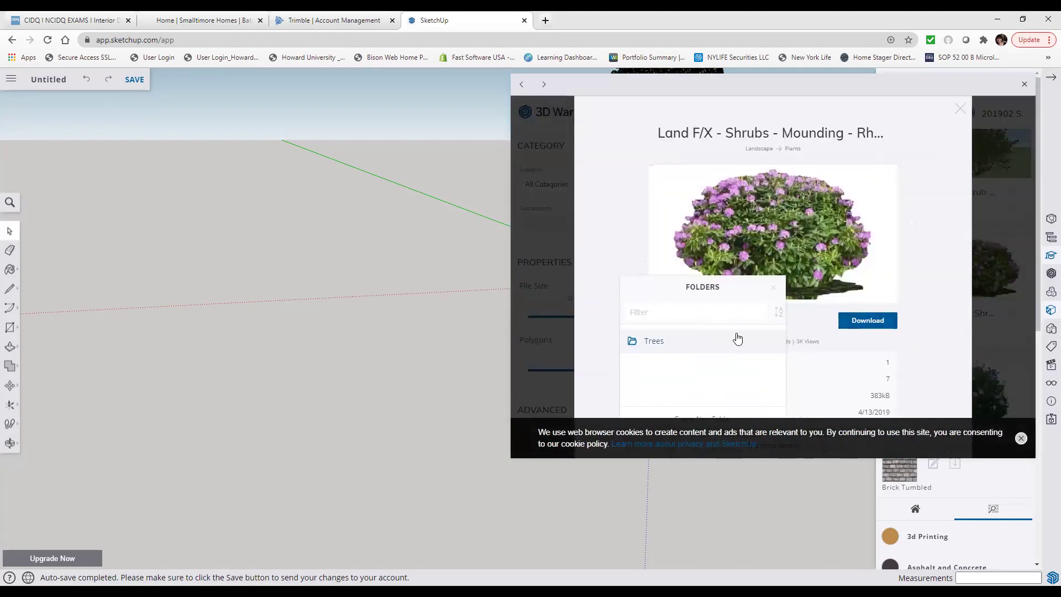
click(1021, 438)
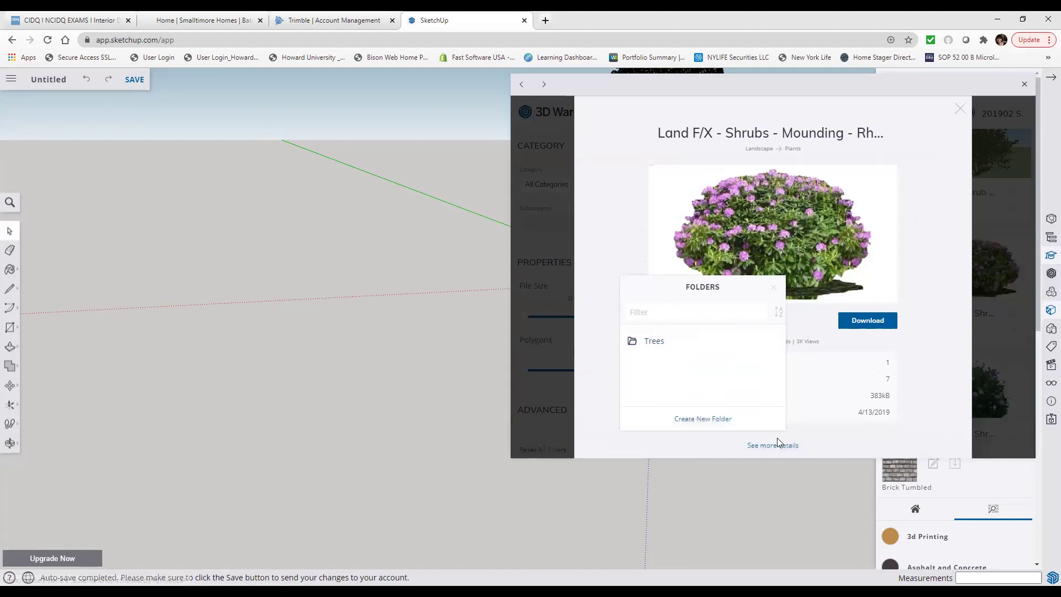
click(701, 419)
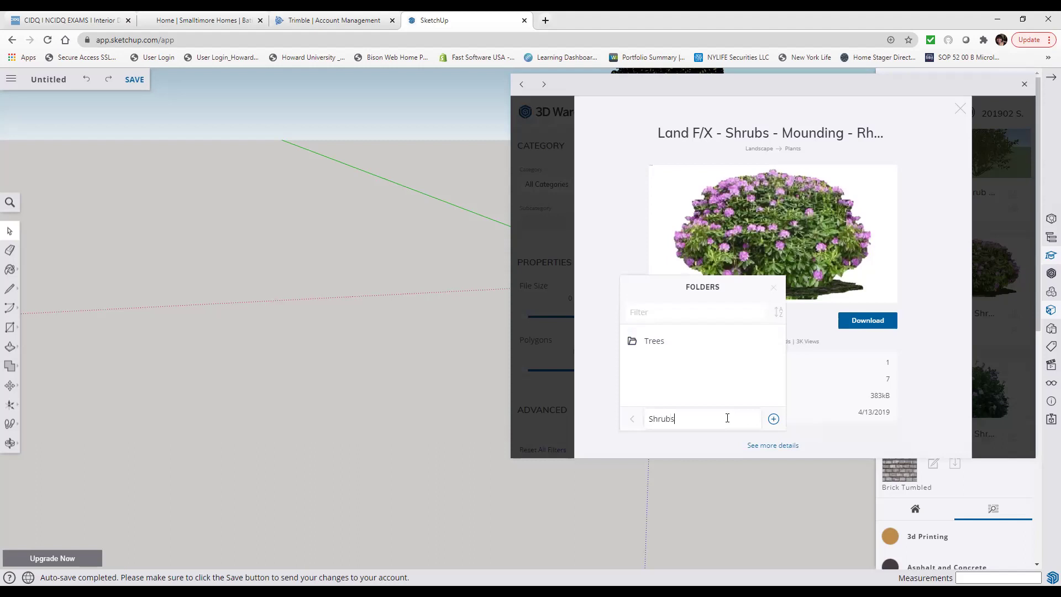
text(Shrubs)
text(Lan)
click(772, 420)
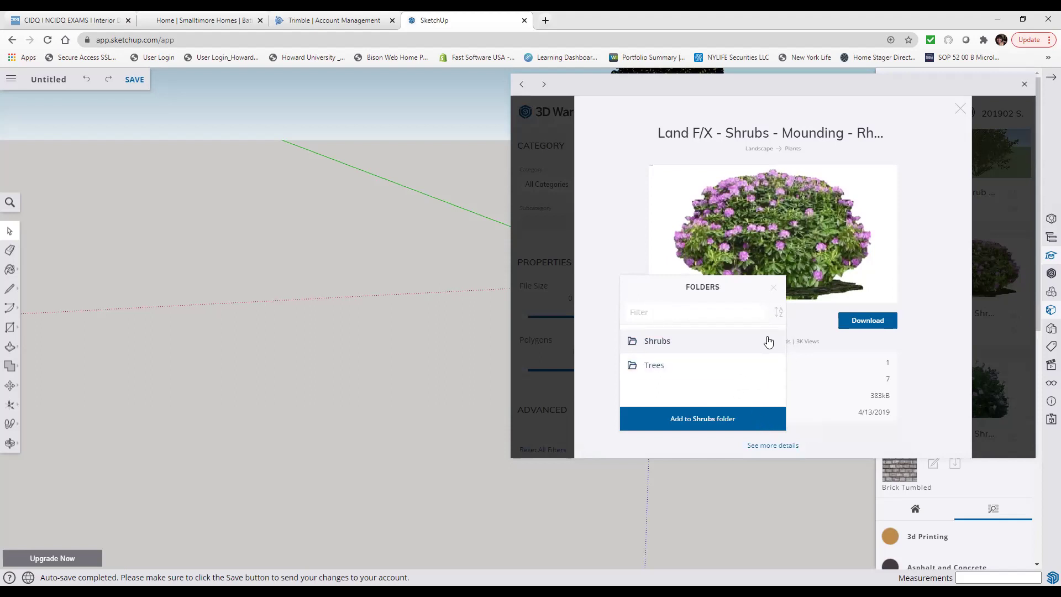
click(773, 287)
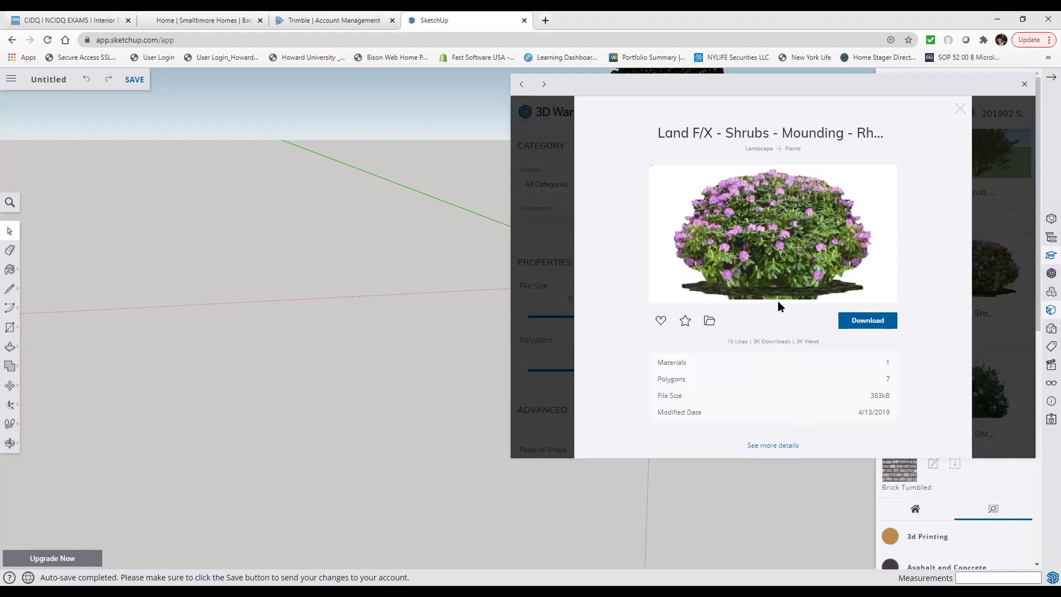
- Download the purple-flowering shrub from 3D Warehouse and place it on the ground near the house
click(866, 326)
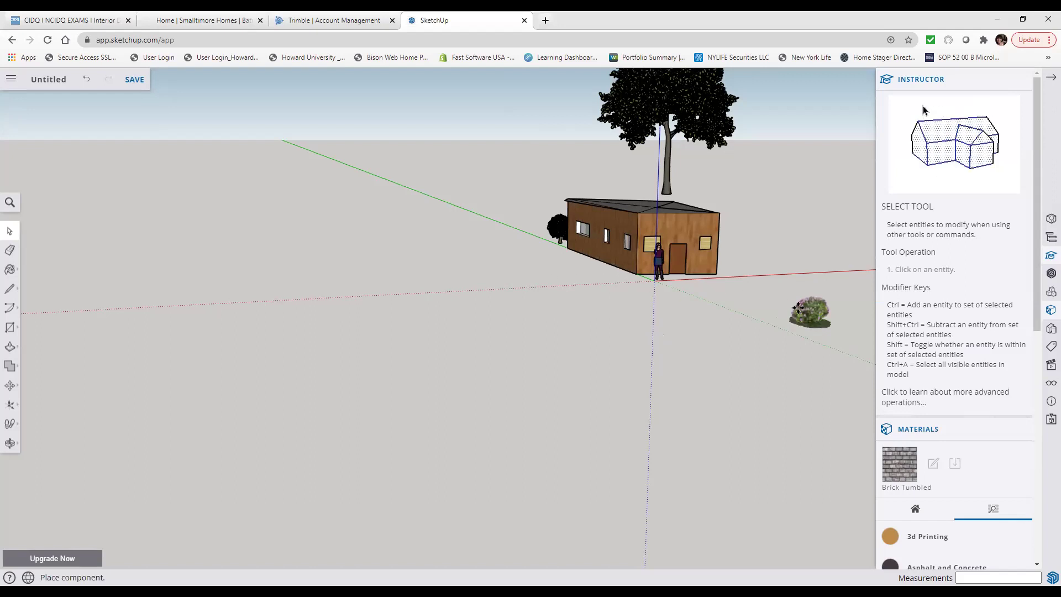
click(797, 307)
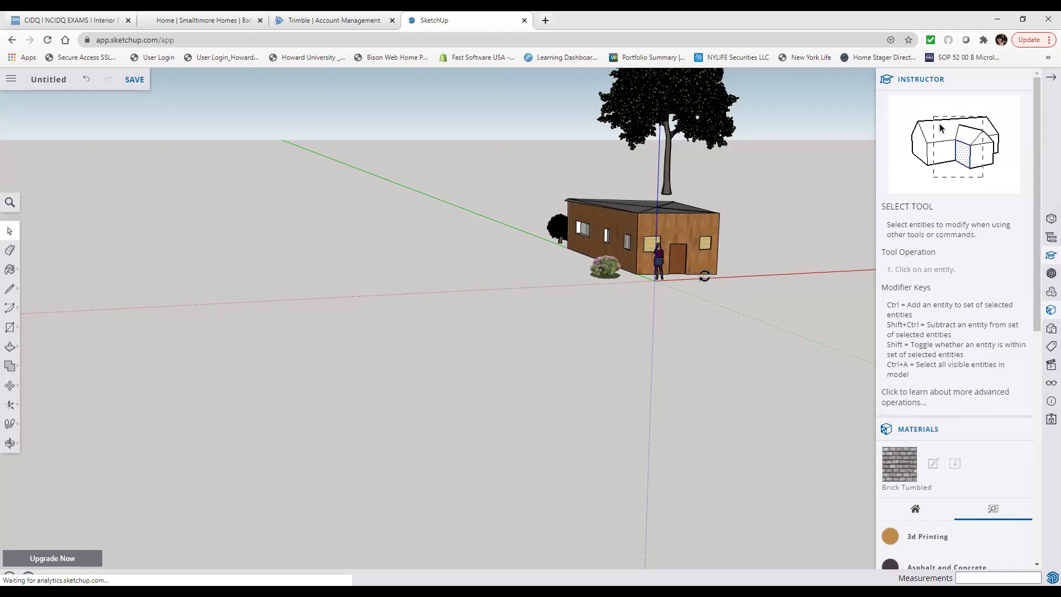
key(ctrl+z)
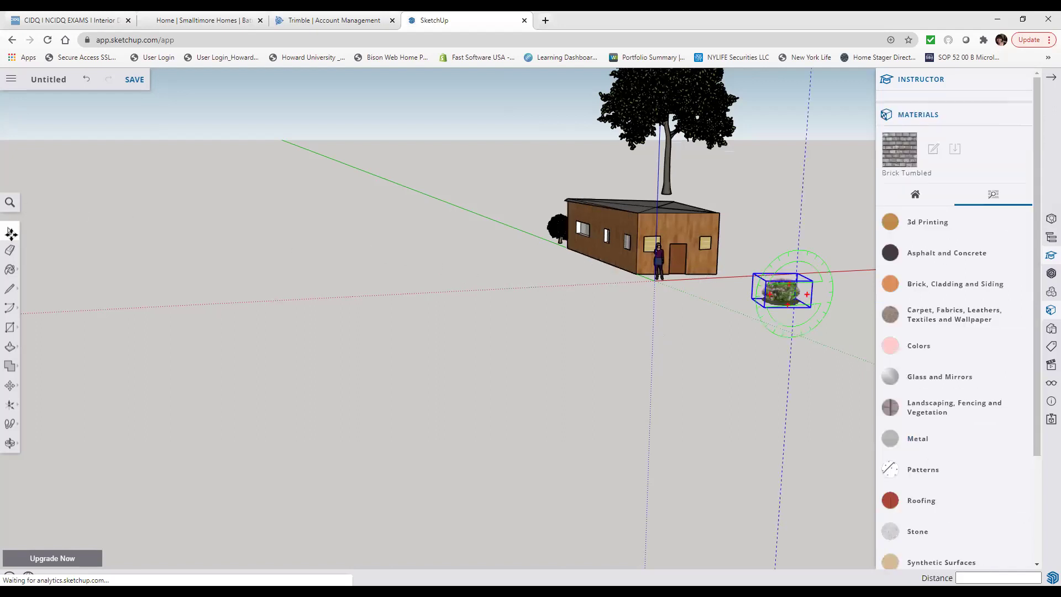
click(773, 301)
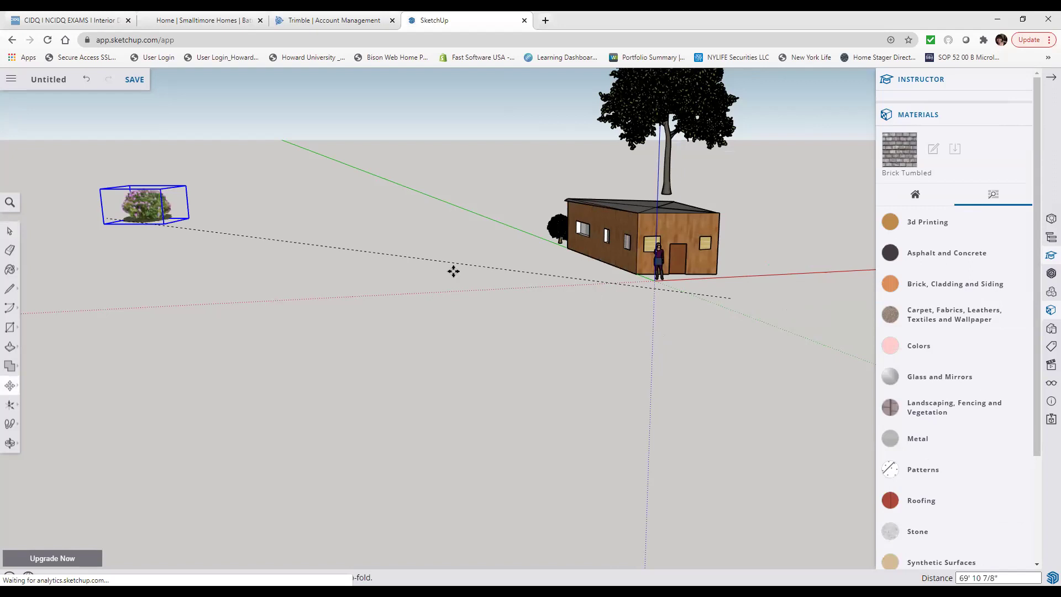
key(Escape)
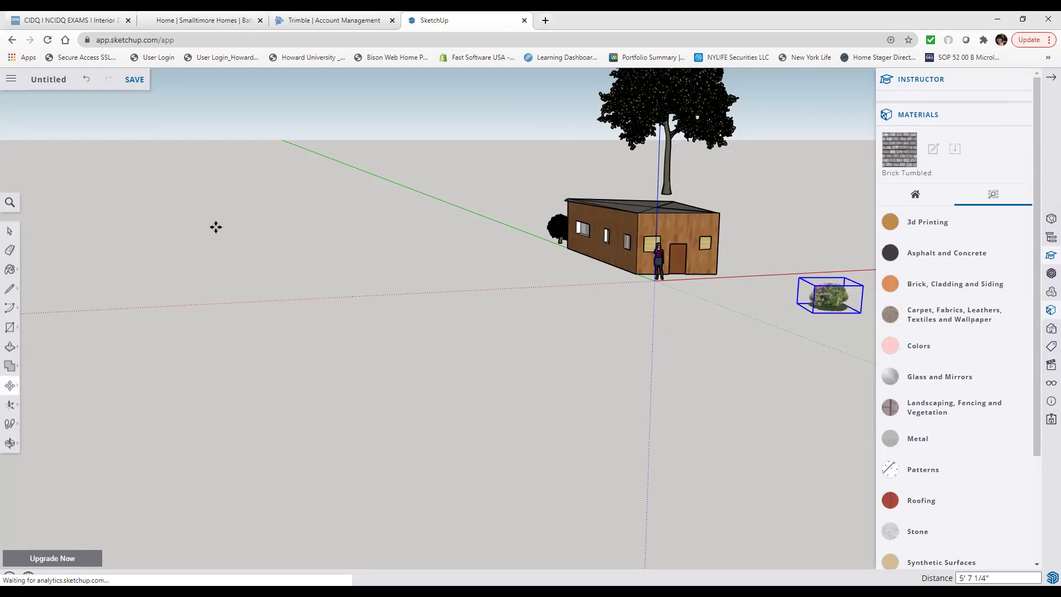
- Cancel the repositioning attempt, return to Select, and collapse the side panels
click(216, 224)
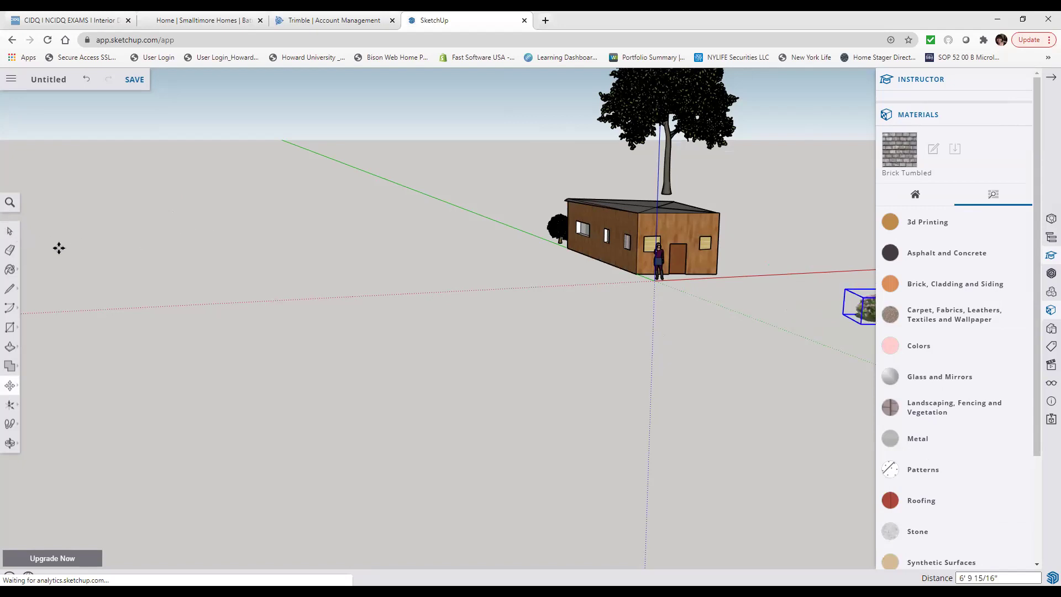
right_click(219, 226)
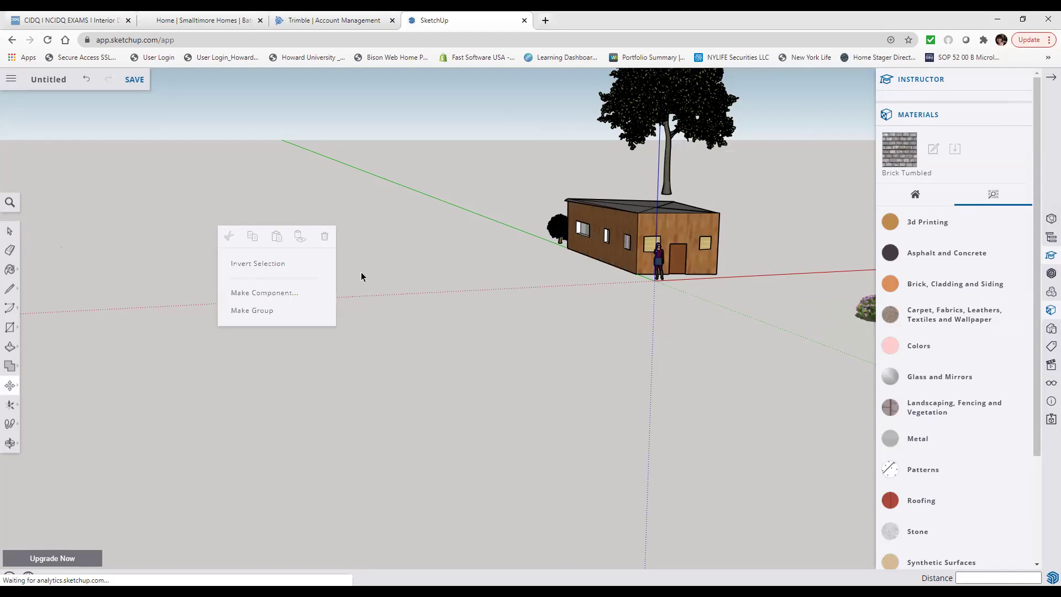
right_click(67, 250)
click(9, 230)
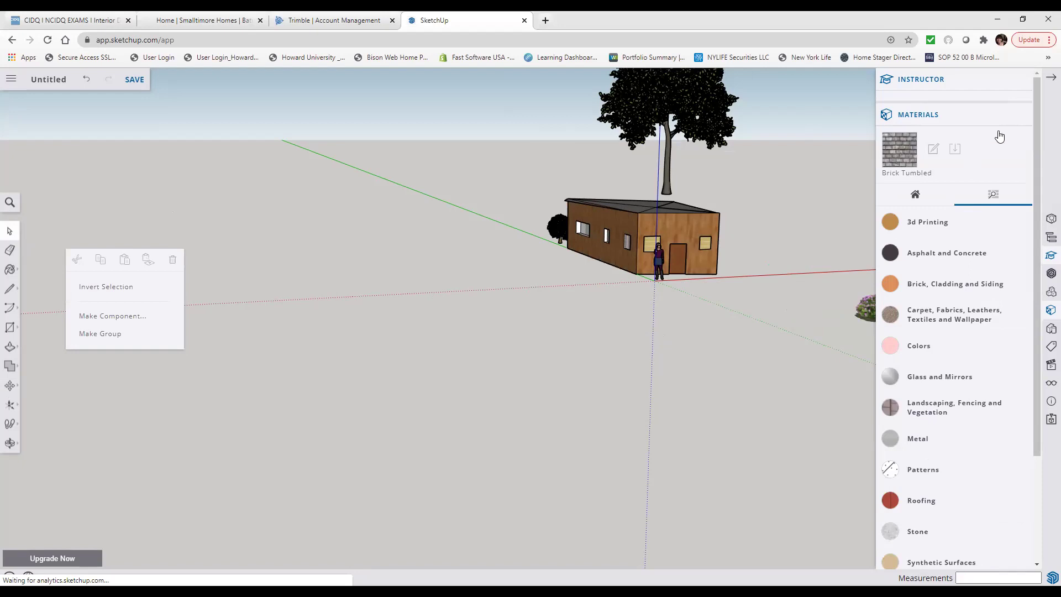
click(1049, 80)
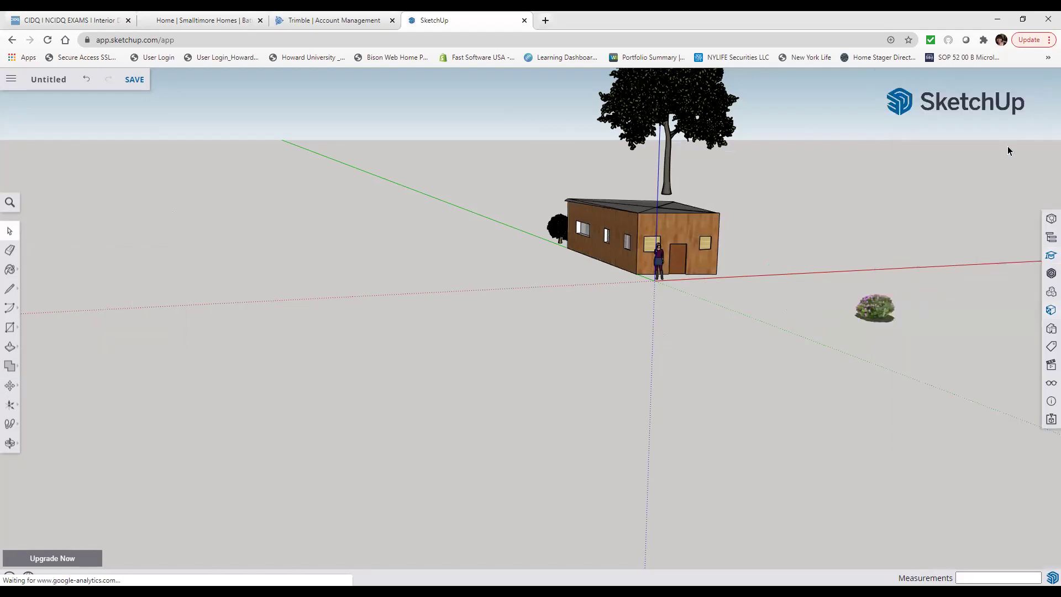
- Zoom out until the wood-clad house, tall tree and flowering shrub all fit in view
click(883, 318)
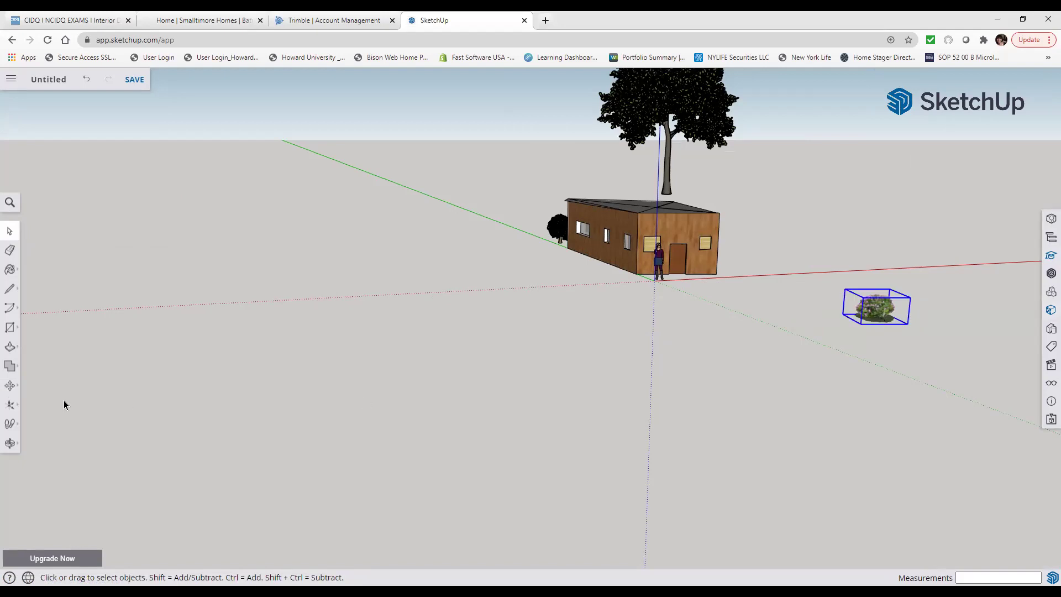
click(10, 386)
scroll(23, 387, up, 10)
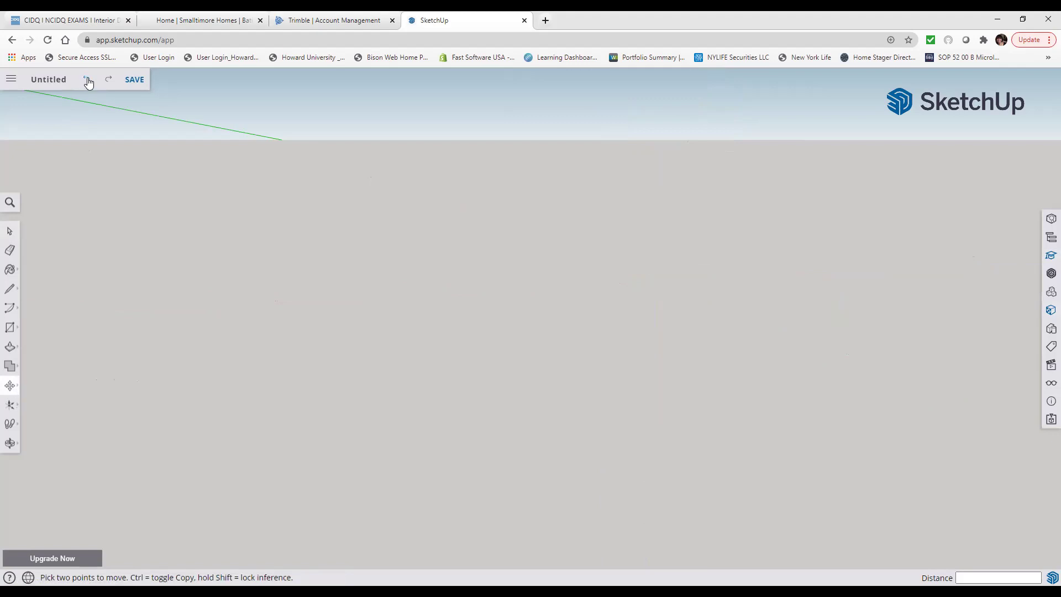
scroll(280, 242, up, 2)
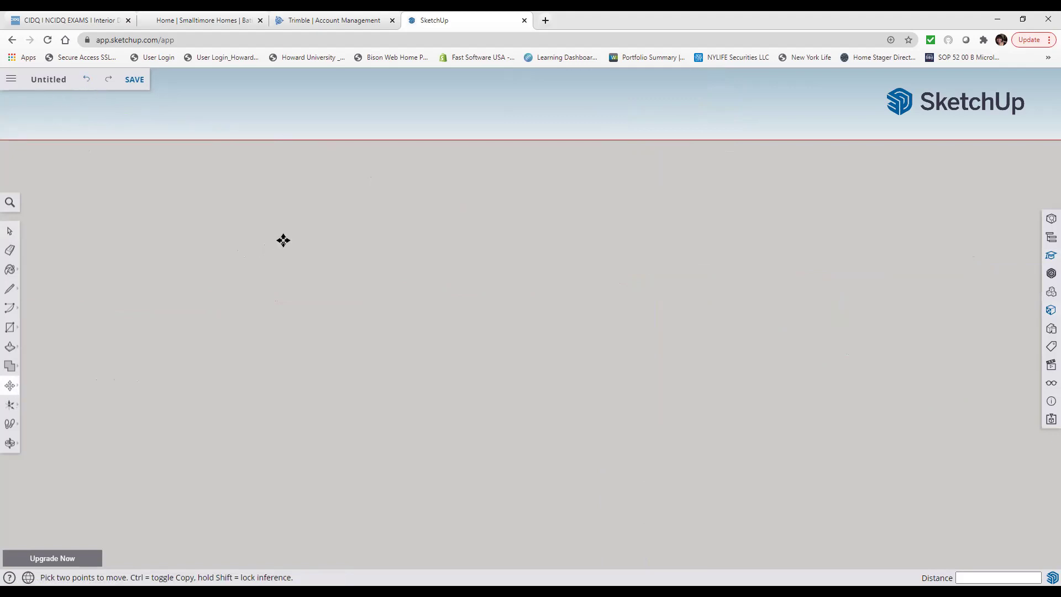
scroll(291, 226, down, 2)
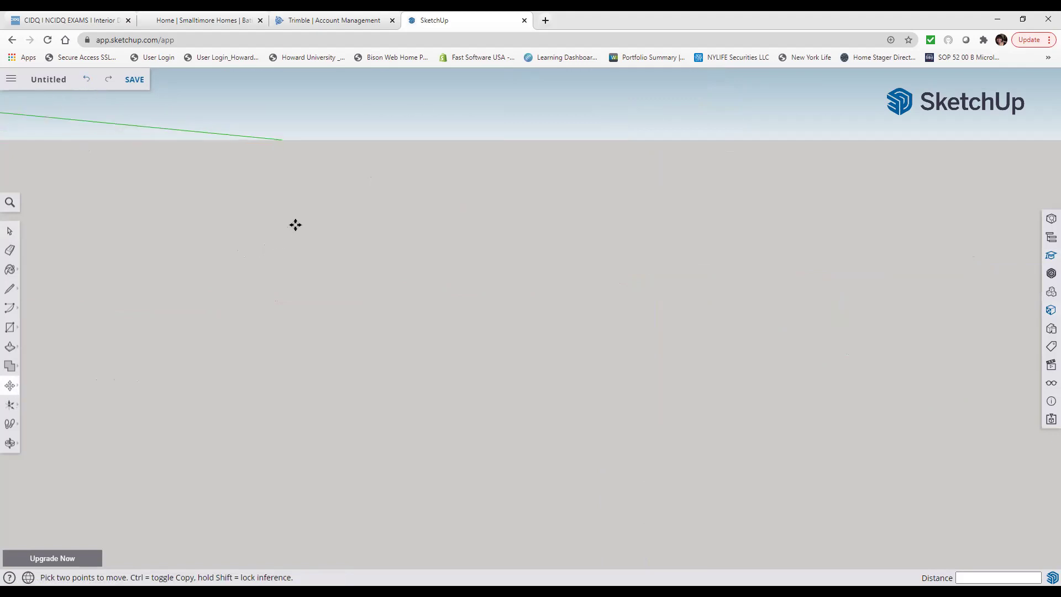
click(9, 231)
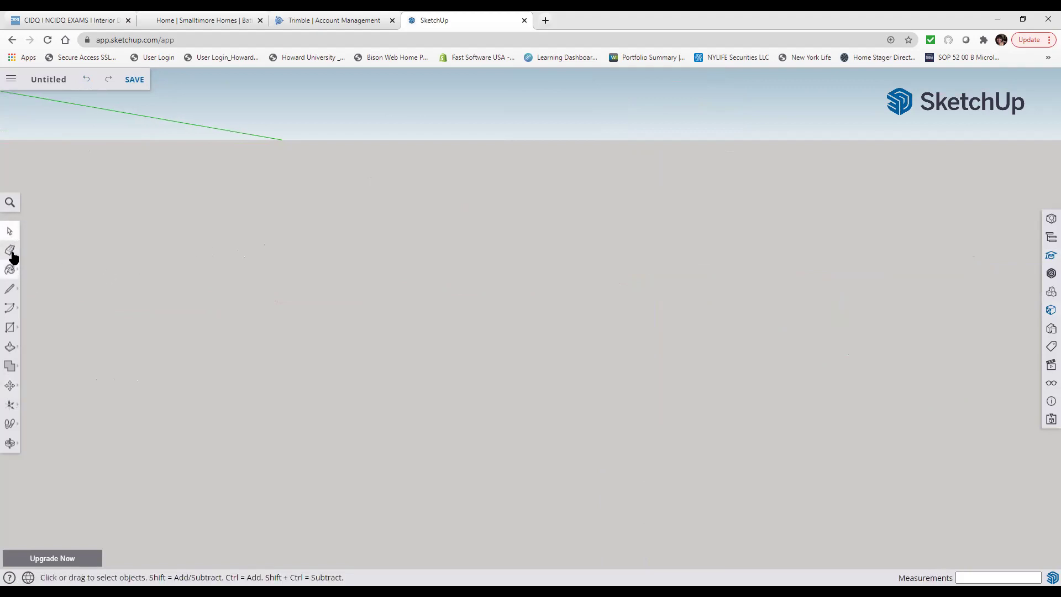
scroll(88, 269, up, 1)
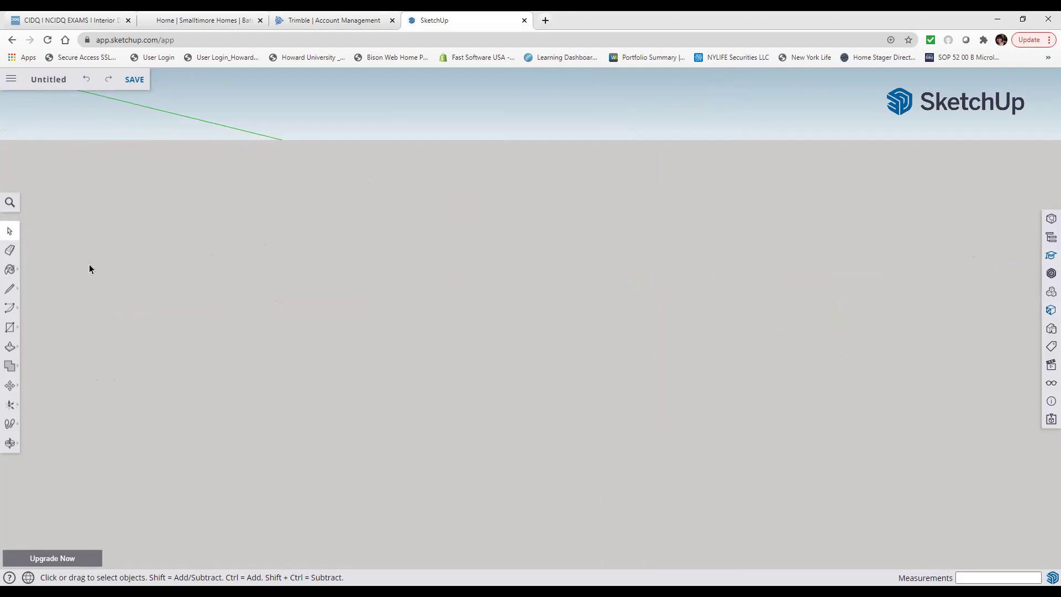
scroll(94, 270, down, 1)
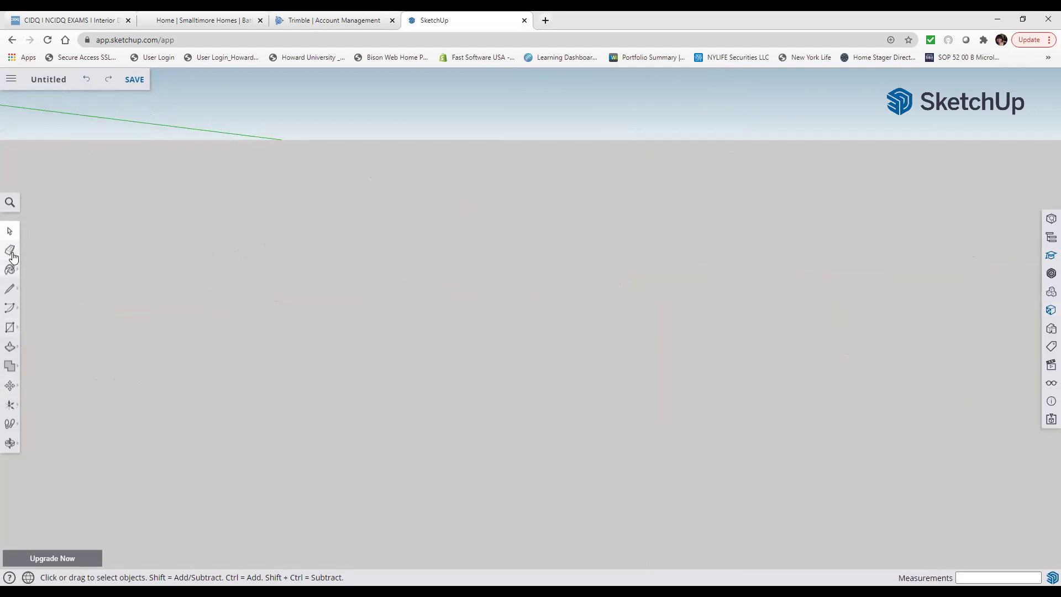
scroll(436, 259, down, 1)
scroll(442, 263, down, 3)
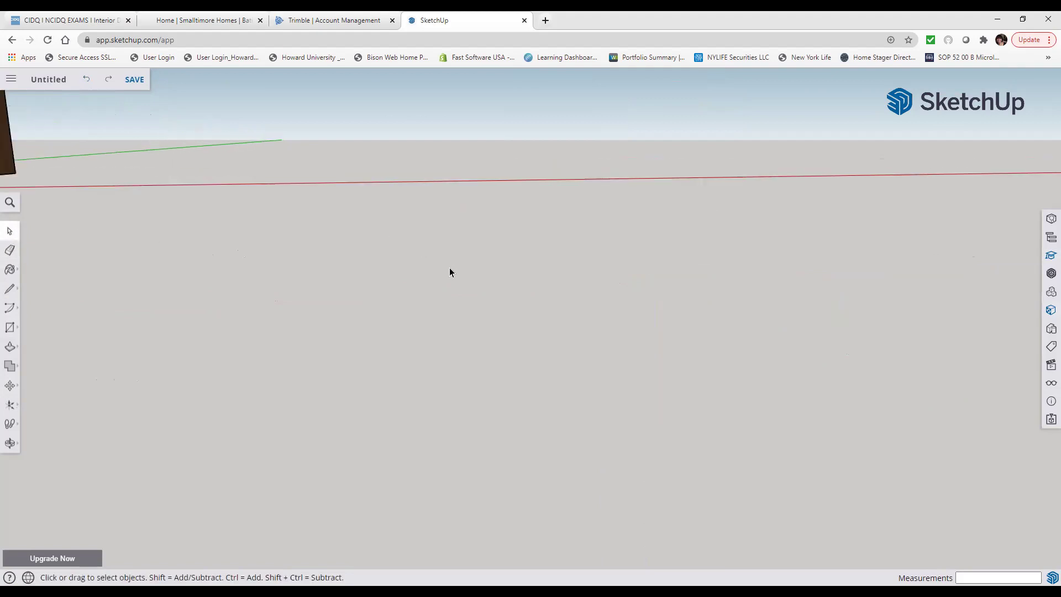
scroll(474, 283, up, 1)
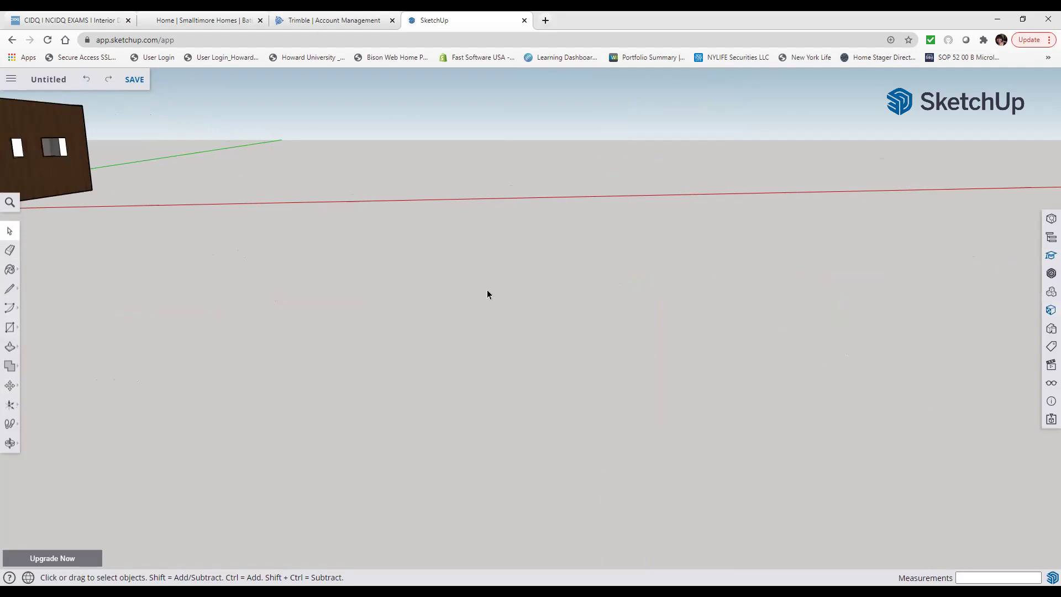
scroll(240, 225, up, 1)
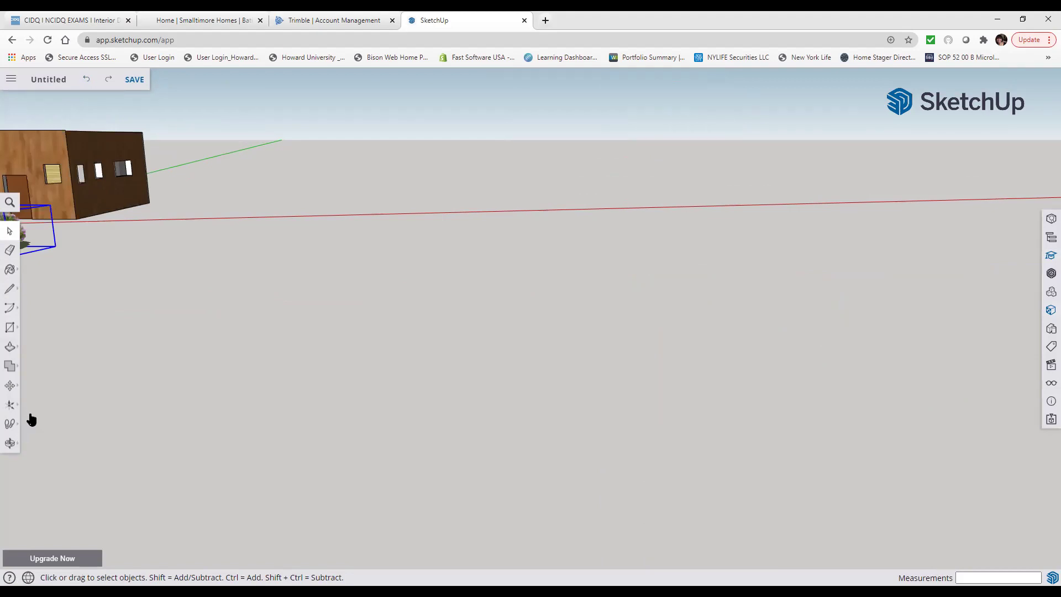
click(13, 446)
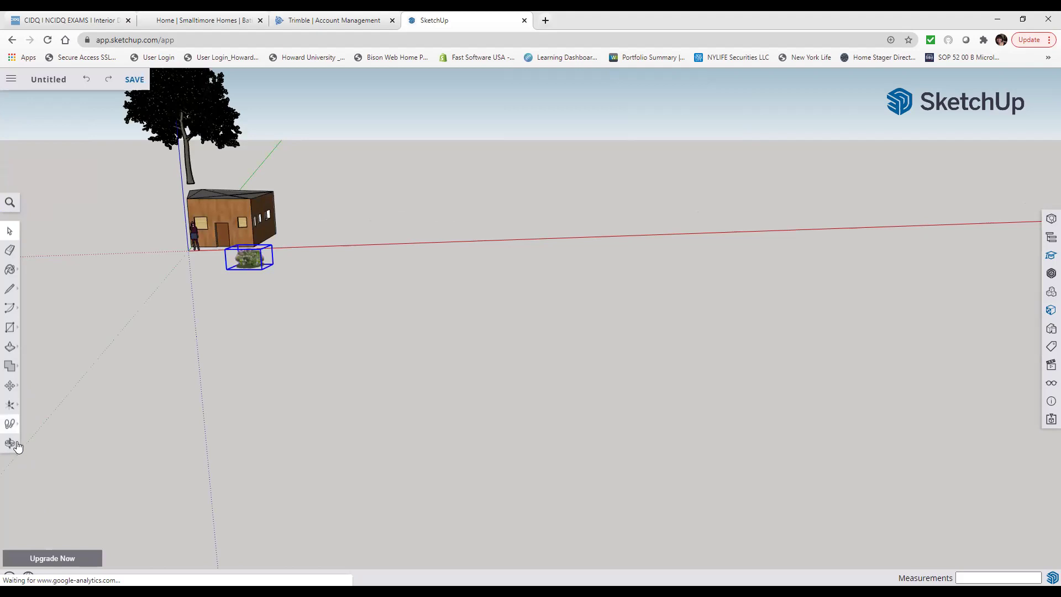
- Pan the view across the scene to center on the house and shrub
click(12, 443)
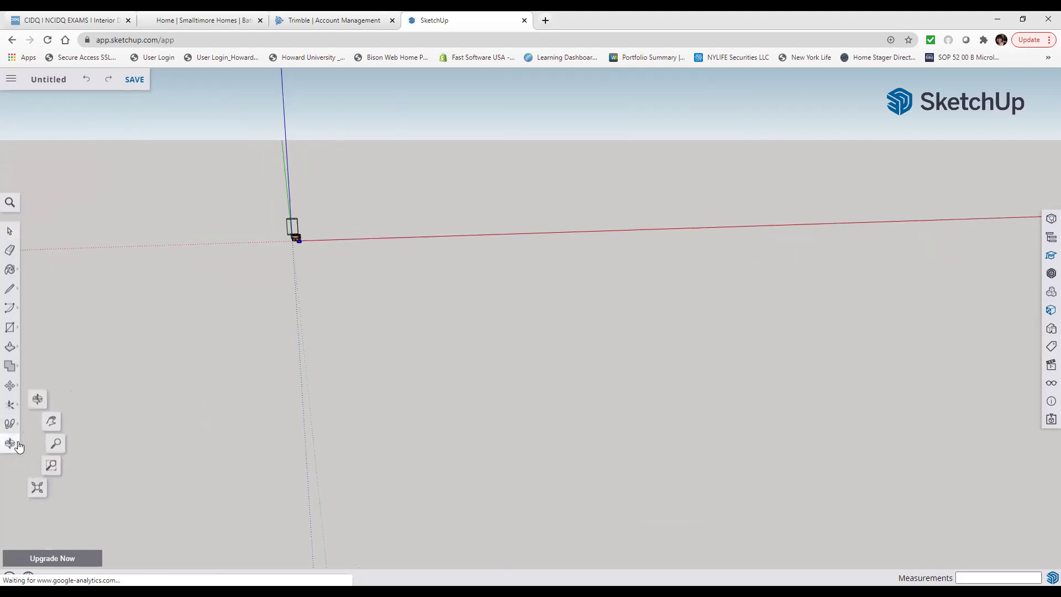
click(52, 424)
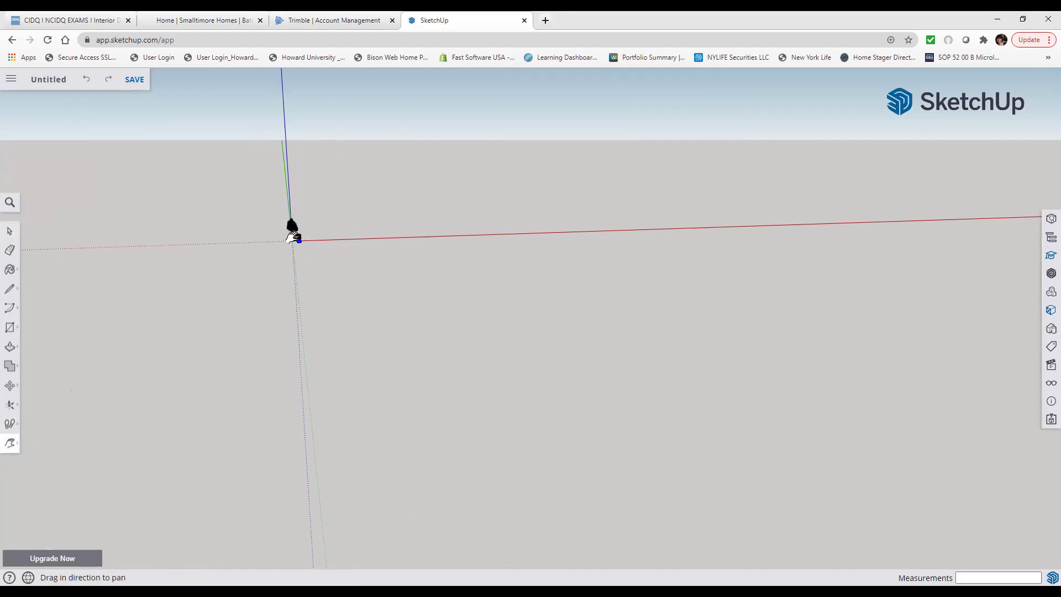
drag(293, 232, 293, 236)
drag(310, 274, 665, 316)
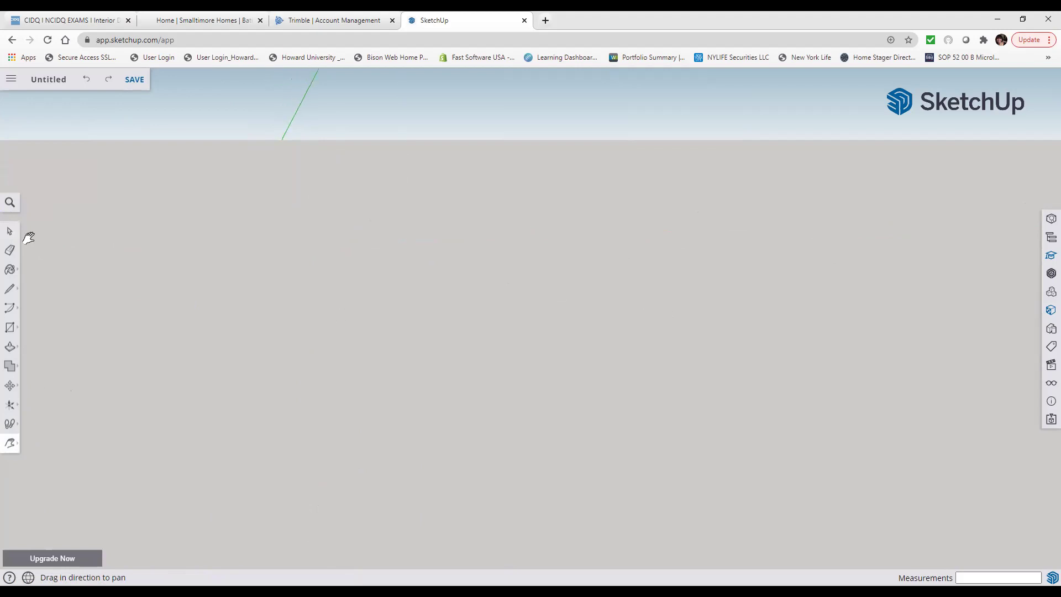
drag(71, 249, 293, 267)
click(11, 448)
drag(116, 372, 154, 367)
- Zoom in close on the house front and shrub, then return to Select
scroll(89, 436, up, 3)
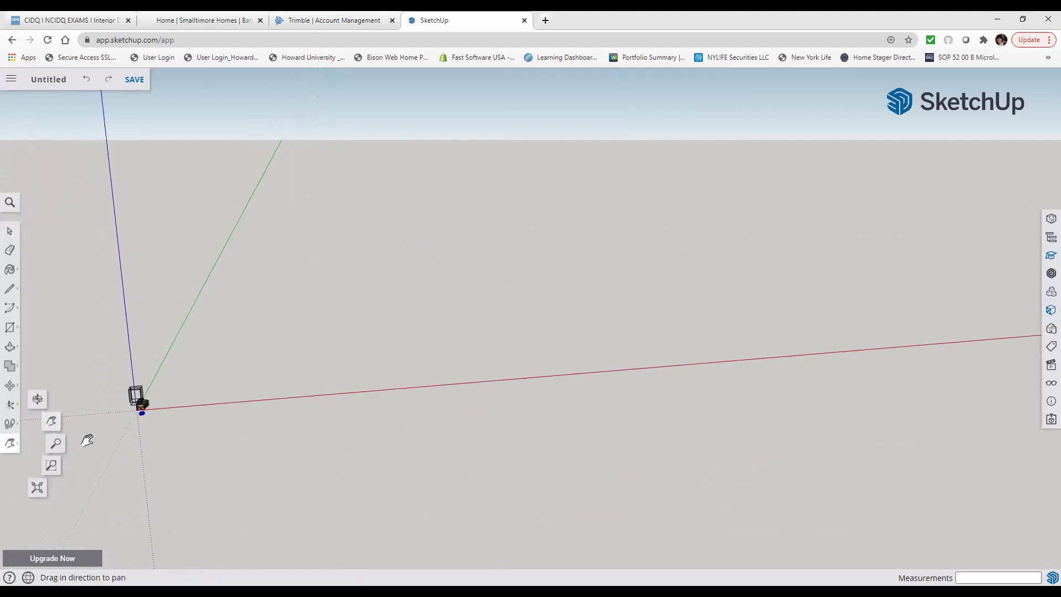
scroll(122, 414, up, 2)
scroll(123, 414, up, 5)
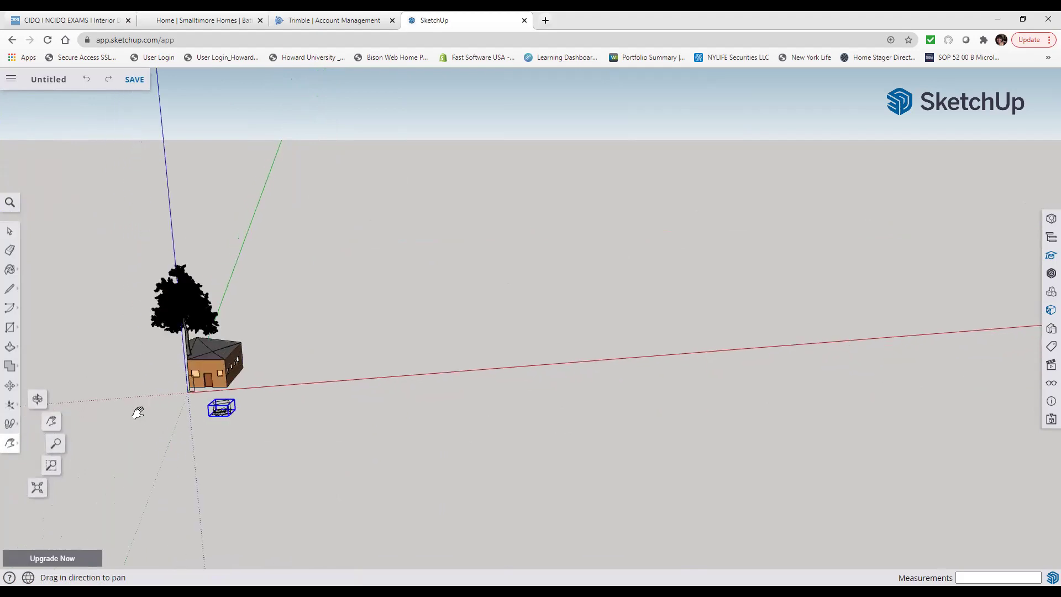
scroll(175, 419, up, 2)
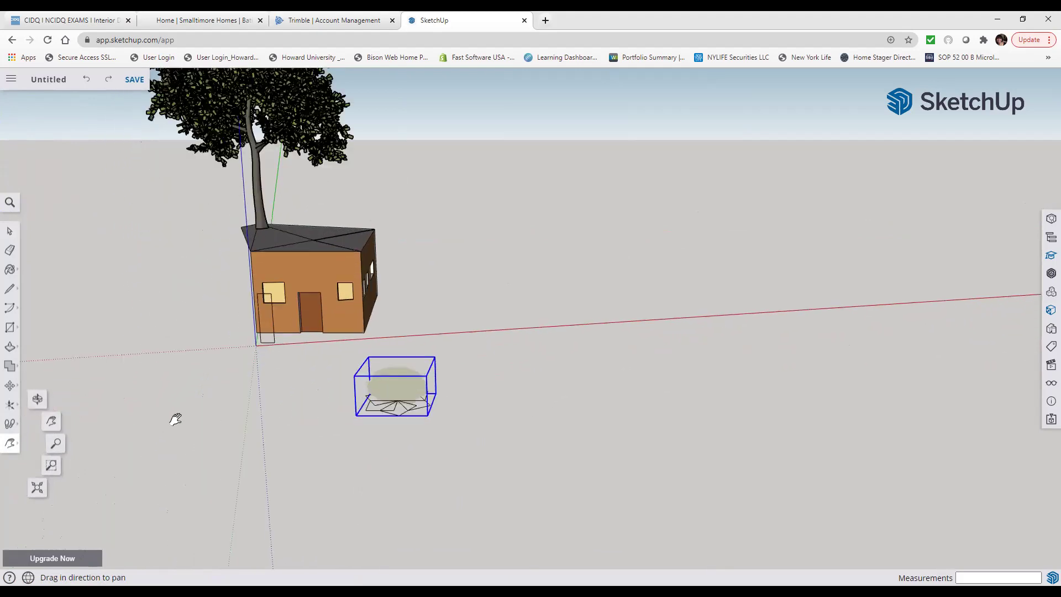
scroll(177, 419, up, 4)
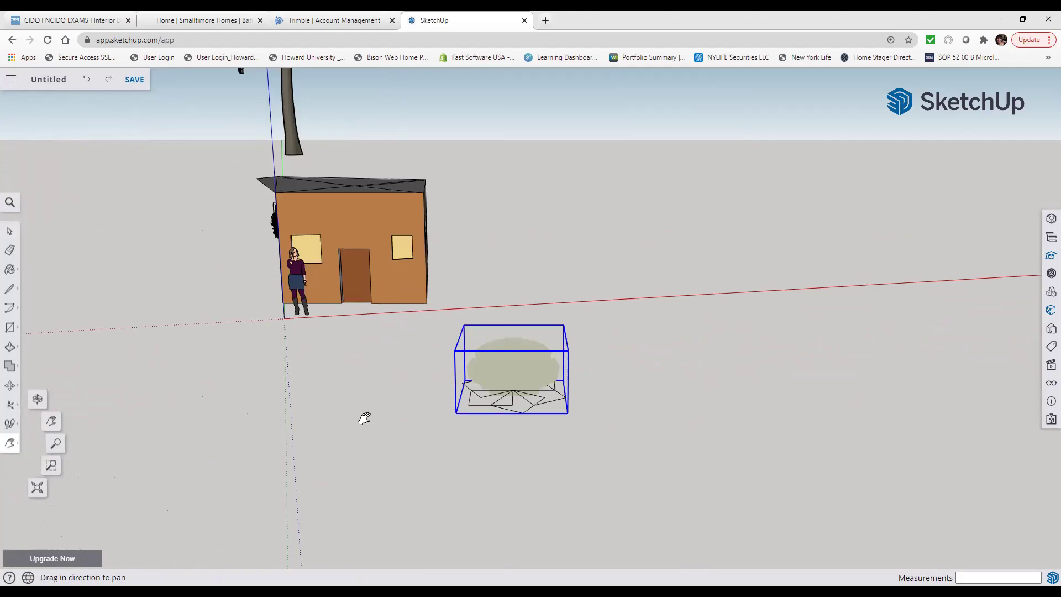
click(10, 232)
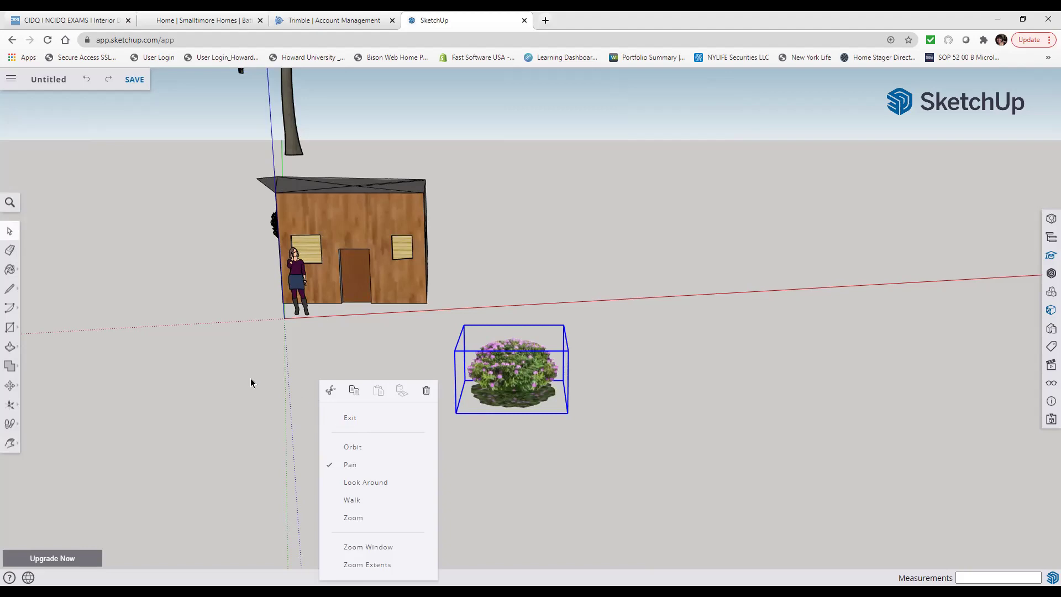
click(86, 310)
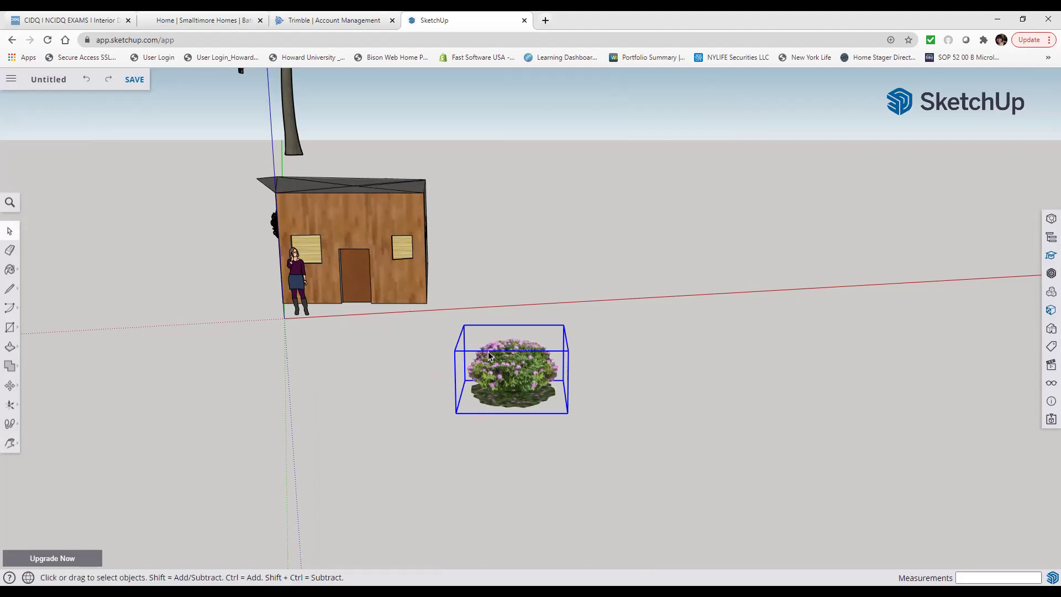
- Move the flowering shrub up against the house front, just beside its right corner
click(11, 389)
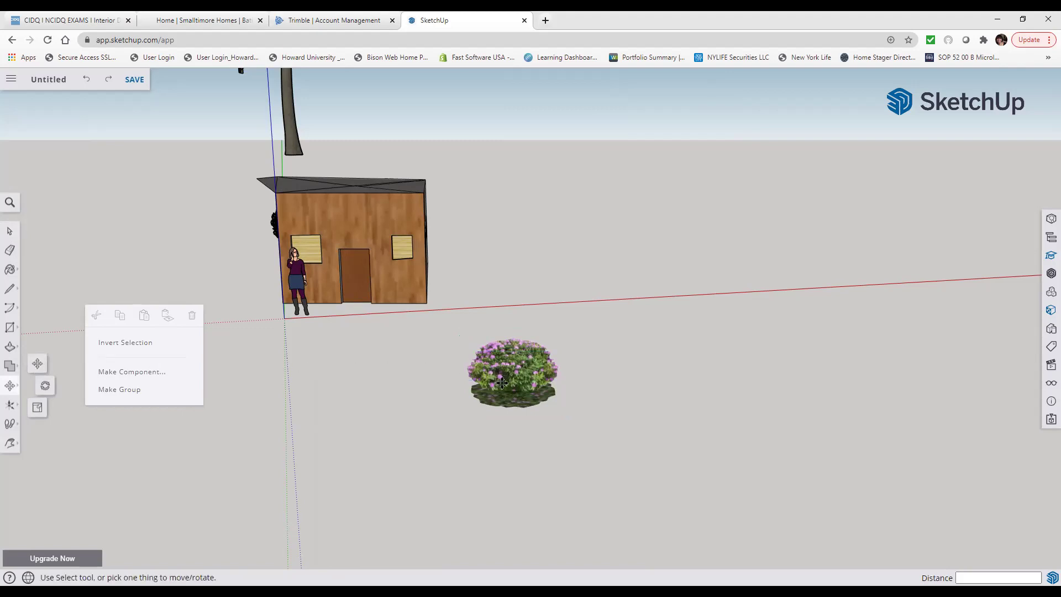
click(22, 255)
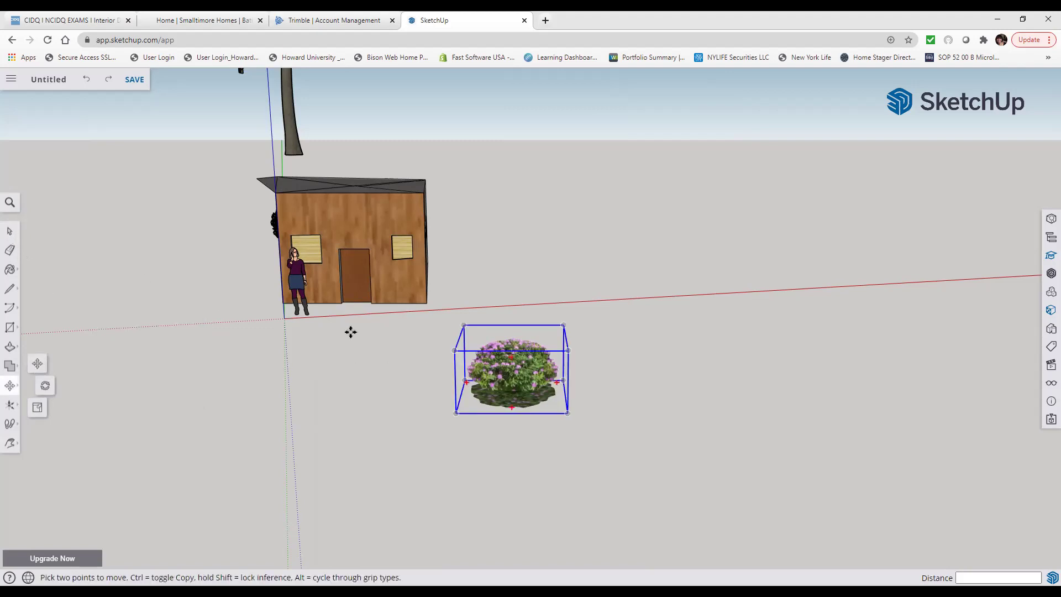
click(450, 368)
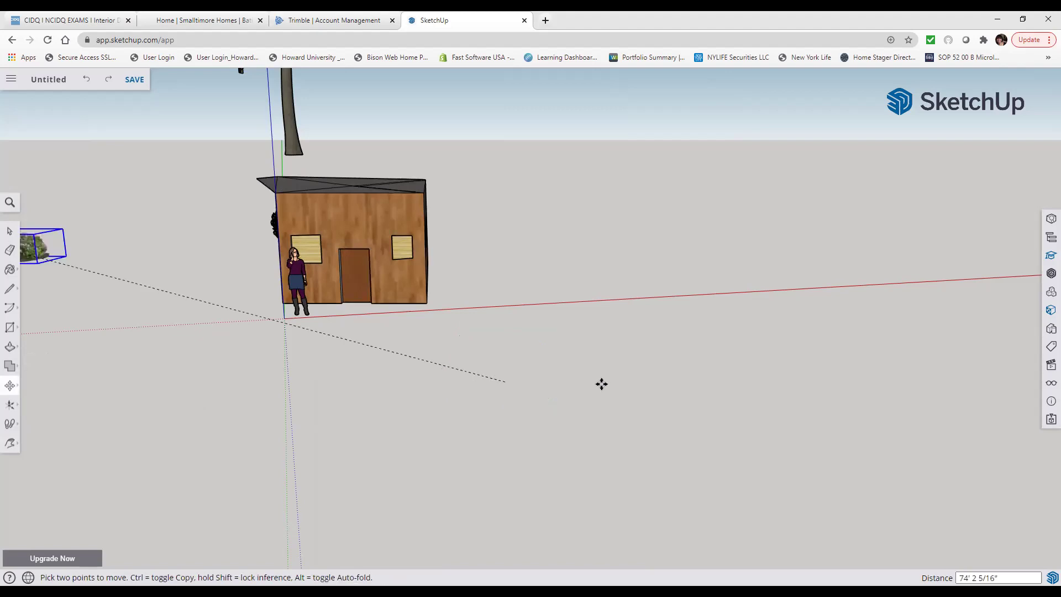
click(83, 262)
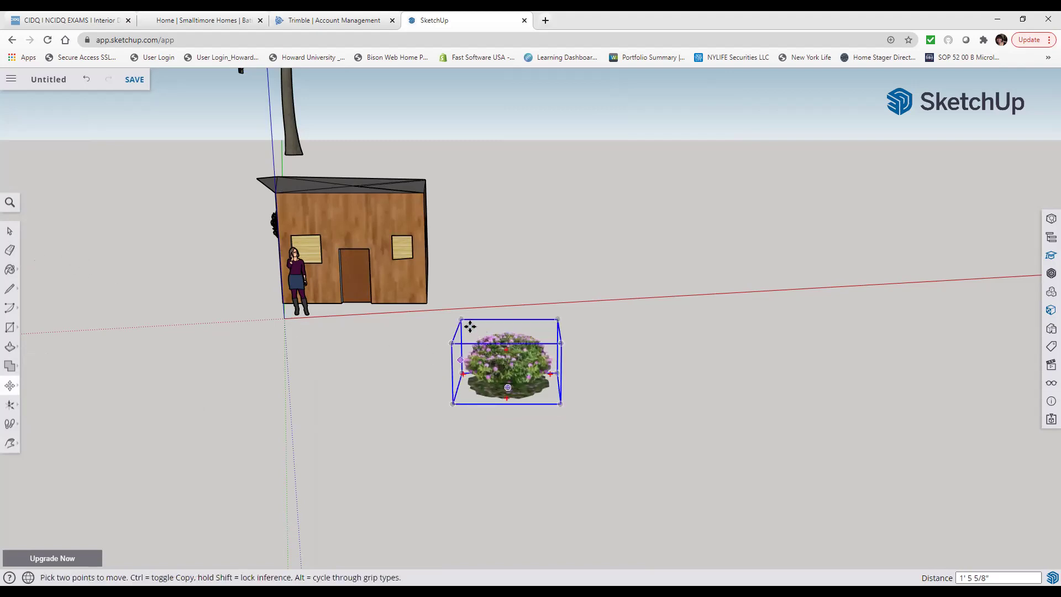
click(460, 372)
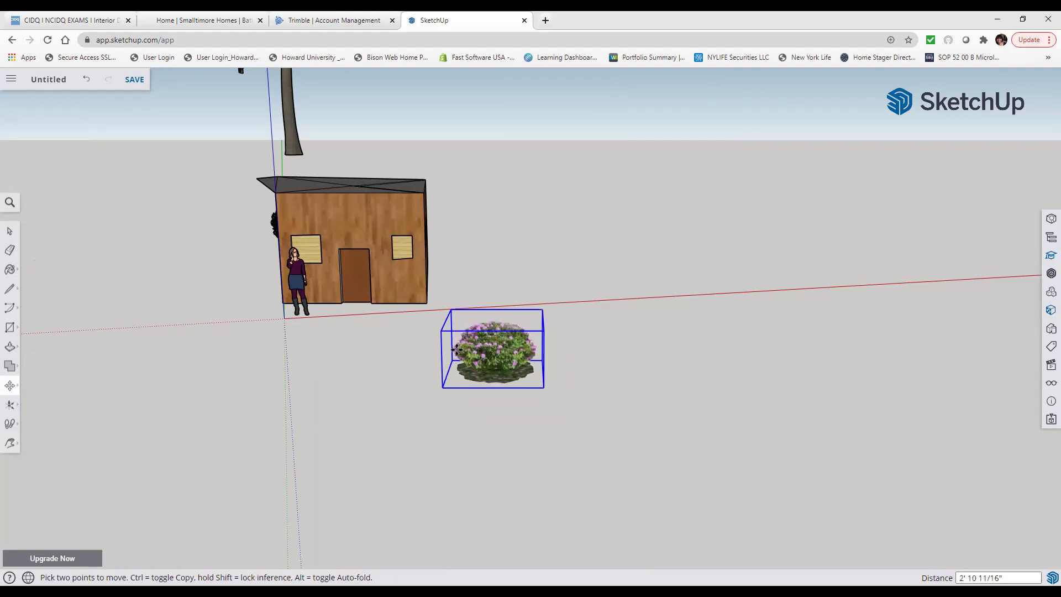
click(444, 318)
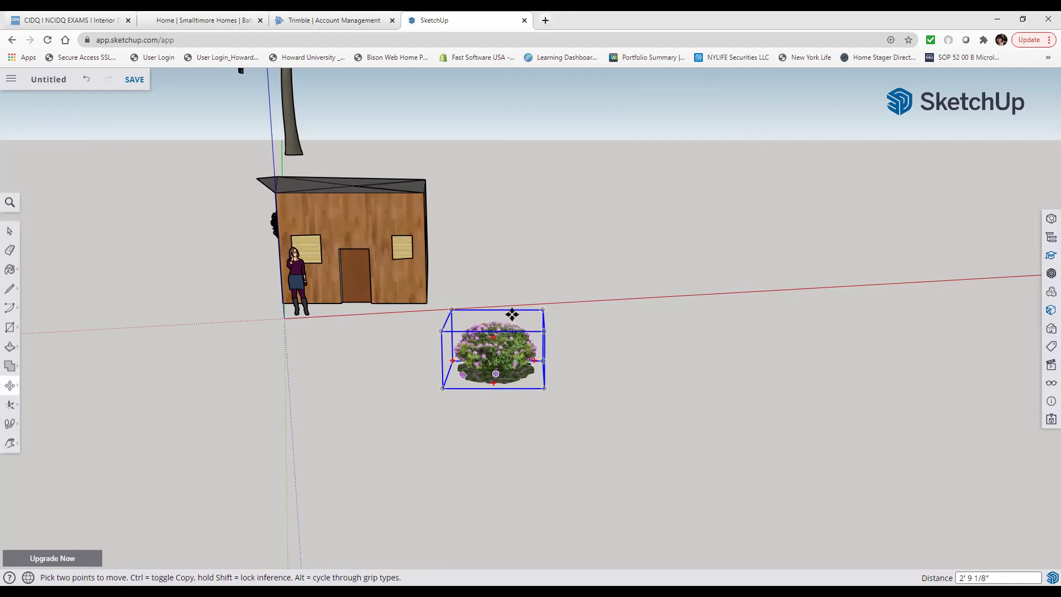
drag(513, 314, 420, 316)
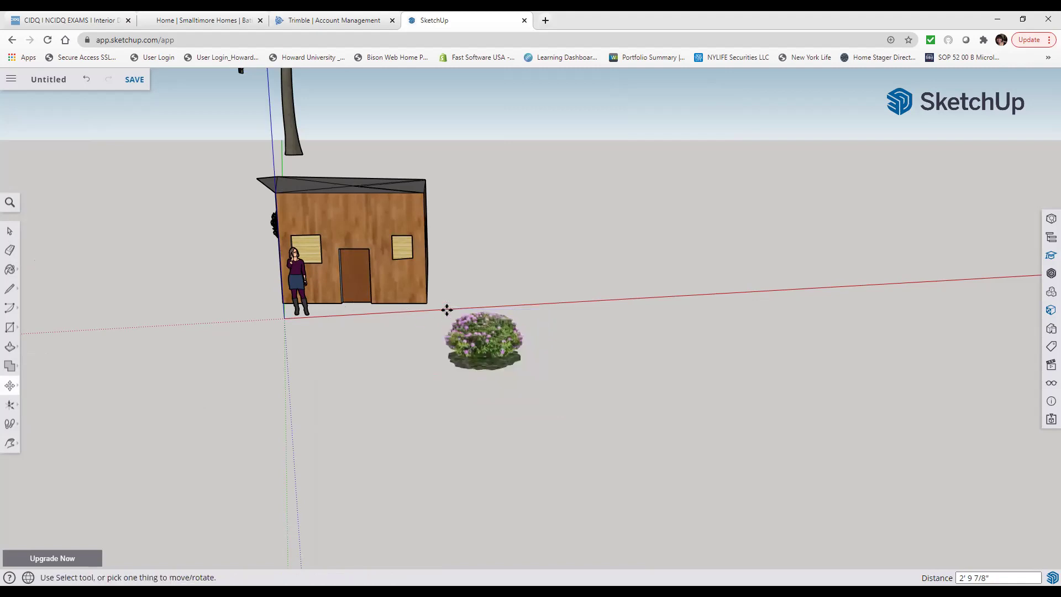
click(474, 324)
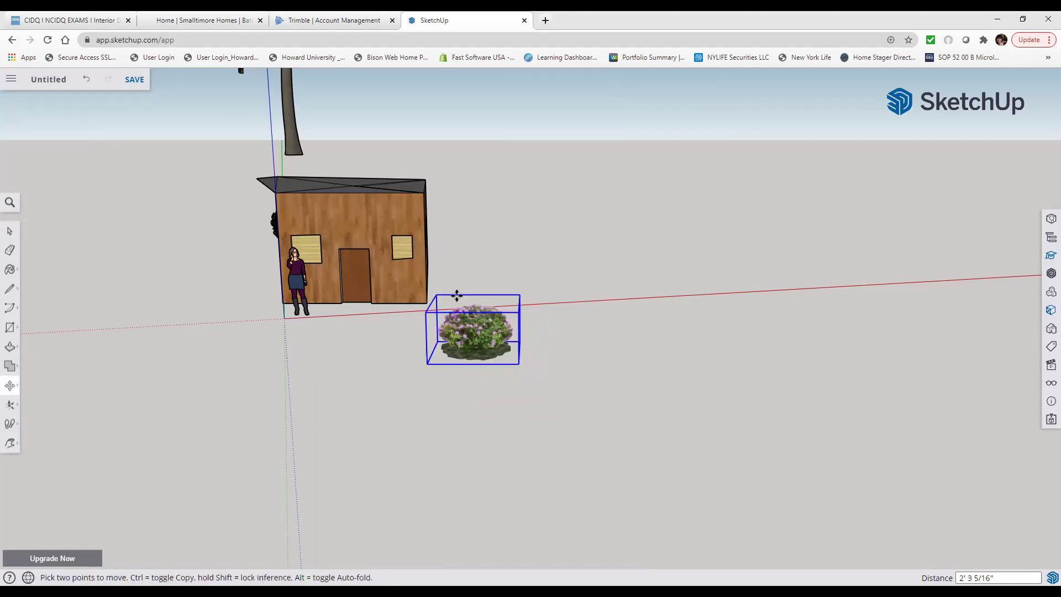
click(454, 302)
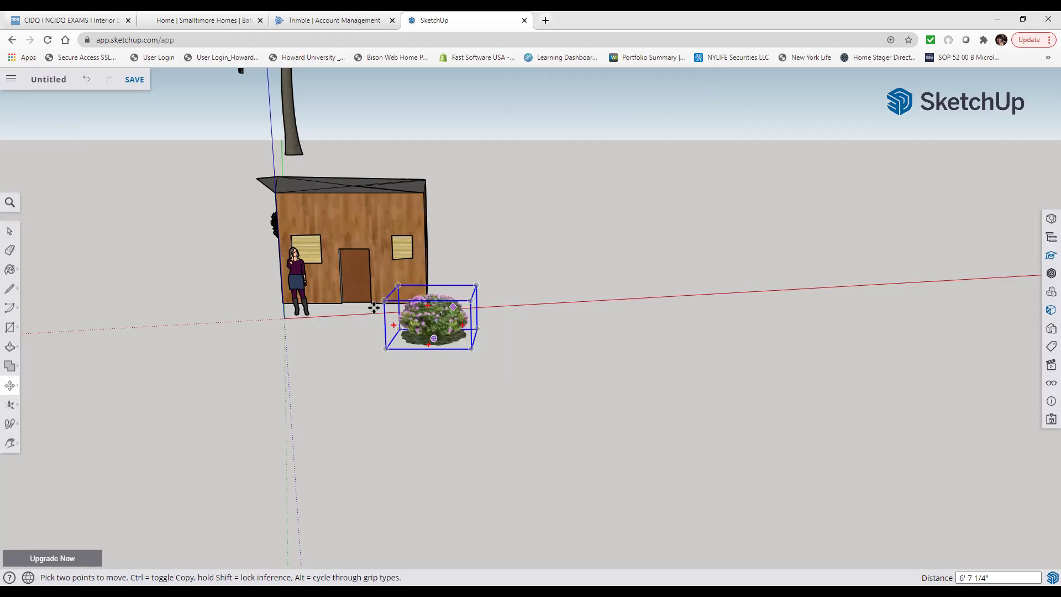
click(428, 271)
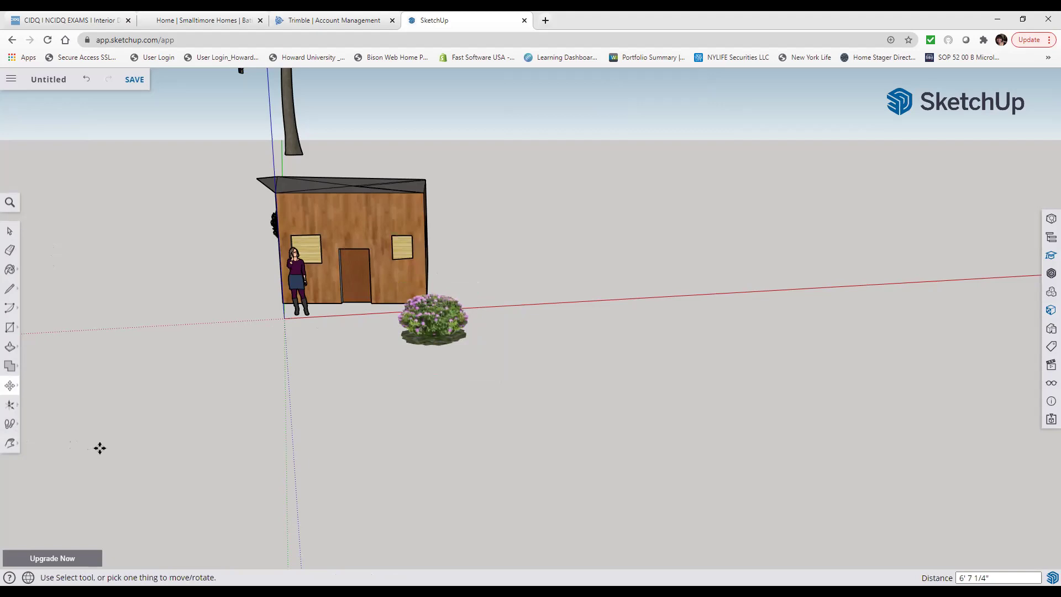
click(17, 445)
- Pan toward the house and zoom on the wood-clad front wall with its windows
drag(142, 319, 348, 348)
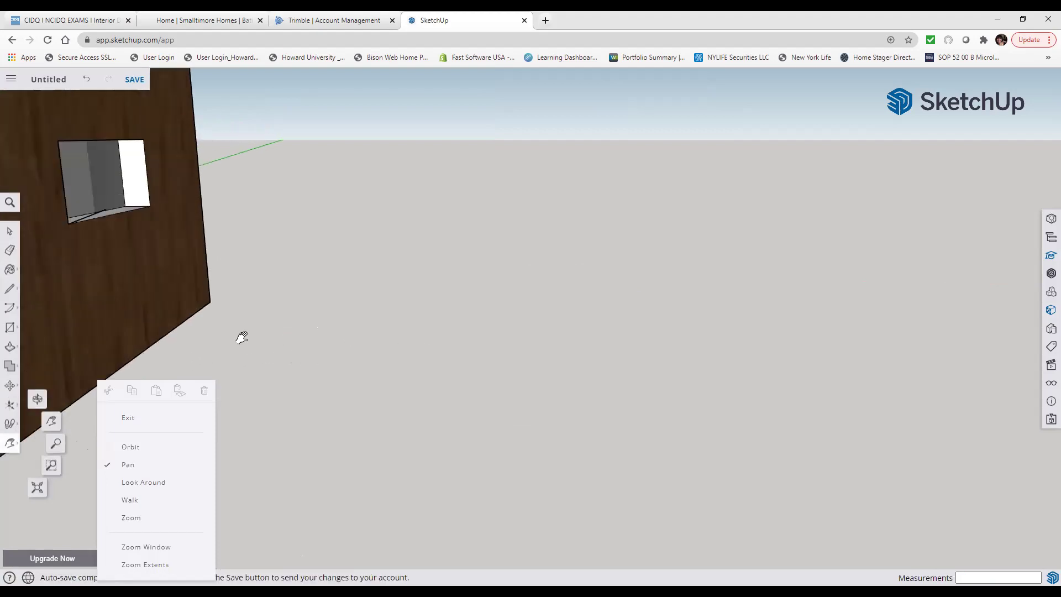
scroll(395, 303, down, 2)
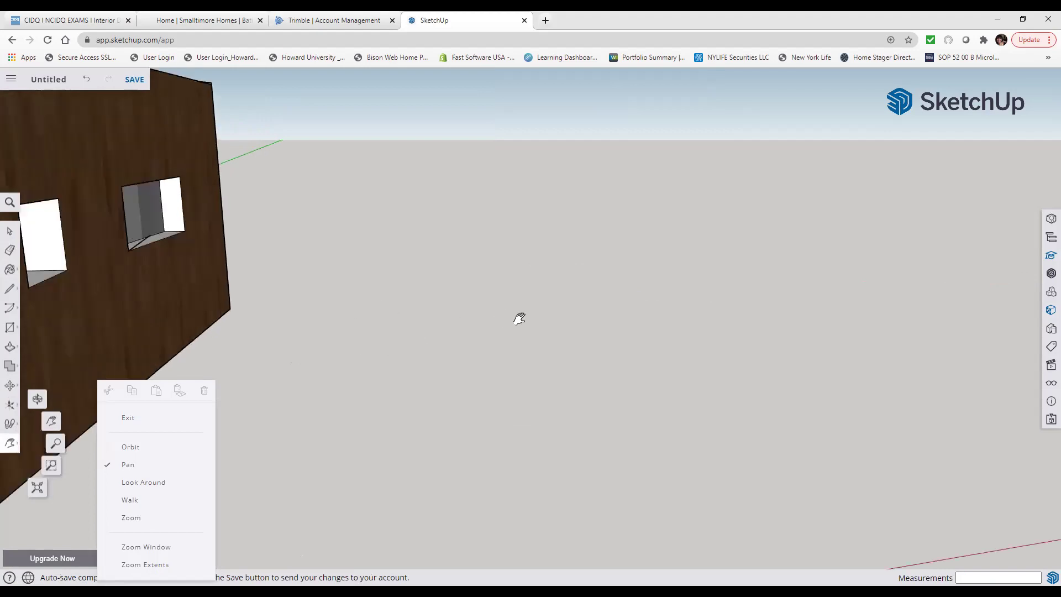
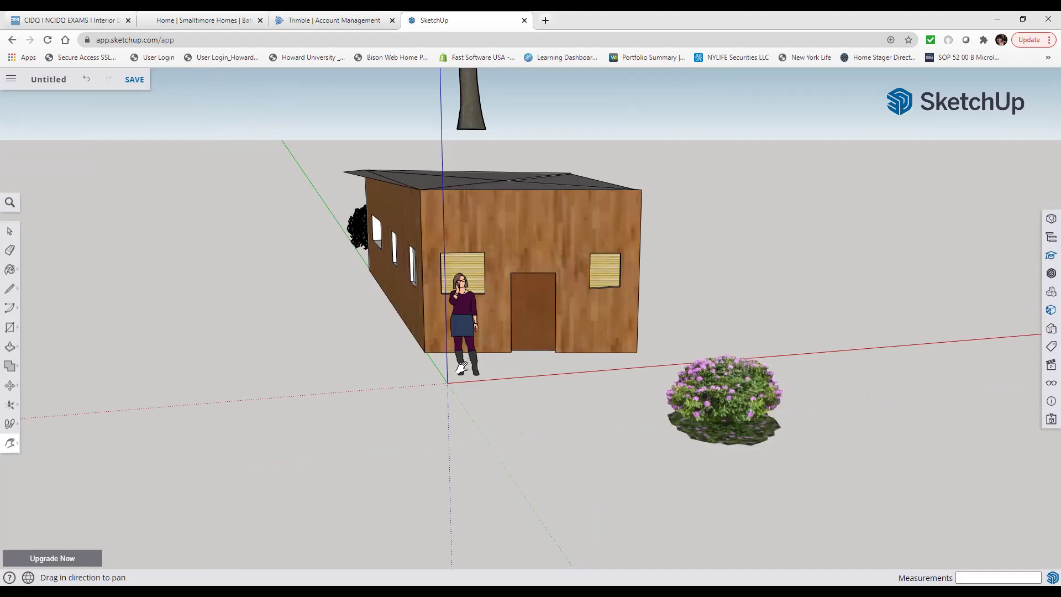
- Search the 3D Warehouse model library for 'shrubs'
click(10, 231)
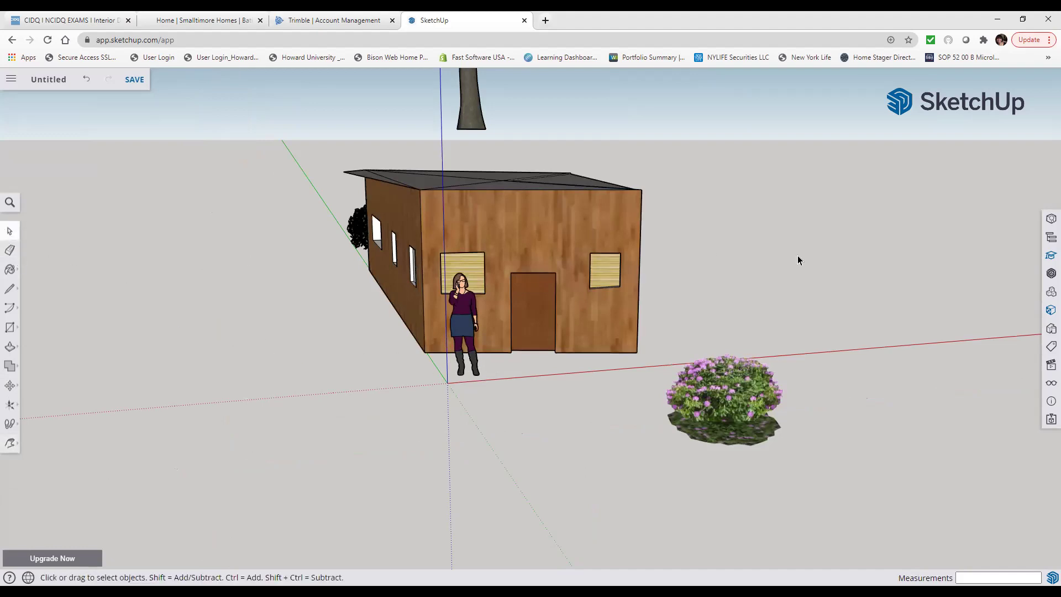
click(1050, 274)
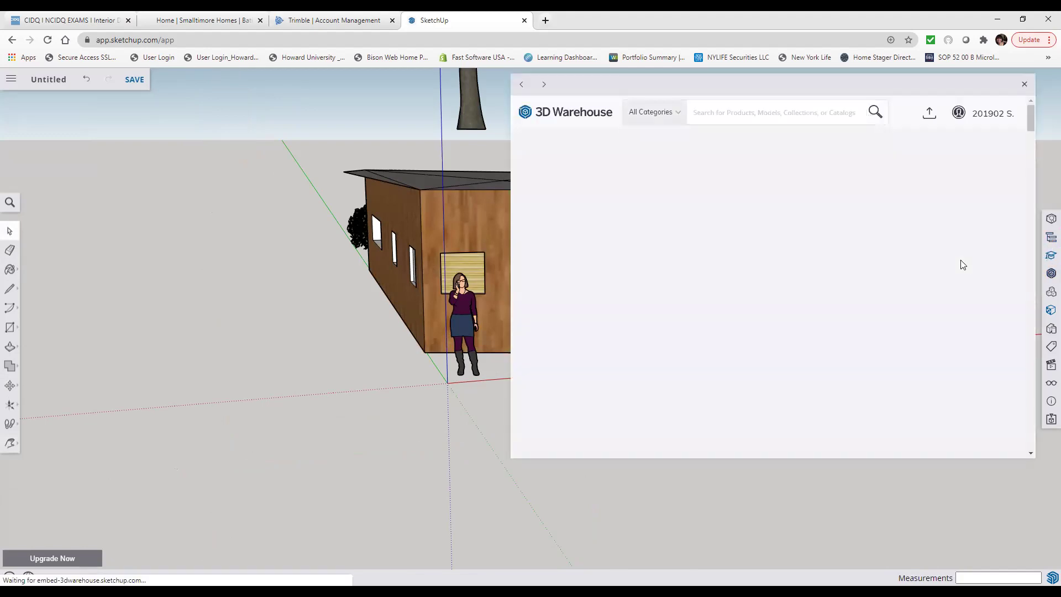
click(735, 115)
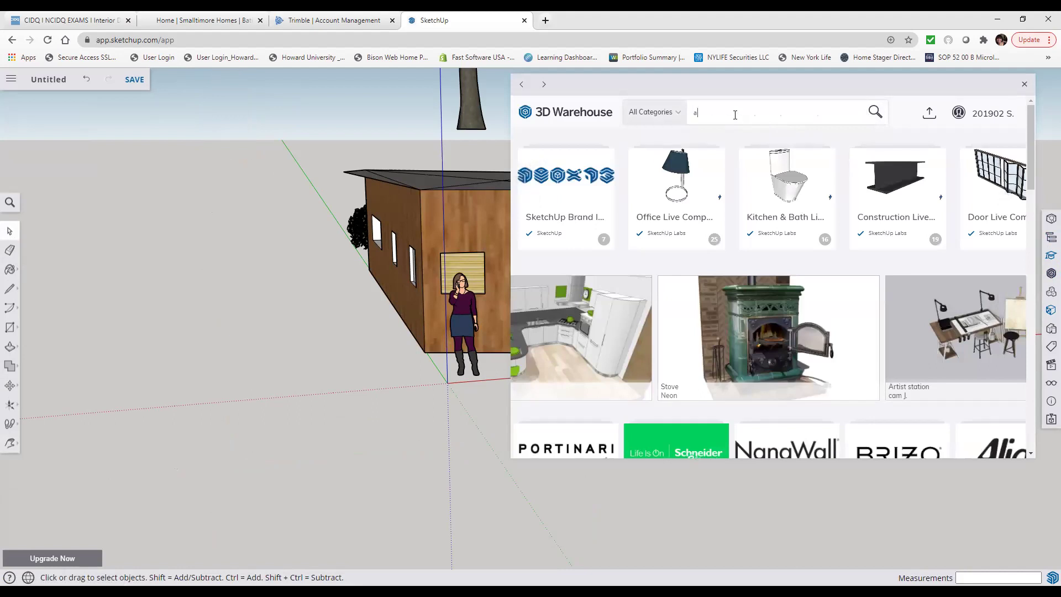
text(sh)
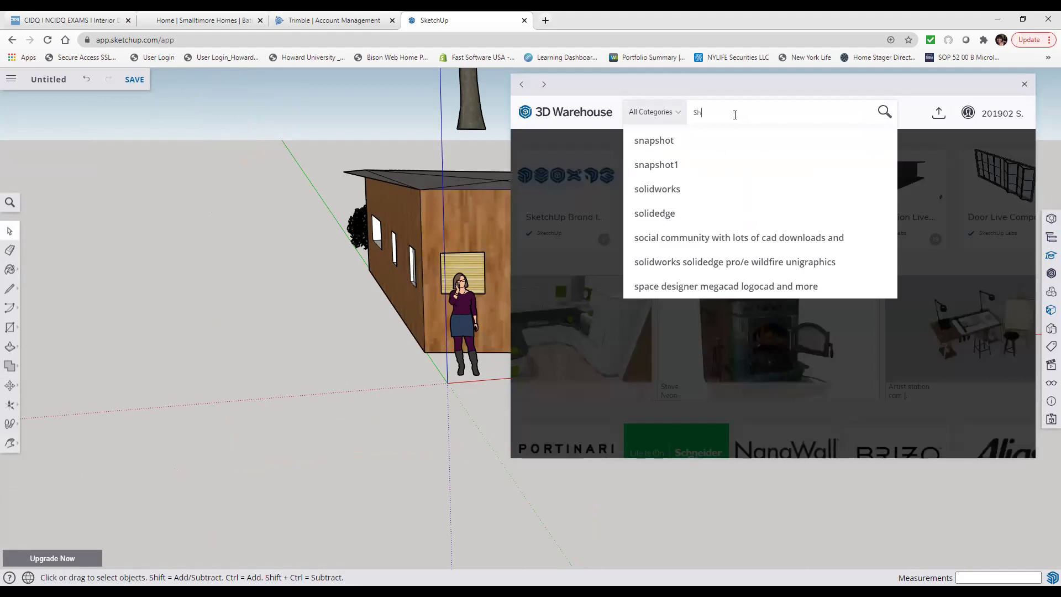
text(rubs)
key(Return)
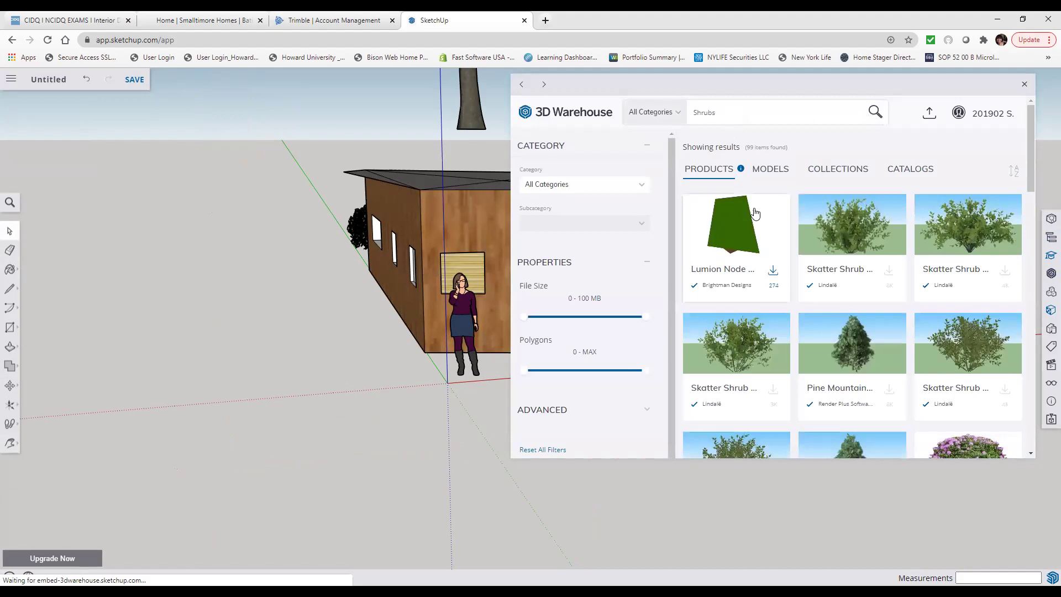
- Dismiss the cookie notice and place the Land F/X flowering shrub beside the house
scroll(891, 367, down, 9)
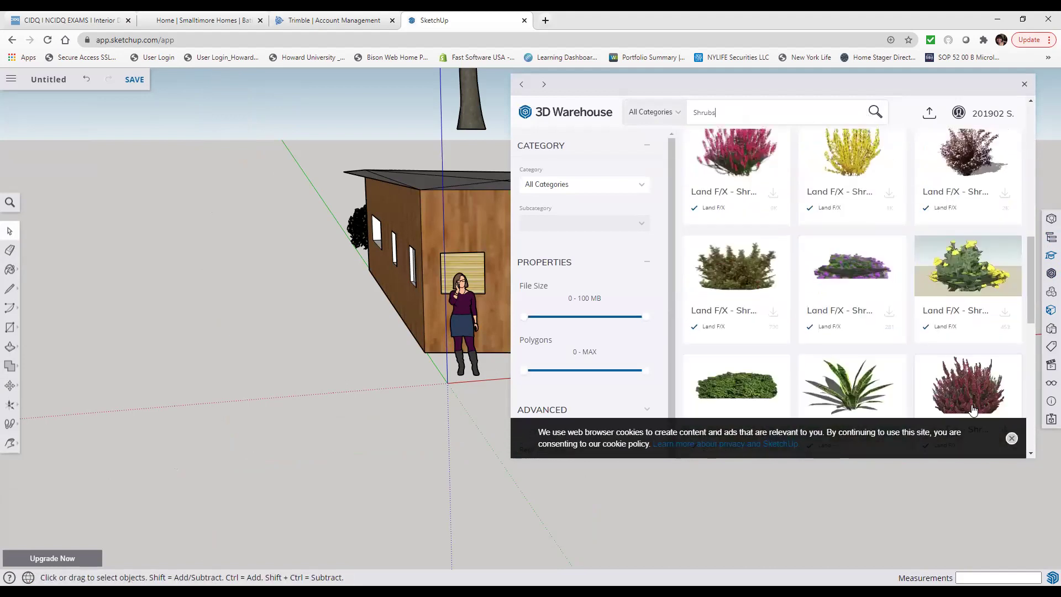
click(1011, 438)
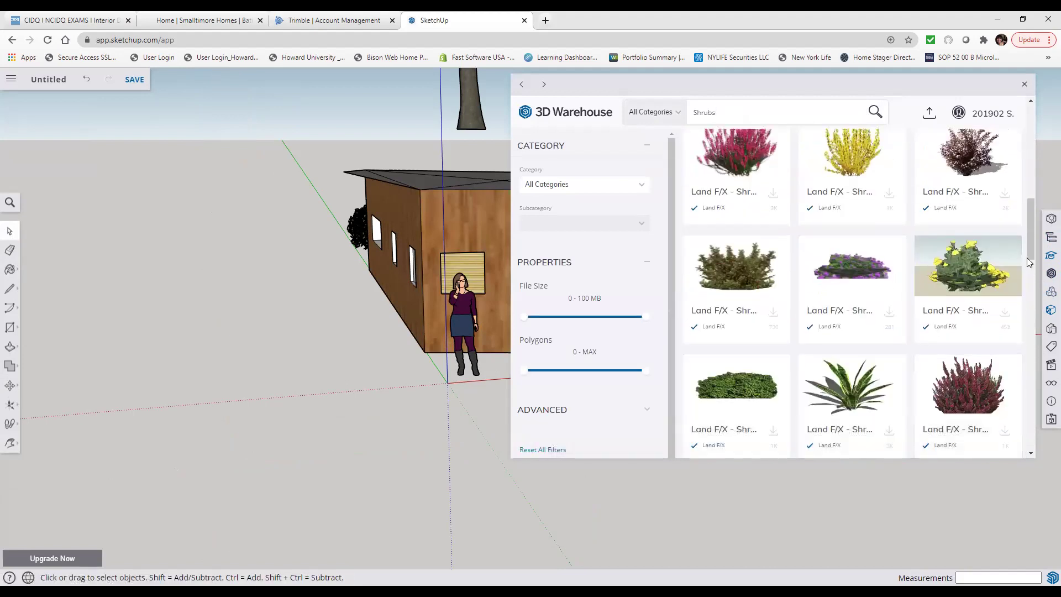
drag(1032, 245, 1035, 215)
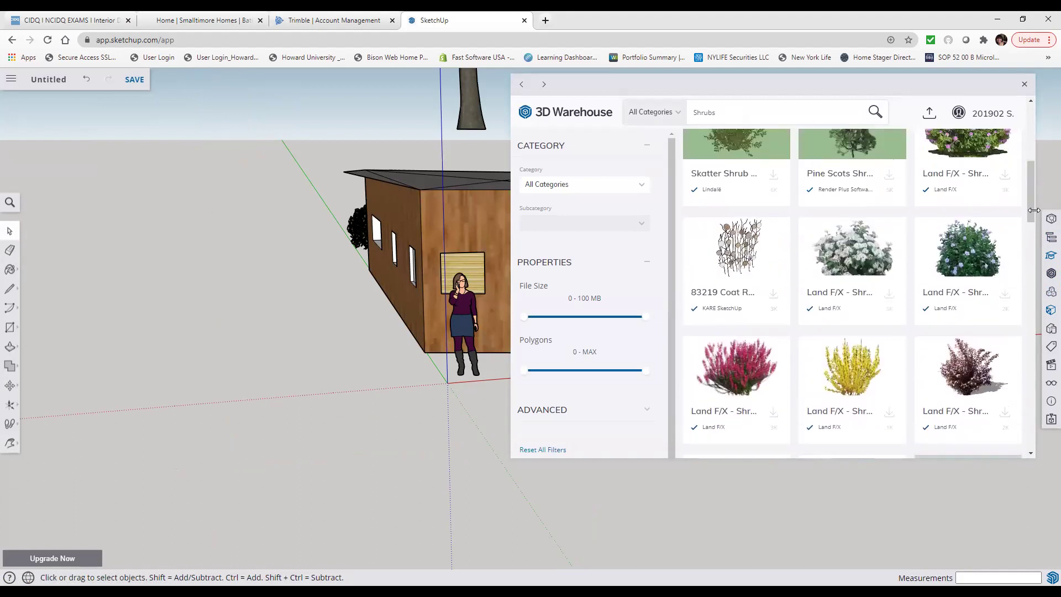
click(1003, 178)
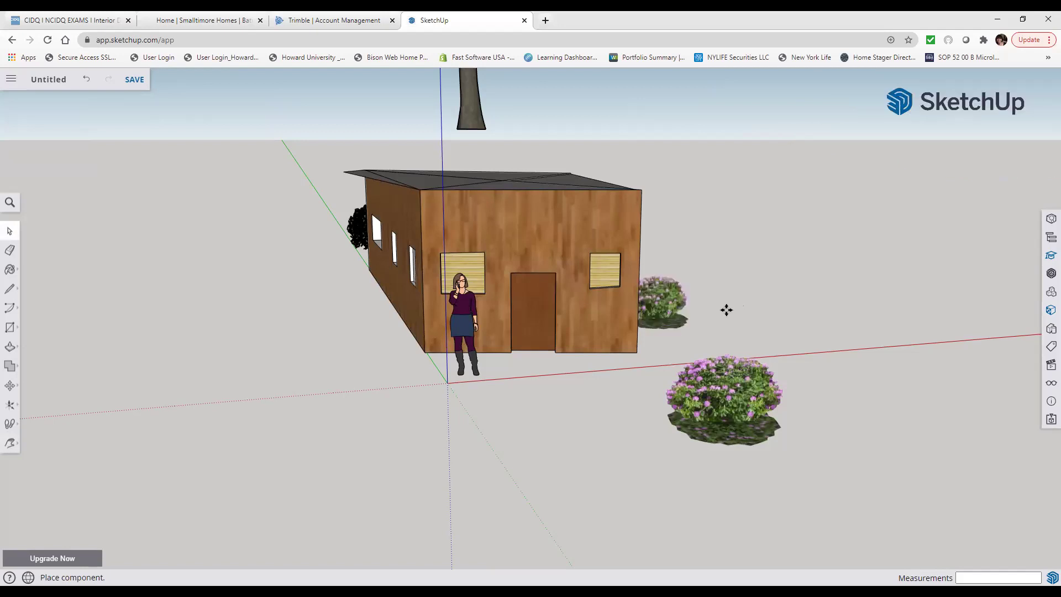
scroll(726, 310, down, 2)
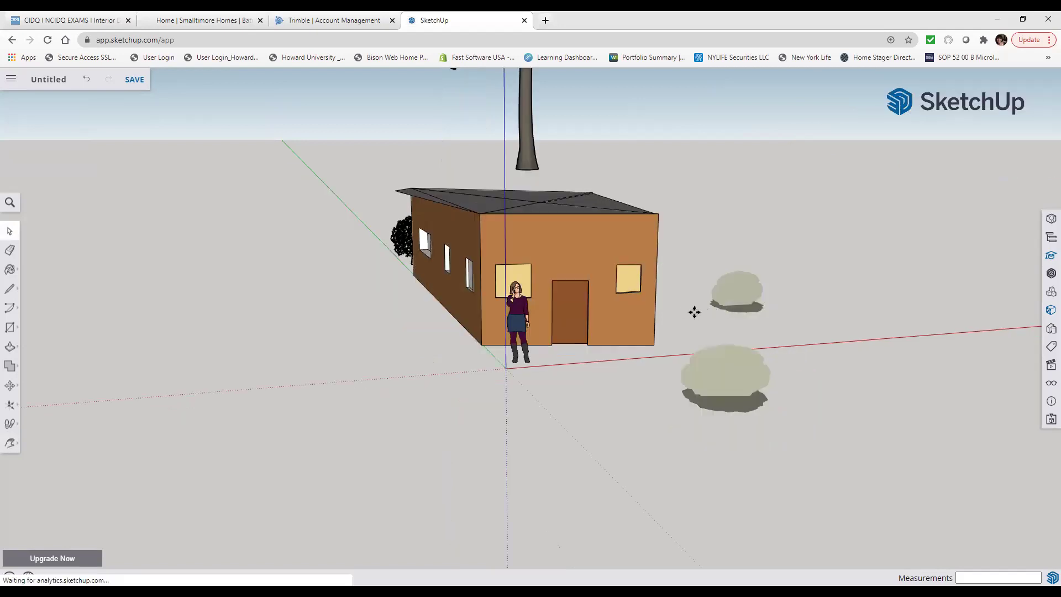
scroll(684, 301, down, 2)
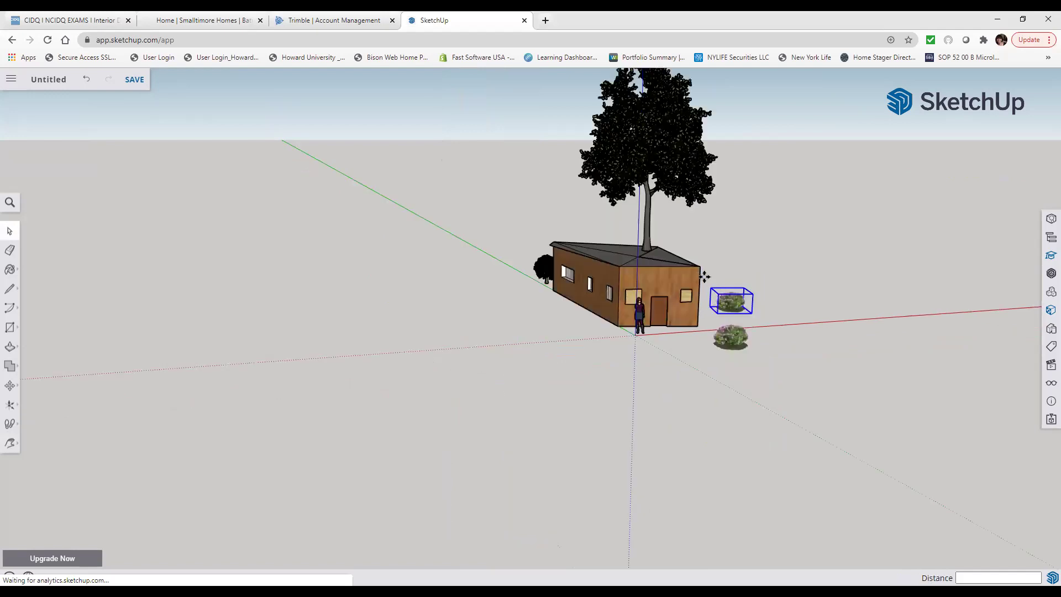
scroll(645, 307, up, 1)
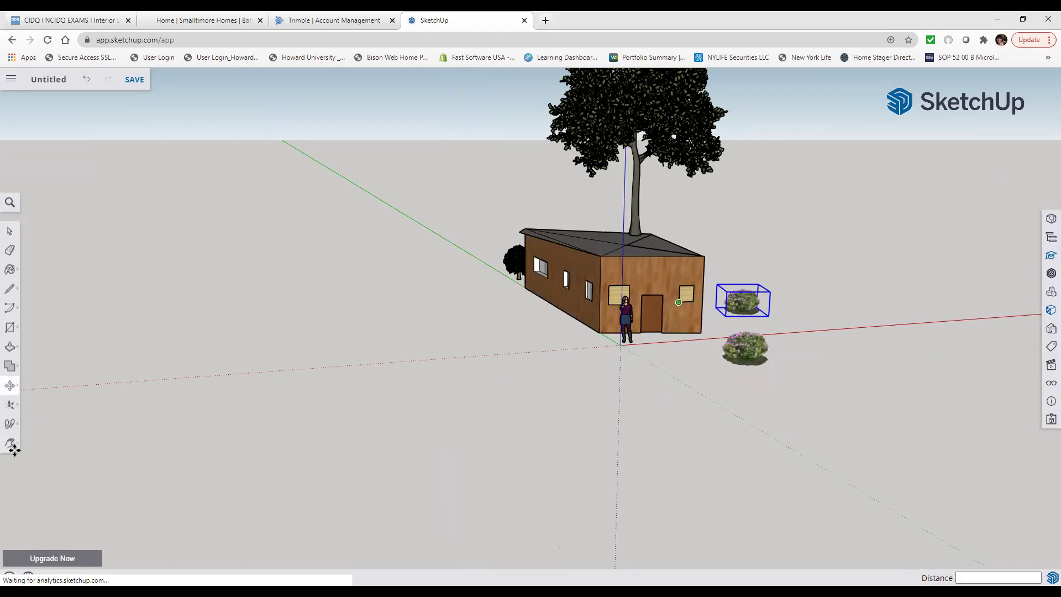
scroll(525, 345, up, 1)
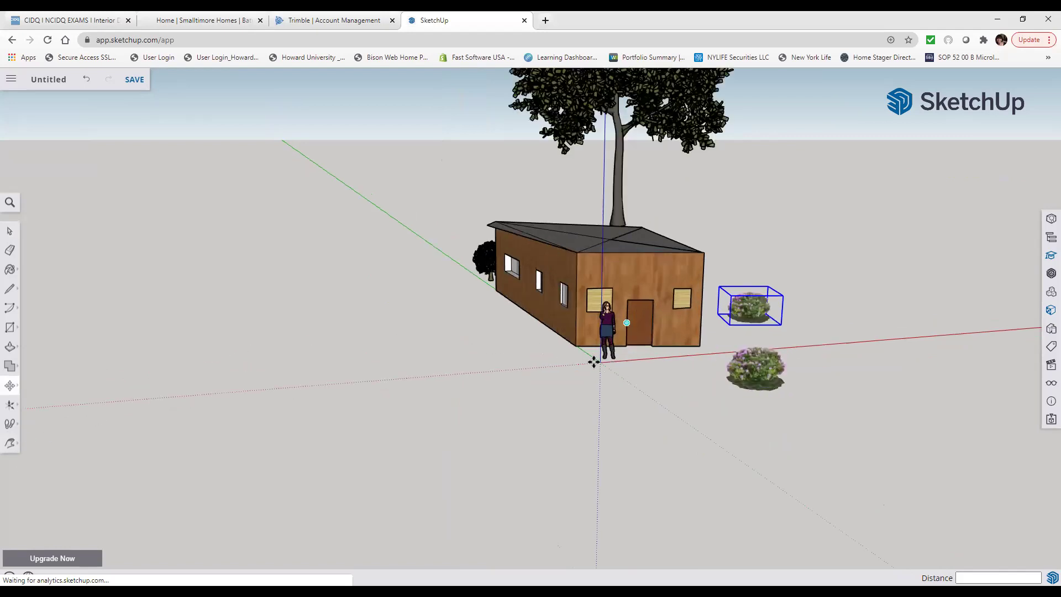
scroll(549, 345, up, 1)
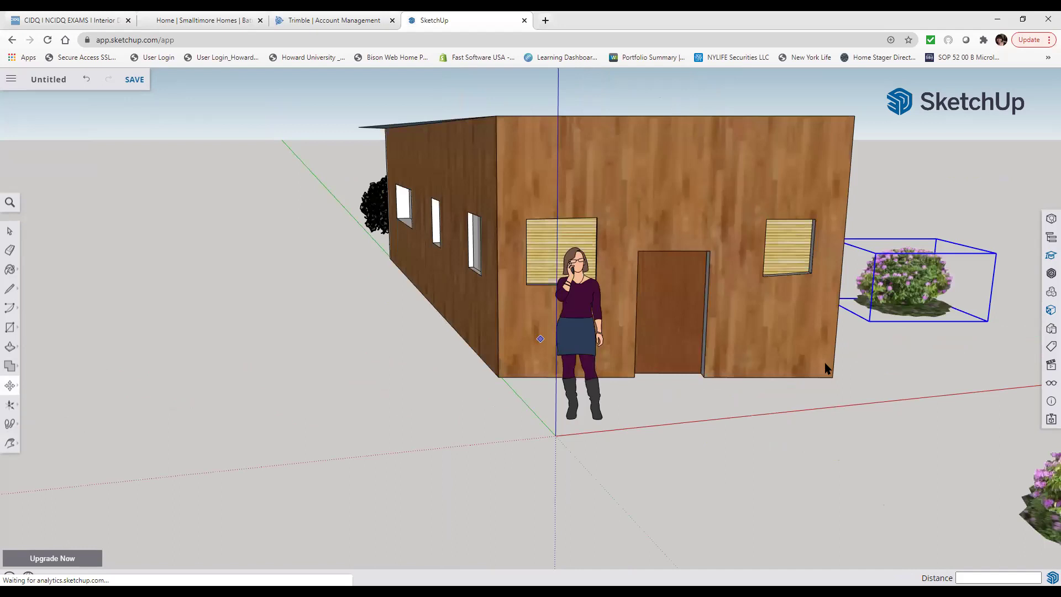
scroll(879, 369, up, 5)
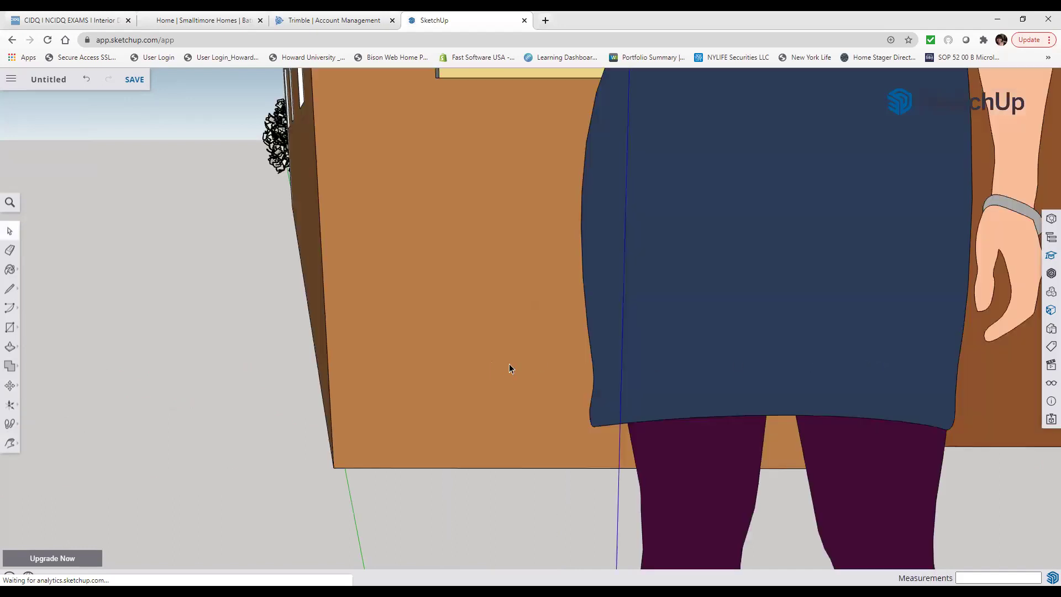
scroll(509, 368, down, 5)
scroll(77, 320, down, 2)
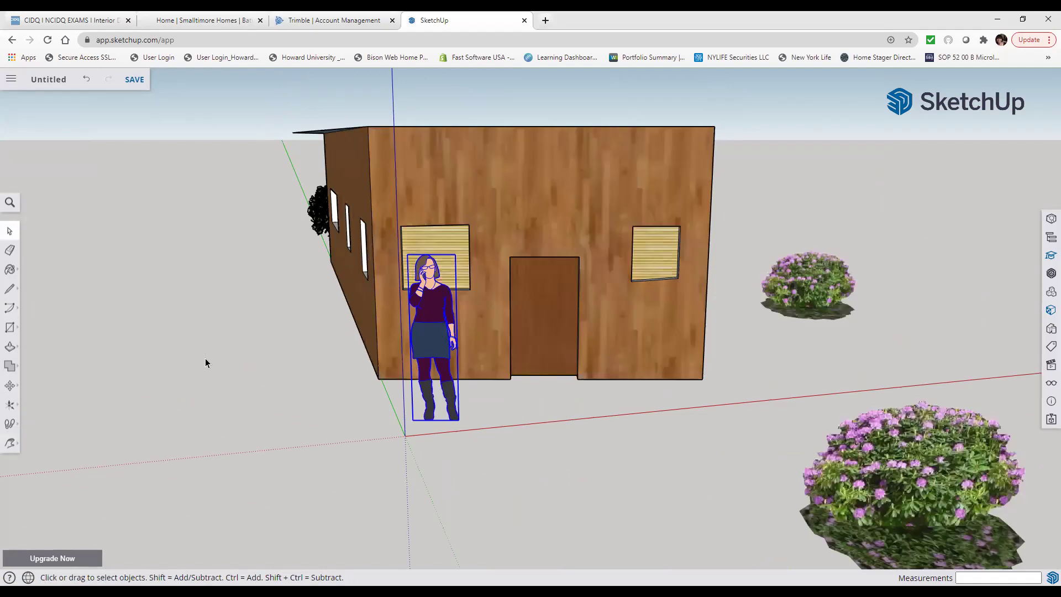
click(222, 362)
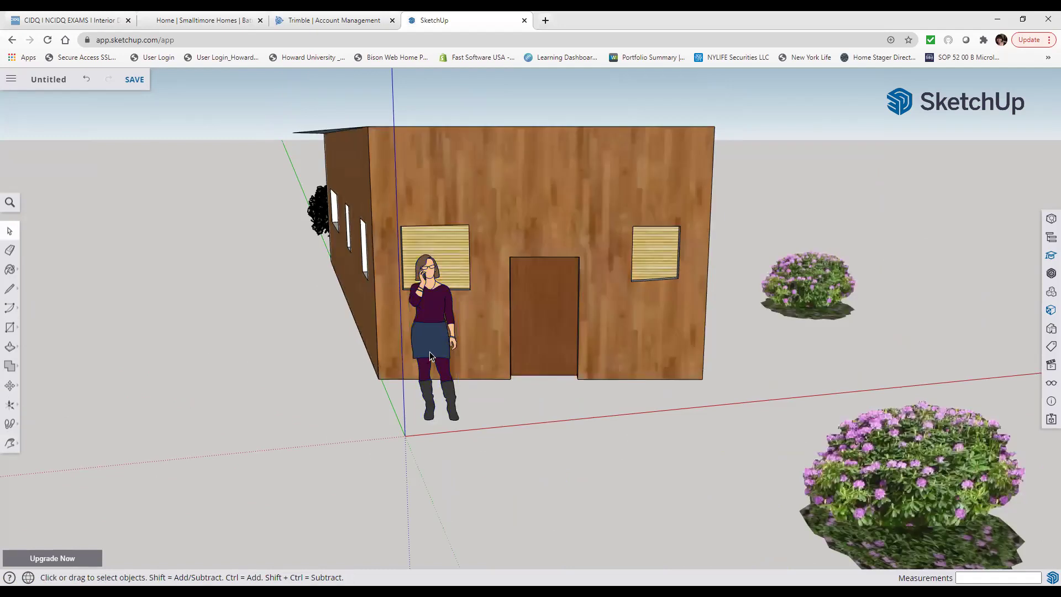
click(448, 379)
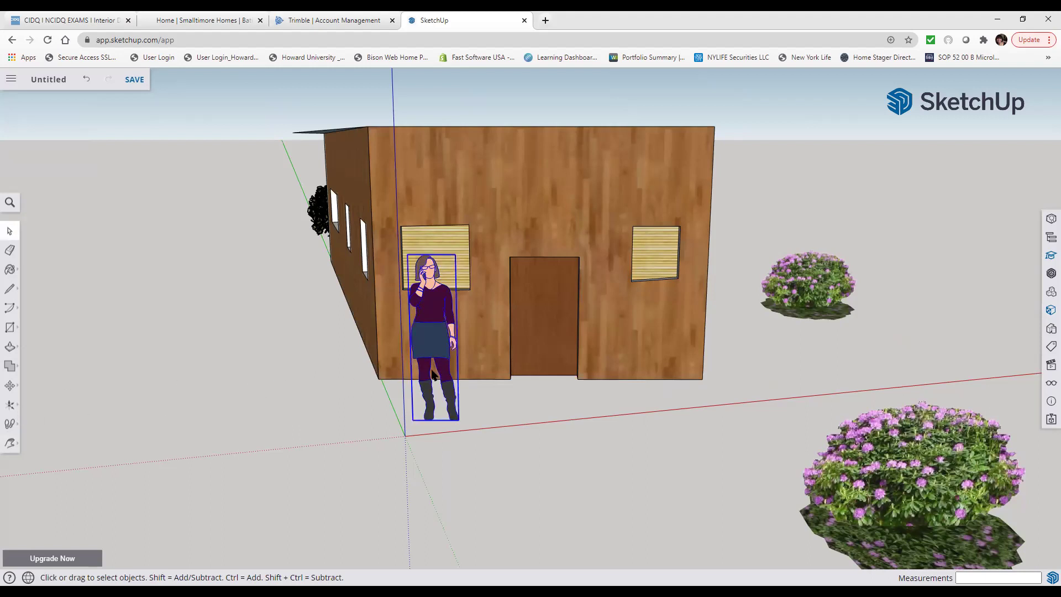
double_click(438, 372)
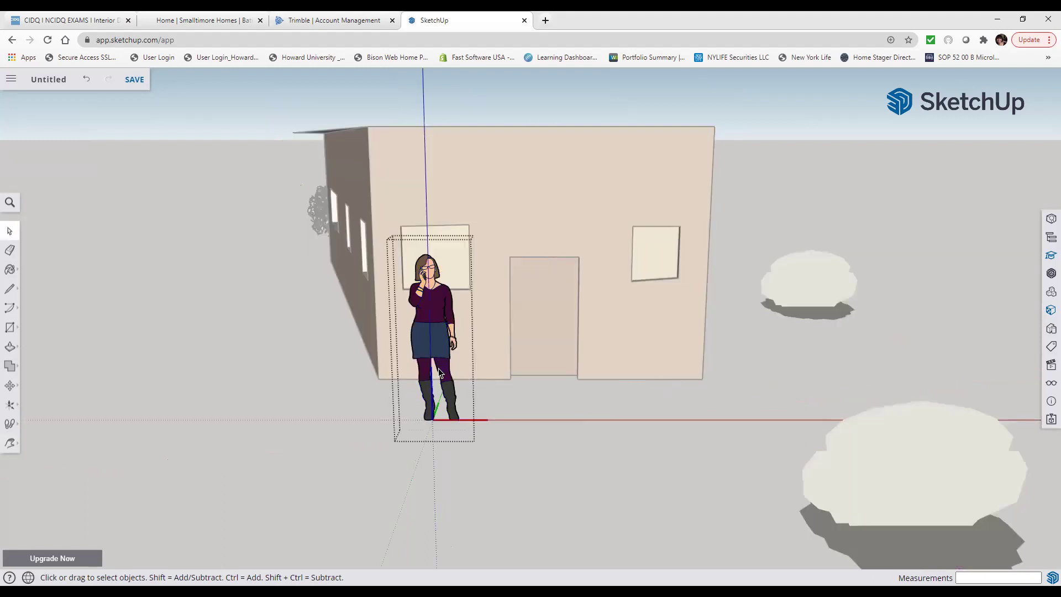
right_click(439, 372)
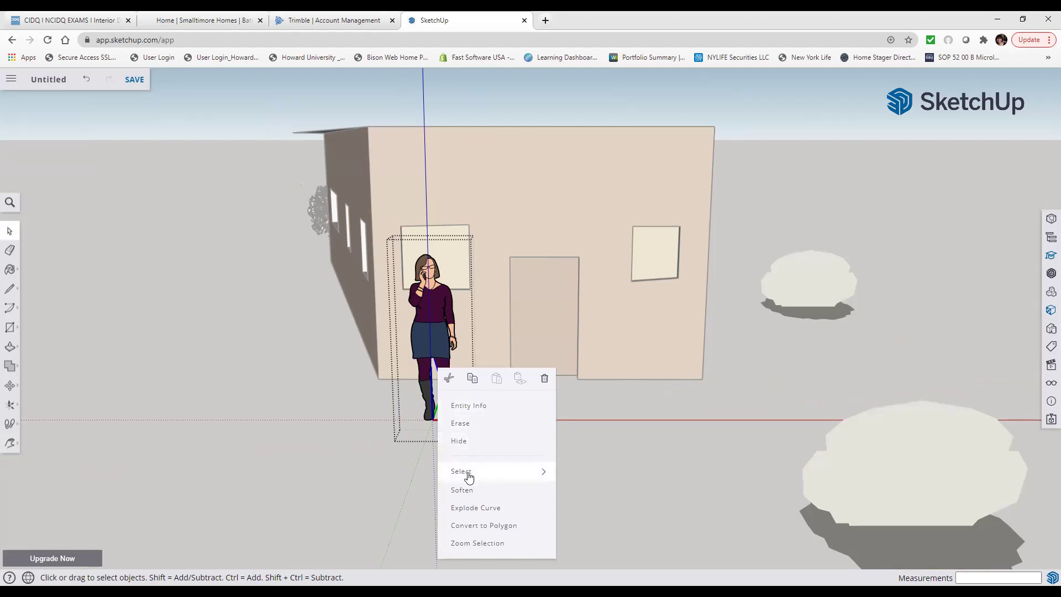
mouse_move(468, 476)
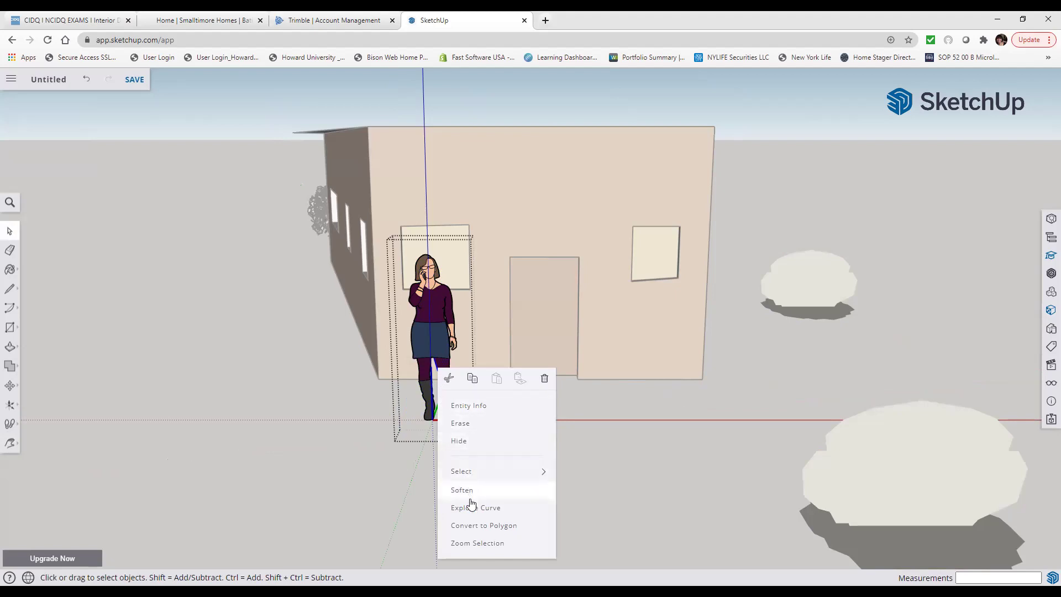
click(459, 445)
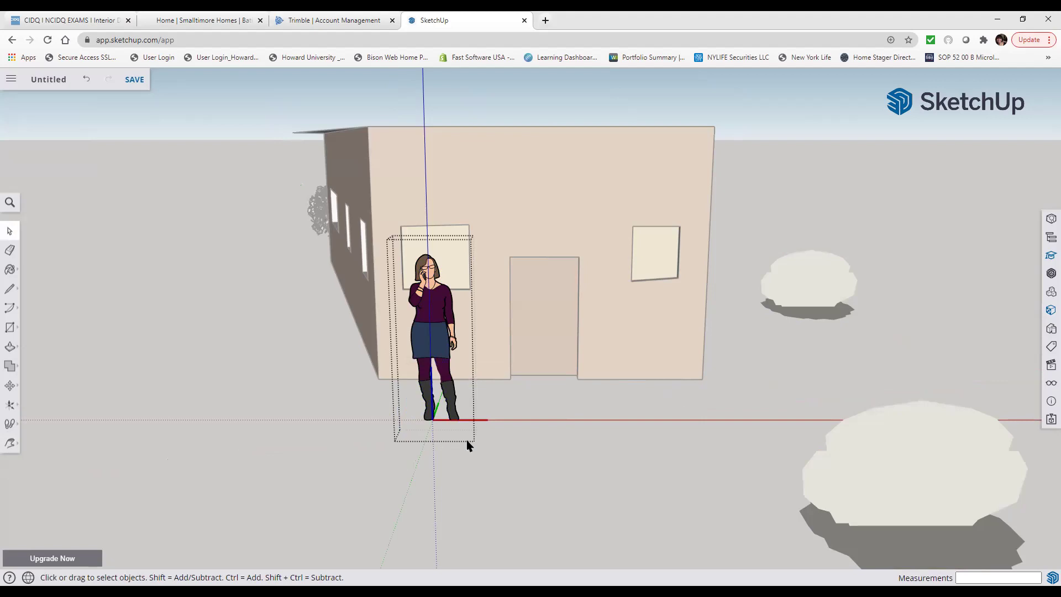
click(467, 446)
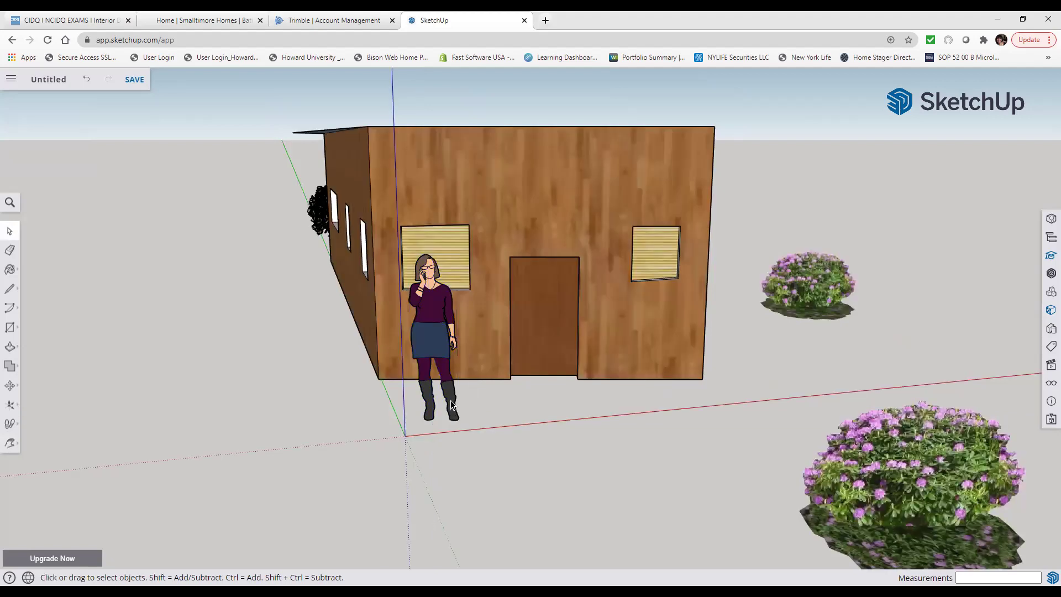
right_click(445, 372)
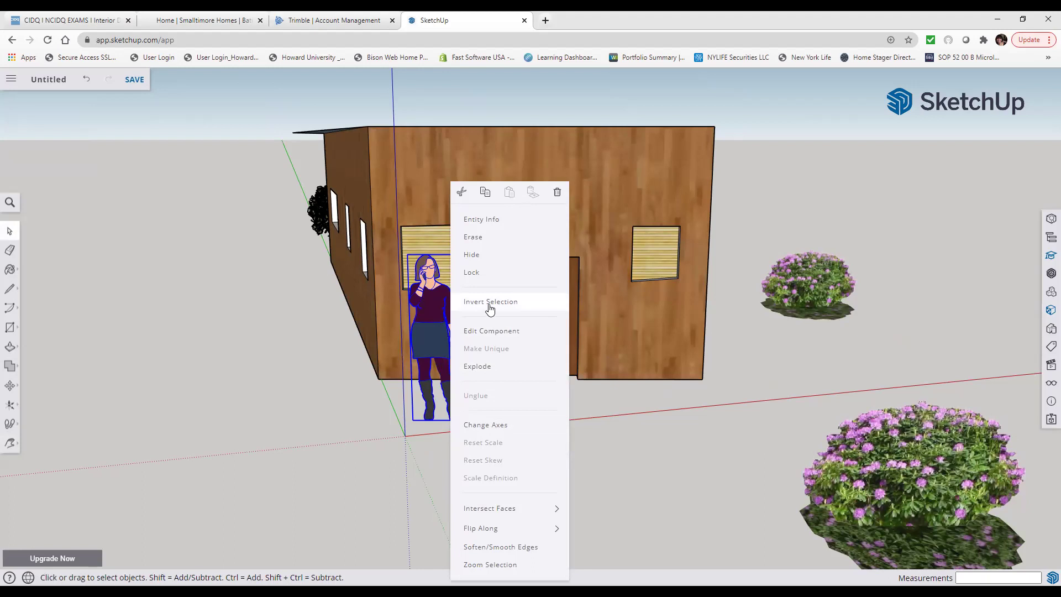
click(480, 271)
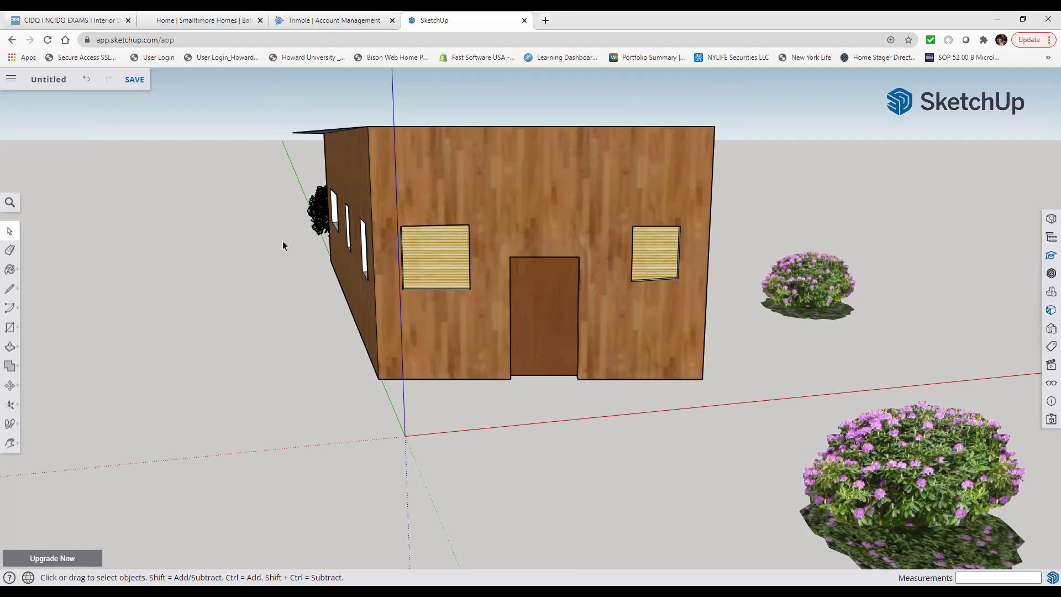
- Restore the hidden woman figure and select the flowering shrub right of the house
click(90, 80)
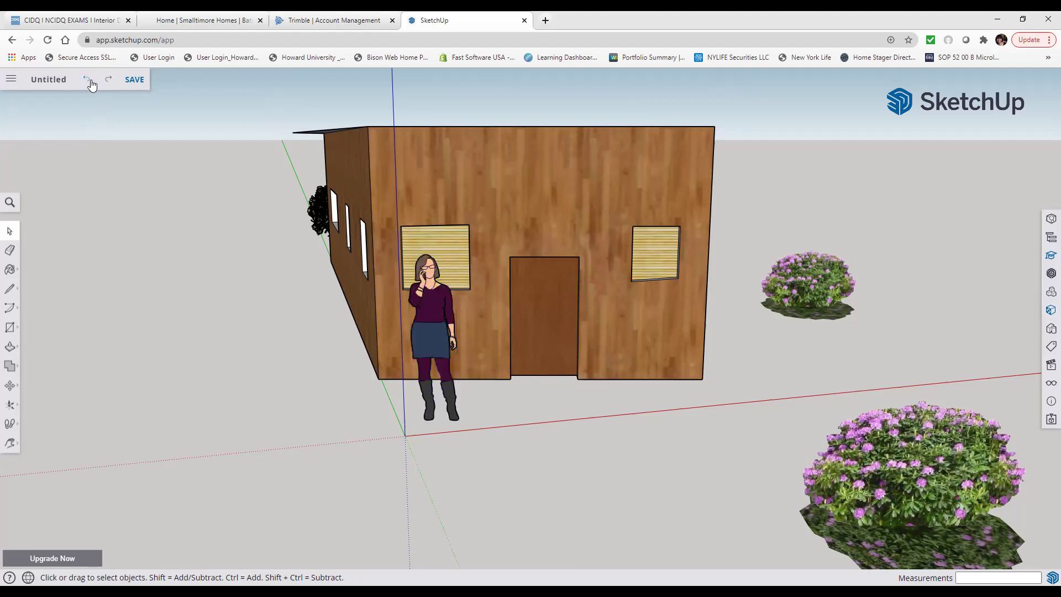
click(817, 305)
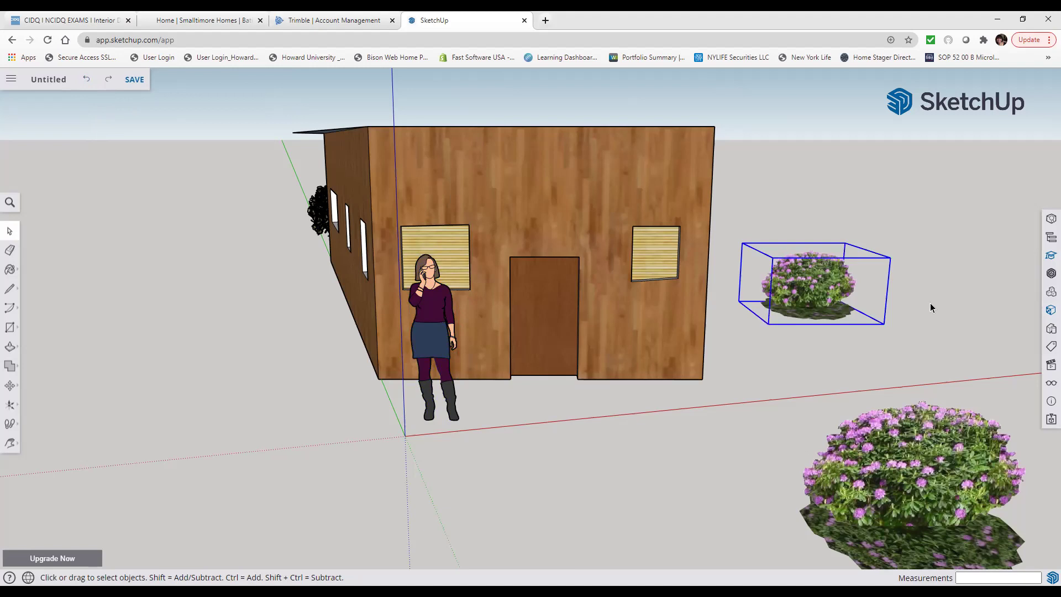
right_click(827, 304)
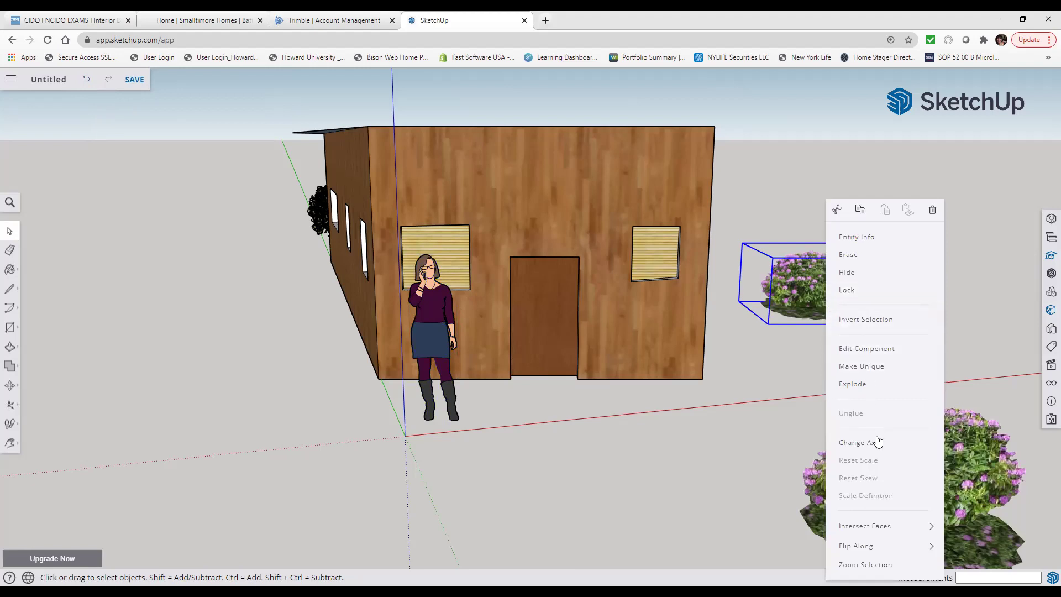
- Close the shrub's context menu without erasing, then bring up the context menu on empty ground
mouse_move(892, 531)
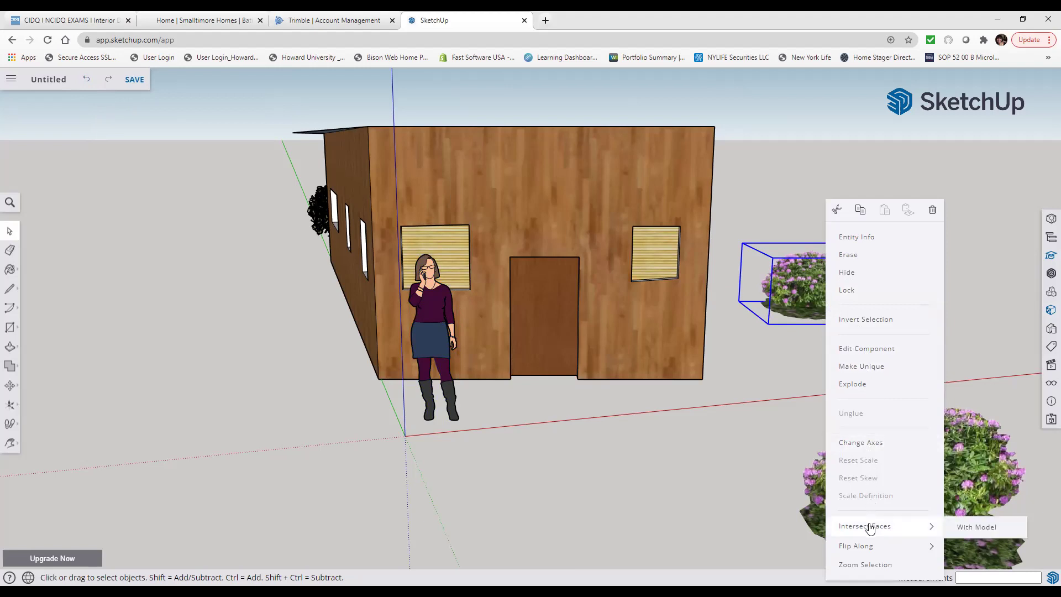
mouse_move(867, 547)
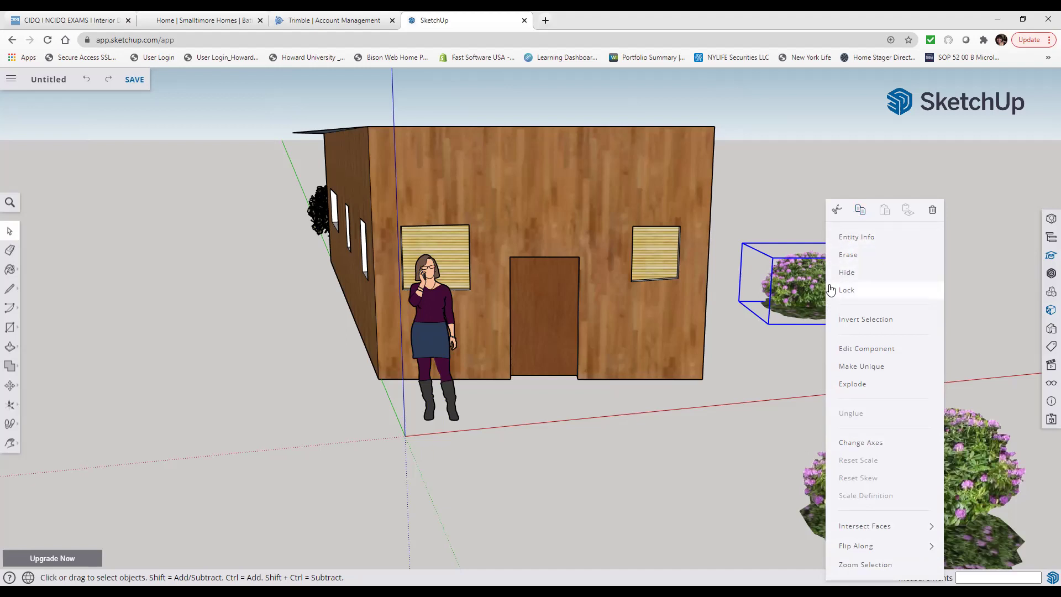
click(791, 338)
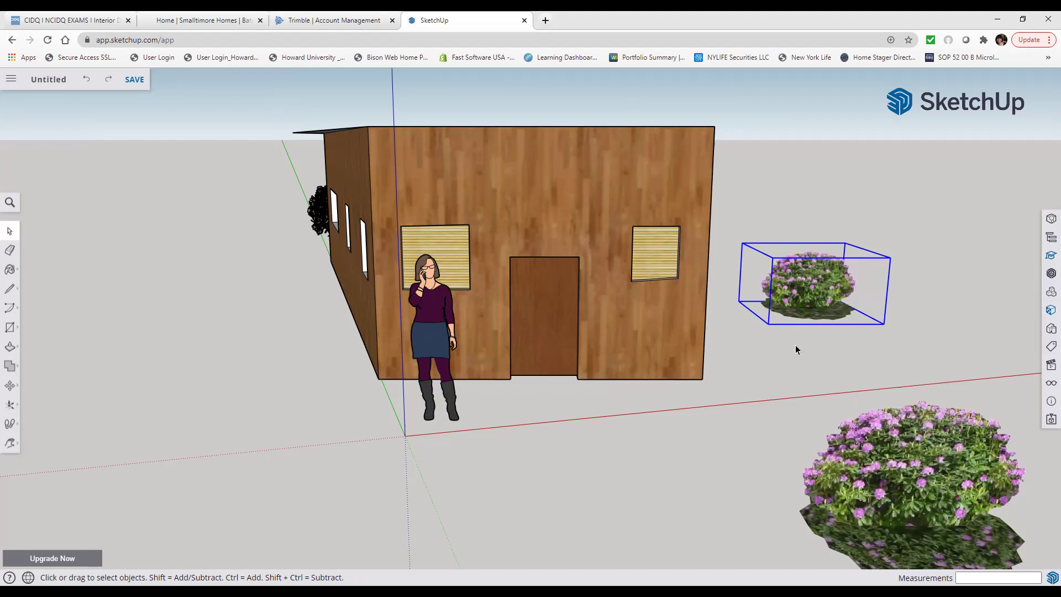
right_click(803, 342)
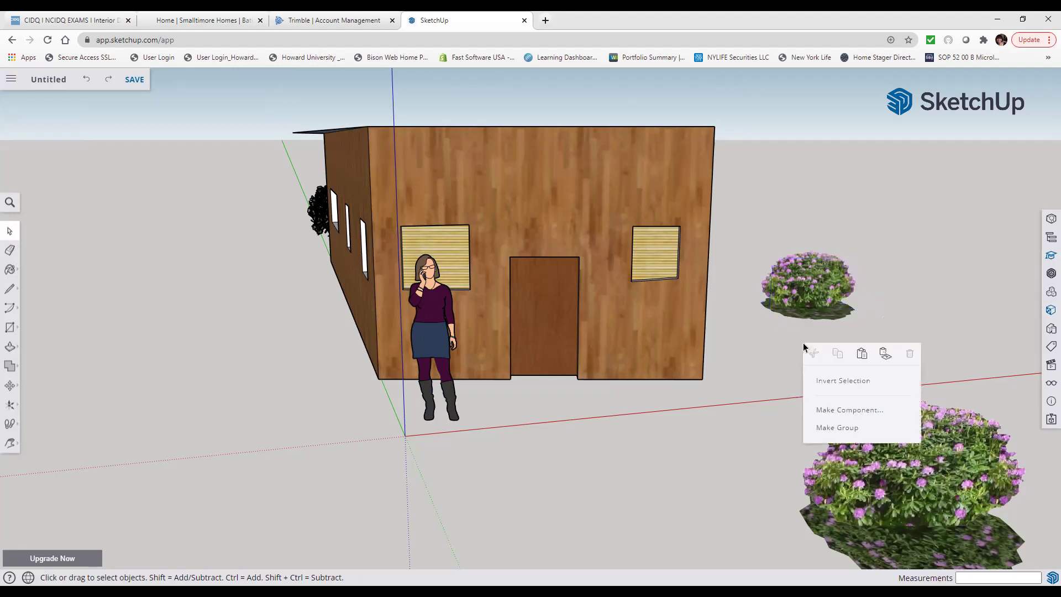
- Paste a copy of the flowering bush and move it beside the first bush right of the house
click(865, 360)
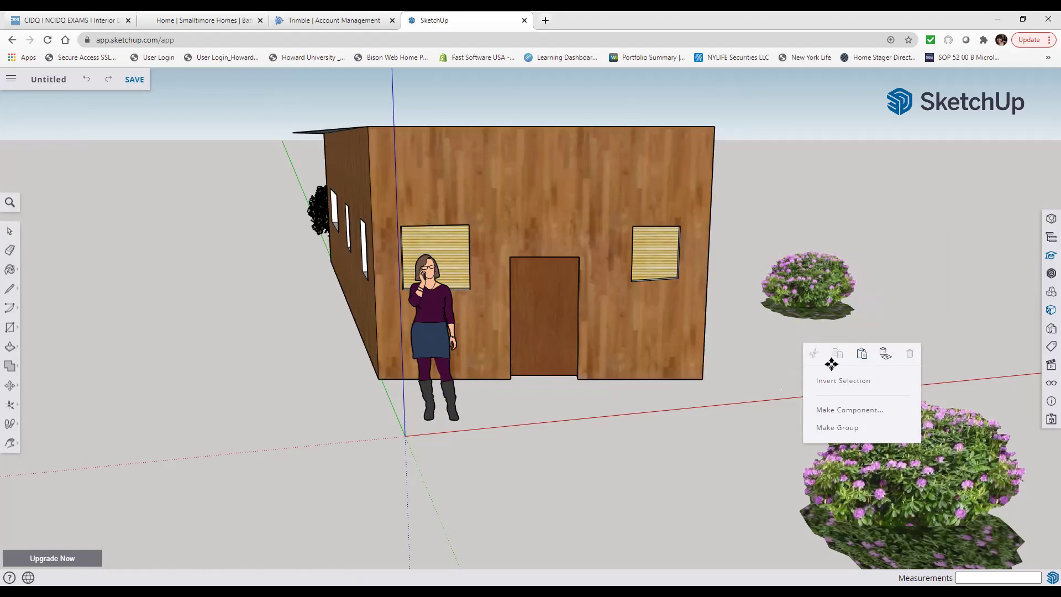
click(863, 354)
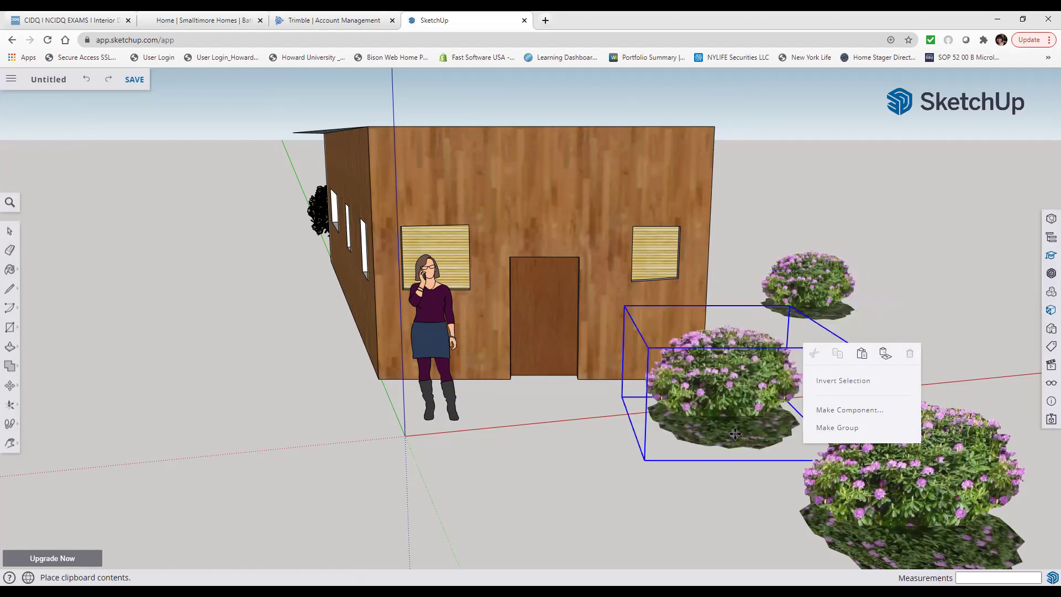
click(761, 430)
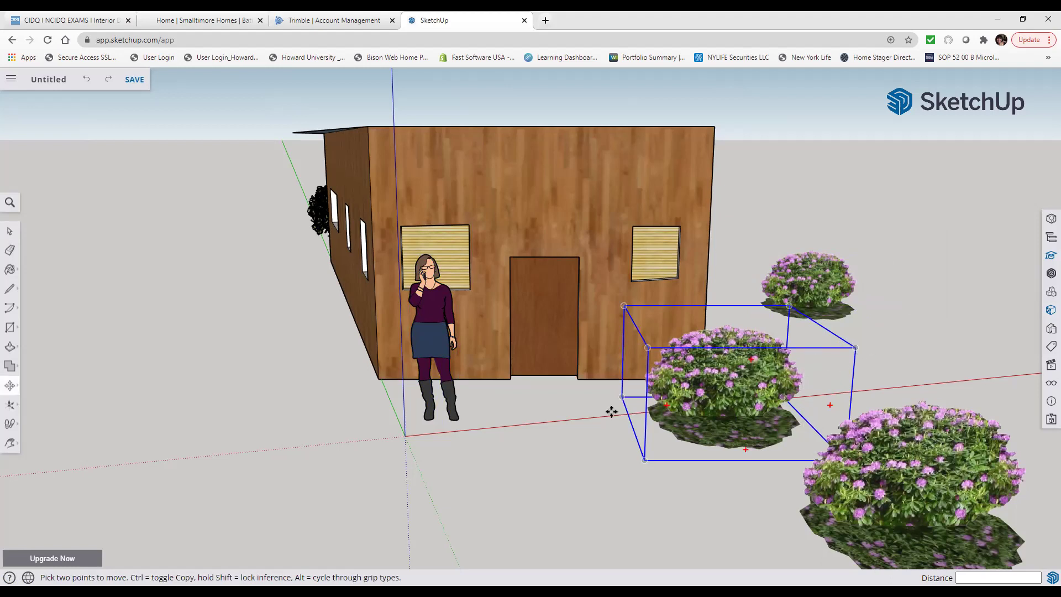
click(494, 389)
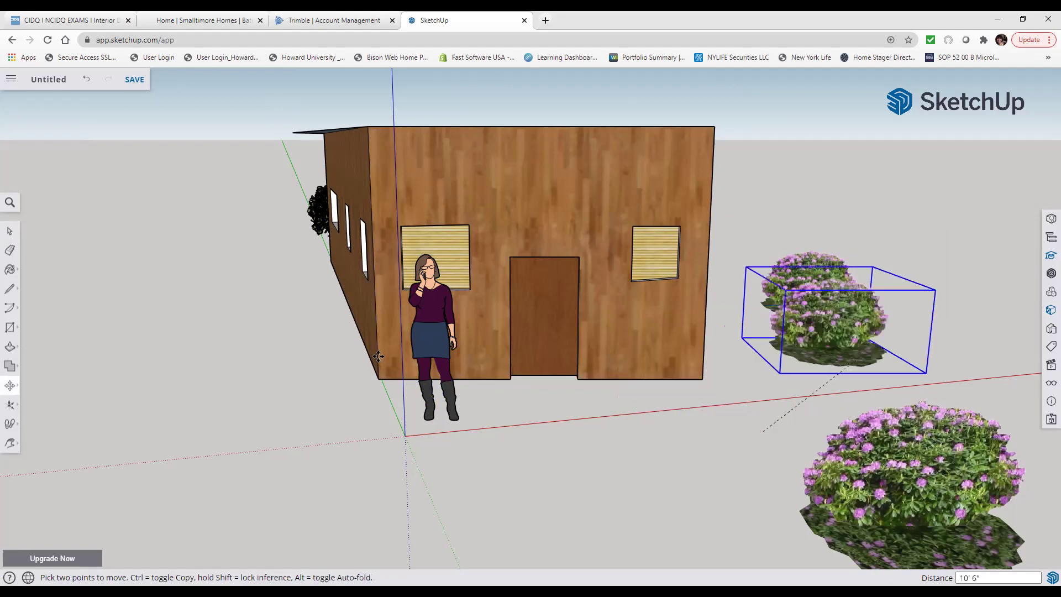
click(757, 395)
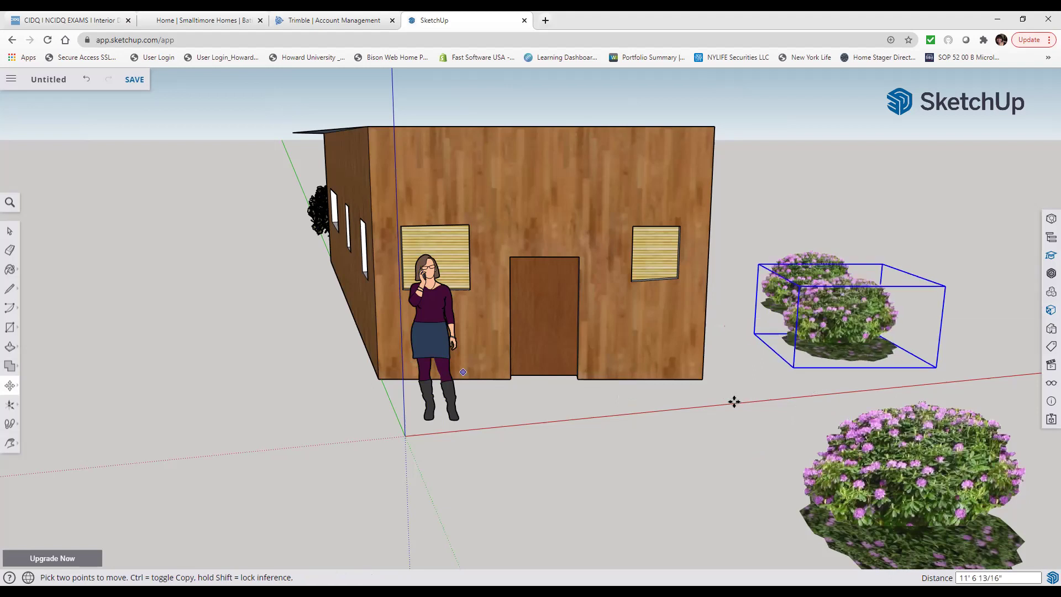
right_click(734, 402)
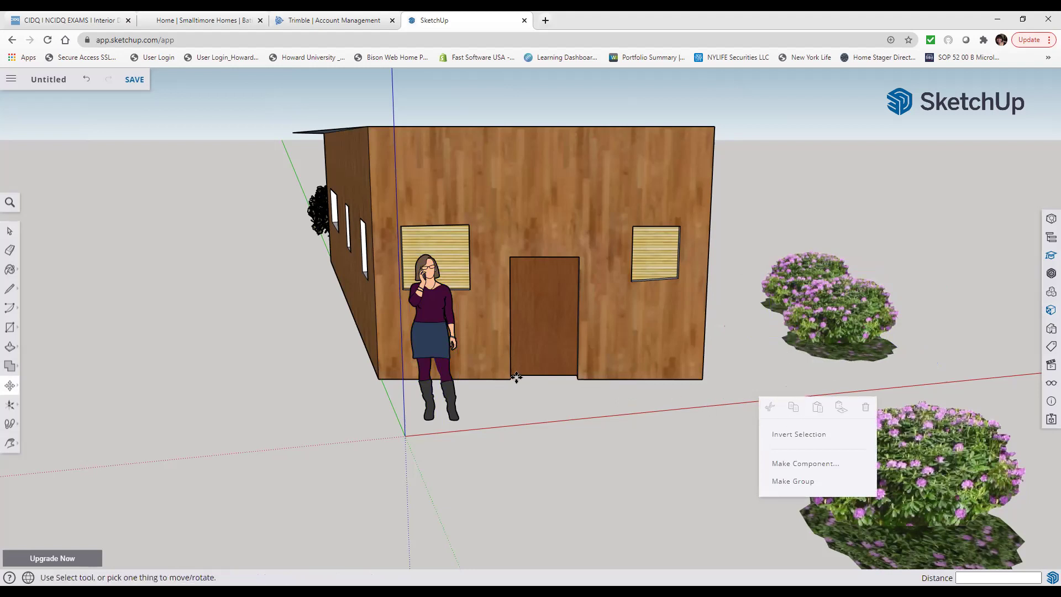
- Cancel the pending move and select the bush beside the house, briefly entering and leaving its component
key(Escape)
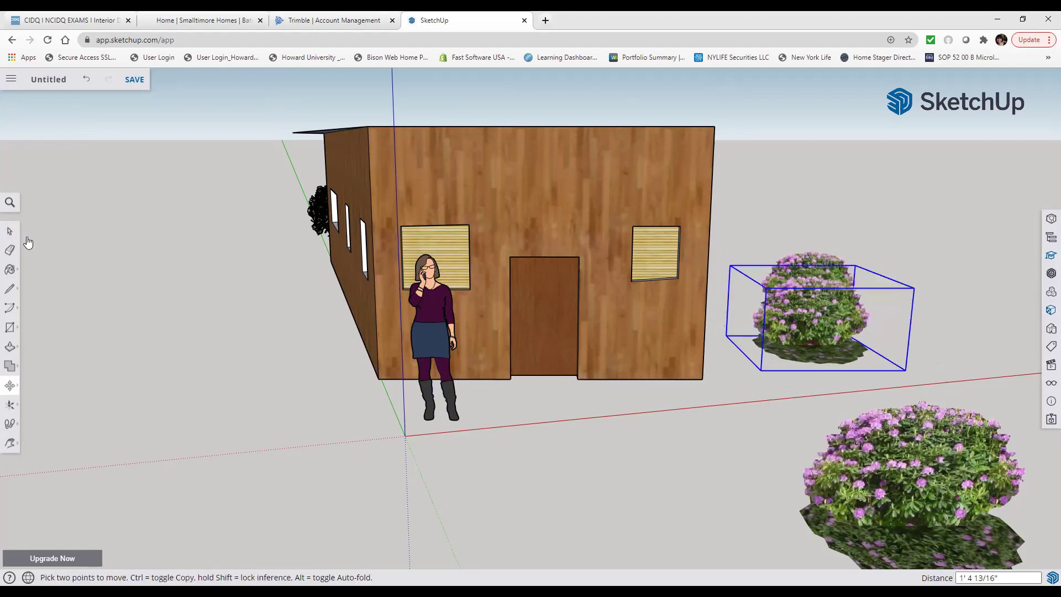
click(10, 233)
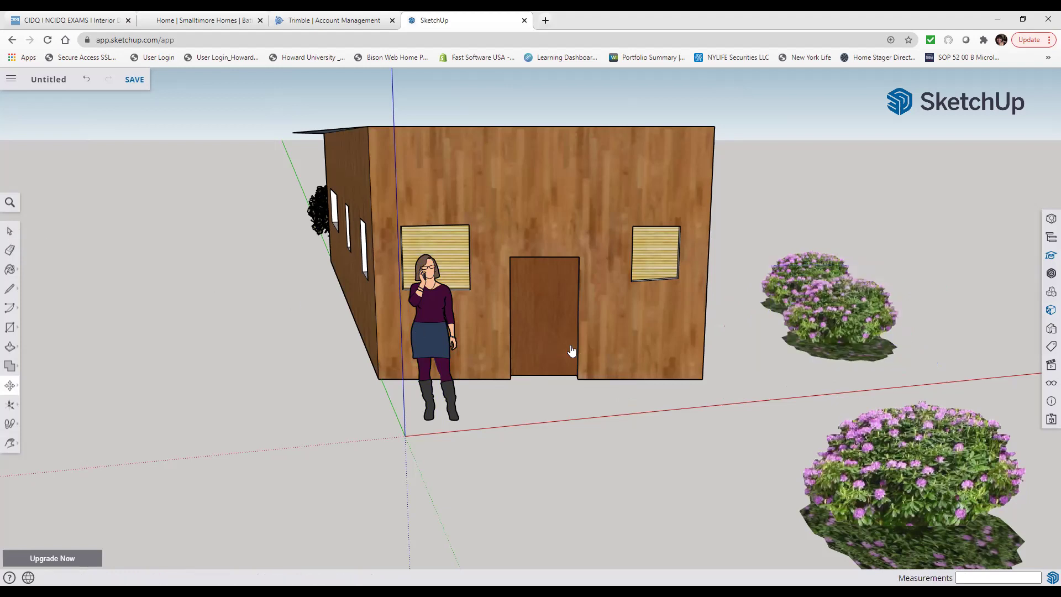
key(space)
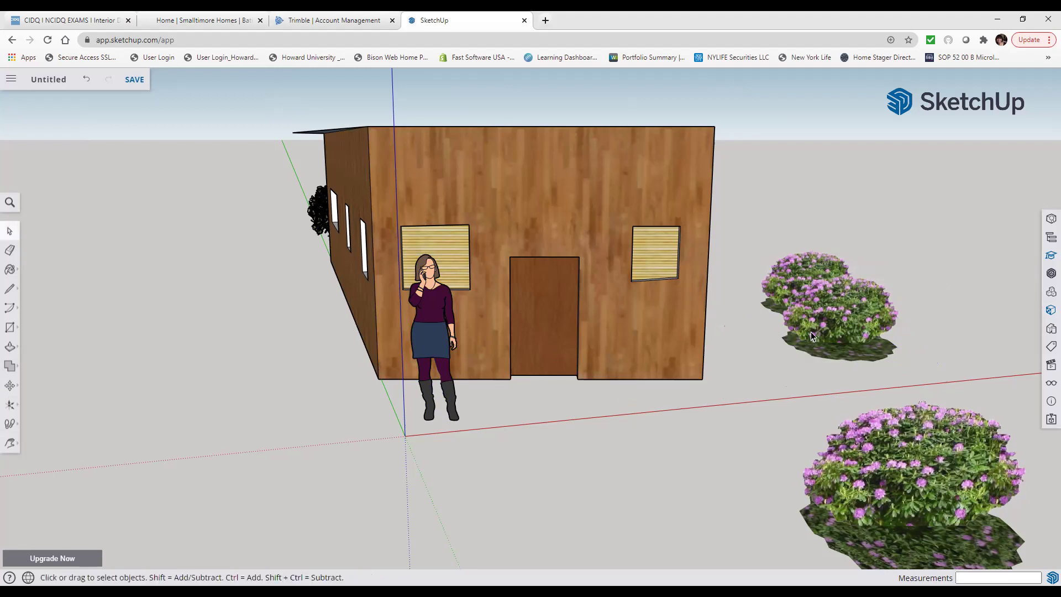
click(835, 349)
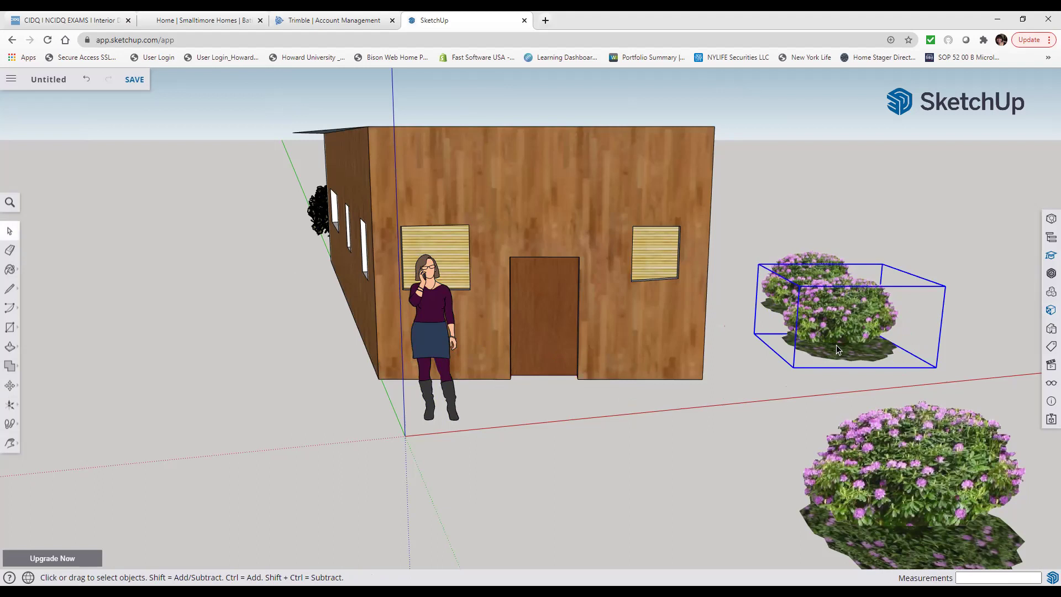
double_click(837, 347)
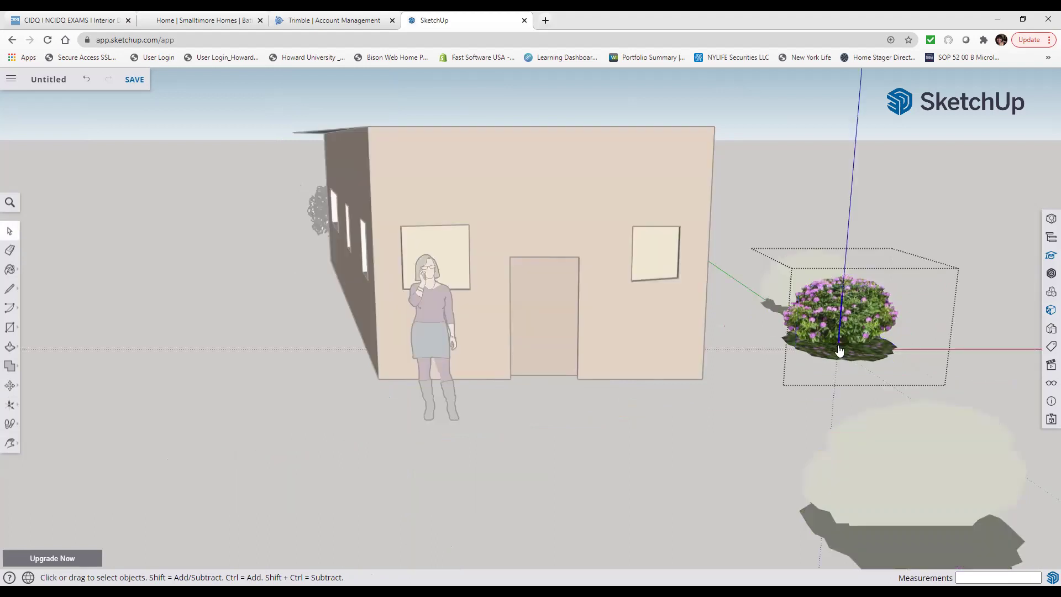
right_click(839, 349)
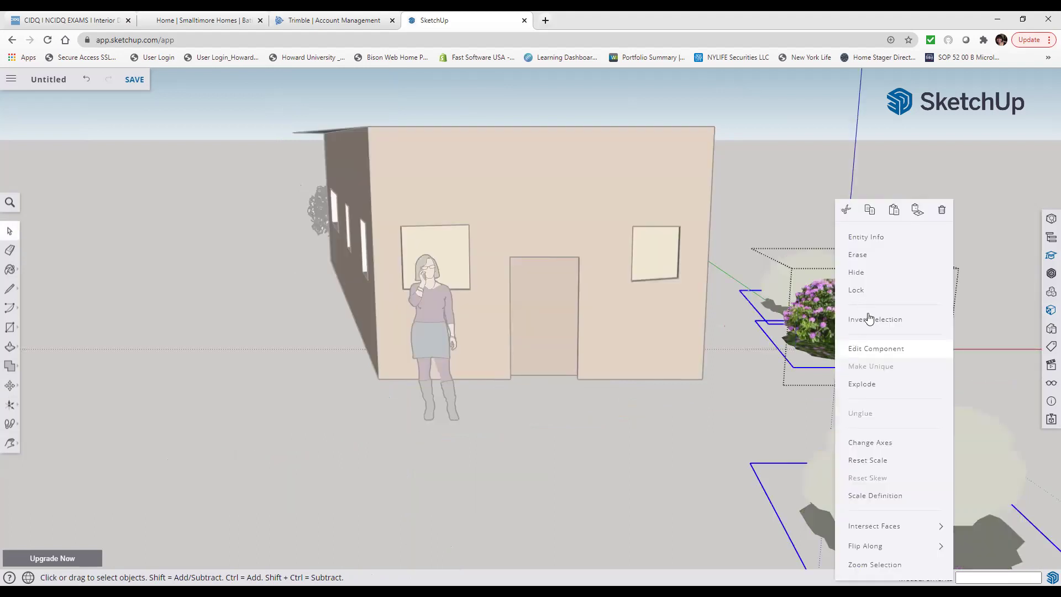
click(862, 348)
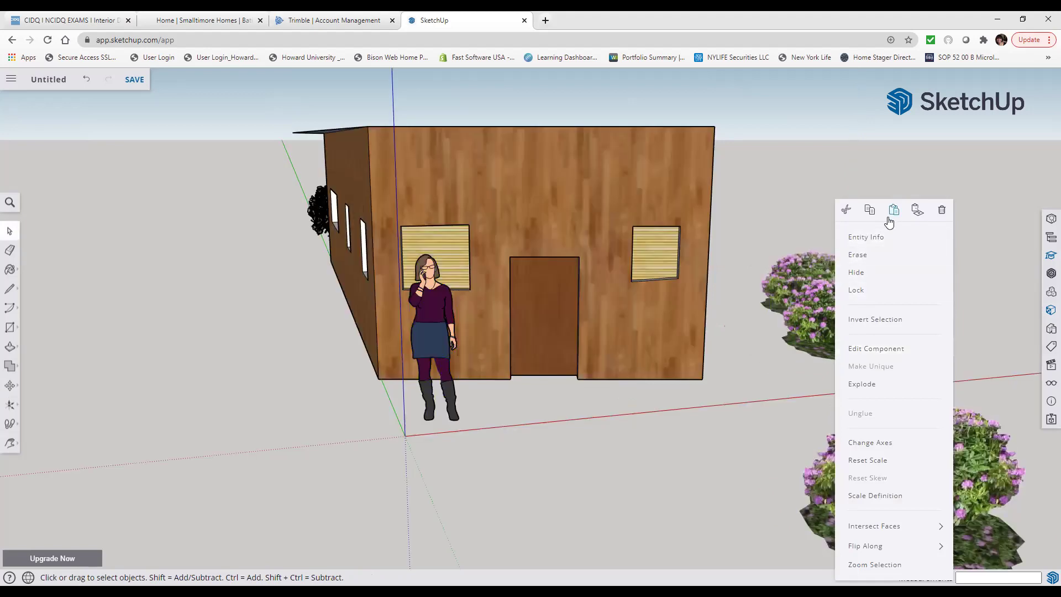
click(821, 329)
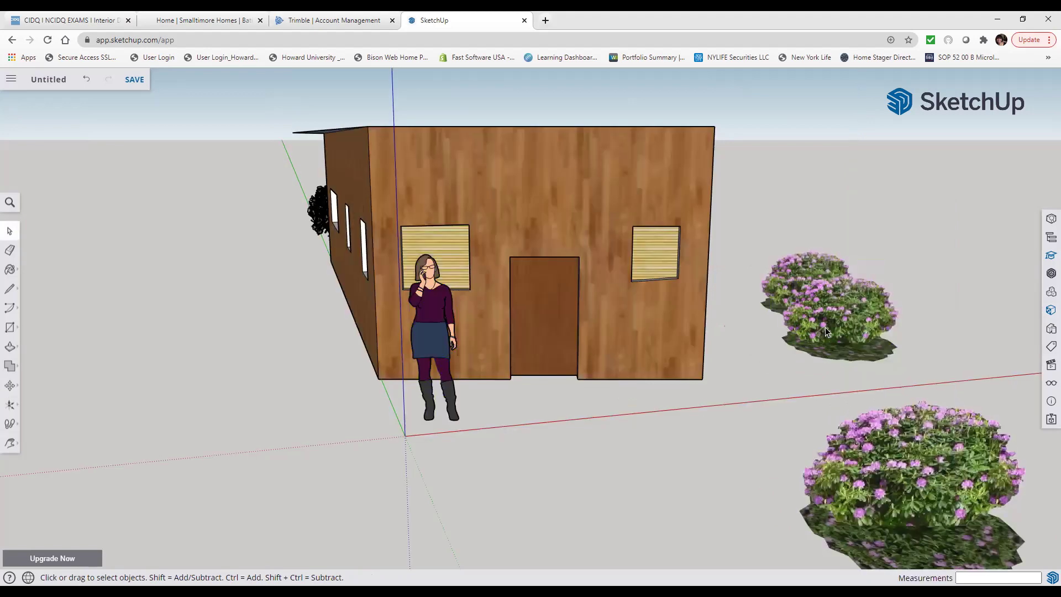
- Paste another bush copy and nudge a bush slightly into the cluster right of the house
right_click(827, 328)
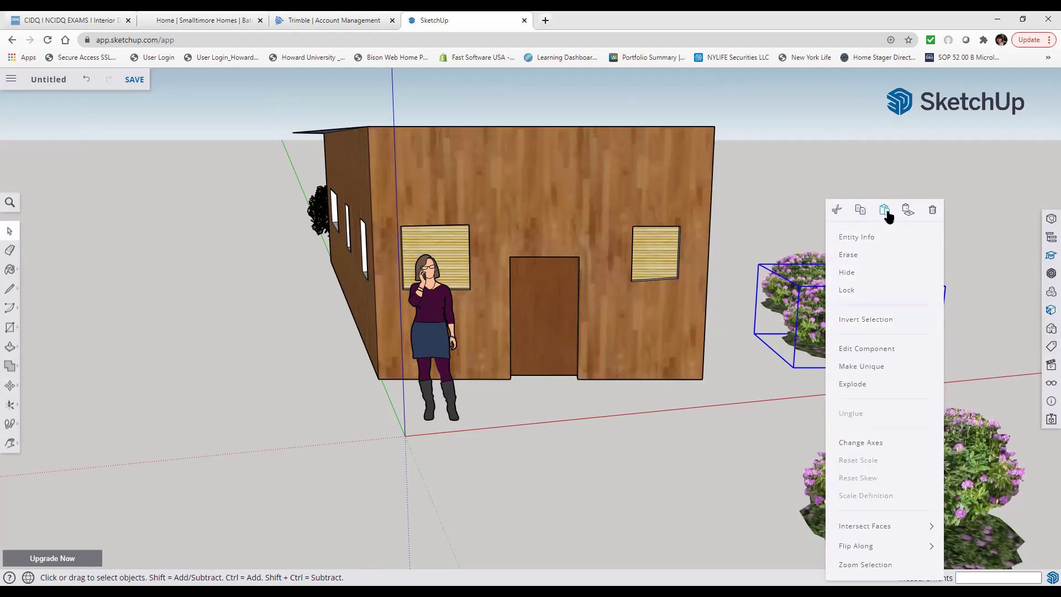
click(773, 371)
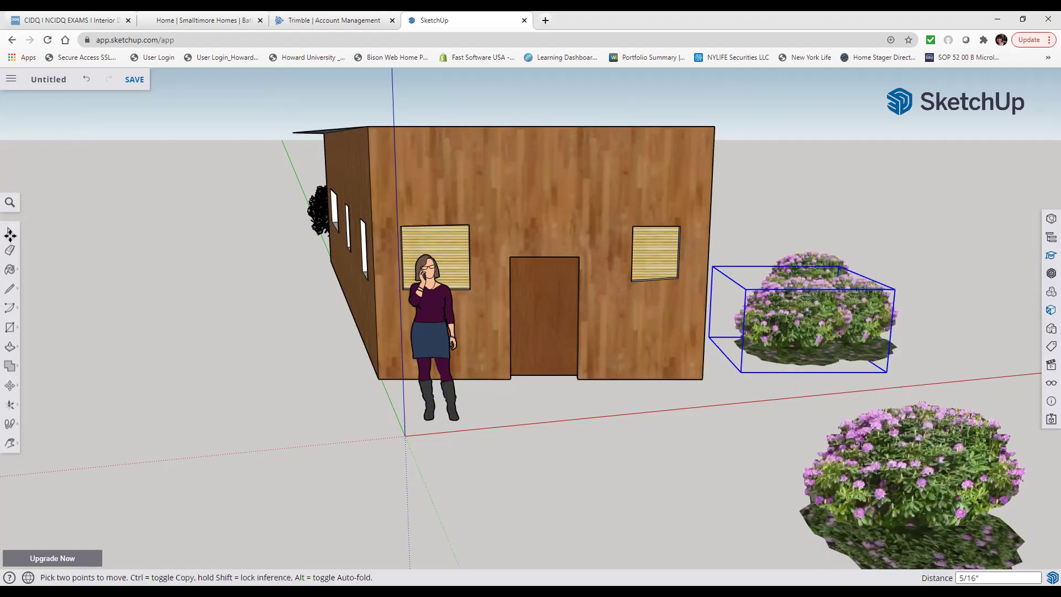
click(111, 268)
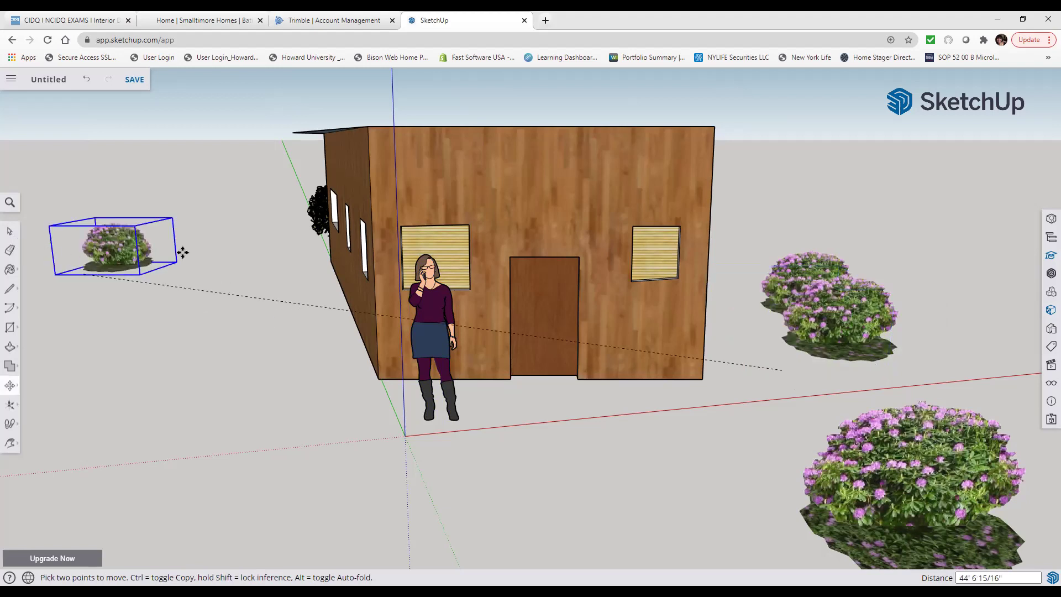
key(Escape)
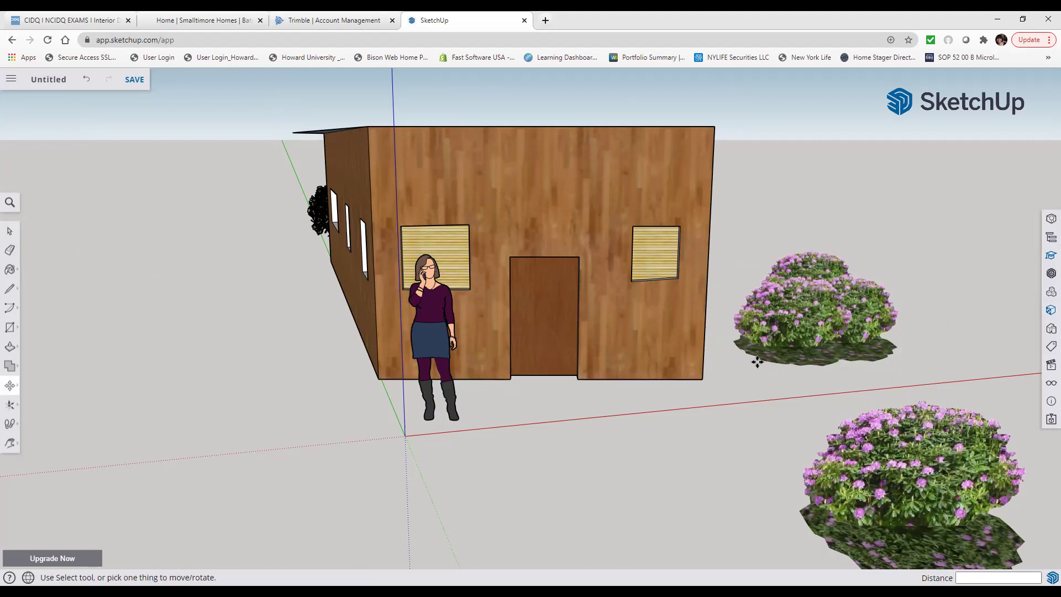
key(space)
click(738, 381)
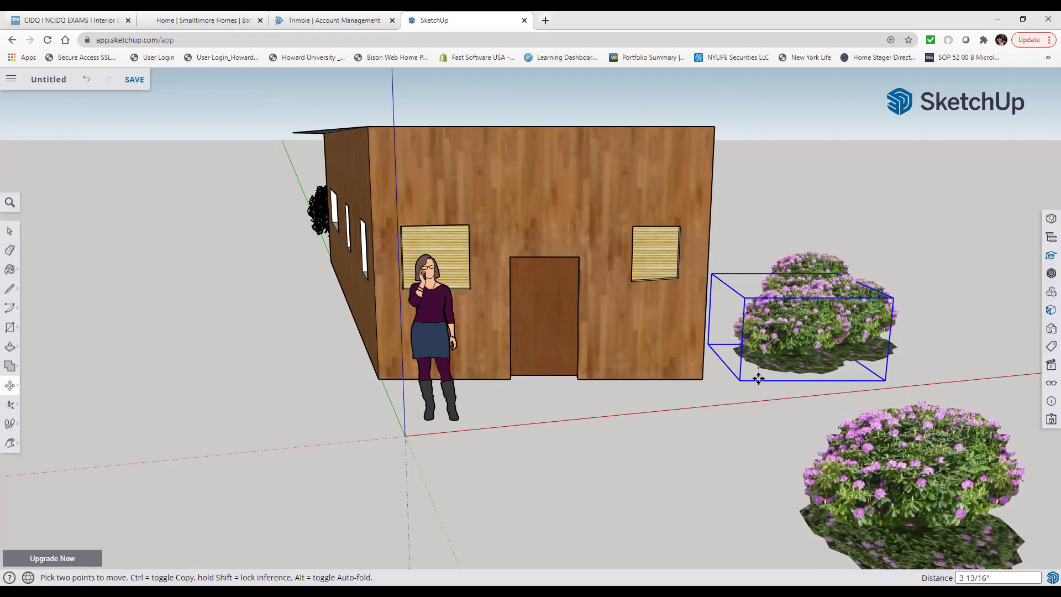
click(759, 379)
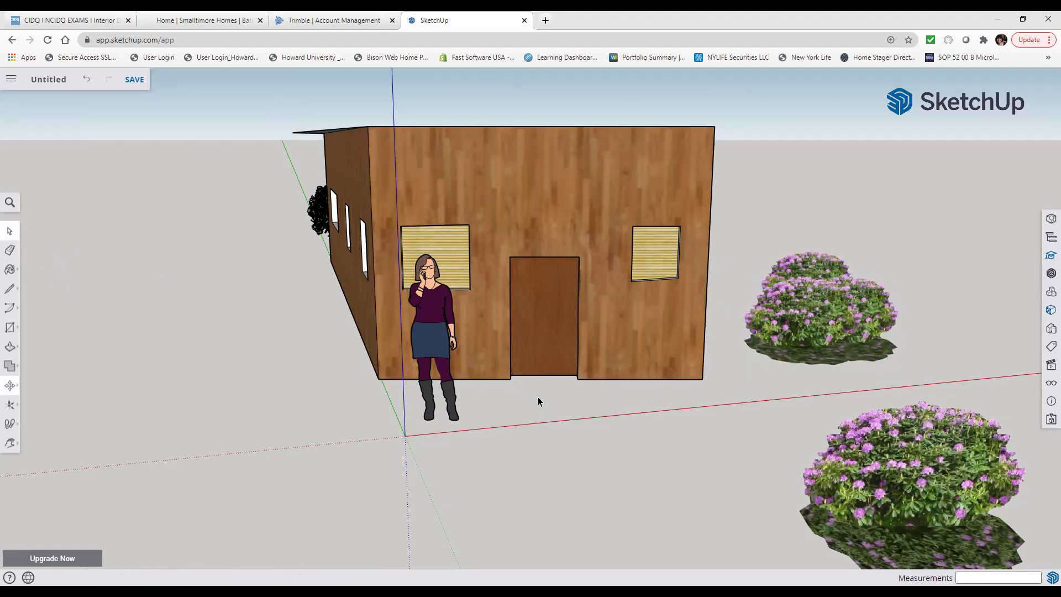
key(space)
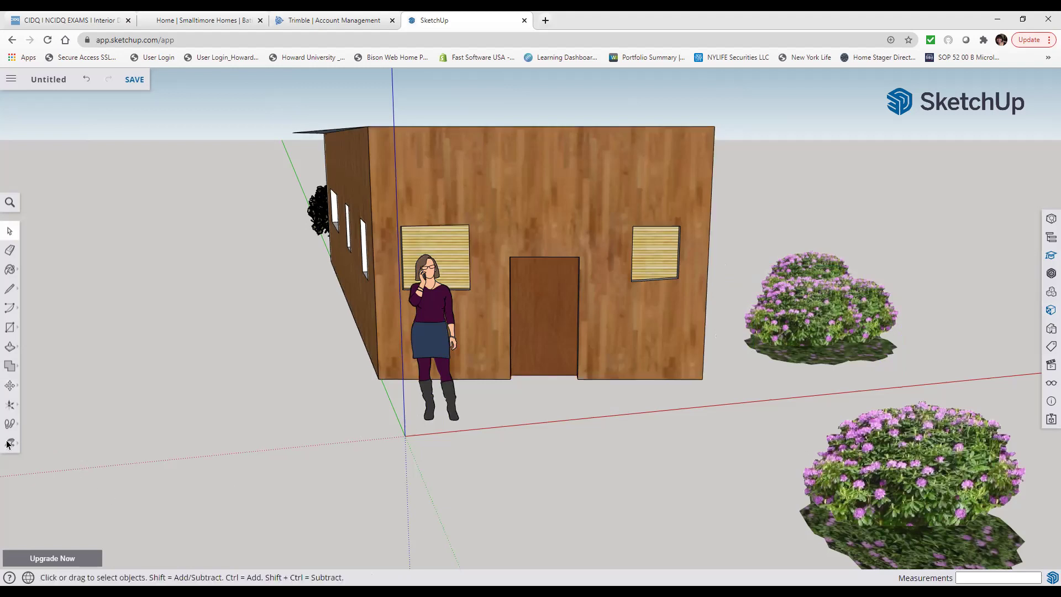
- Pan and zoom out until the whole house, the tall tree behind it and the shrubs are in view
click(10, 443)
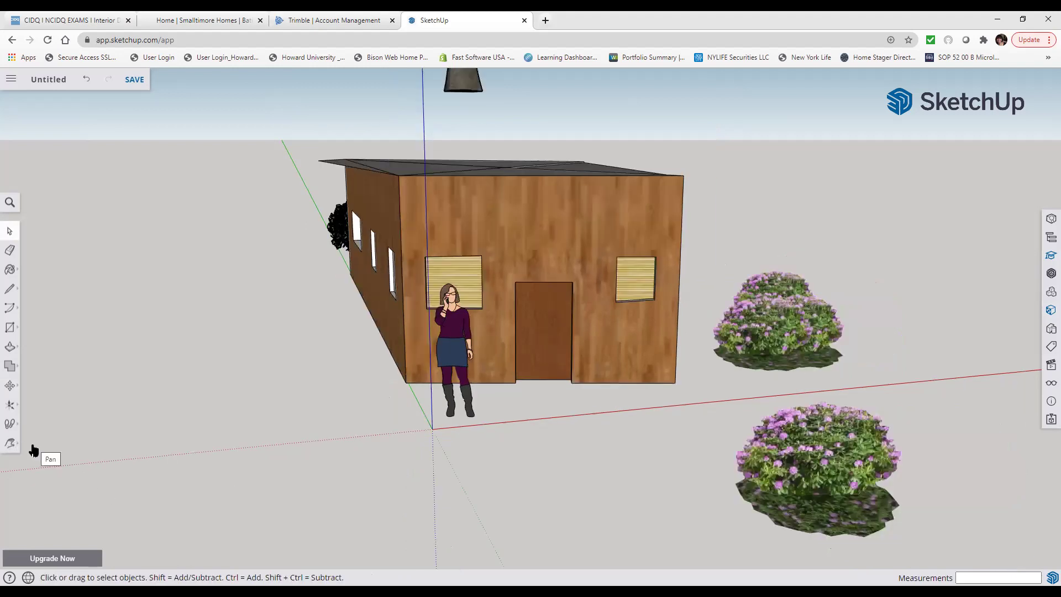
click(9, 444)
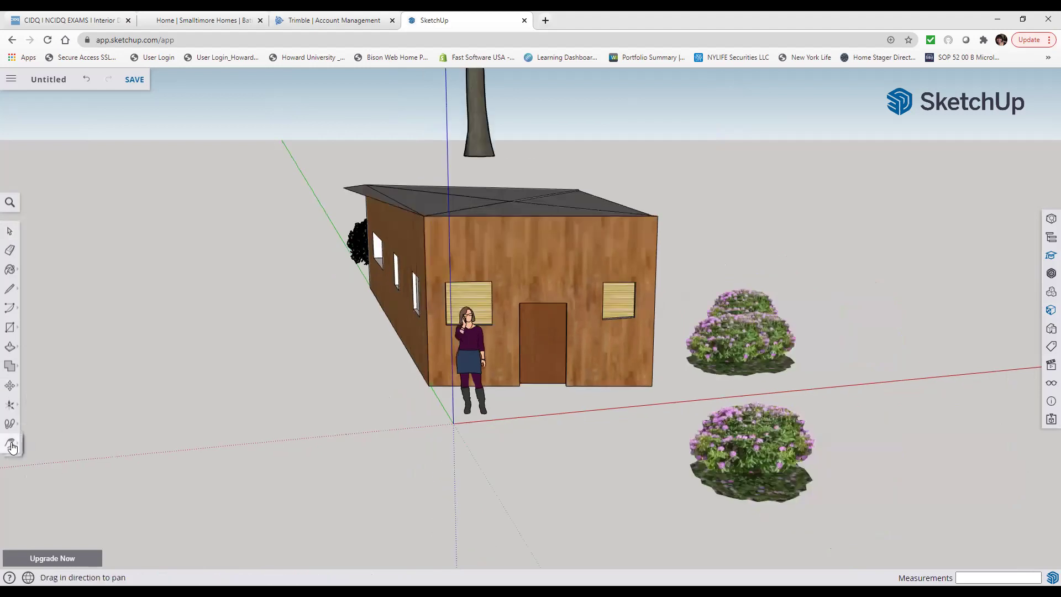
click(9, 445)
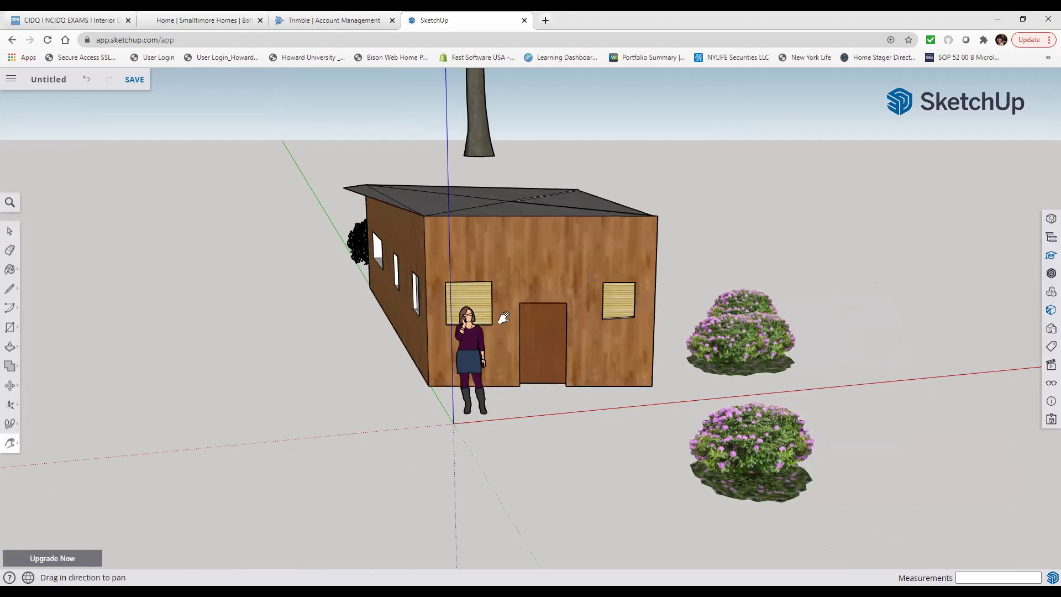
mouse_move(362, 324)
mouse_down()
mouse_move(386, 337)
mouse_move(522, 339)
mouse_move(373, 323)
mouse_up()
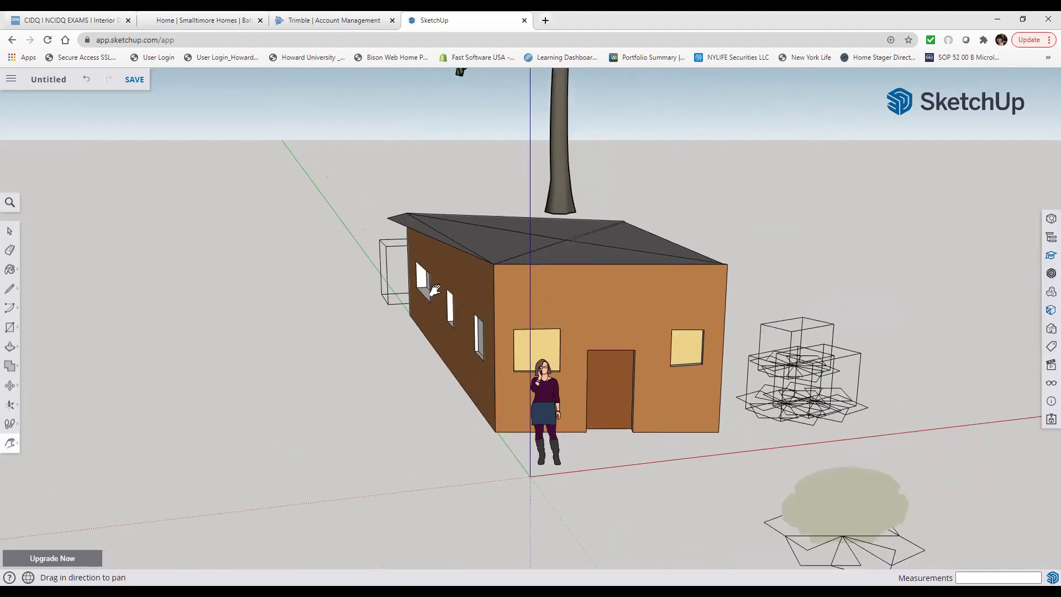
drag(537, 278, 191, 305)
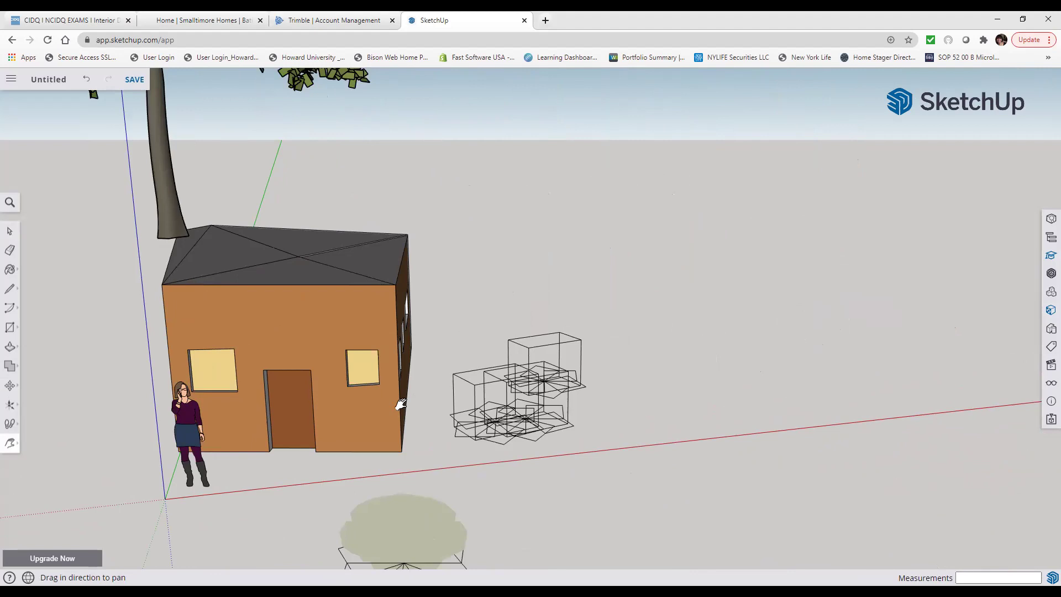
drag(442, 442, 448, 439)
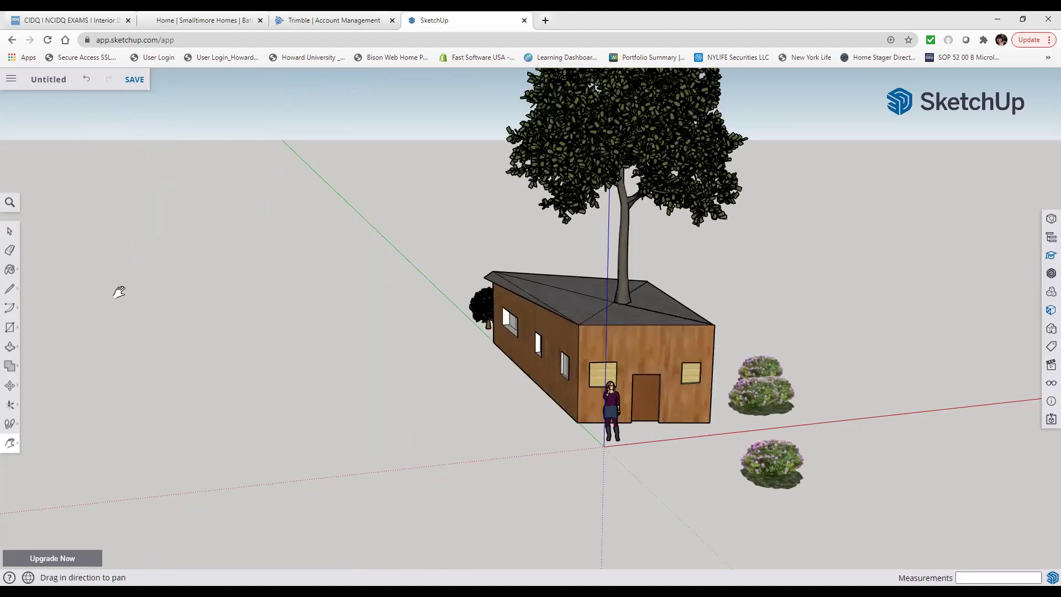
drag(137, 297, 446, 237)
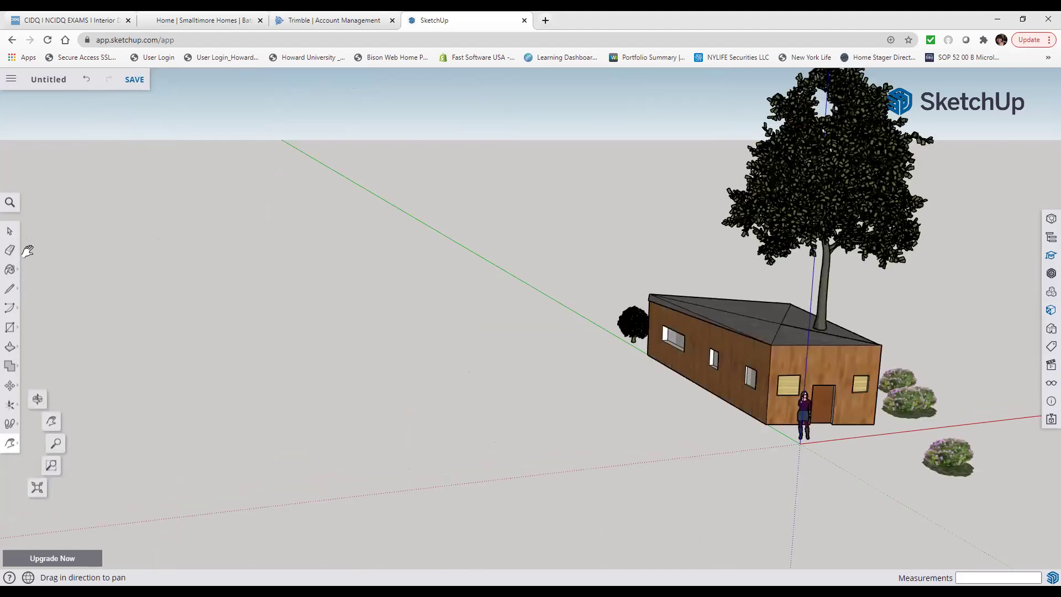
click(10, 232)
scroll(93, 247, down, 1)
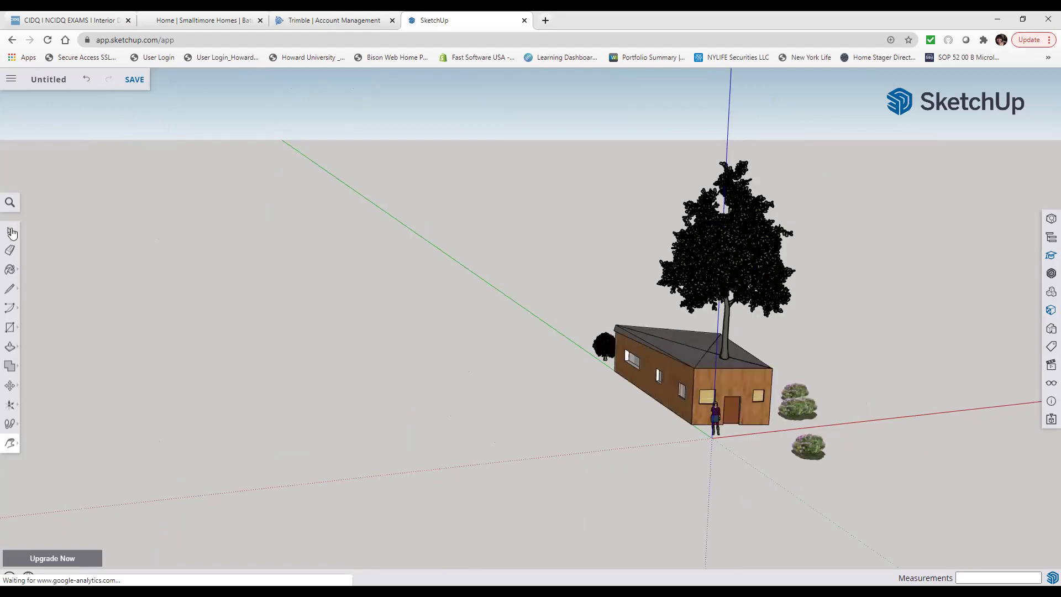
- Open the tree component for editing and move the bare branching tree left of the foliage
right_click(94, 244)
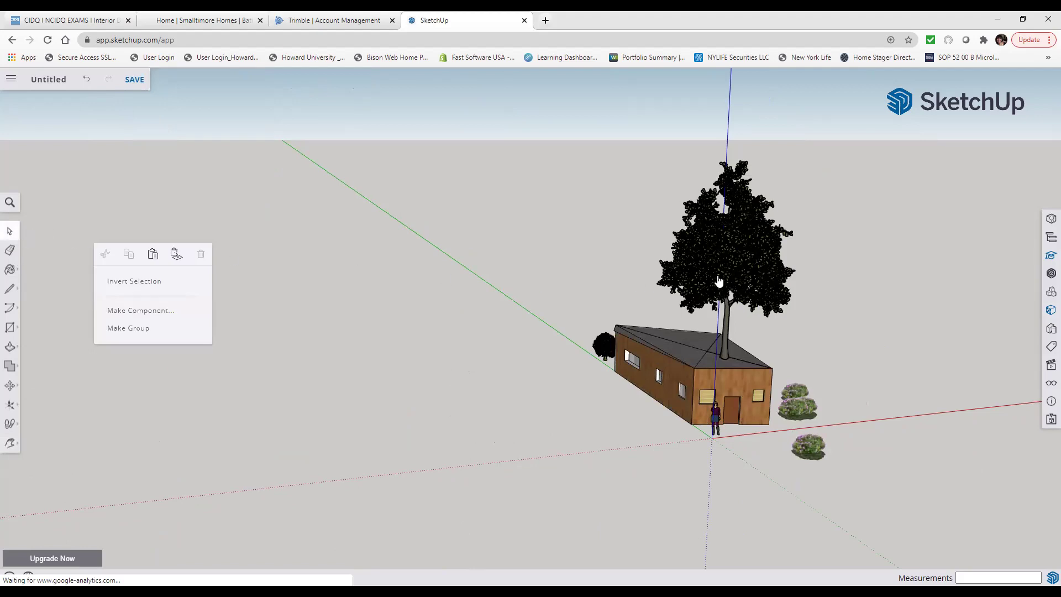
click(728, 307)
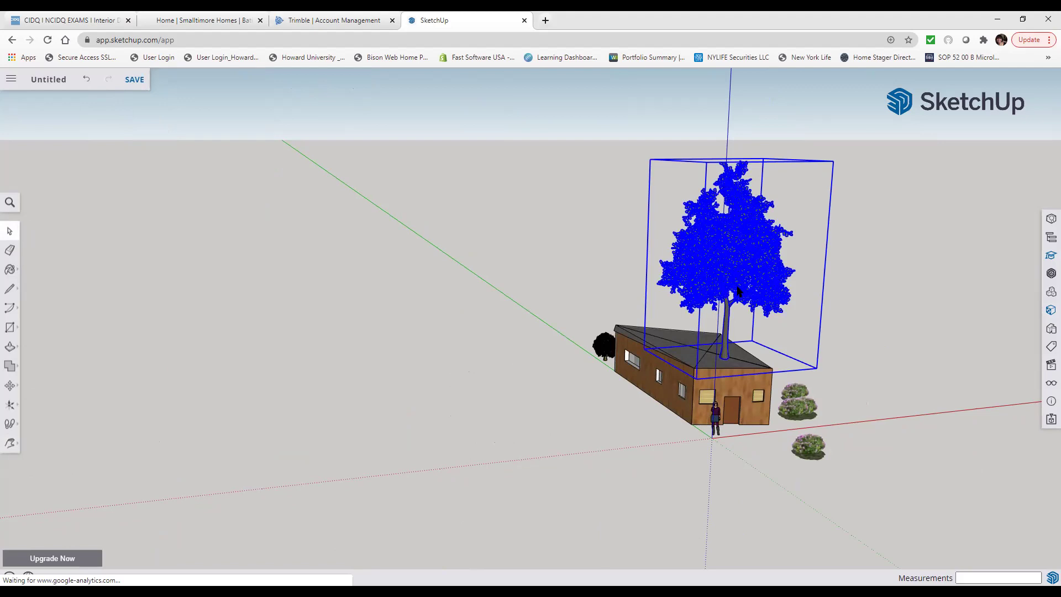
double_click(721, 294)
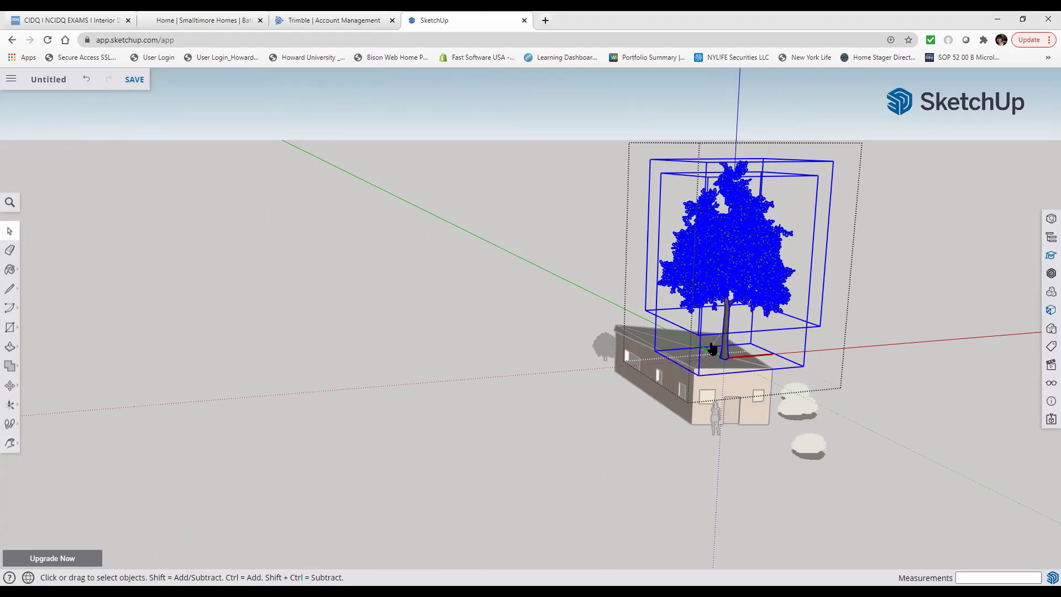
key(m)
click(572, 355)
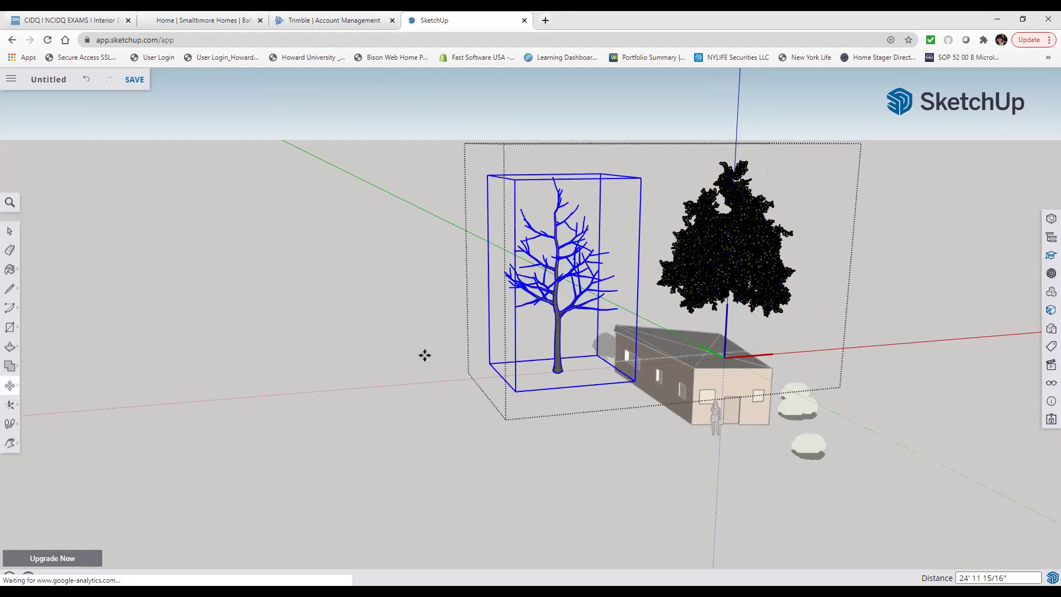
click(426, 356)
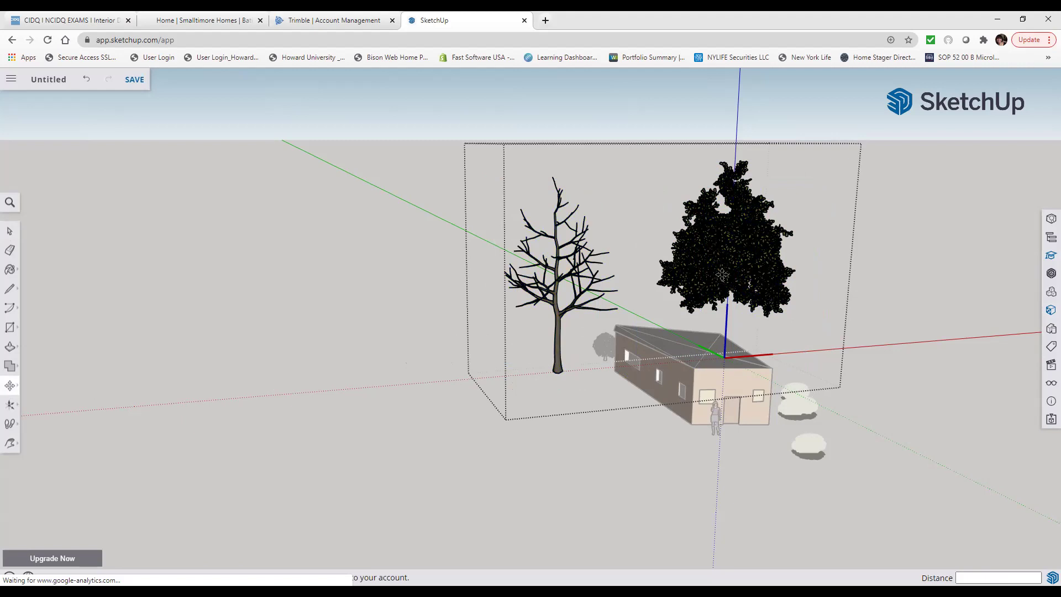
- Select the leafy foliage and start moving it, then cancel the move
right_click(428, 354)
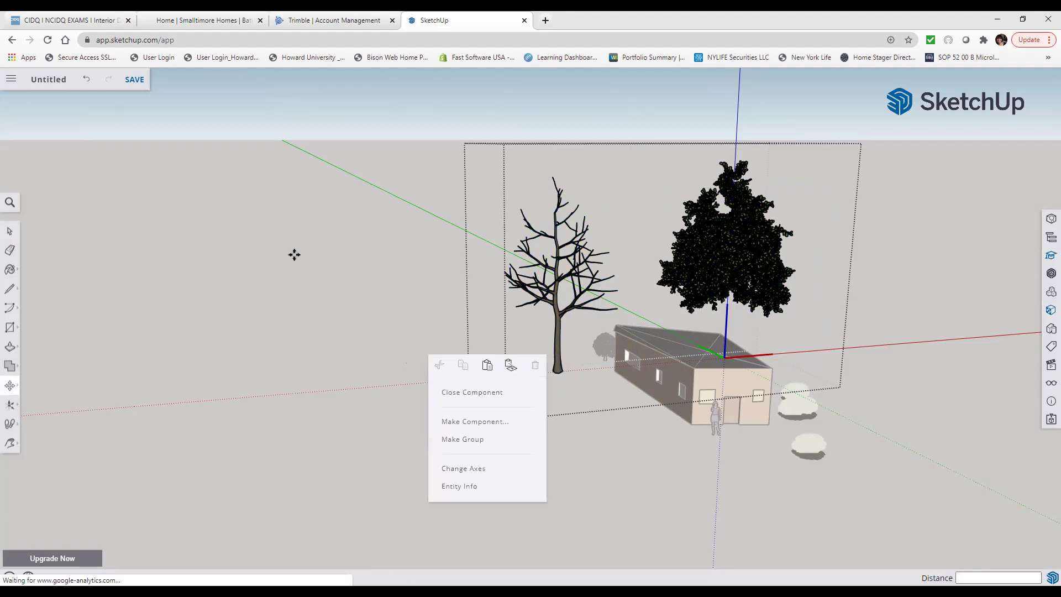
click(387, 391)
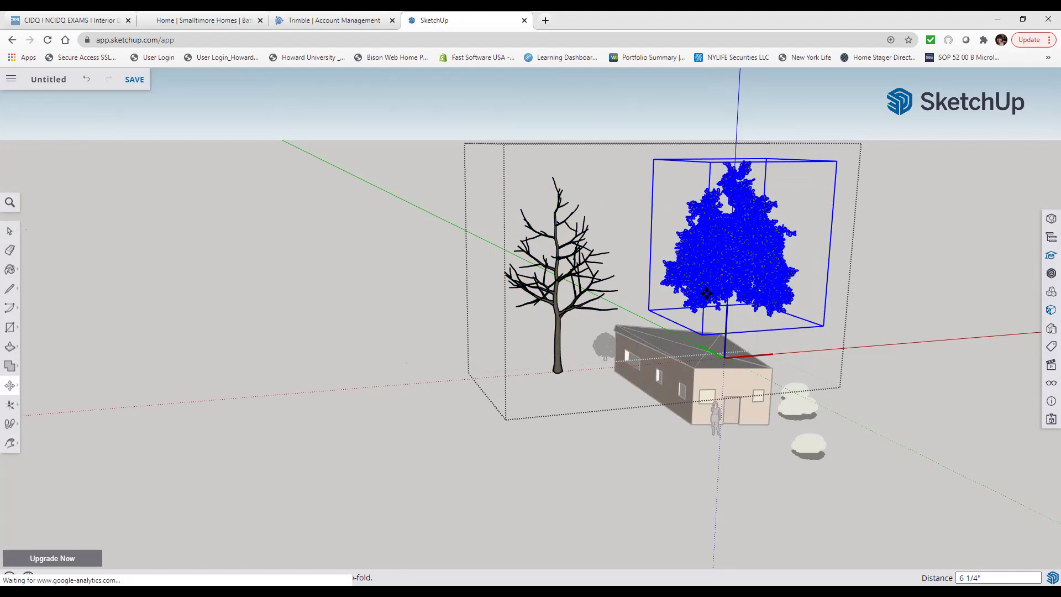
key(Escape)
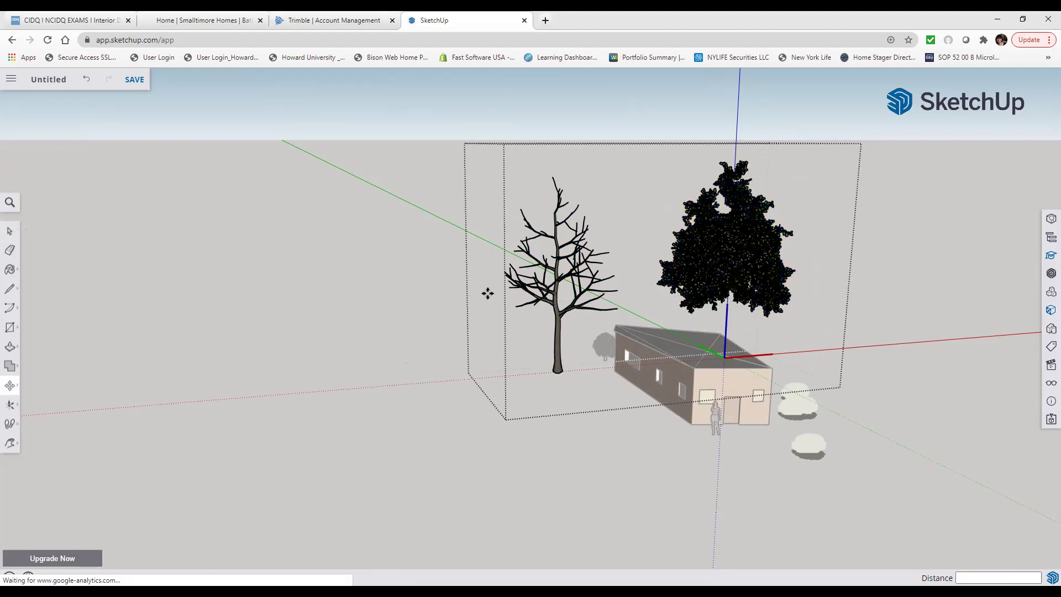
click(735, 285)
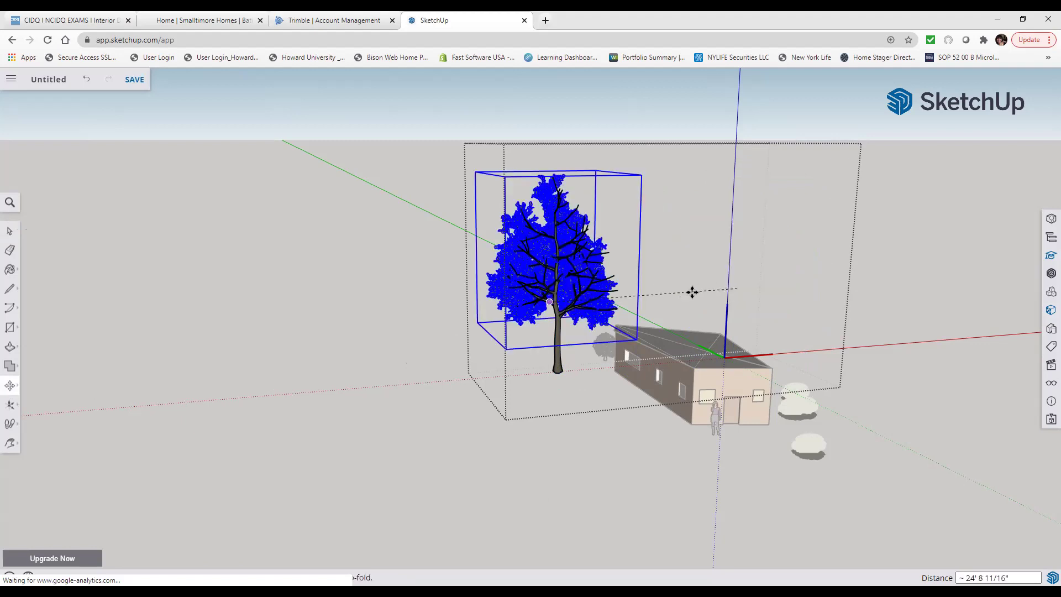
key(Escape)
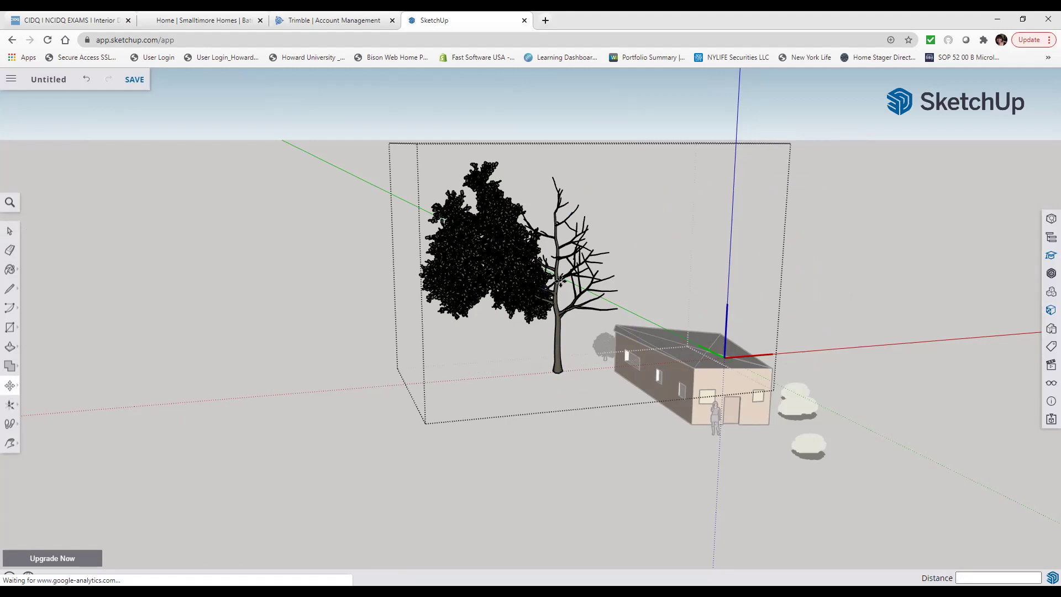
- Try dropping the foliage onto the bare tree, undo it, then move the bare tree under the foliage
click(559, 281)
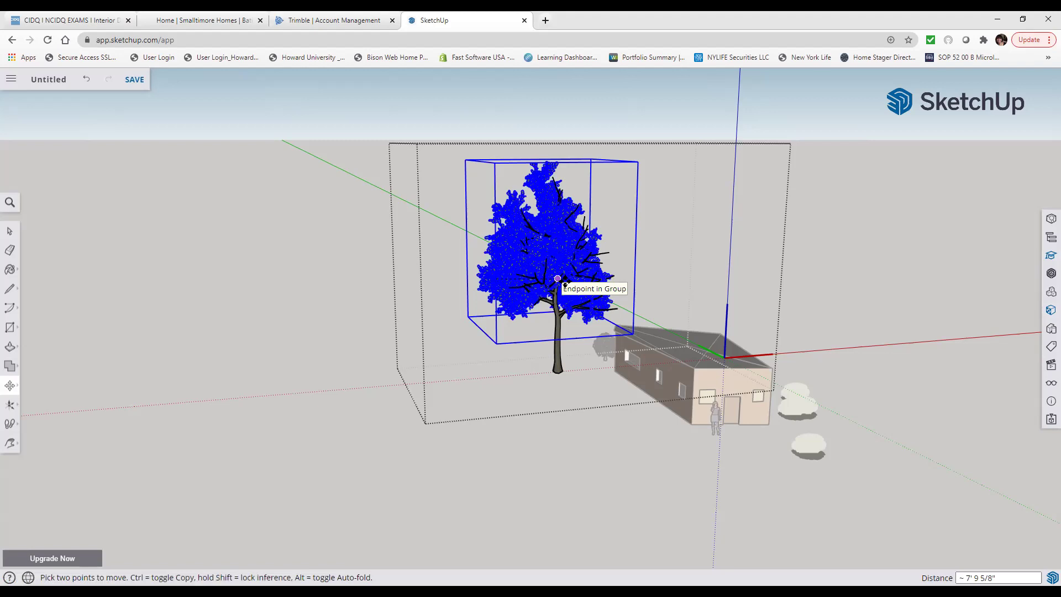
click(558, 278)
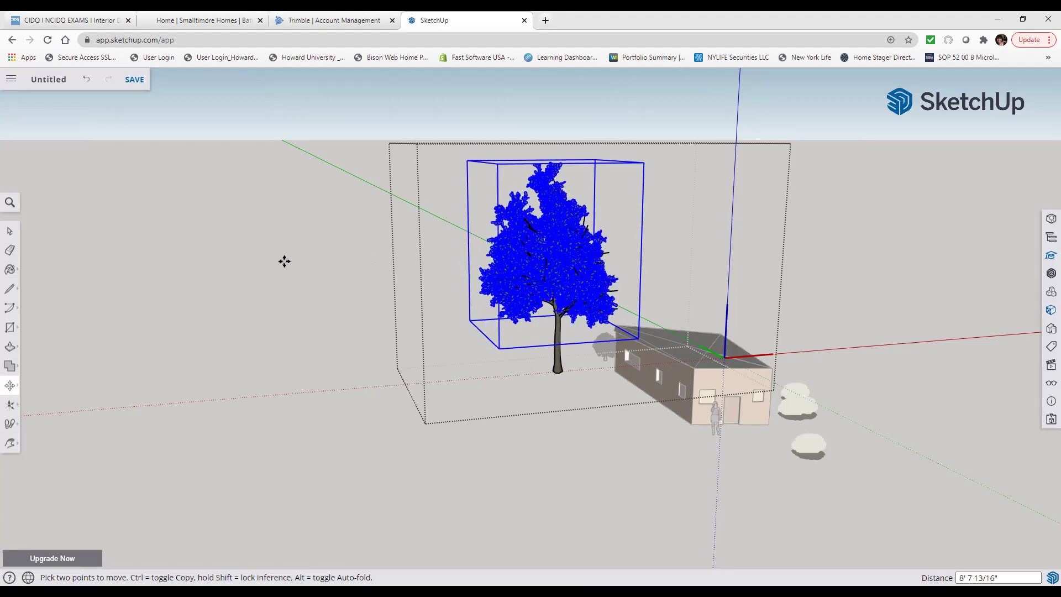
key(ctrl+z)
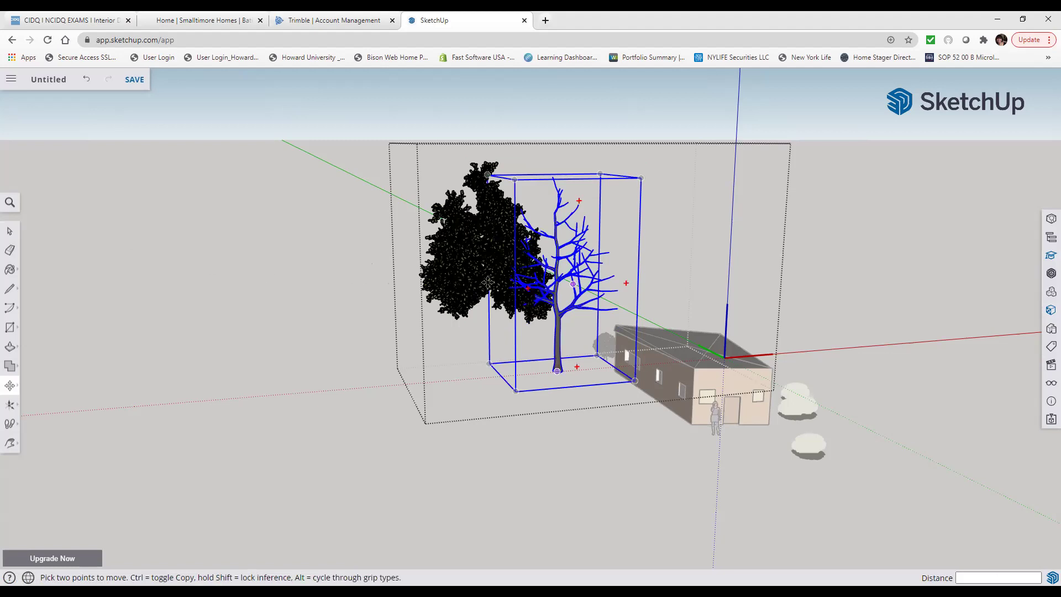
key(Escape)
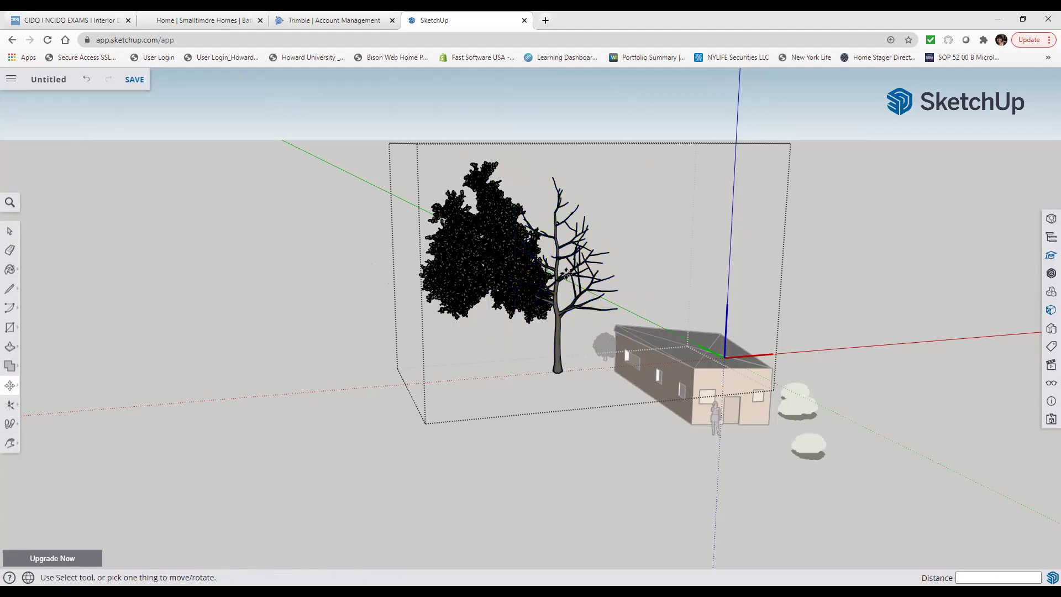
click(488, 253)
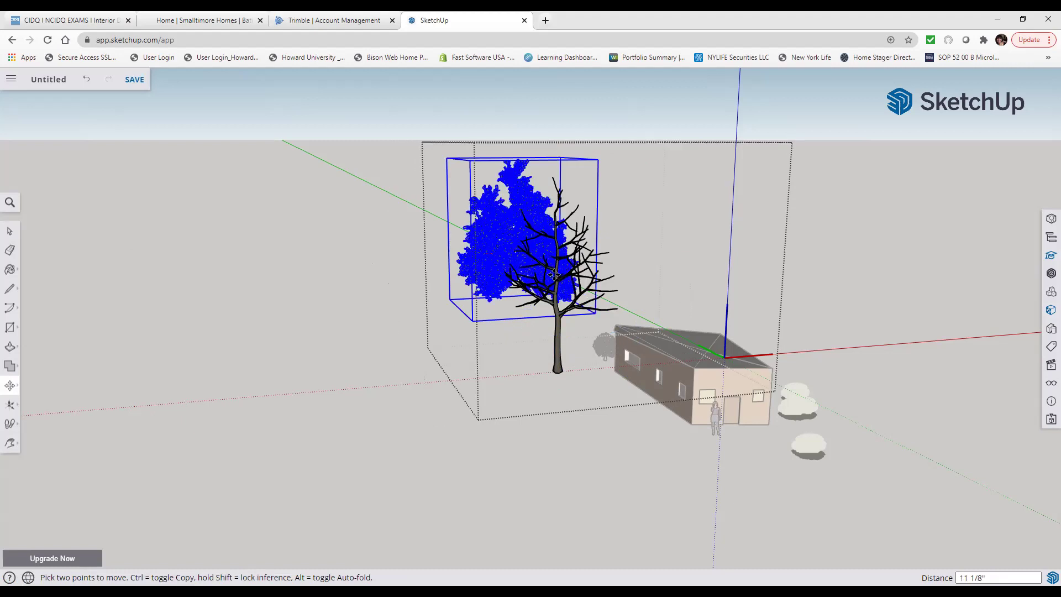
key(Escape)
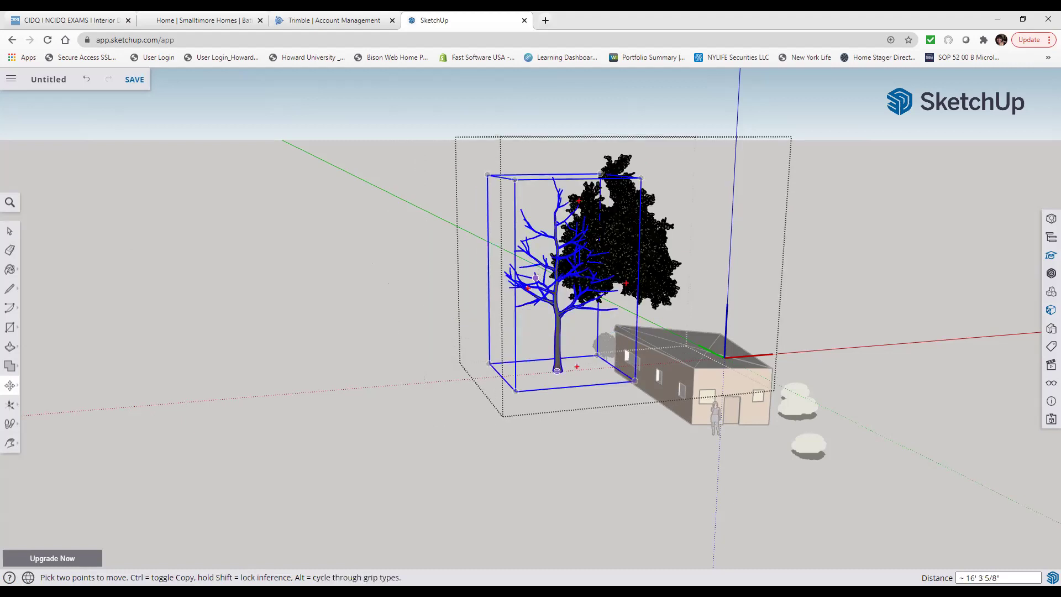
click(557, 264)
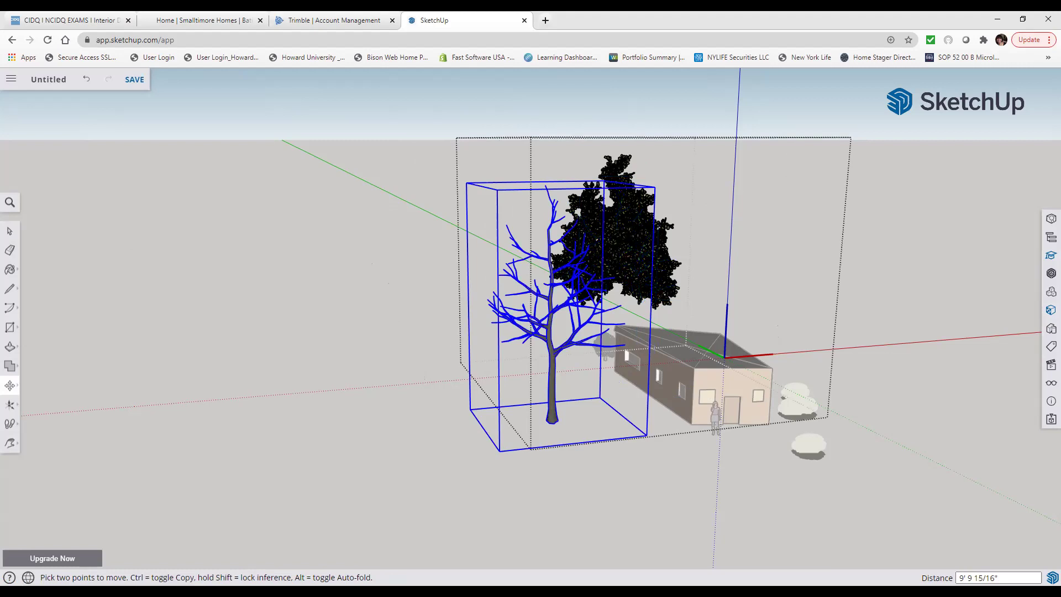
click(625, 237)
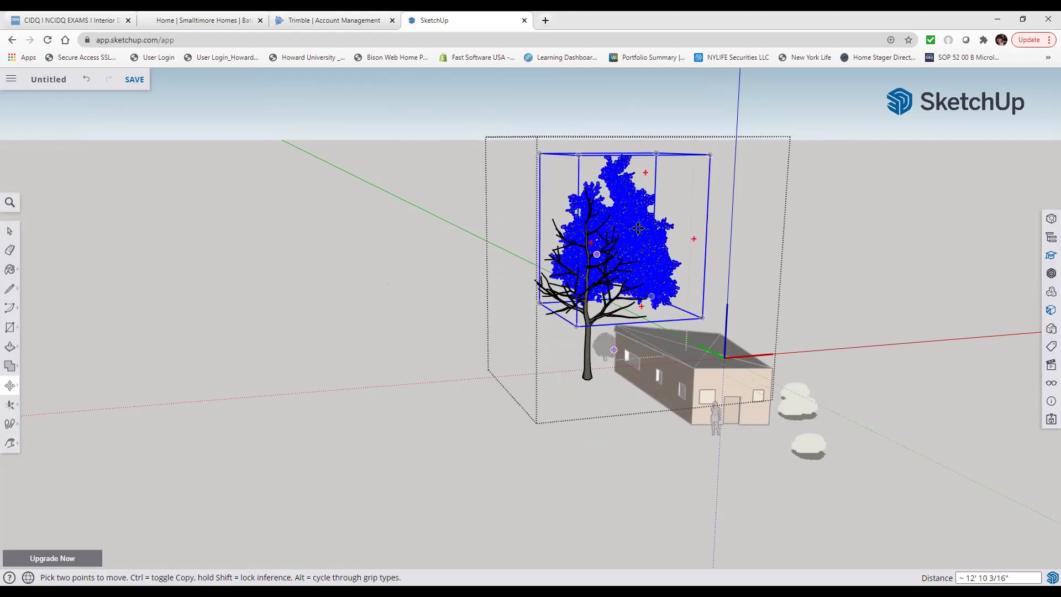
- Reposition the foliage several times, undoing the last moves so it rests on the trunk
click(626, 234)
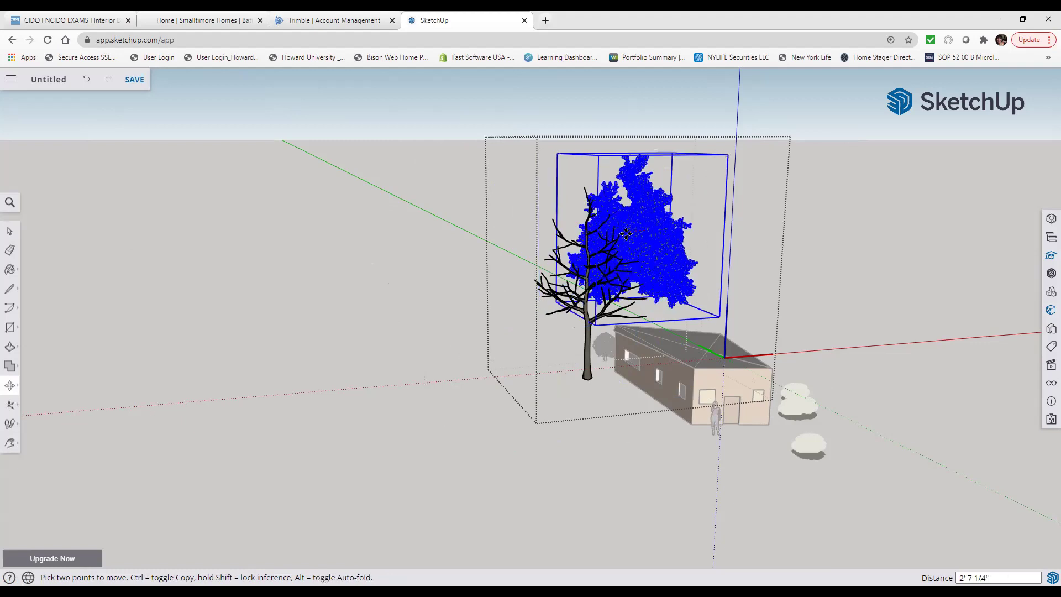
click(553, 265)
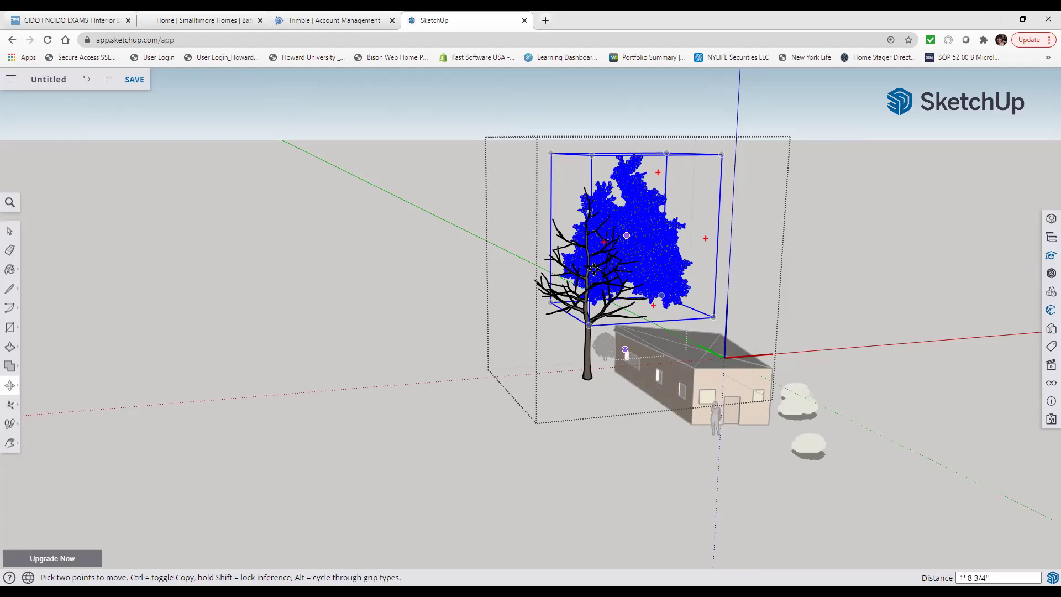
click(544, 276)
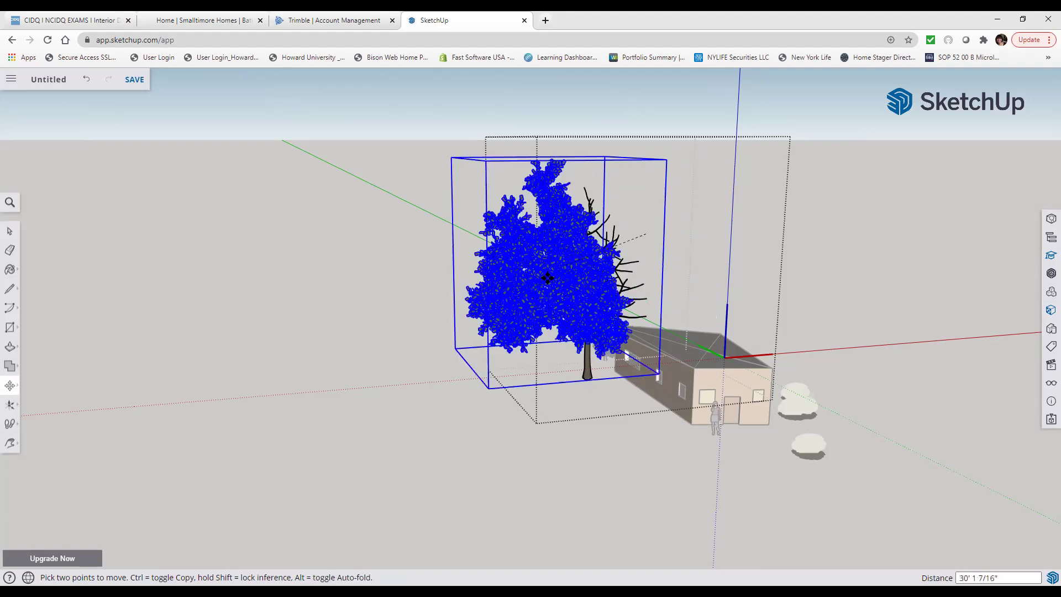
click(606, 267)
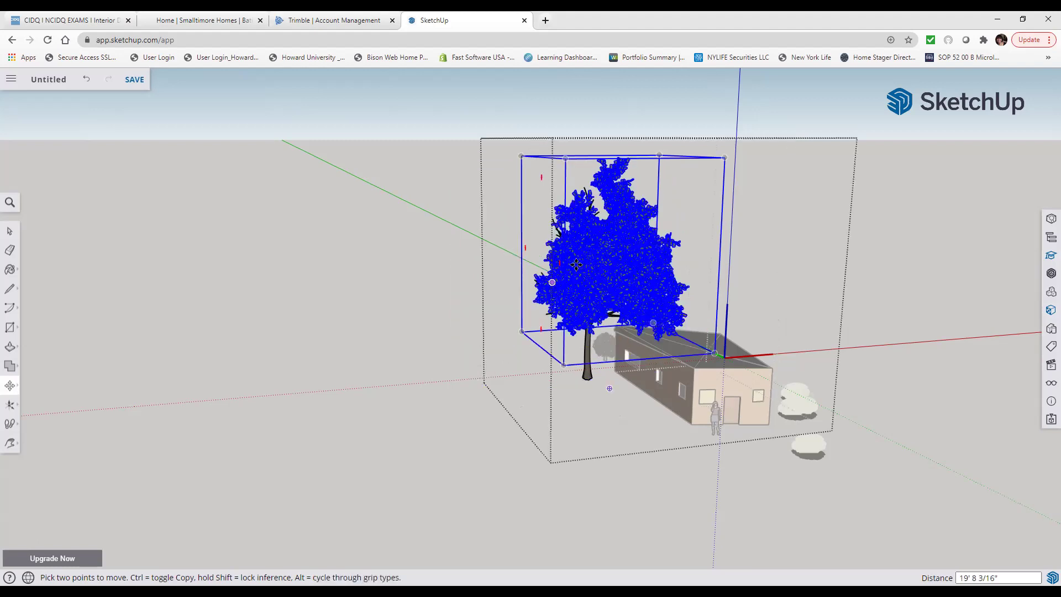
click(552, 264)
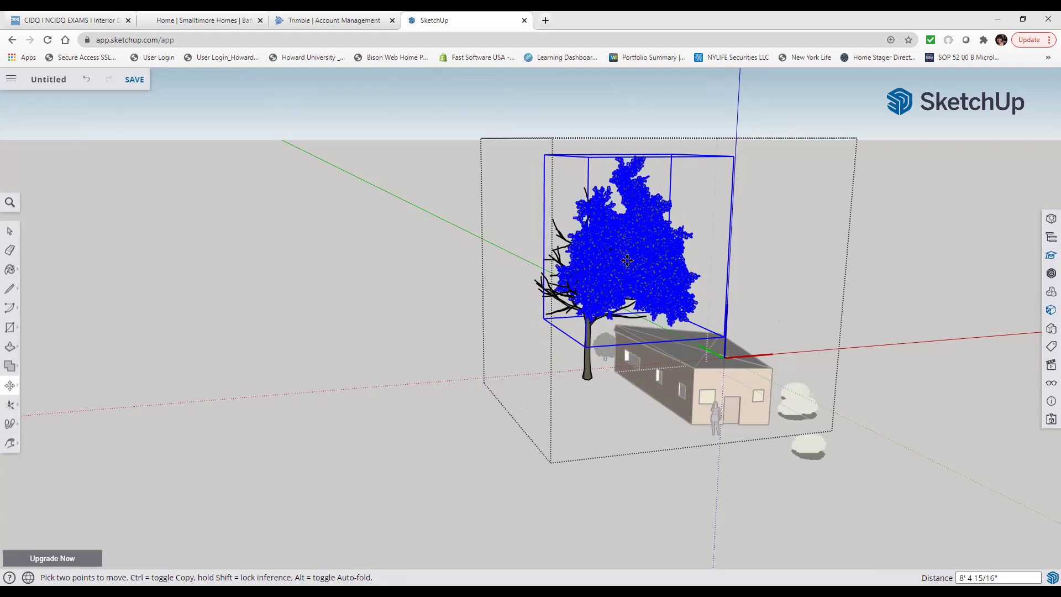
click(85, 81)
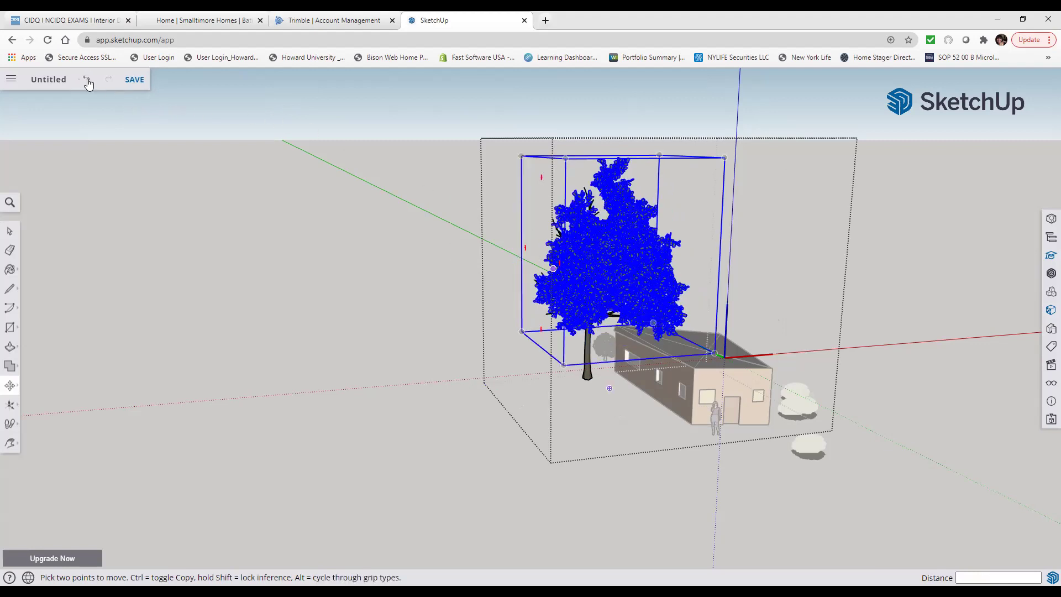
click(87, 82)
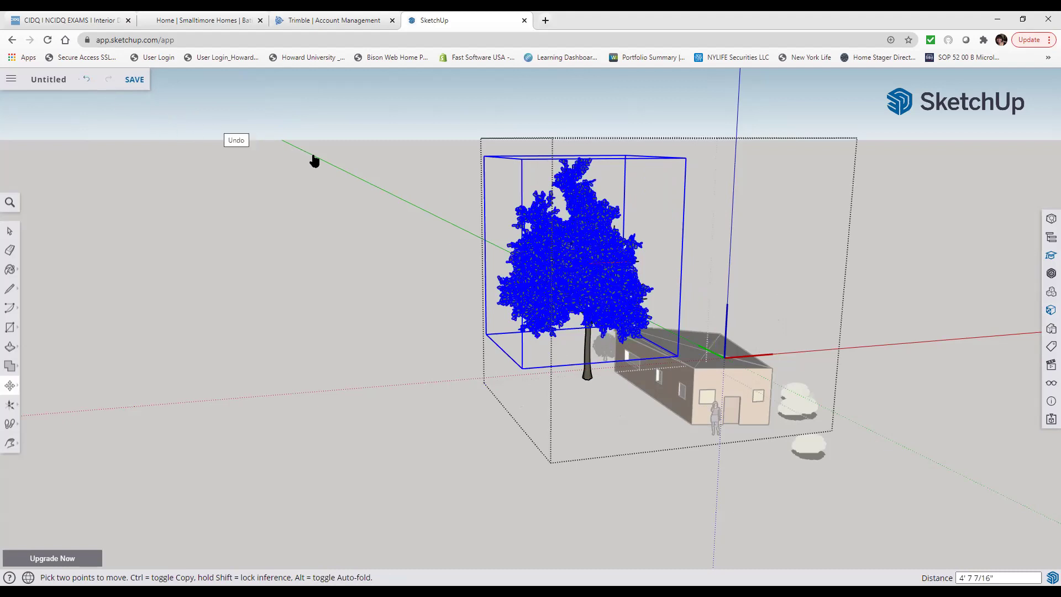
key(Escape)
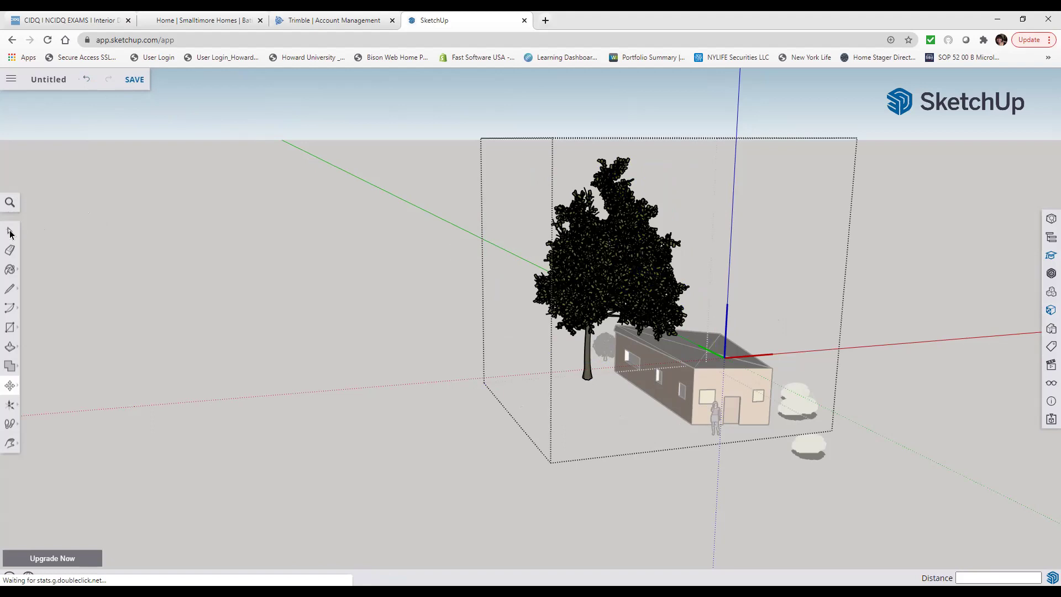
- Close the tree component's editing, return to Select, and zoom in on the full model
right_click(42, 235)
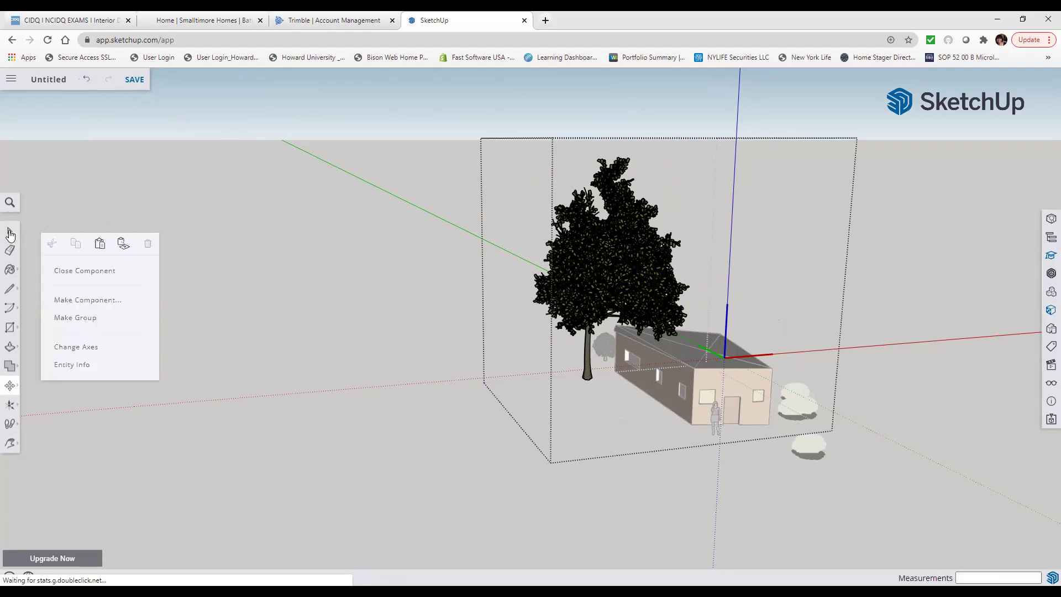
click(11, 234)
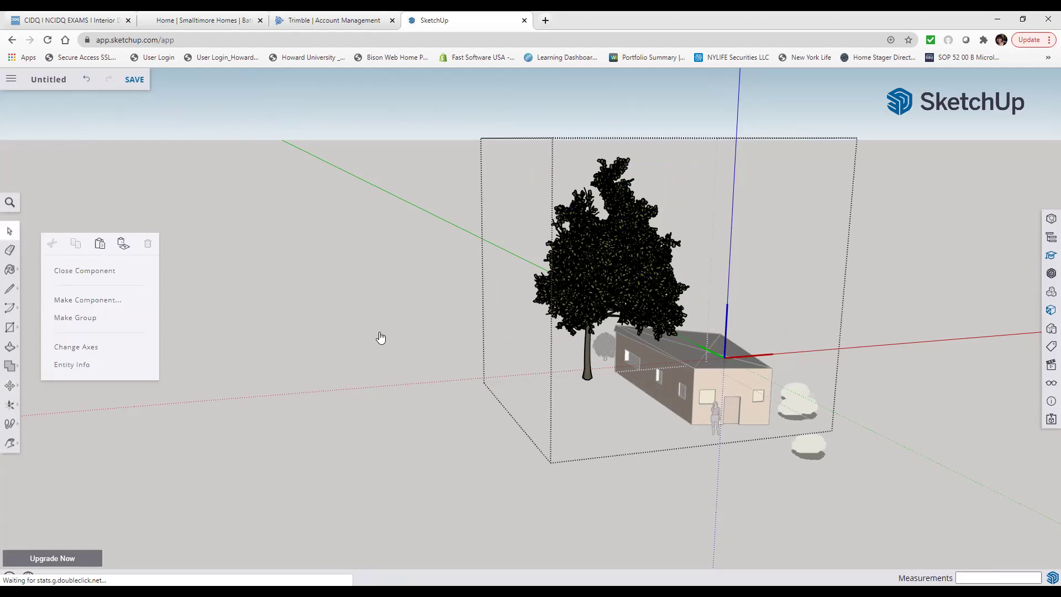
click(540, 485)
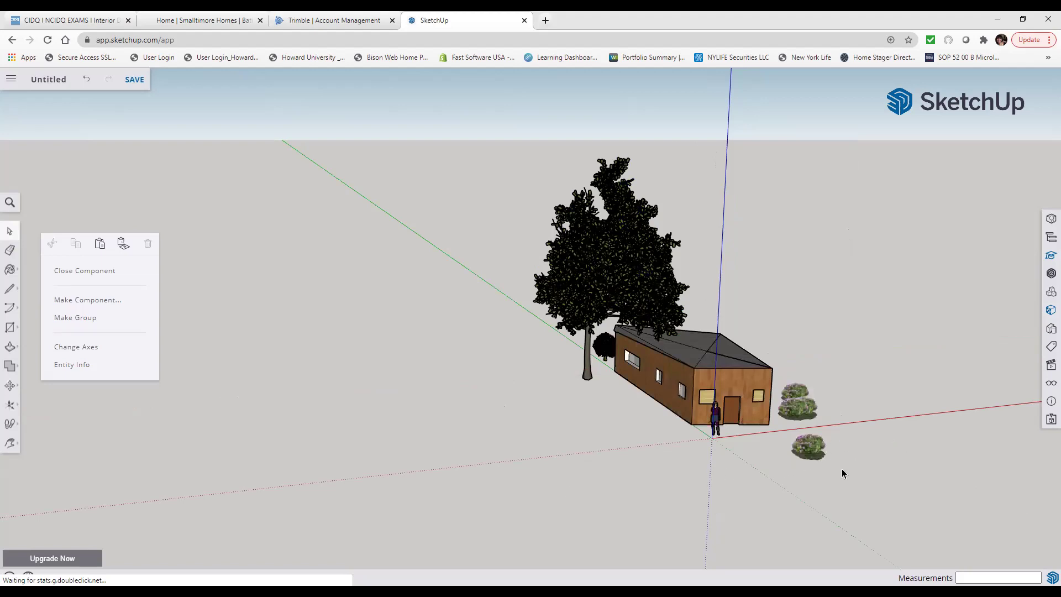
key(Escape)
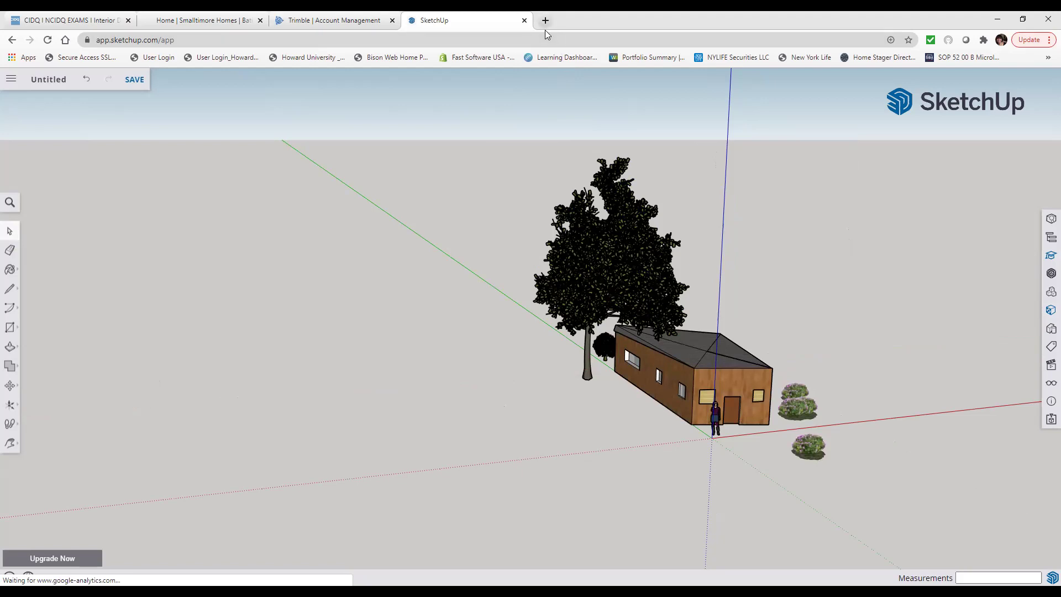
scroll(680, 155, up, 2)
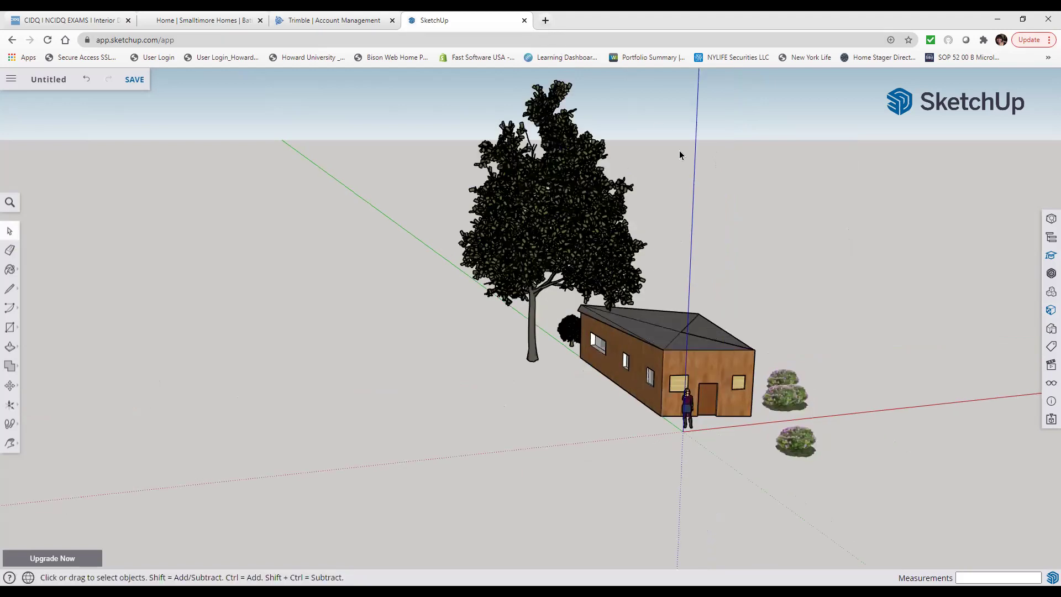